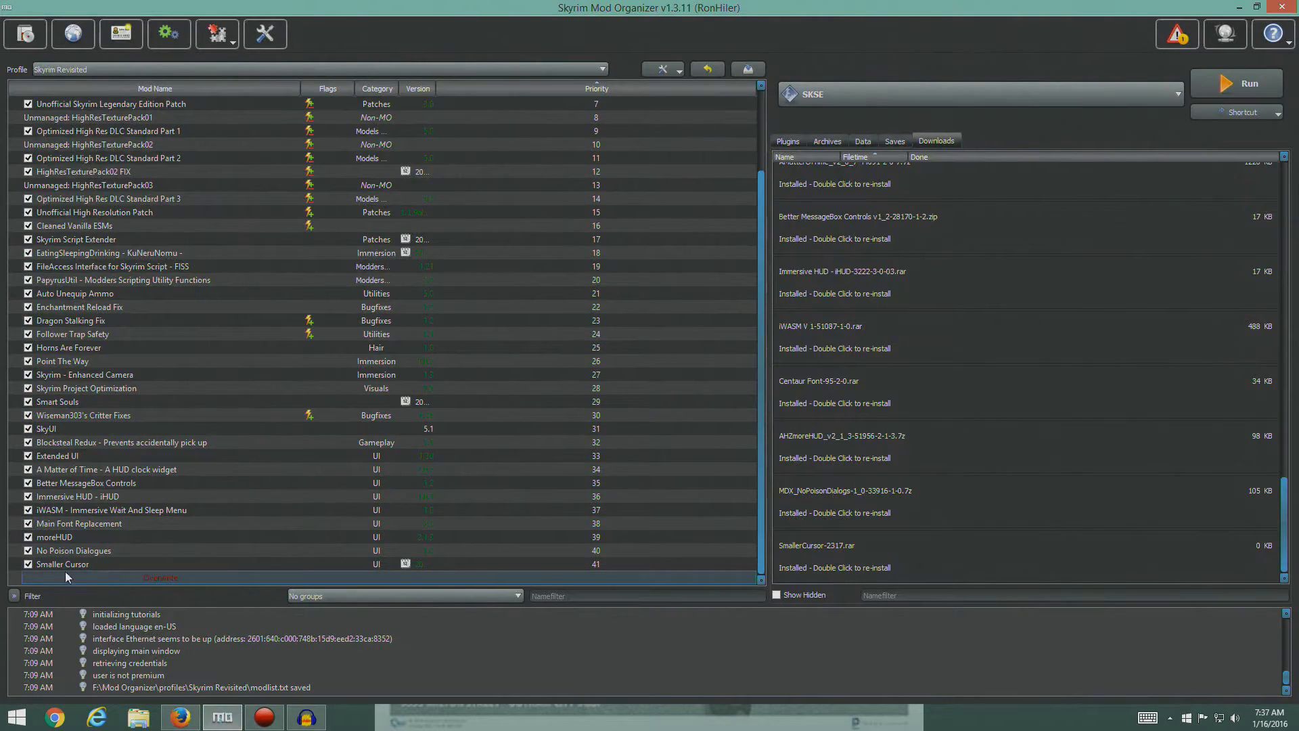
- Switch to Firefox and open the Race Menu mod page from the Character Creation section of the Skyrim Revisited guide
{"action": "left_click", "coordinate": [71, 562]}
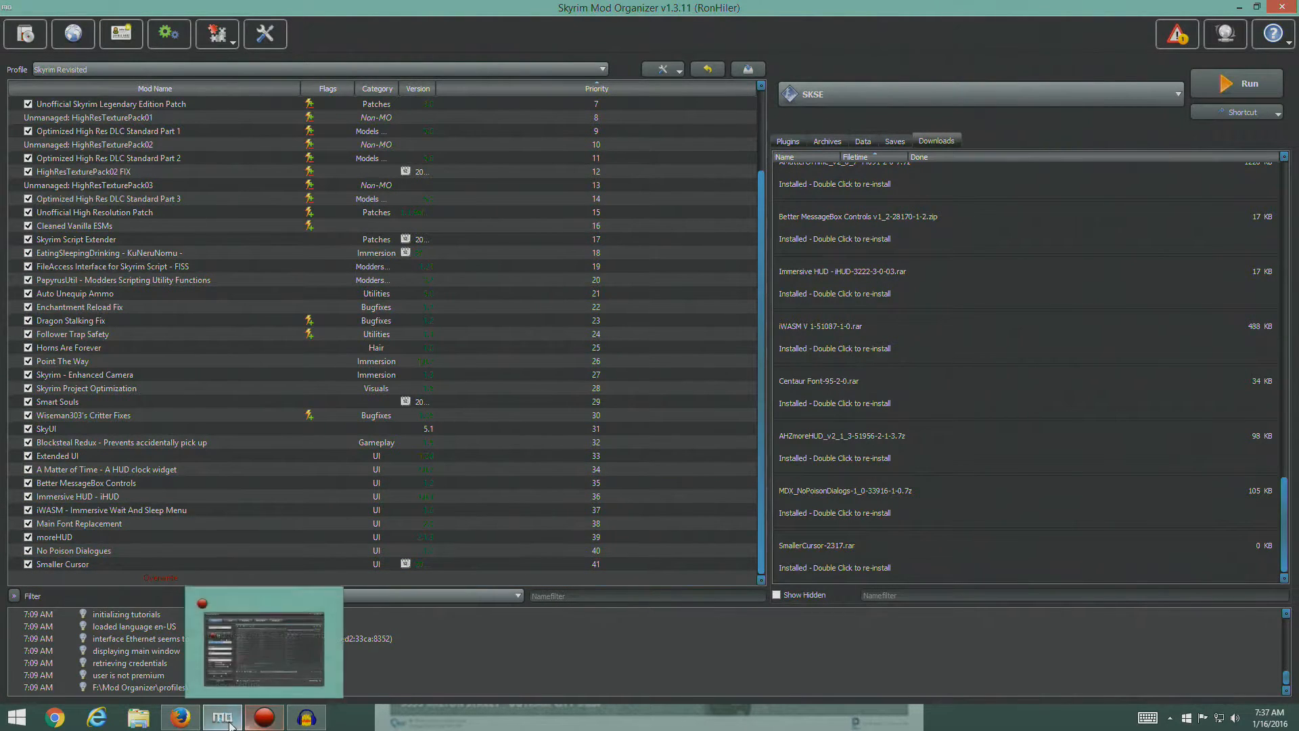
{"action": "left_click", "coordinate": [180, 716]}
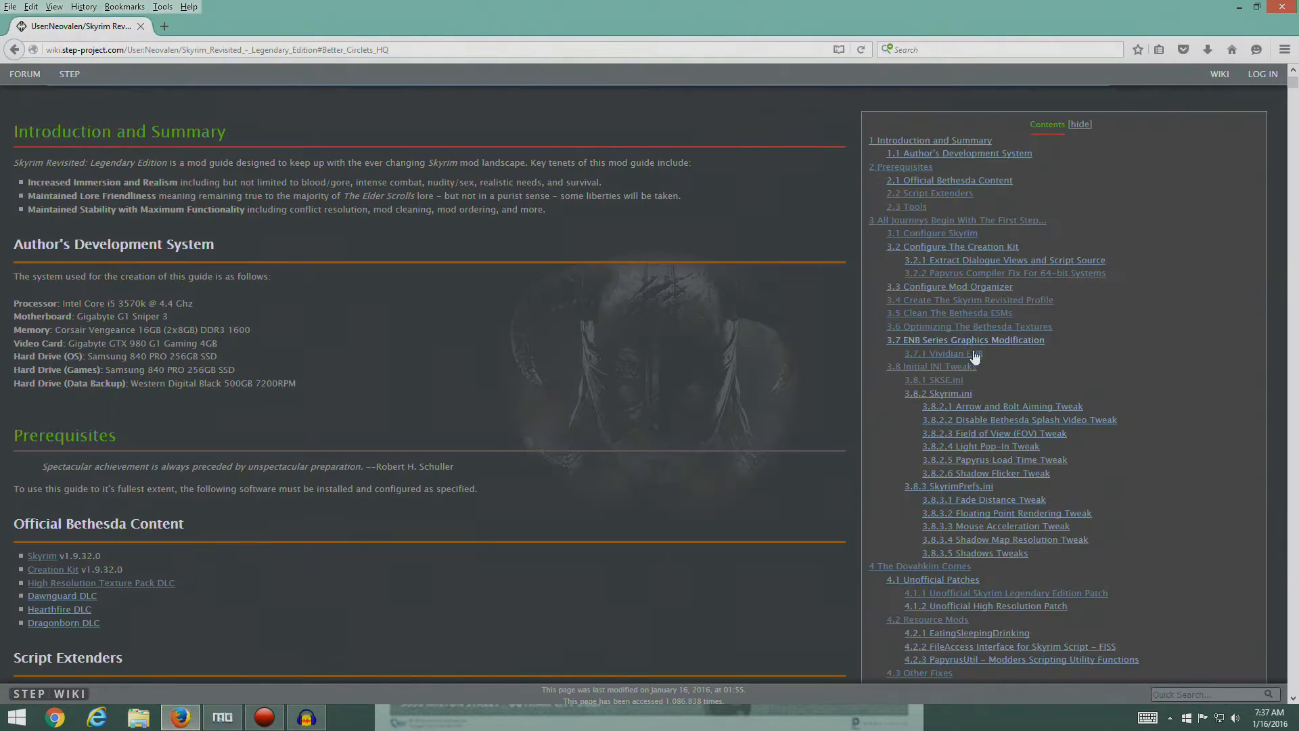
{"action": "scroll", "coordinate": [992, 388], "scroll_direction": "down", "scroll_amount": 4}
{"action": "scroll", "coordinate": [992, 388], "scroll_direction": "down", "scroll_amount": 3}
{"action": "scroll", "coordinate": [1026, 407], "scroll_direction": "down", "scroll_amount": 2}
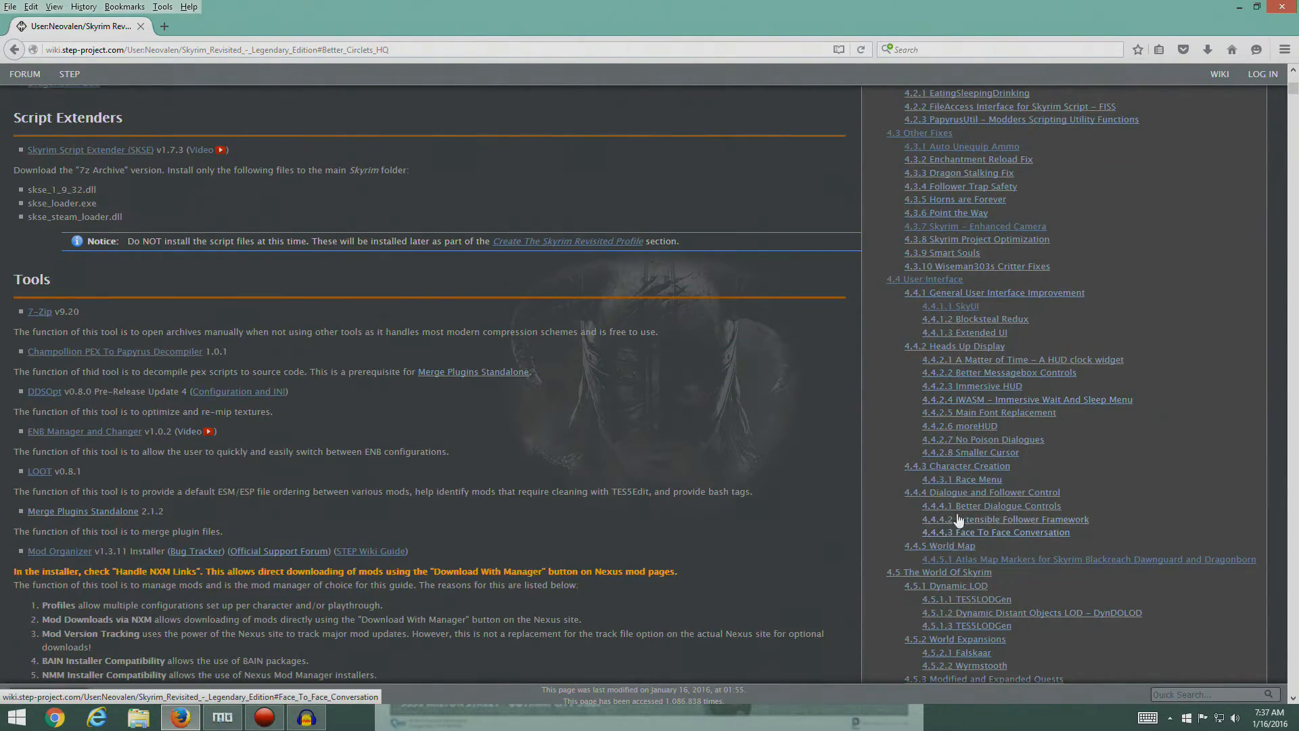
{"action": "left_click", "coordinate": [972, 454]}
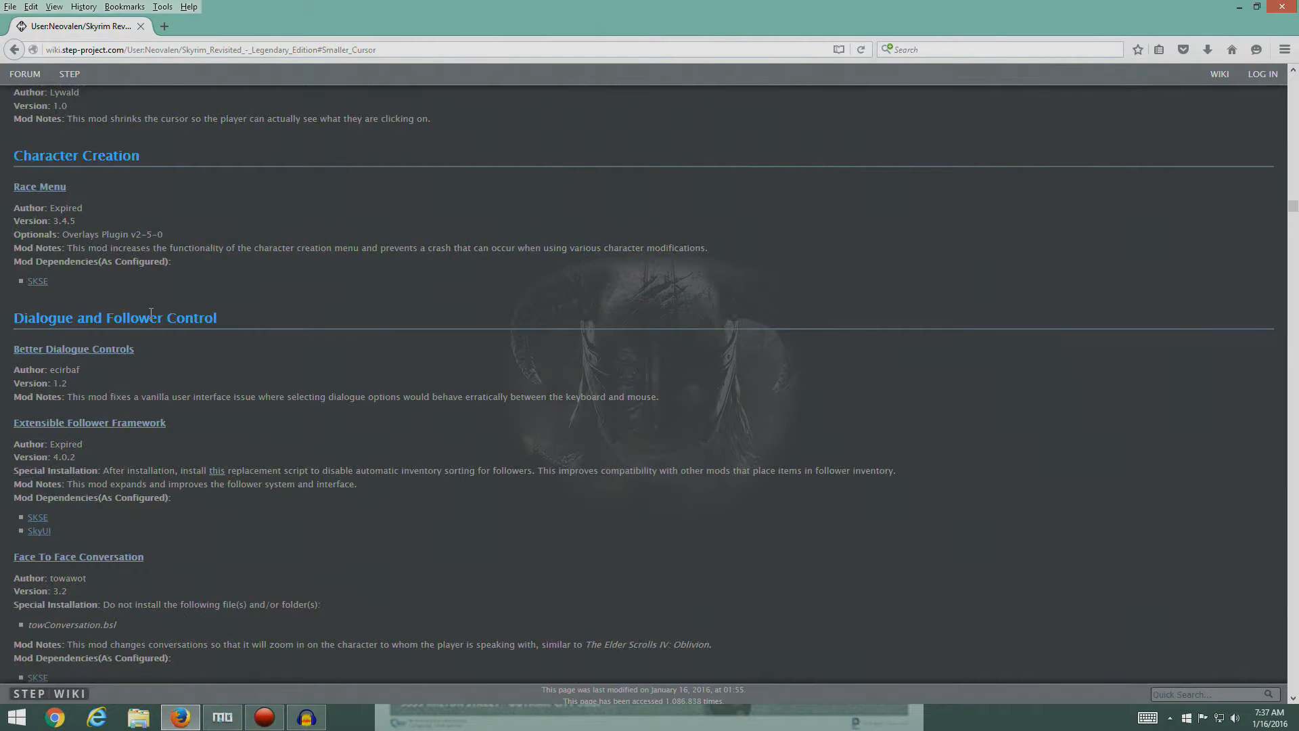
{"action": "scroll", "coordinate": [149, 312], "scroll_direction": "up", "scroll_amount": 5}
{"action": "scroll", "coordinate": [229, 331], "scroll_direction": "down", "scroll_amount": 3}
{"action": "left_click", "coordinate": [38, 192]}
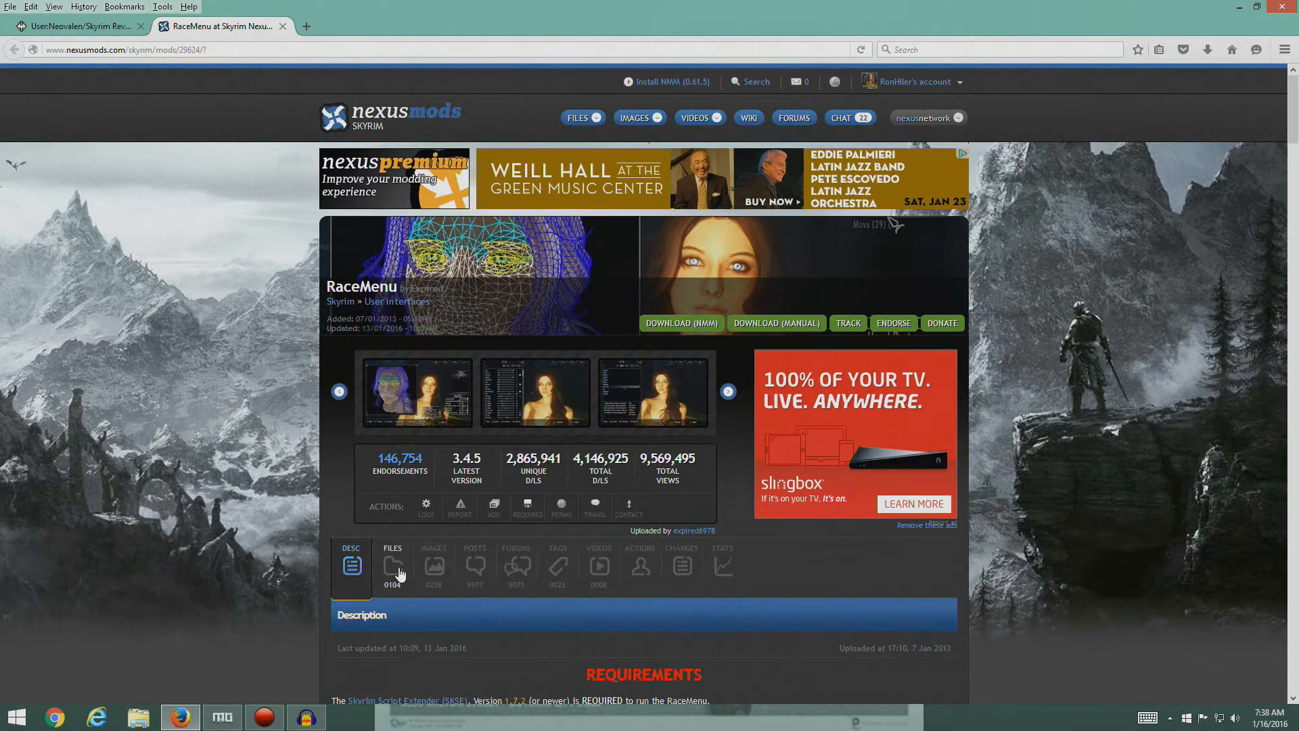
- Examine the RaceMenu image gallery on Nexus Mods, enlarging several screenshots of the head, brow and hand paint options
{"action": "left_click", "coordinate": [433, 566]}
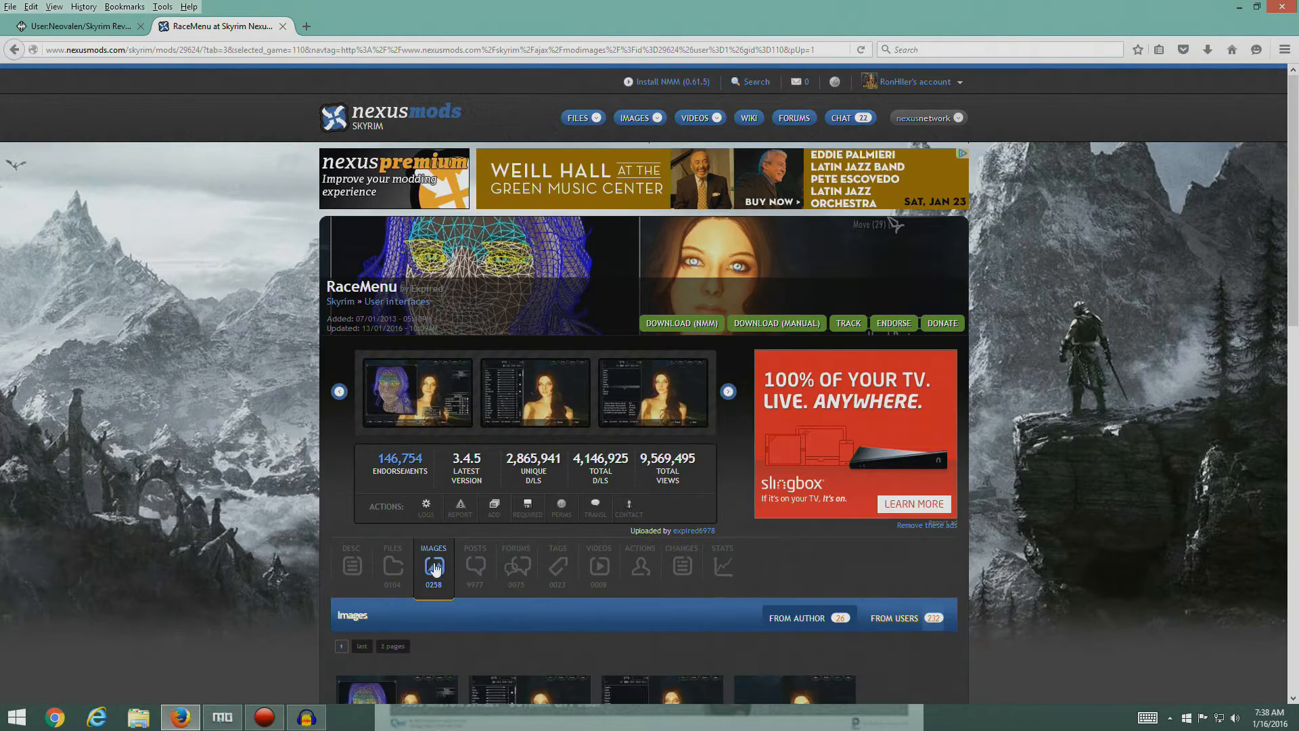
{"action": "scroll", "coordinate": [740, 567], "scroll_direction": "down", "scroll_amount": 6}
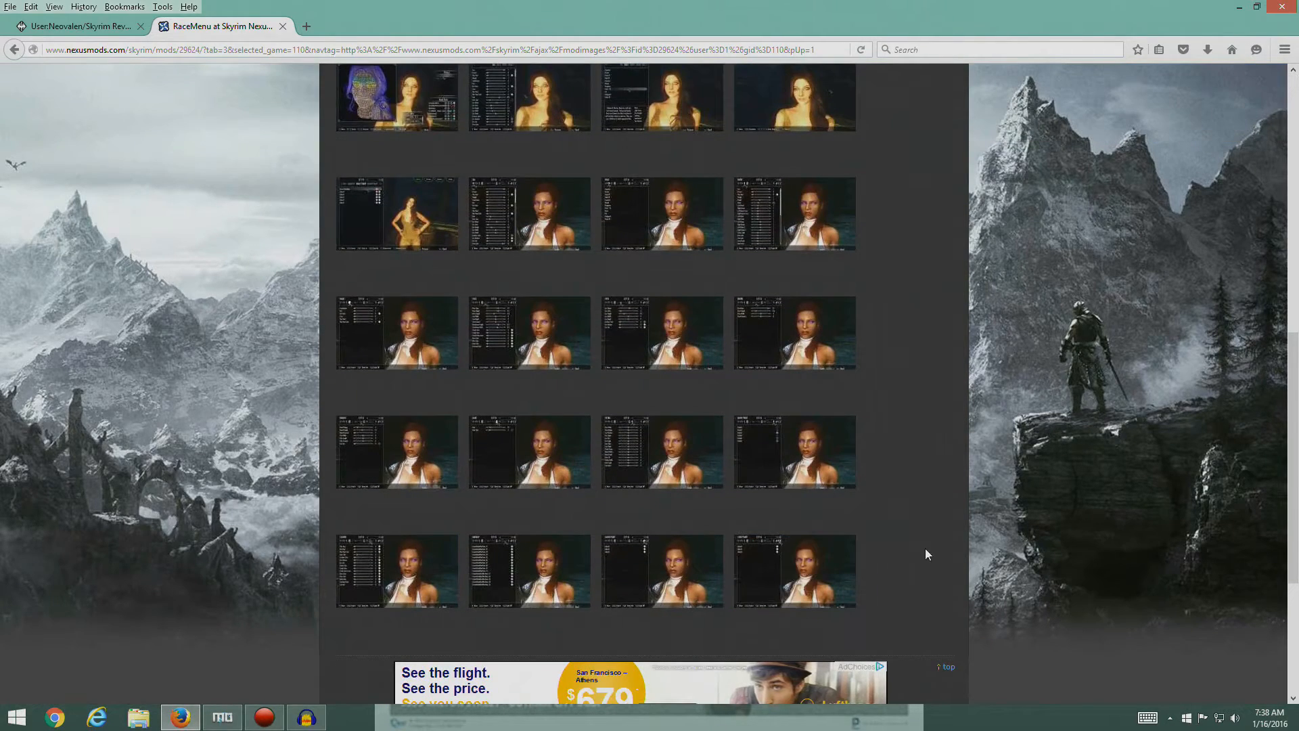
{"action": "left_click", "coordinate": [433, 359]}
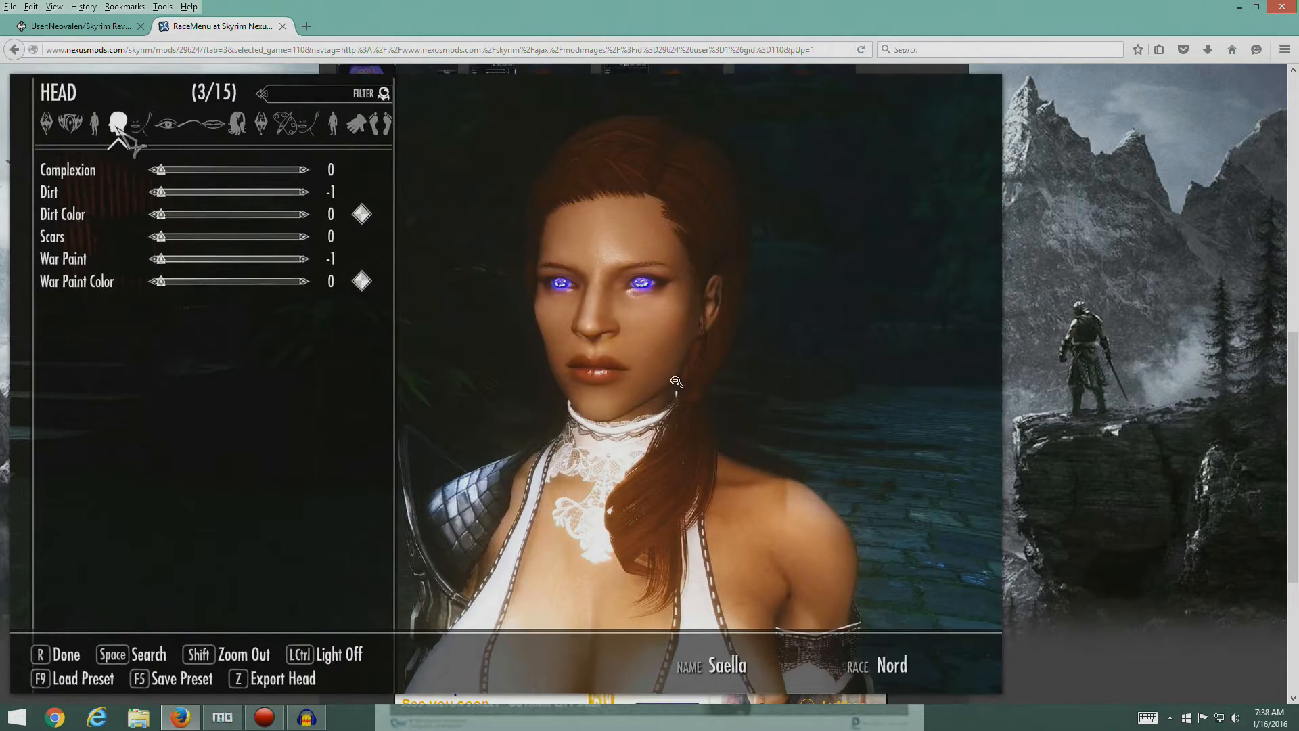
{"action": "left_click", "coordinate": [758, 311]}
{"action": "left_click", "coordinate": [805, 356]}
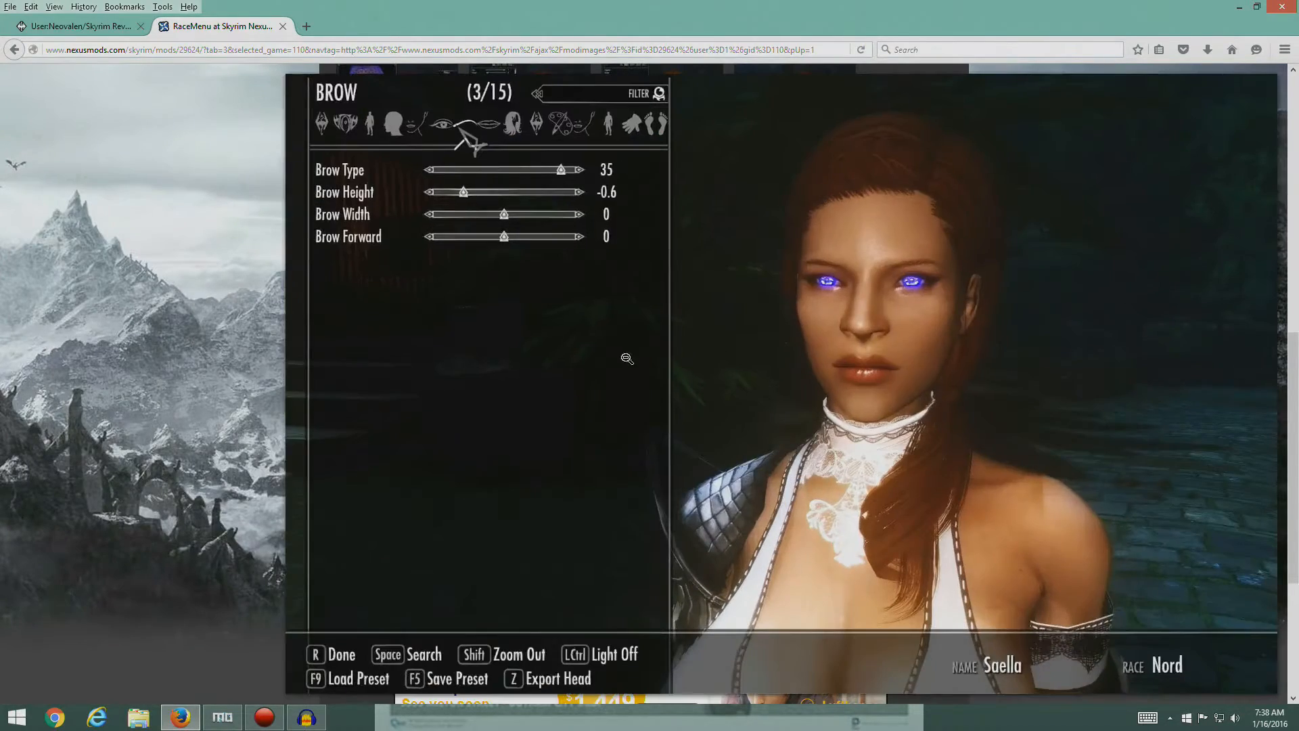
{"action": "left_click", "coordinate": [558, 343]}
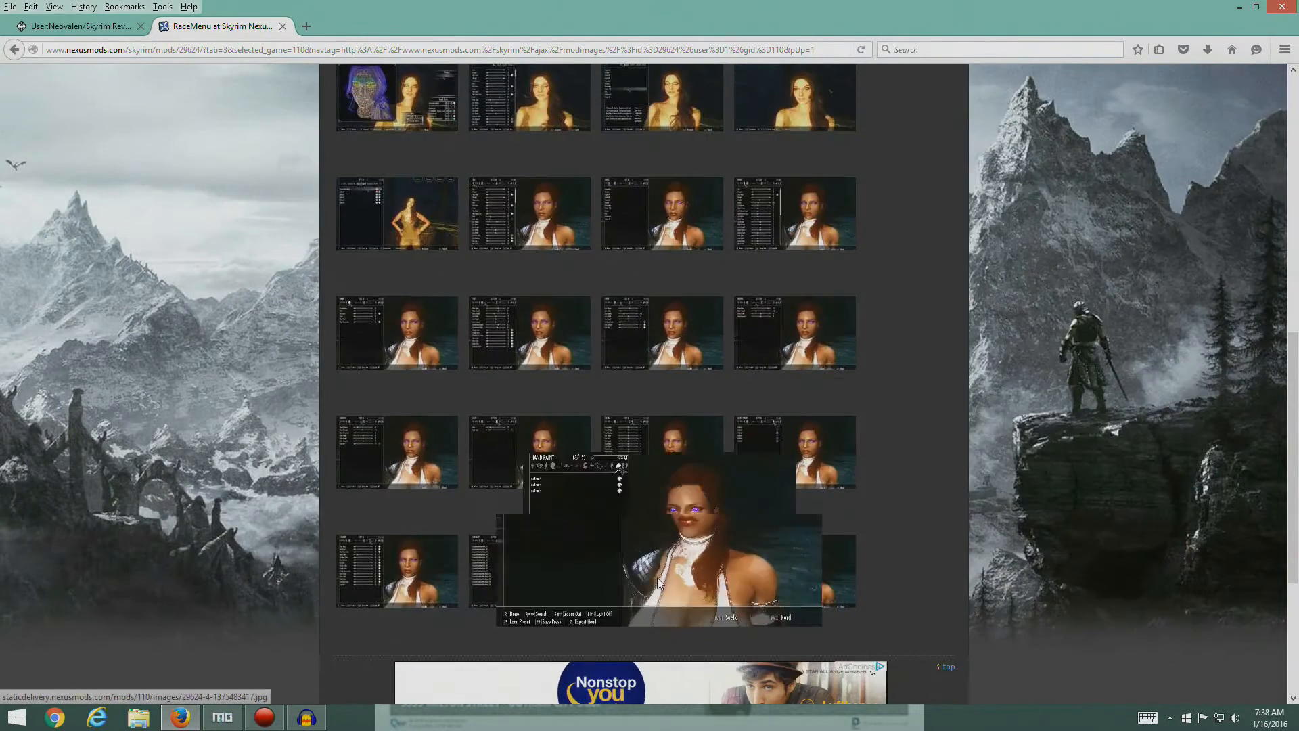
{"action": "left_click", "coordinate": [532, 539]}
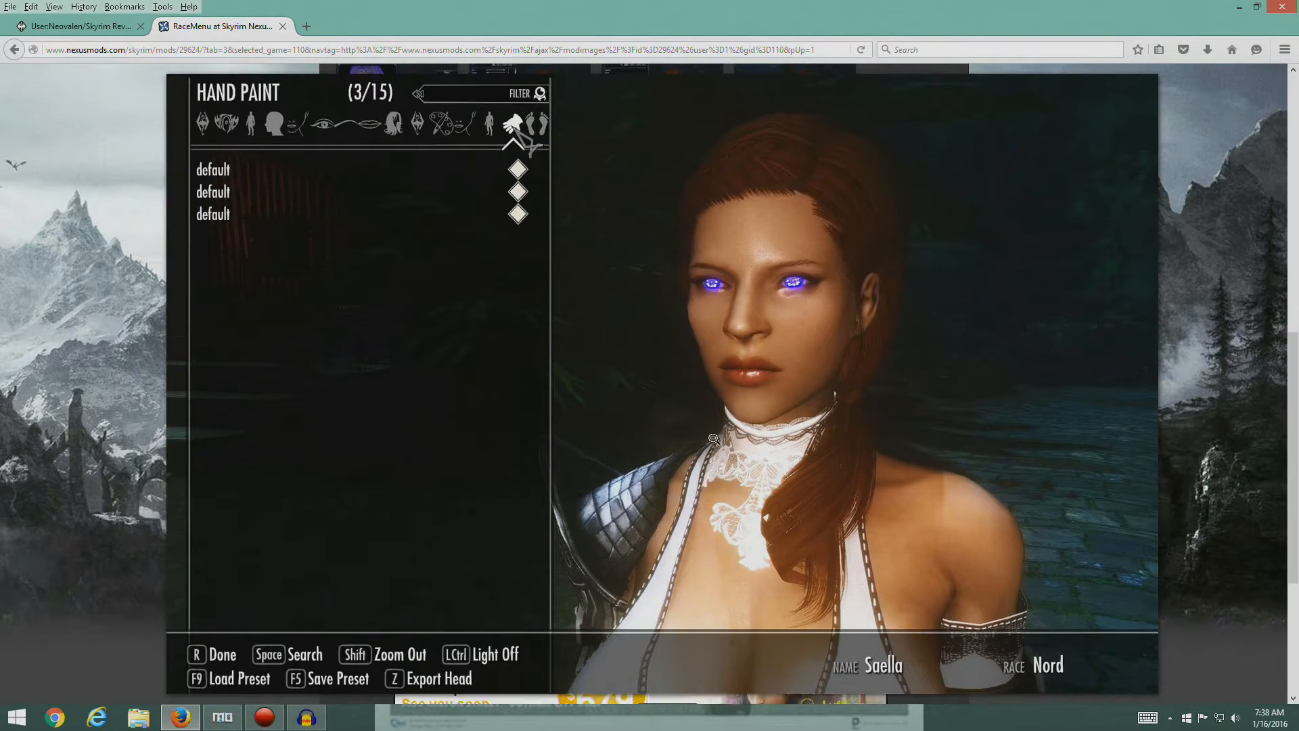
{"action": "left_click", "coordinate": [711, 406]}
{"action": "scroll", "coordinate": [918, 373], "scroll_direction": "up", "scroll_amount": 4}
{"action": "scroll", "coordinate": [918, 374], "scroll_direction": "up", "scroll_amount": 4}
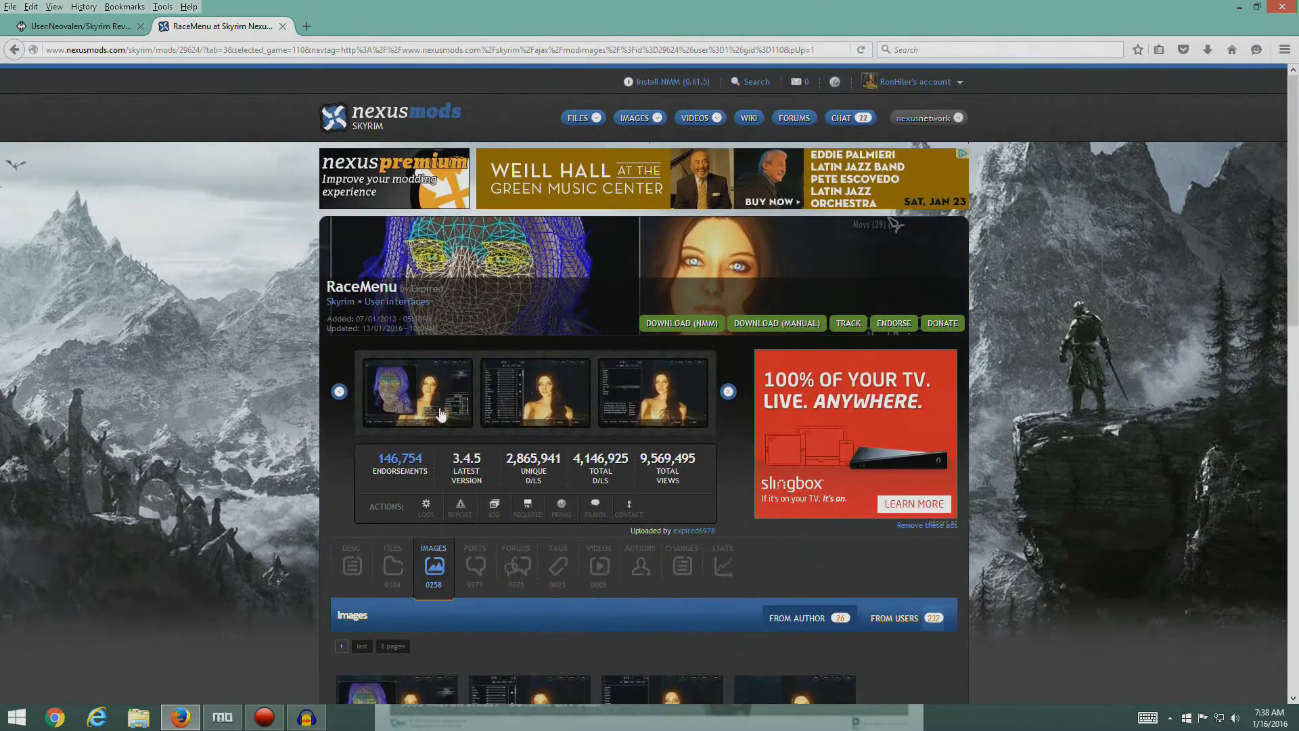
{"action": "scroll", "coordinate": [445, 460], "scroll_direction": "down", "scroll_amount": 4}
{"action": "scroll", "coordinate": [444, 460], "scroll_direction": "up", "scroll_amount": 4}
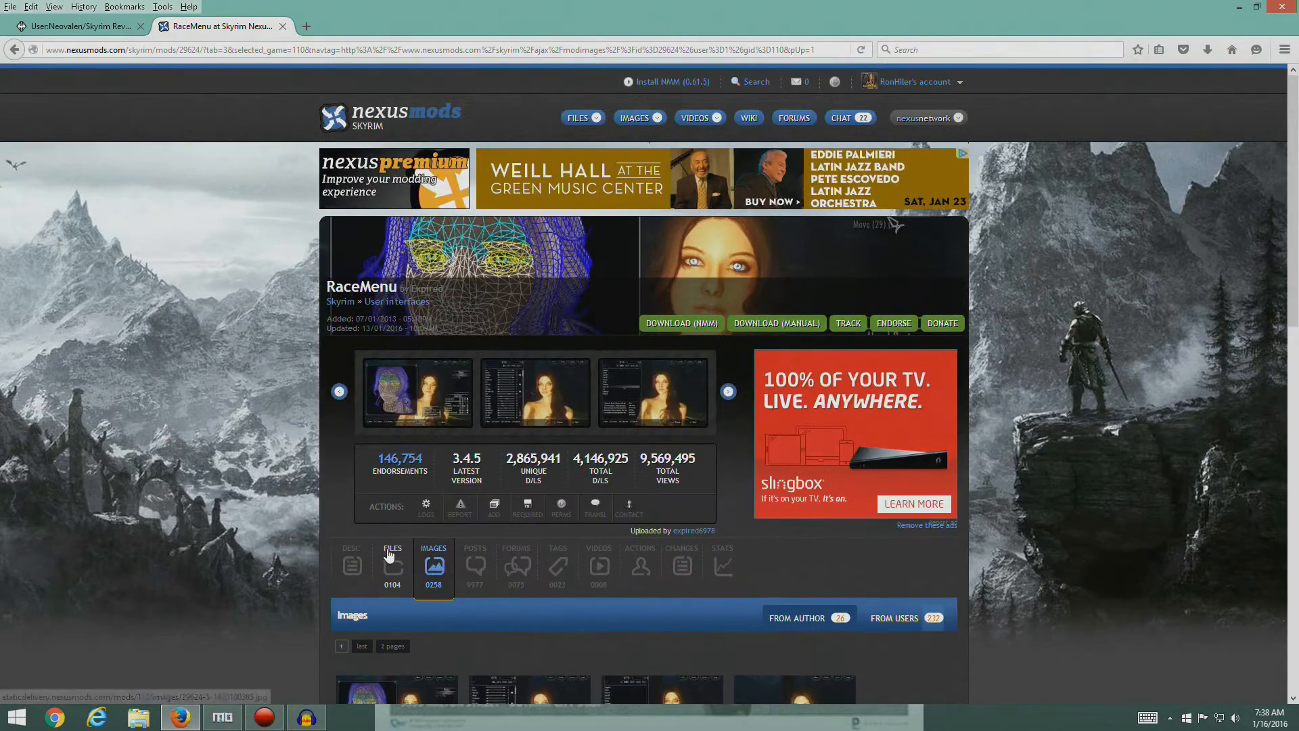
- Download the main file RaceMenu v3-4-5 with the manager, accepting the SKSE requirement notice, and close its Nexus page
{"action": "left_click", "coordinate": [394, 567]}
{"action": "scroll", "coordinate": [284, 377], "scroll_direction": "down", "scroll_amount": 4}
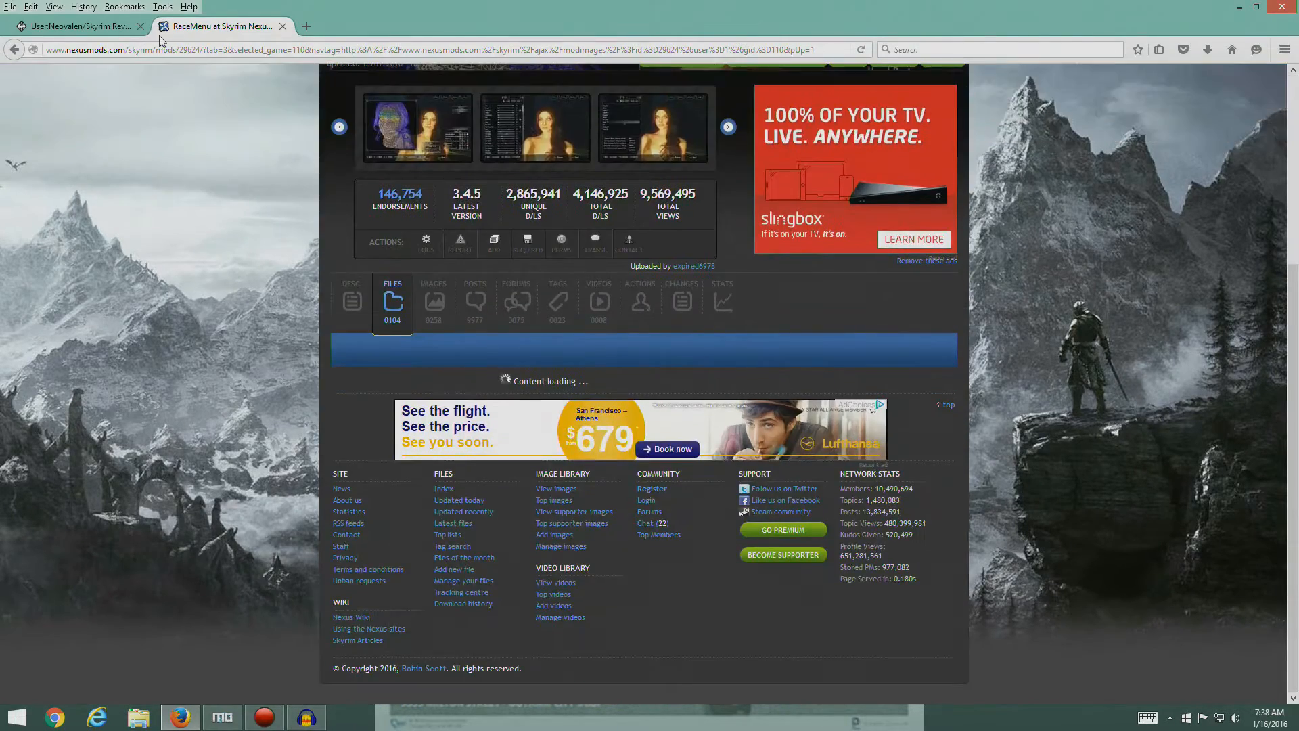
{"action": "left_click", "coordinate": [95, 29]}
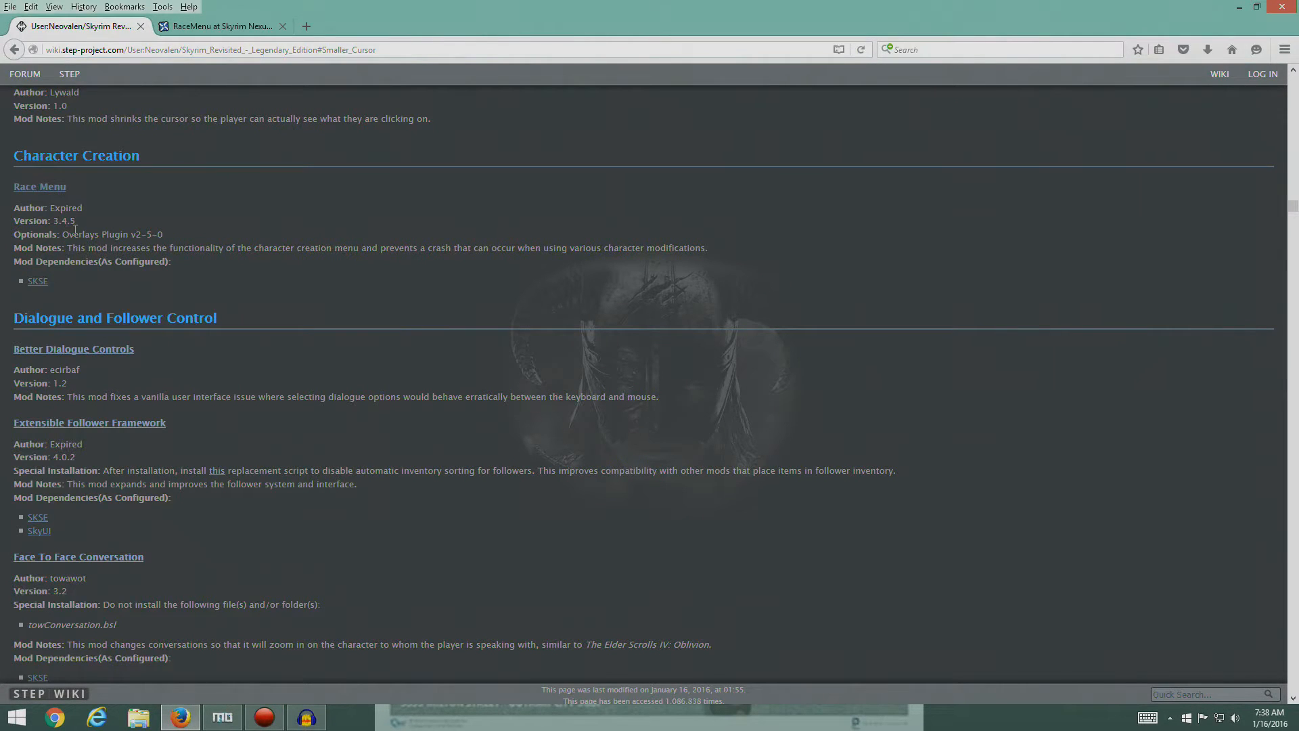
{"action": "left_click", "coordinate": [179, 25]}
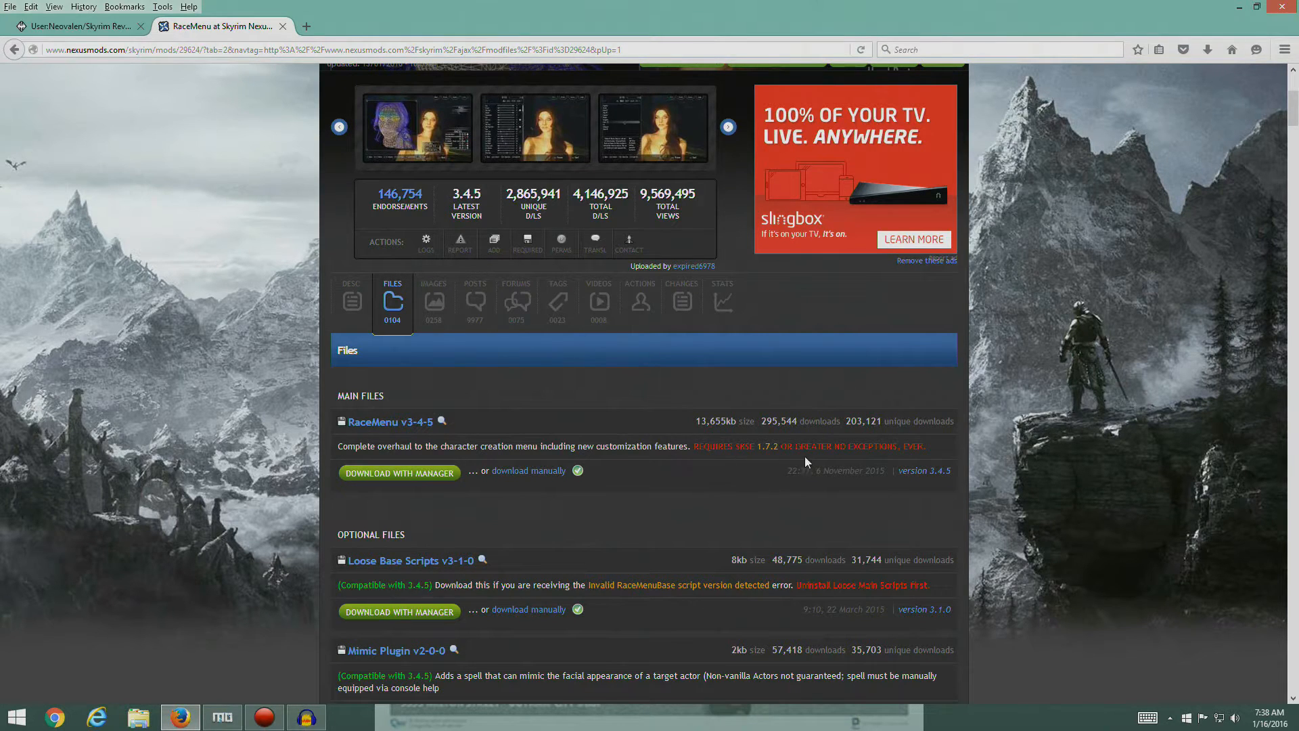
{"action": "left_click", "coordinate": [399, 473]}
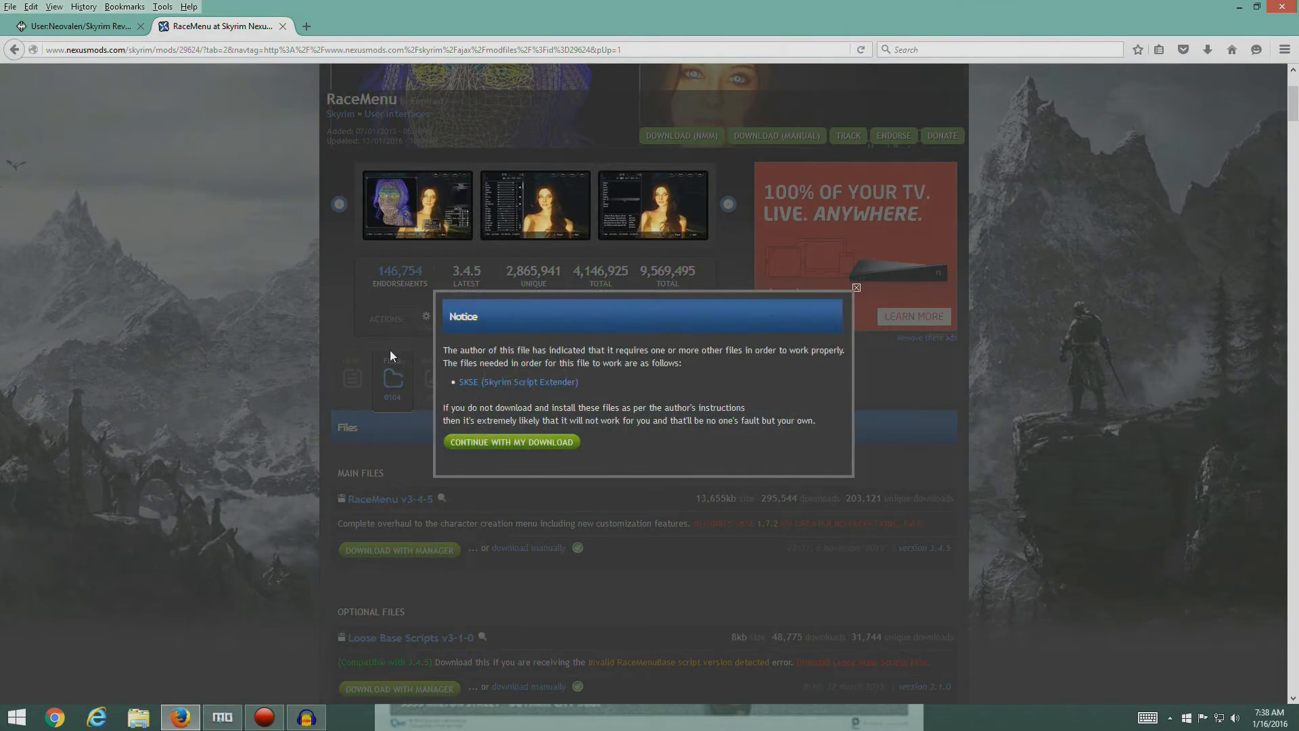
{"action": "left_click", "coordinate": [514, 442]}
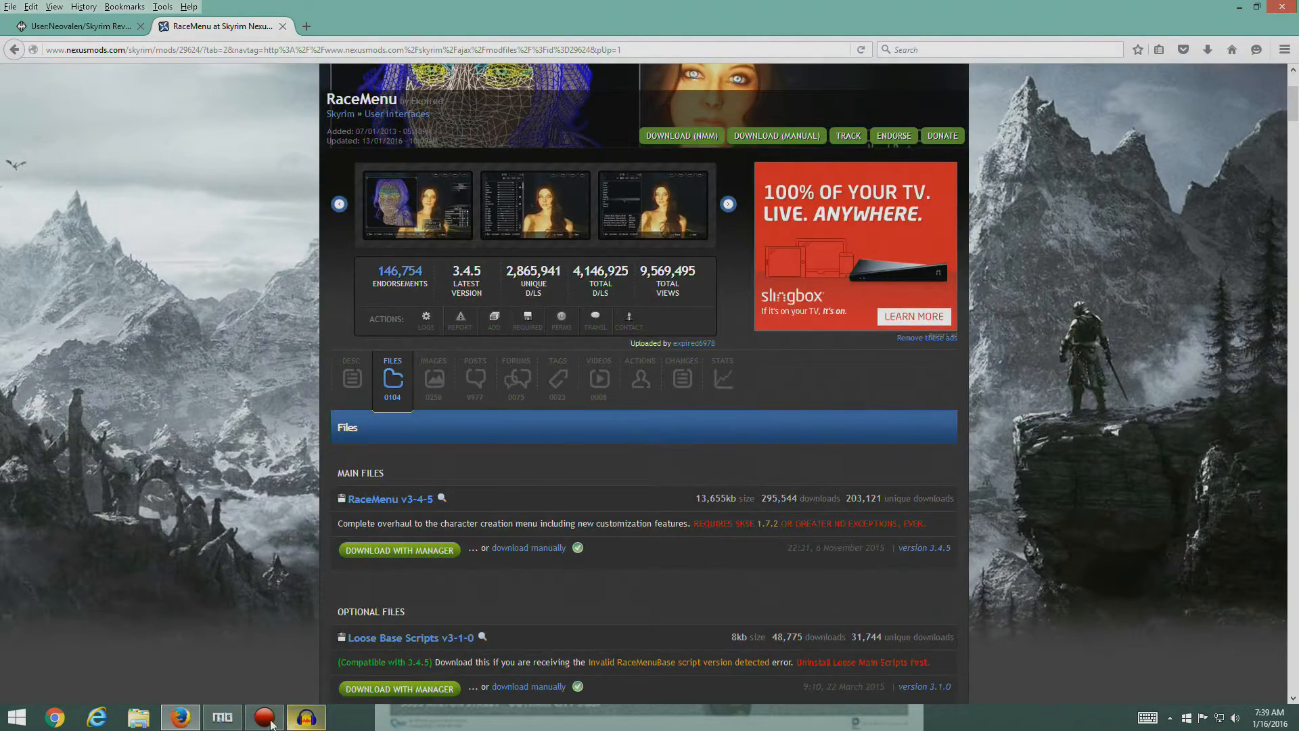
{"action": "left_click", "coordinate": [222, 717]}
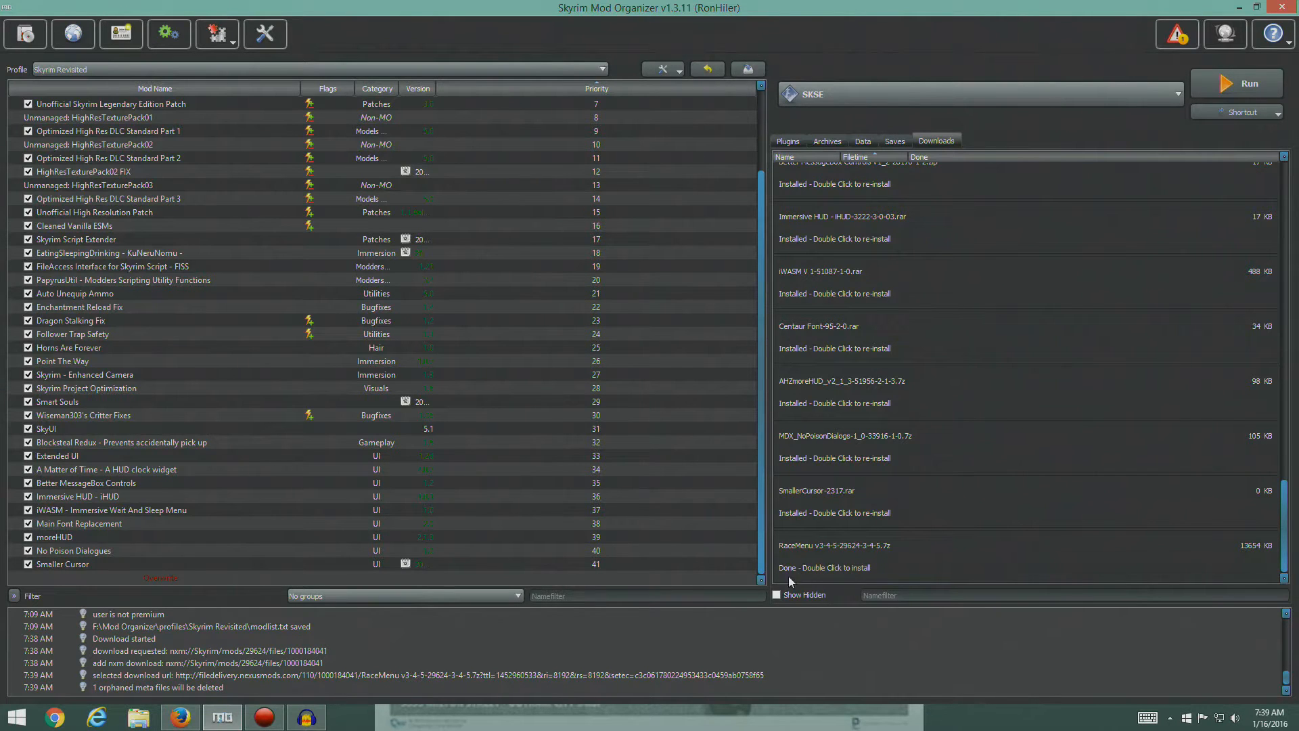
{"action": "left_click", "coordinate": [180, 717]}
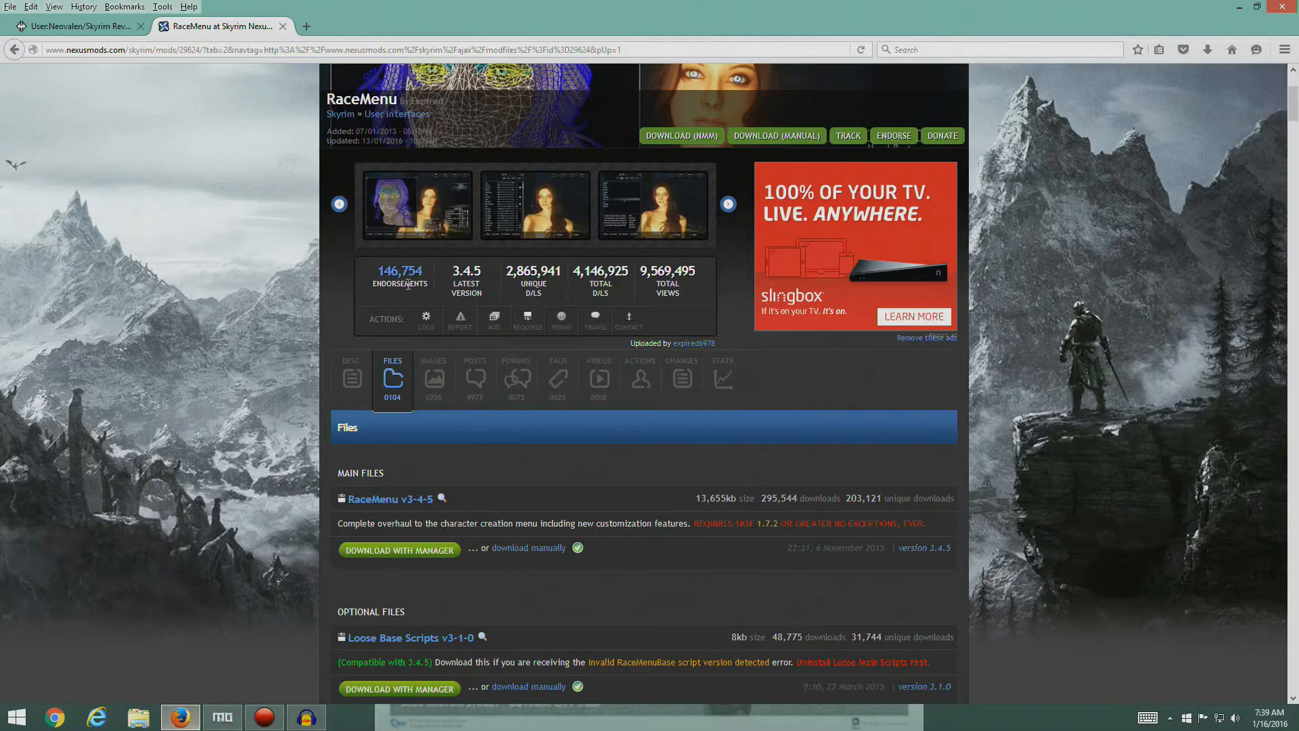
{"action": "left_click", "coordinate": [283, 27]}
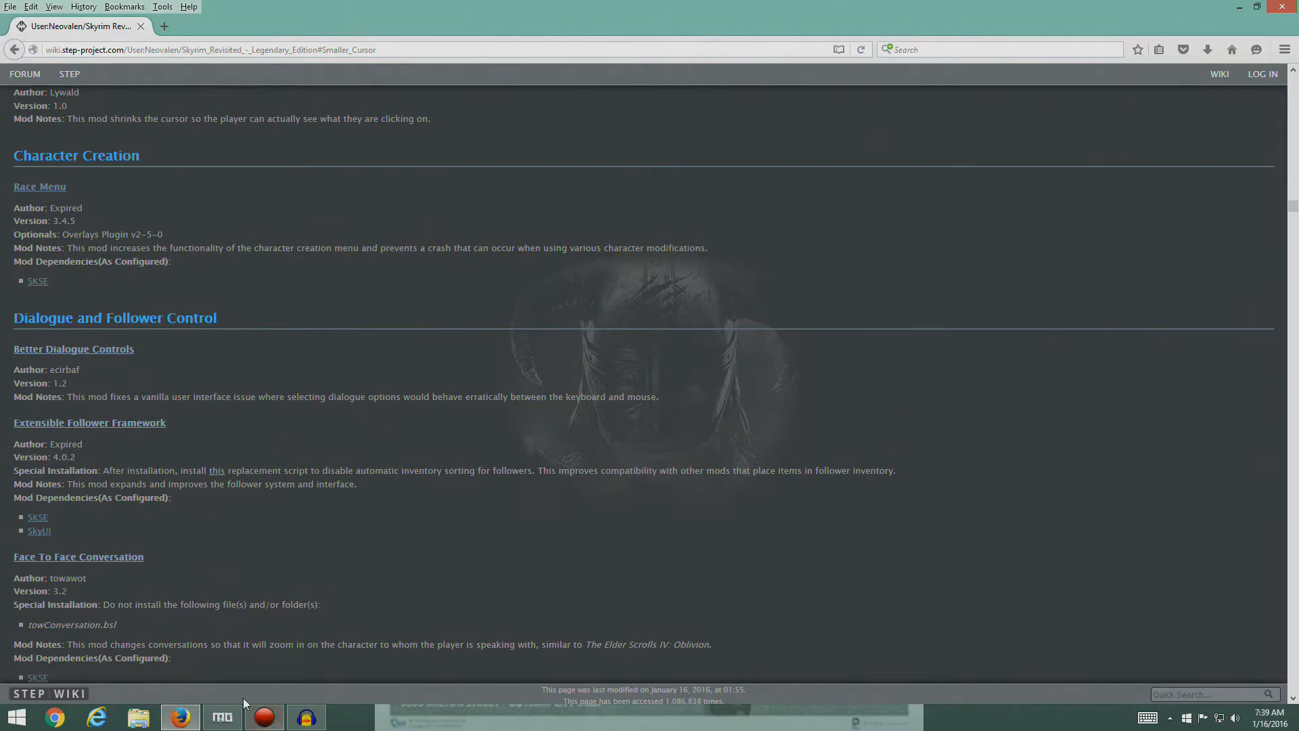
- Switch to Mod Organizer, install and enable the downloaded mod under the name RaceMenu, and view the plugin list
{"action": "left_click", "coordinate": [223, 717]}
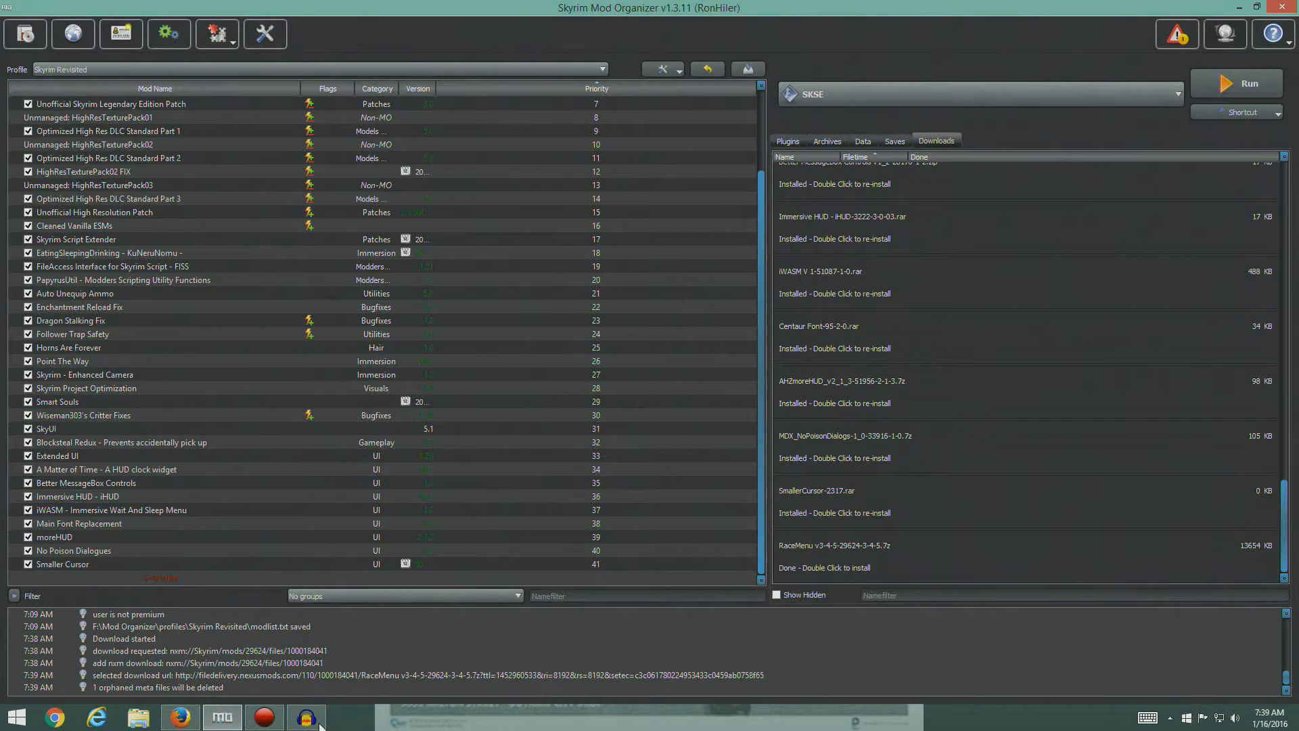
{"action": "double_click", "coordinate": [826, 559]}
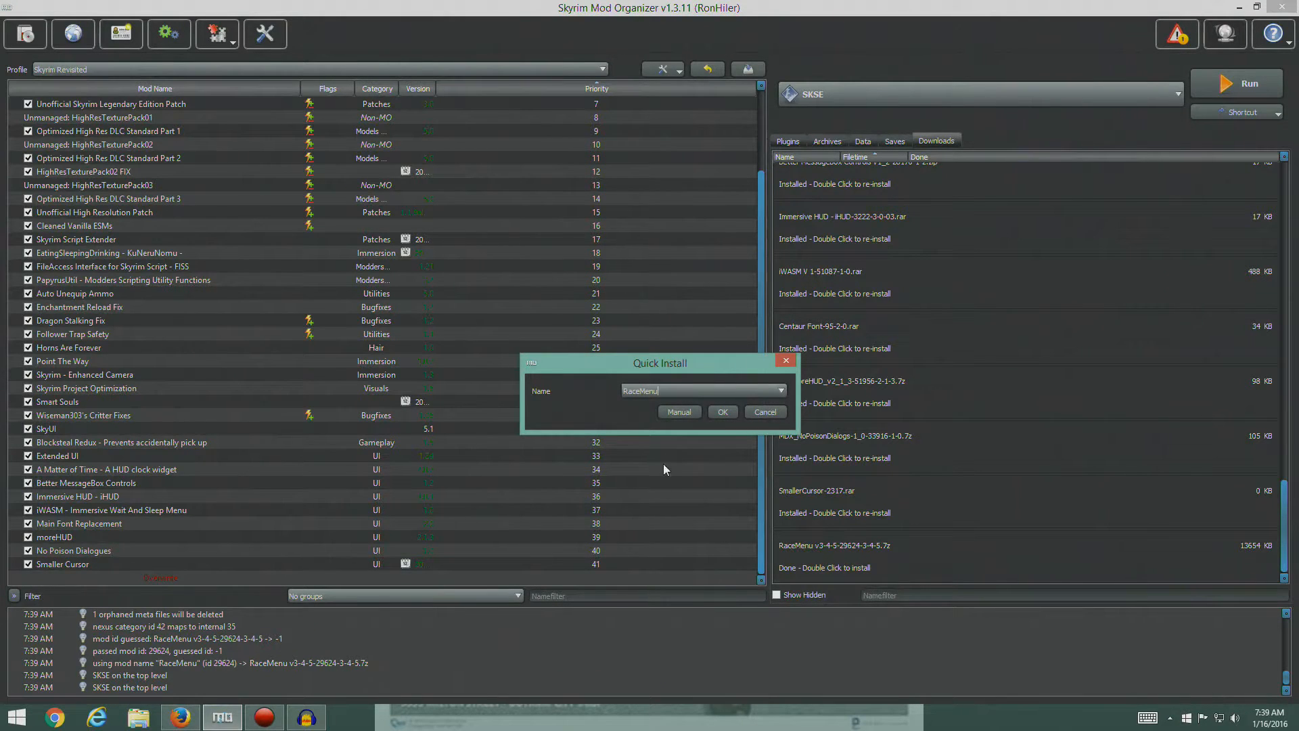
{"action": "left_click", "coordinate": [722, 412]}
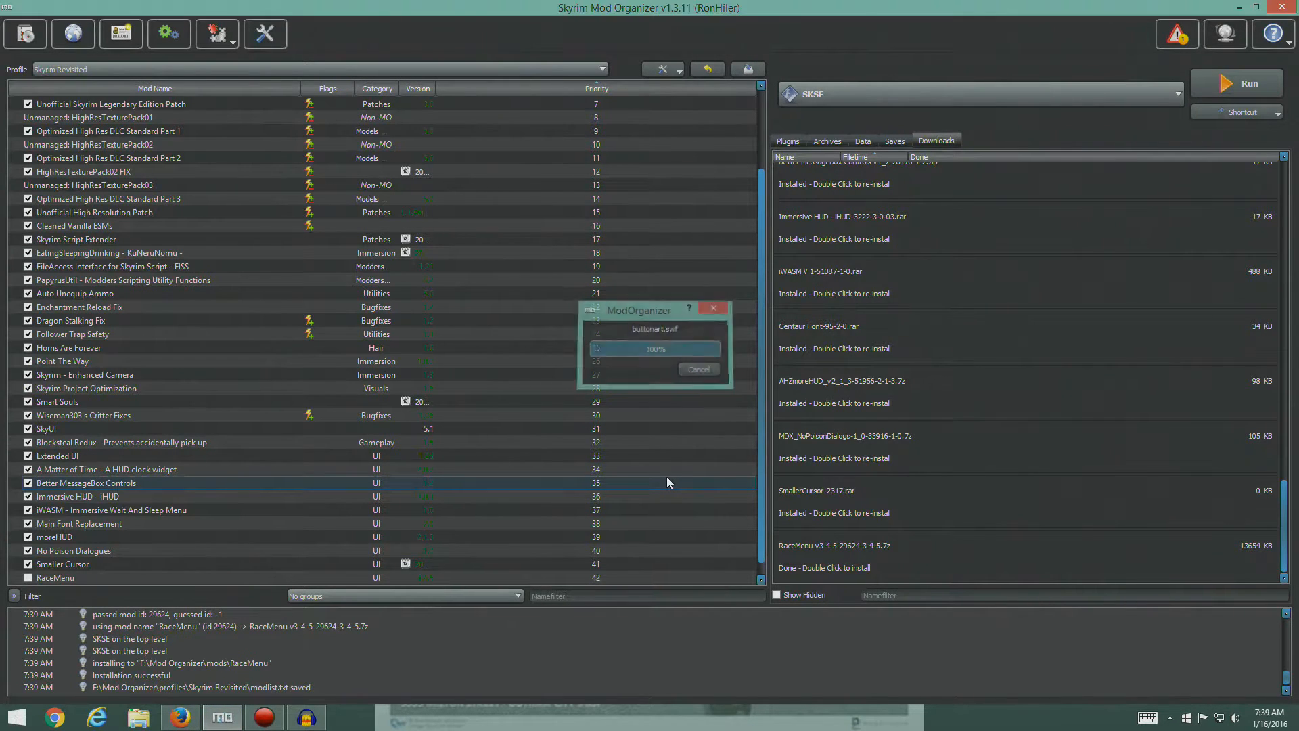
{"action": "left_click", "coordinate": [28, 577]}
{"action": "left_click", "coordinate": [606, 524]}
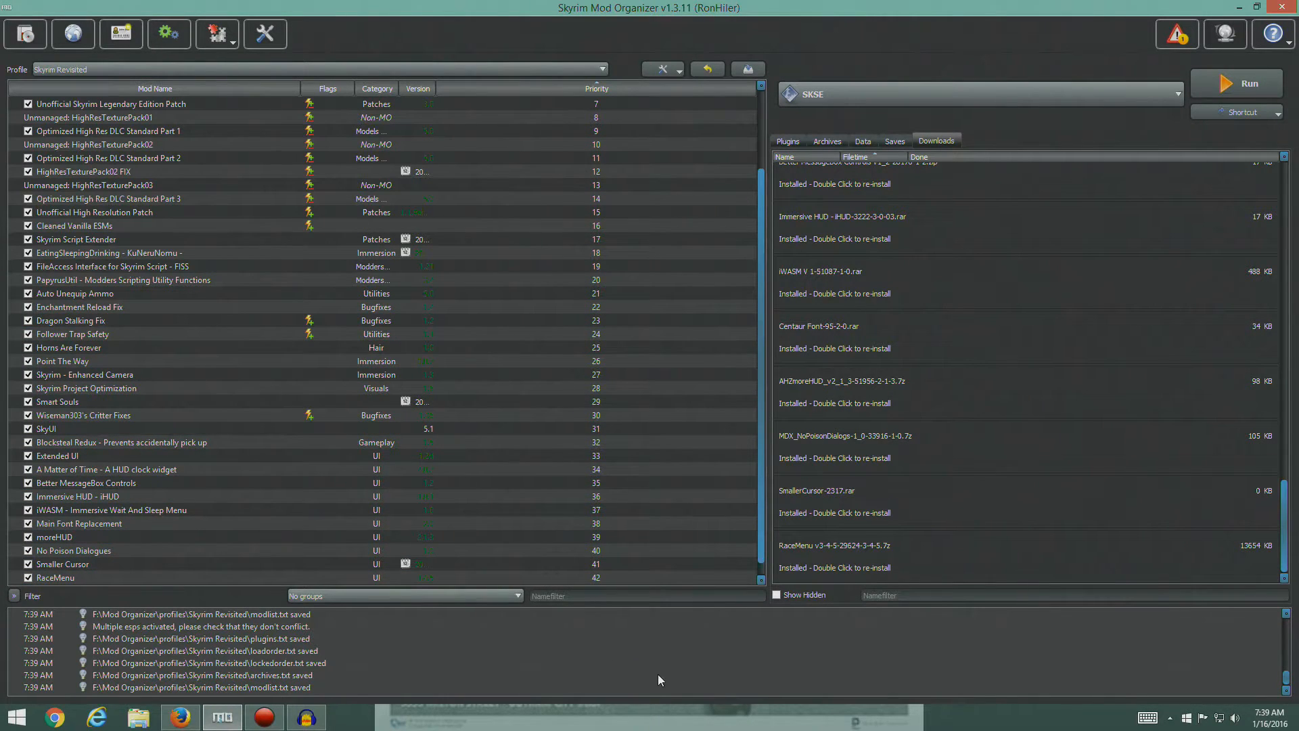
{"action": "left_click", "coordinate": [787, 141]}
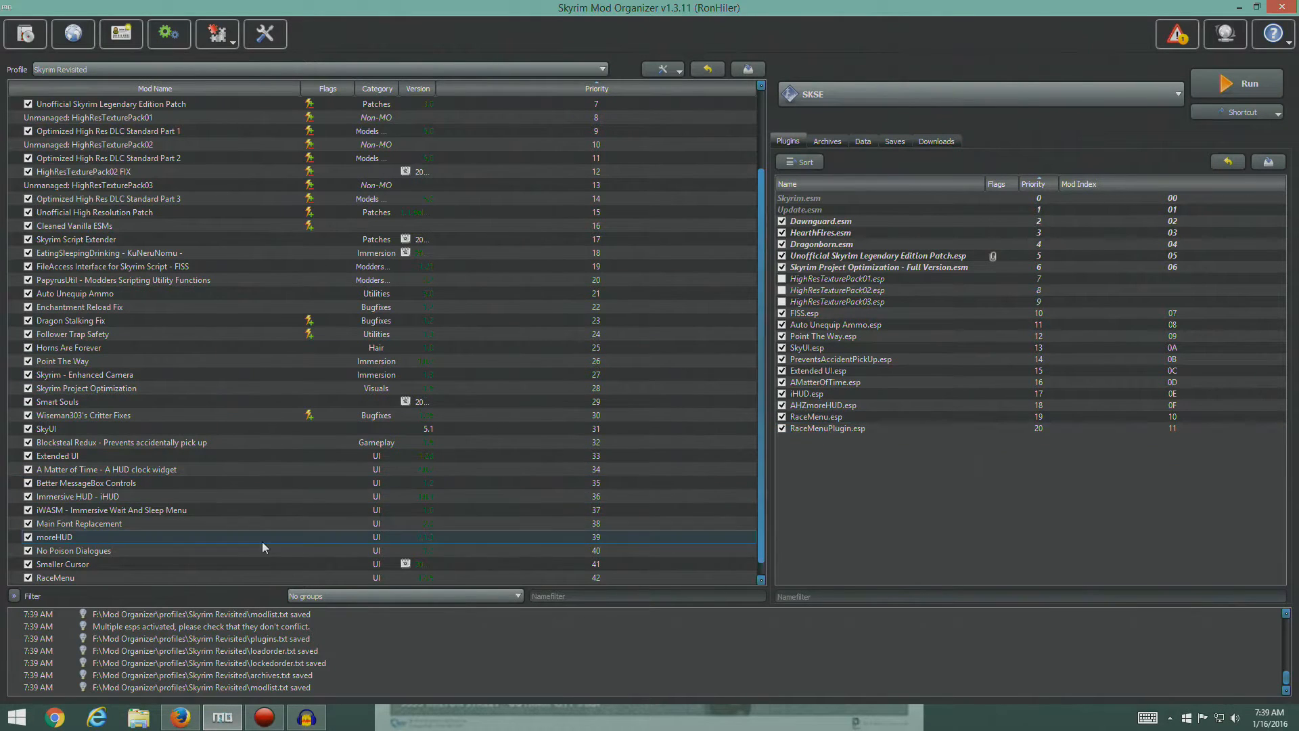
{"action": "scroll", "coordinate": [271, 514], "scroll_direction": "down", "scroll_amount": 1}
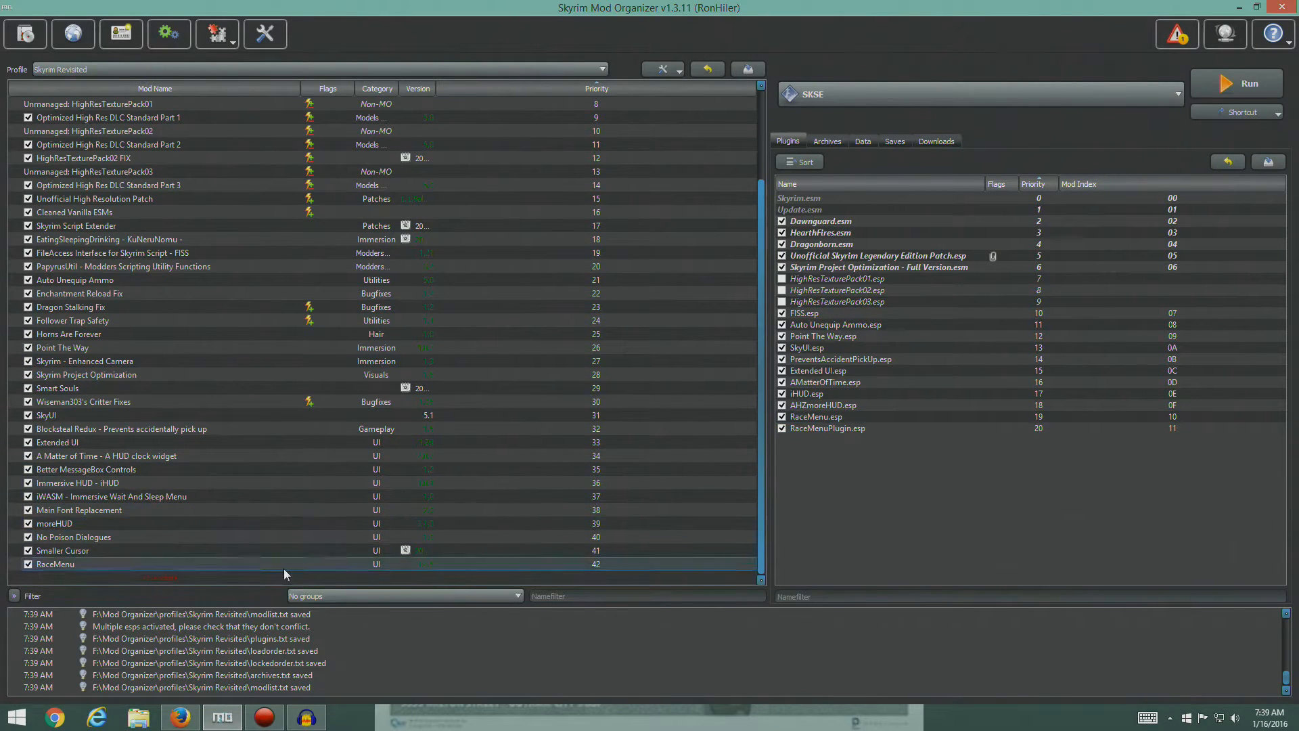
- Switch to Firefox and open the files list of Better Dialogue Controls from the guide's Dialogue and Follower Control section
{"action": "left_click", "coordinate": [180, 720]}
{"action": "scroll", "coordinate": [179, 202], "scroll_direction": "down", "scroll_amount": 4}
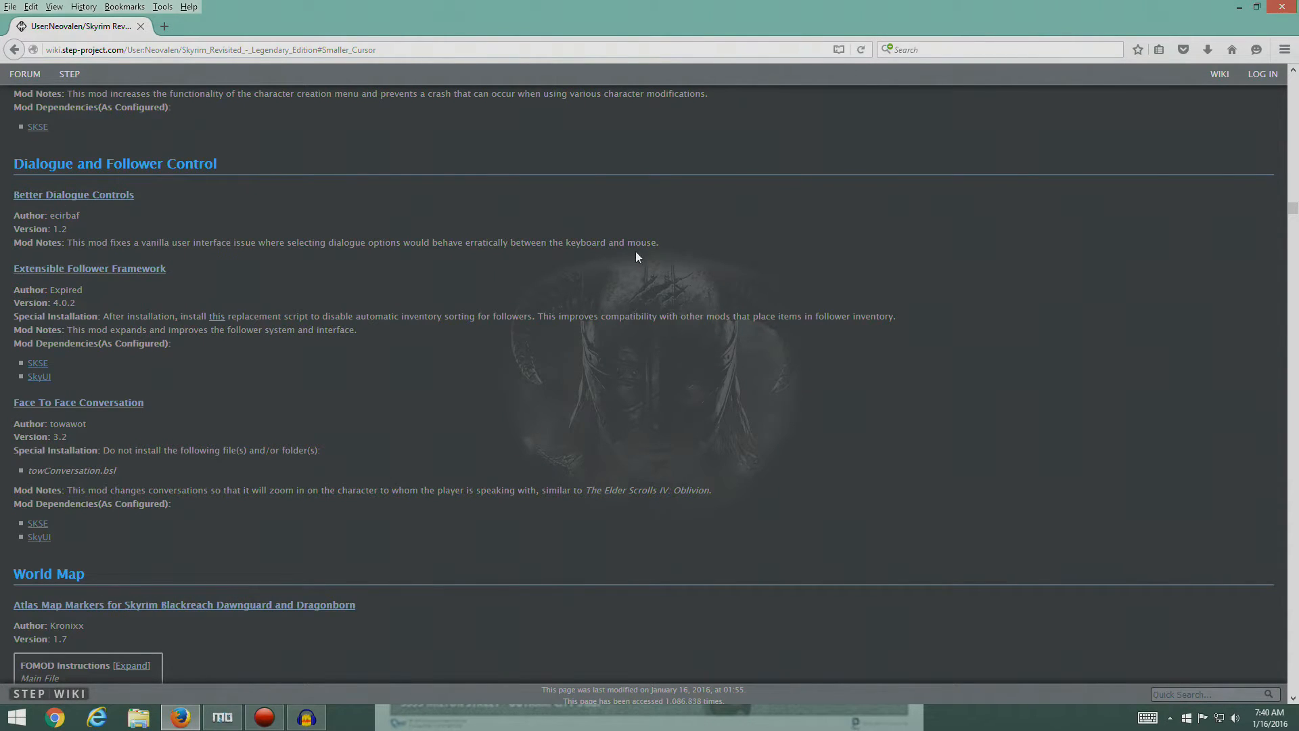
{"action": "left_click", "coordinate": [86, 196]}
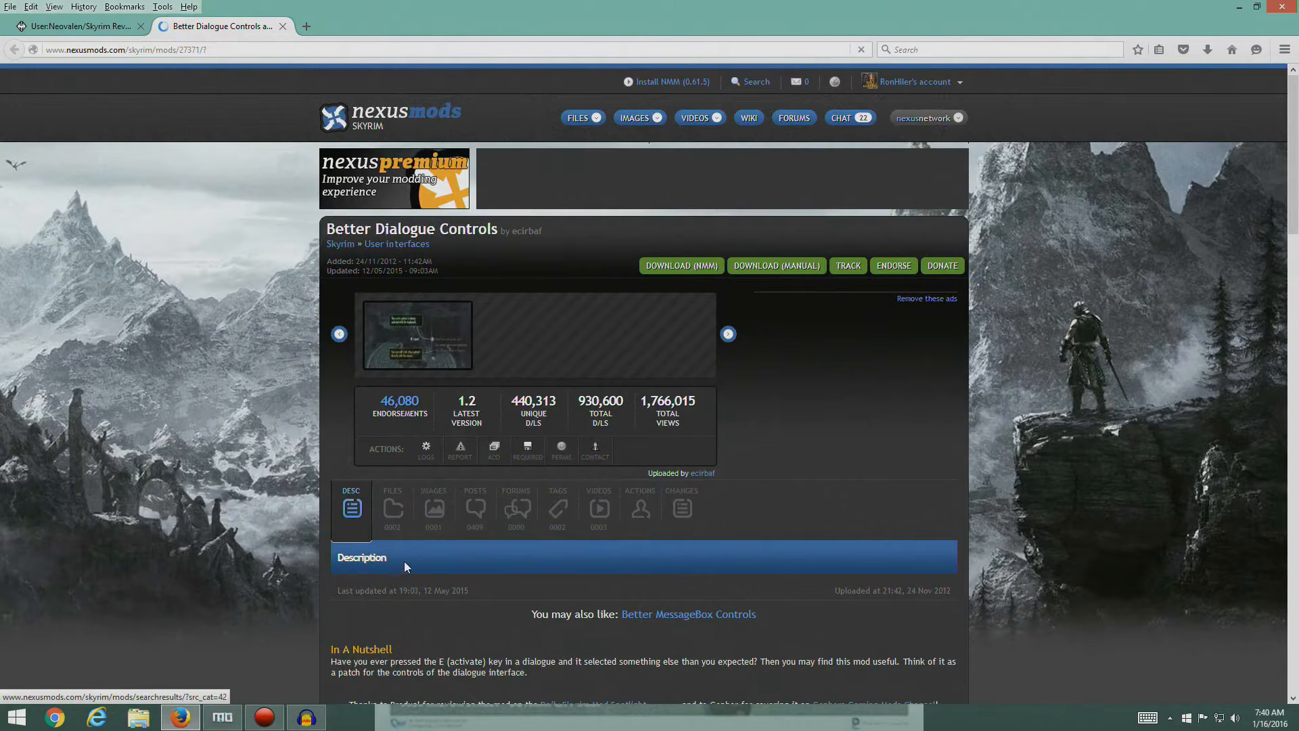
{"action": "left_click", "coordinate": [393, 509]}
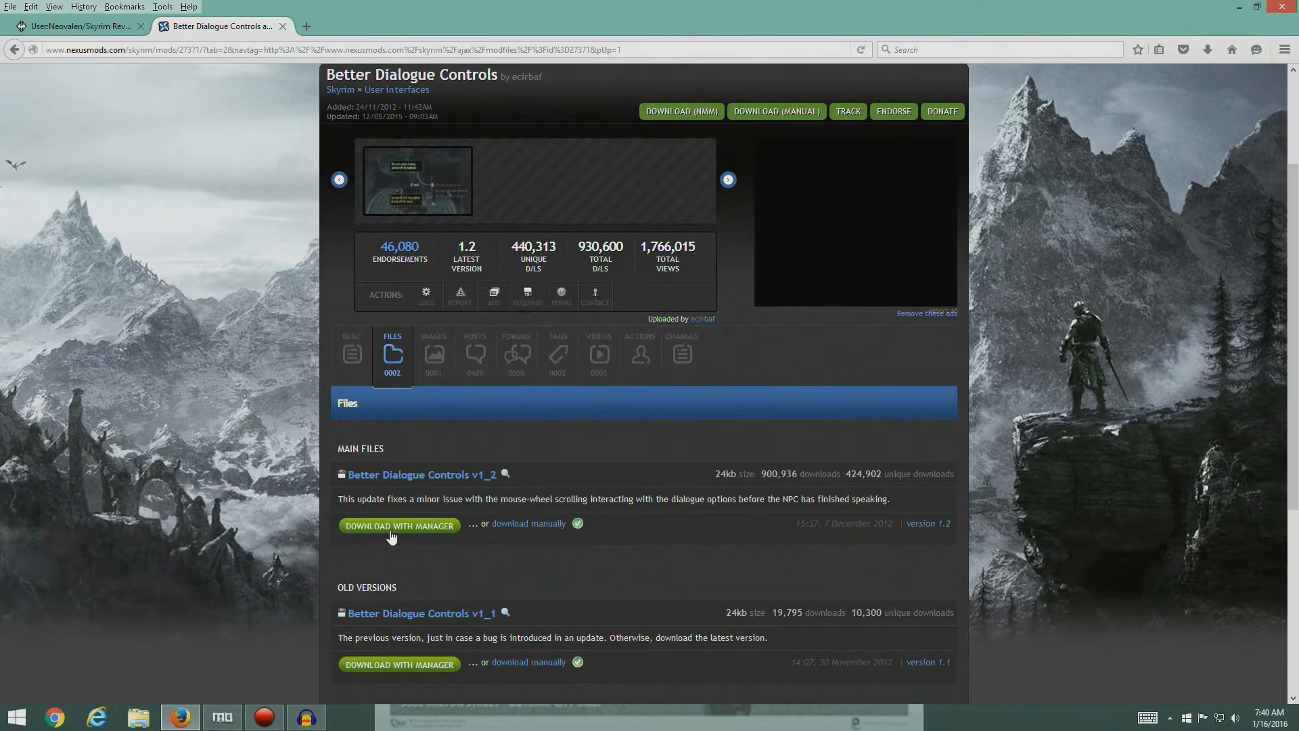
- Check the guide's entry, download Better Dialogue Controls v1_2 with the manager, and switch to Mod Organizer
{"action": "left_click", "coordinate": [67, 26]}
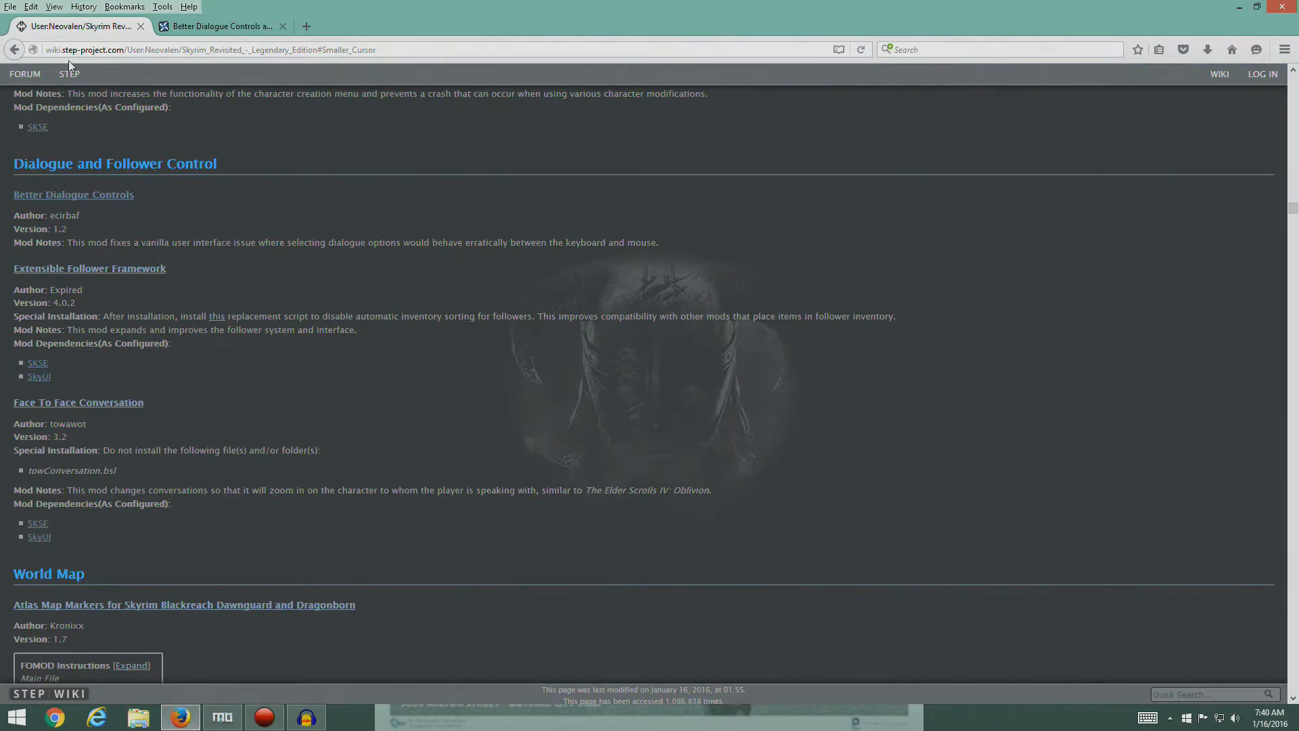
{"action": "left_click", "coordinate": [217, 27]}
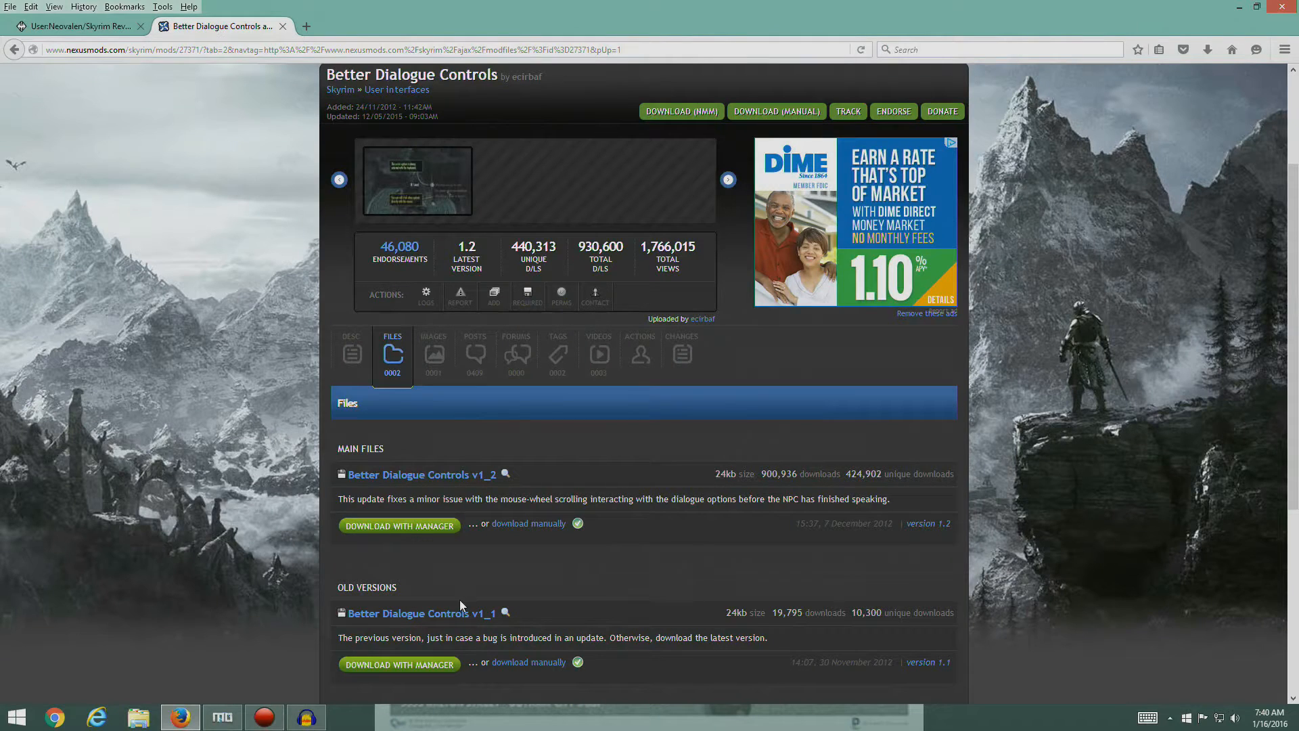
{"action": "left_click", "coordinate": [408, 527]}
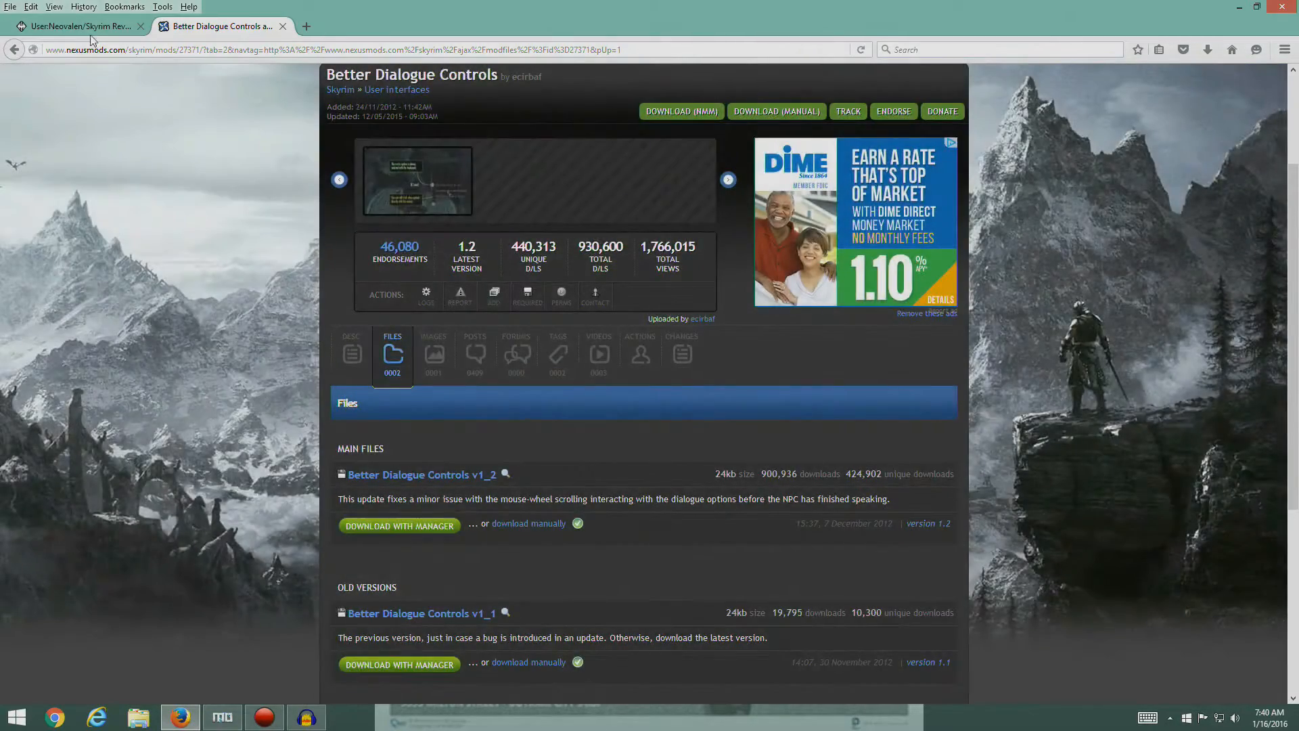
{"action": "left_click", "coordinate": [88, 27]}
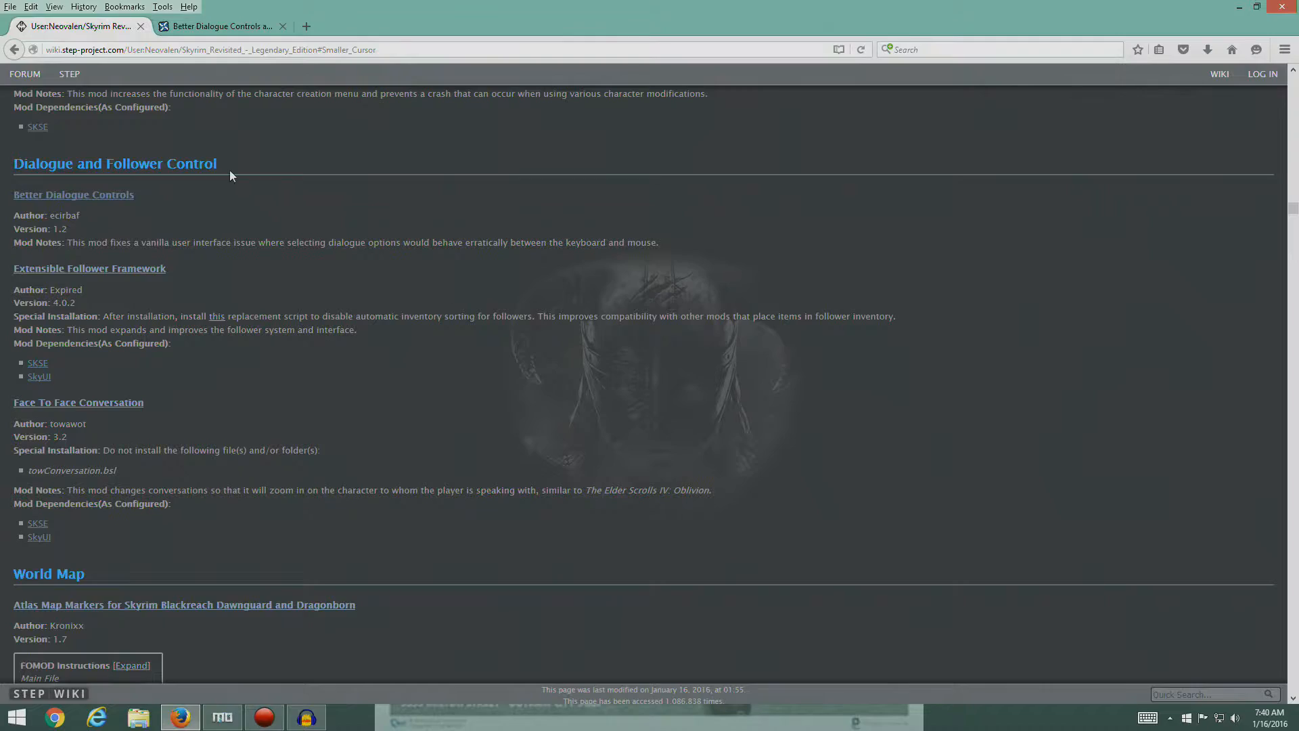
{"action": "left_click", "coordinate": [242, 30]}
{"action": "left_click", "coordinate": [222, 717]}
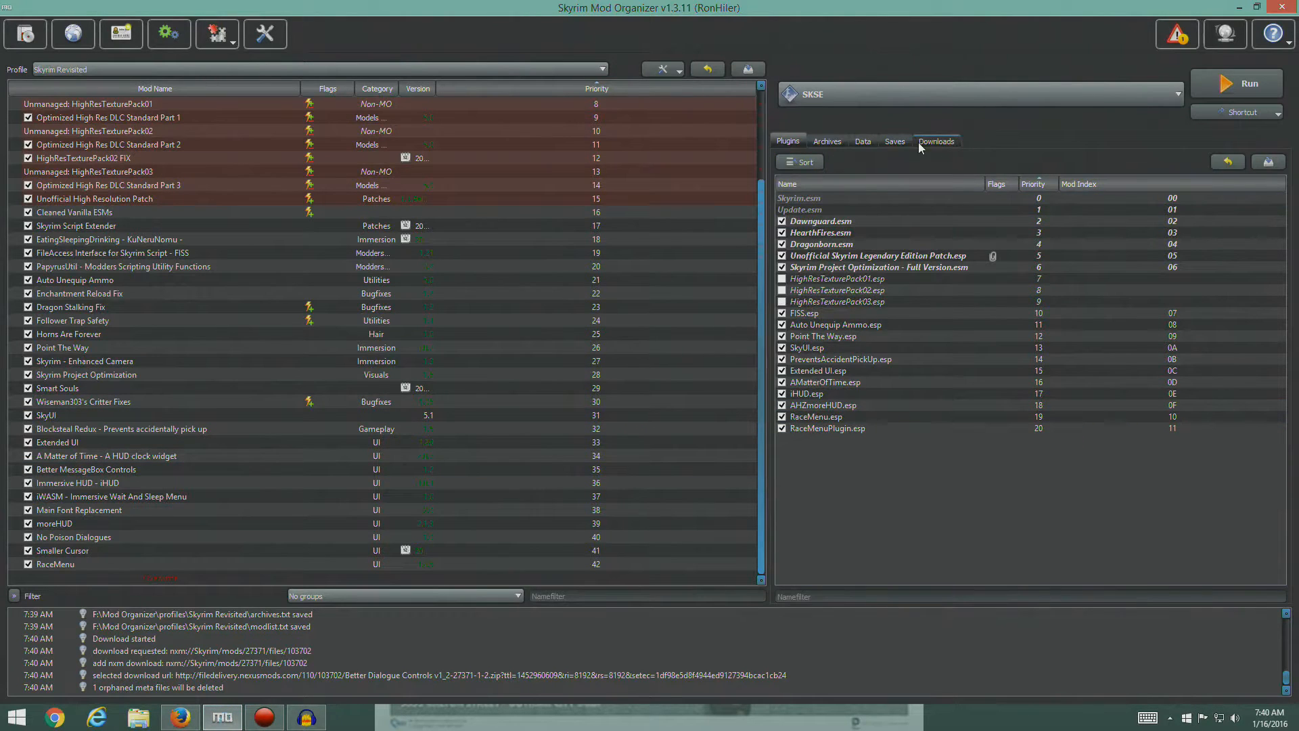
- Install the downloaded Better Dialogue Controls archive manually under that name, closing its Nexus page in Firefox along the way
{"action": "left_click", "coordinate": [927, 141]}
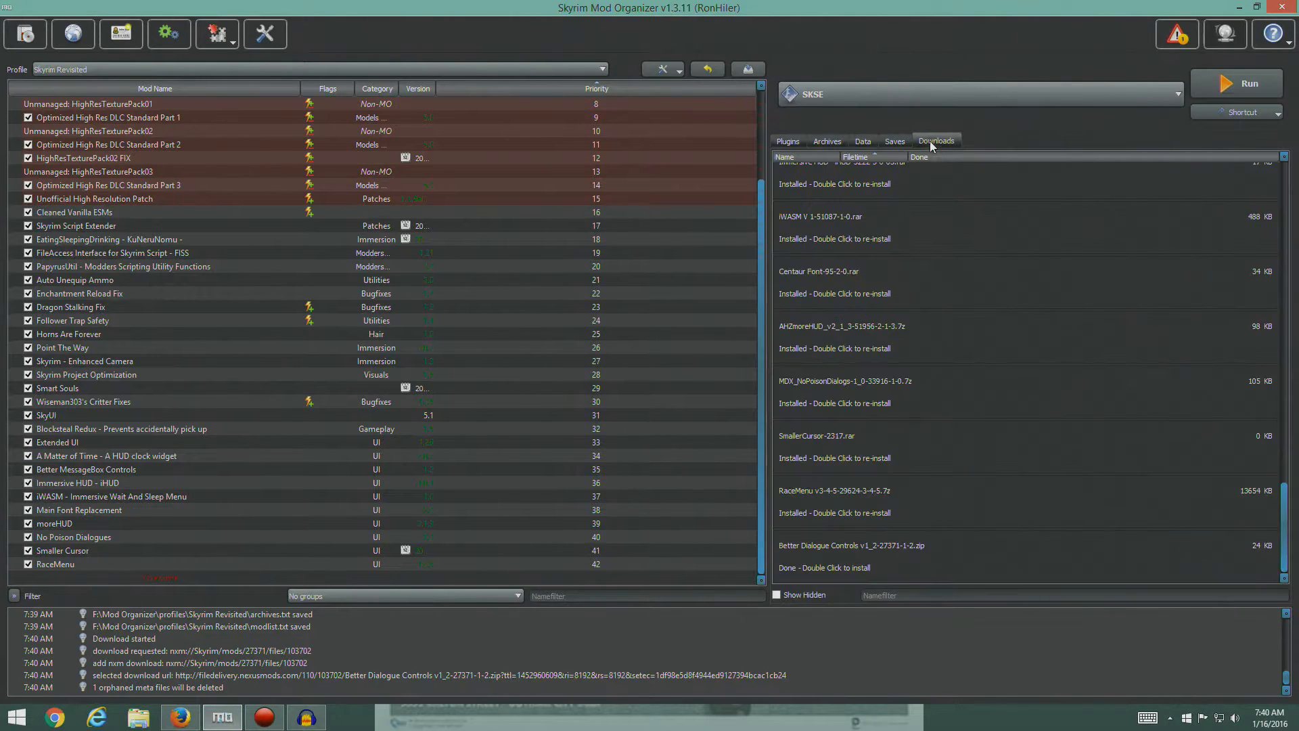
{"action": "double_click", "coordinate": [842, 556]}
{"action": "left_click", "coordinate": [679, 412]}
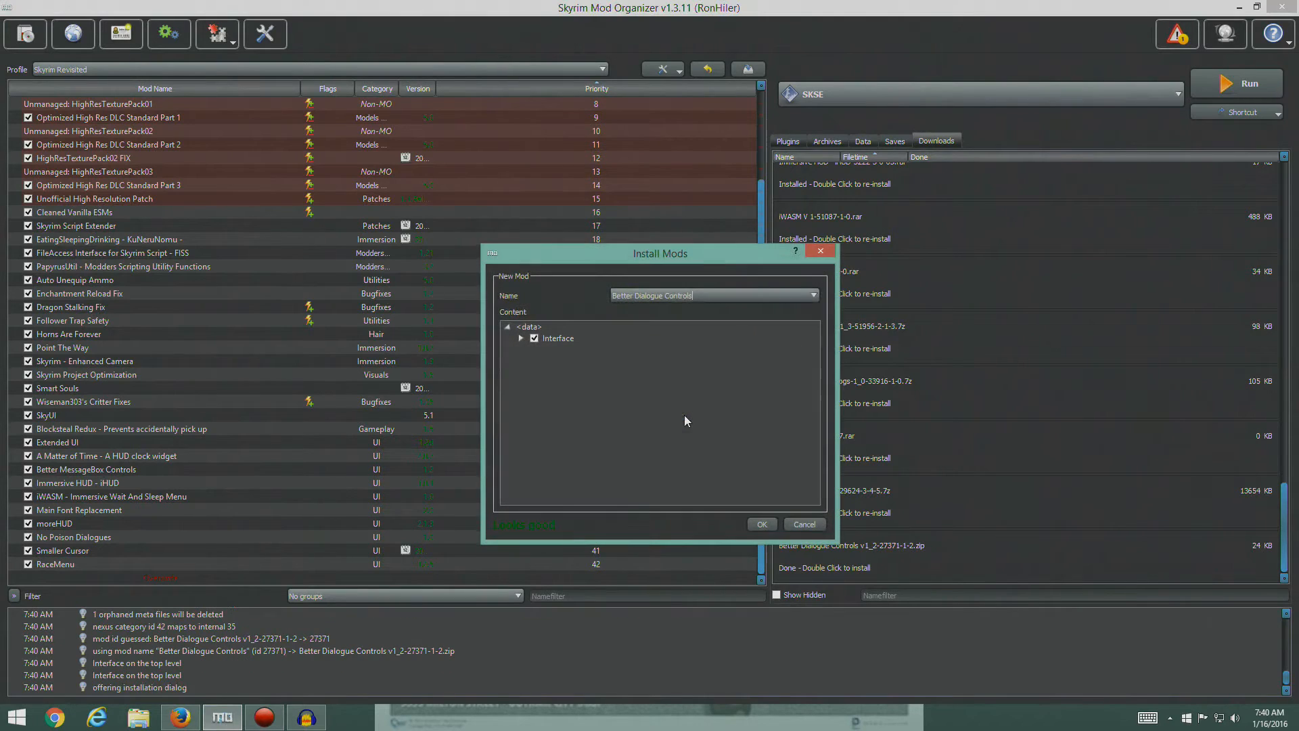
{"action": "left_click", "coordinate": [180, 717]}
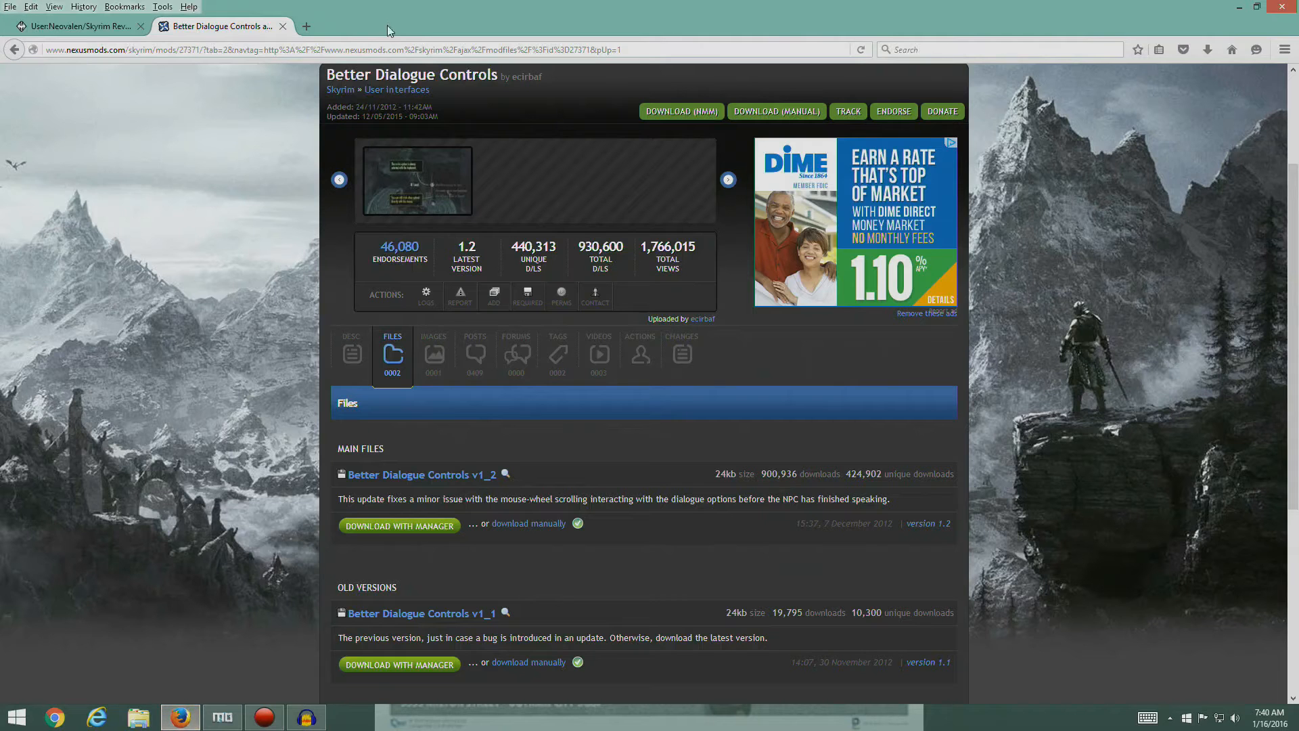
{"action": "left_click", "coordinate": [282, 26]}
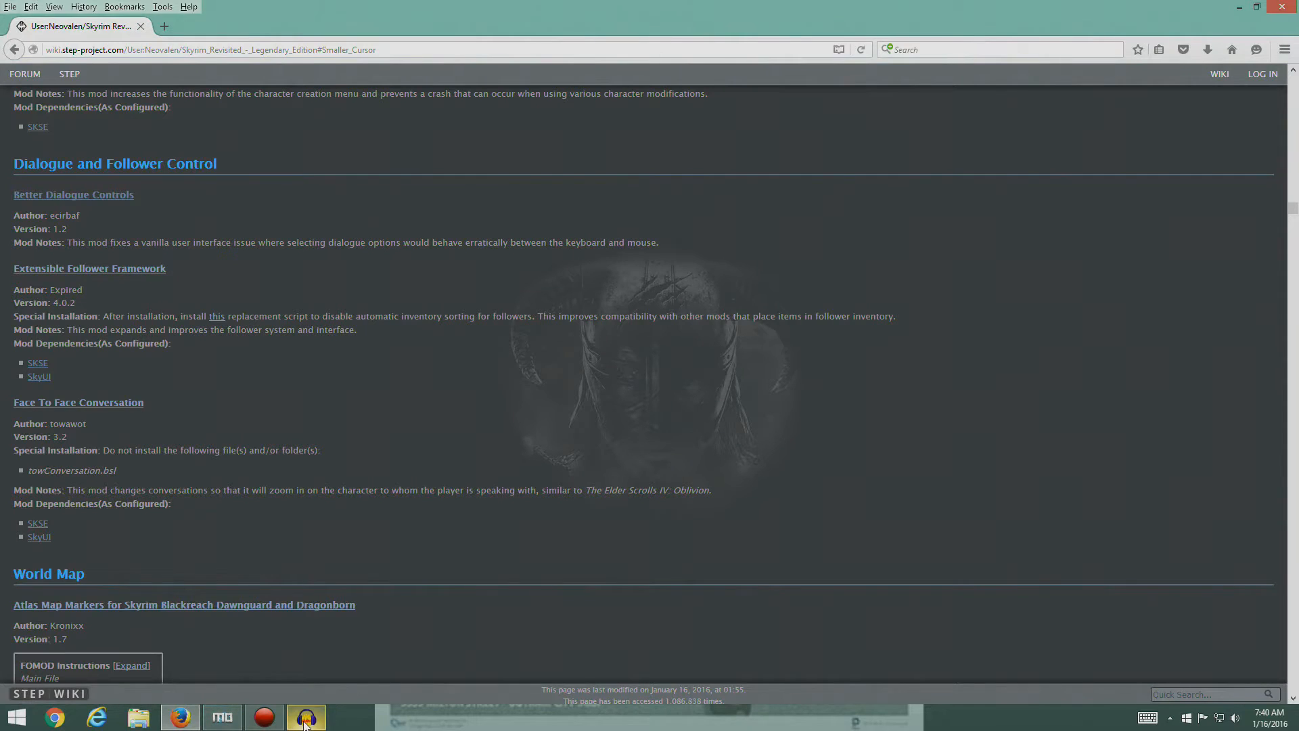
{"action": "left_click", "coordinate": [222, 717]}
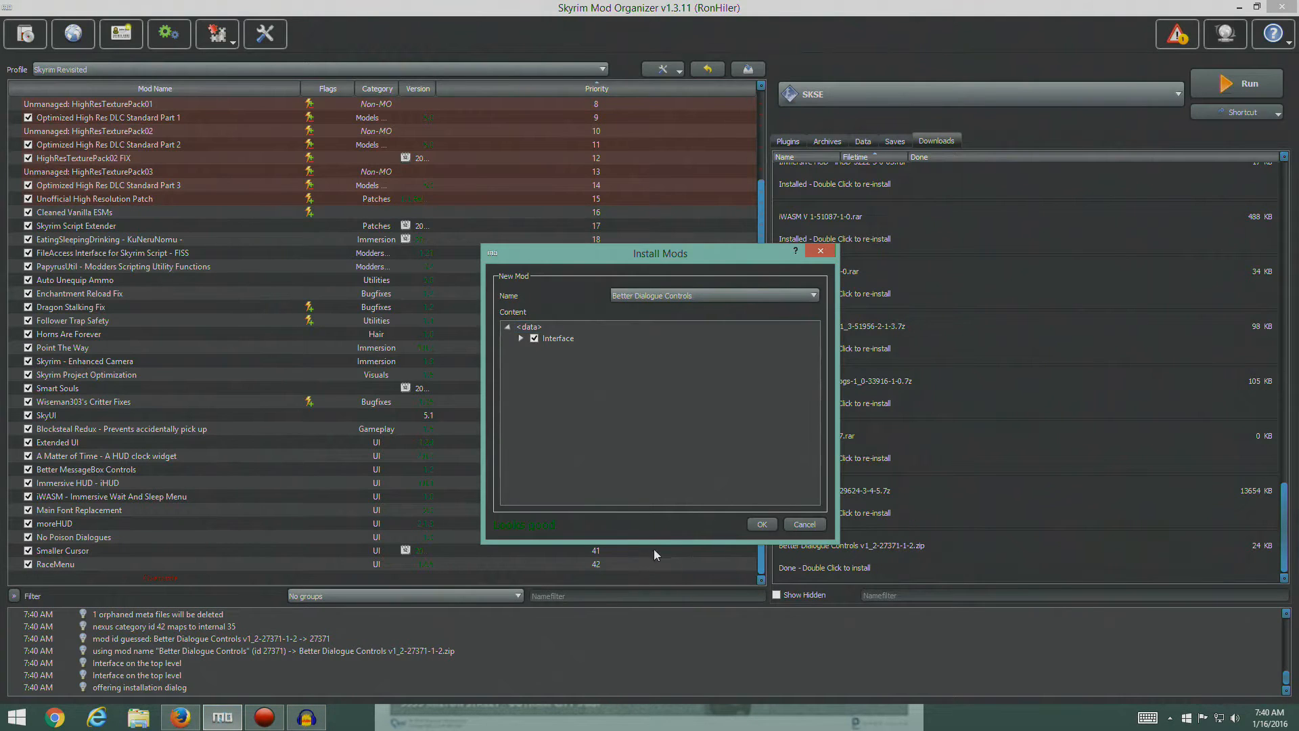
{"action": "left_click", "coordinate": [761, 525]}
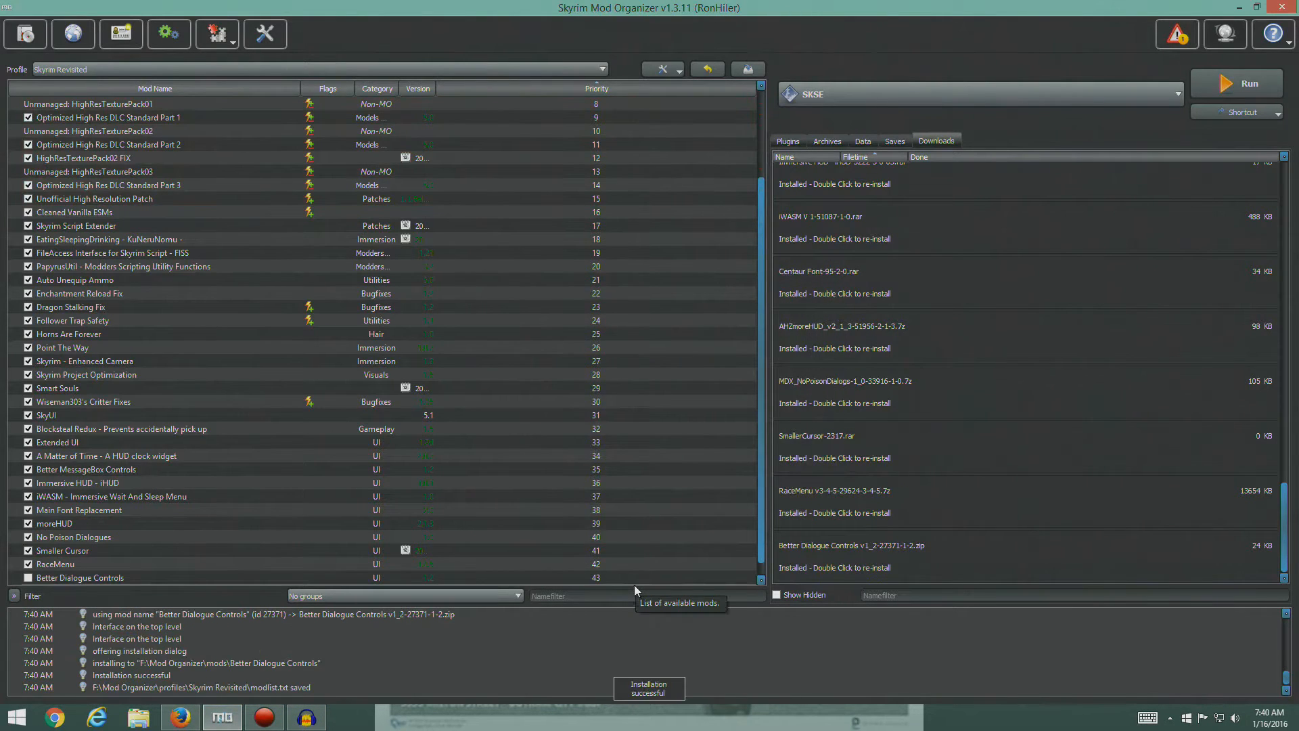
- Enable Better Dialogue Controls in the mod list, check the plugin list, and return to the downloads list
{"action": "left_click", "coordinate": [144, 578]}
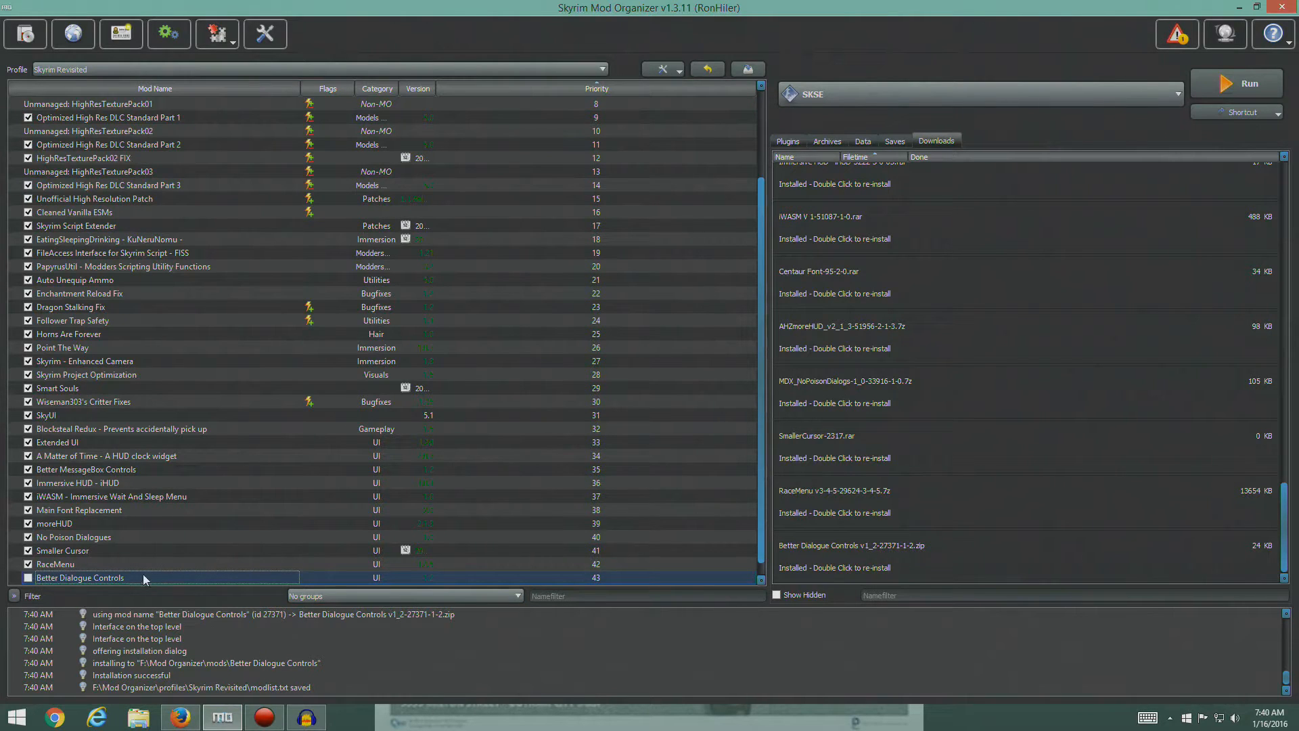
{"action": "left_click", "coordinate": [28, 577]}
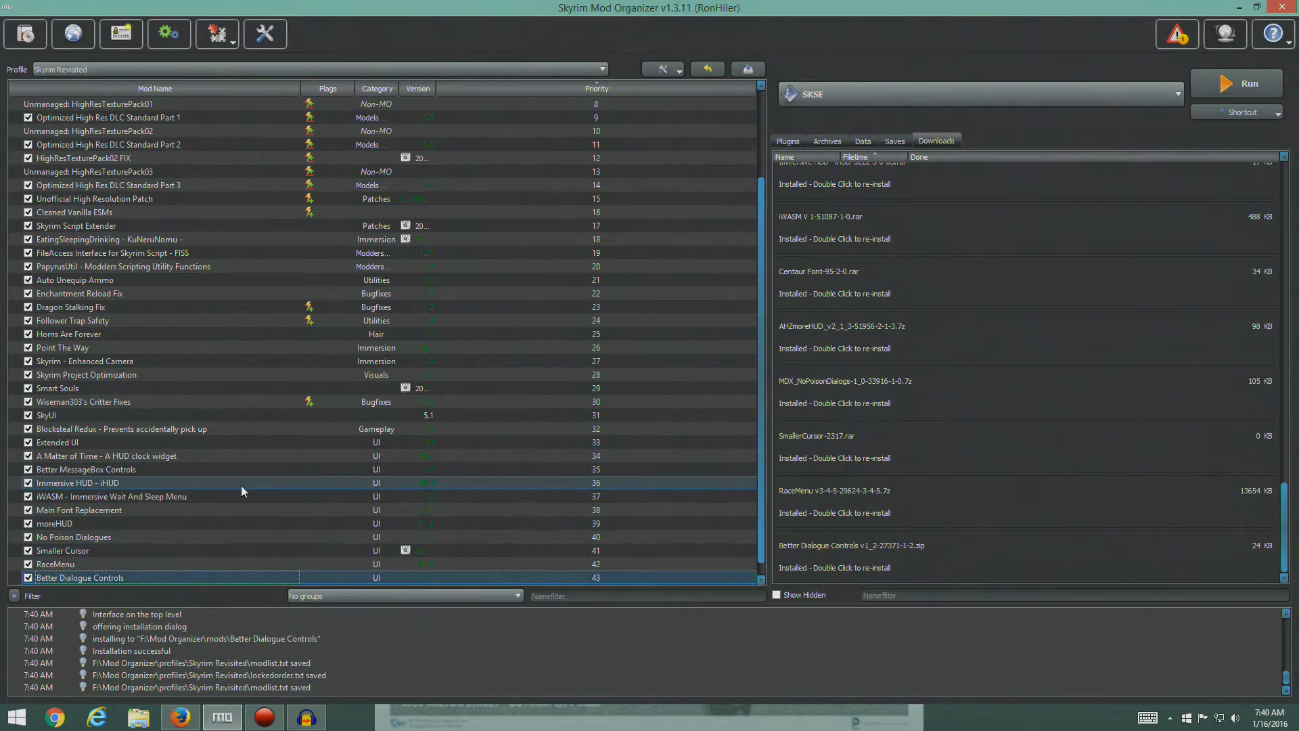
{"action": "scroll", "coordinate": [241, 485], "scroll_direction": "down", "scroll_amount": 1}
{"action": "left_click", "coordinate": [787, 143]}
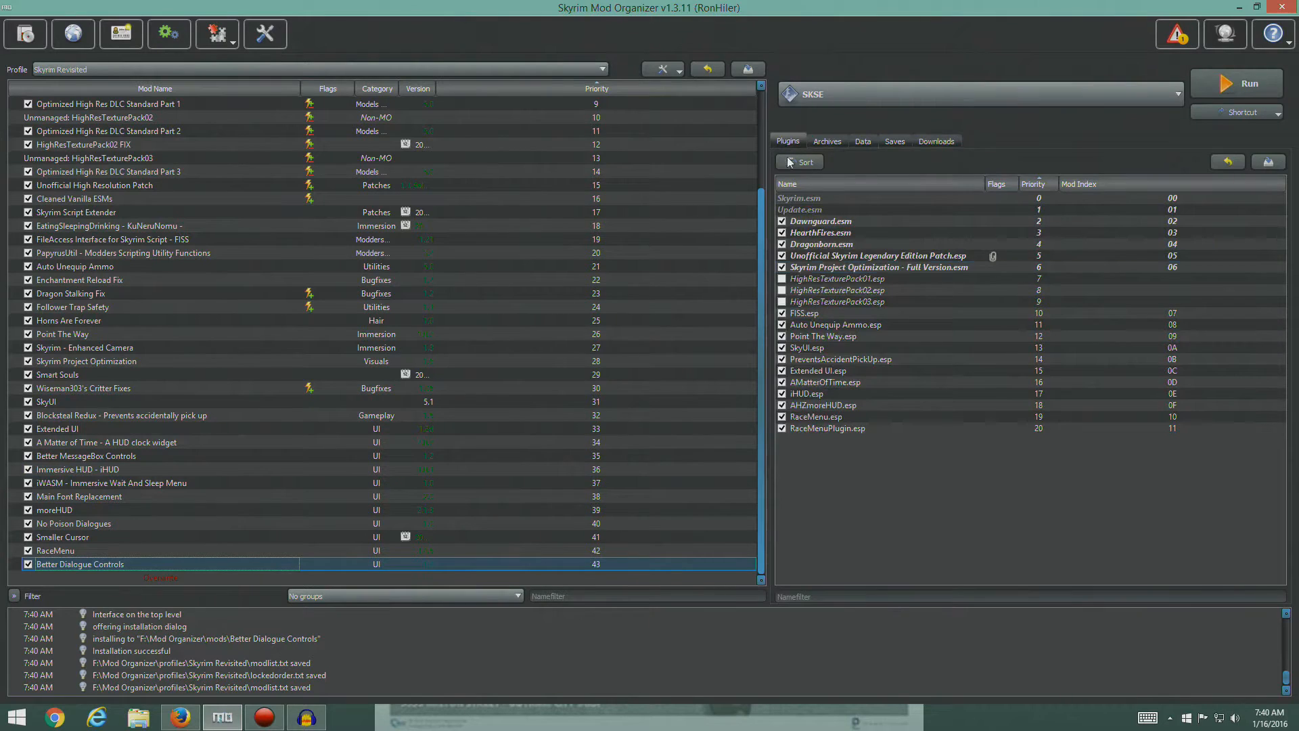
{"action": "left_click", "coordinate": [932, 142]}
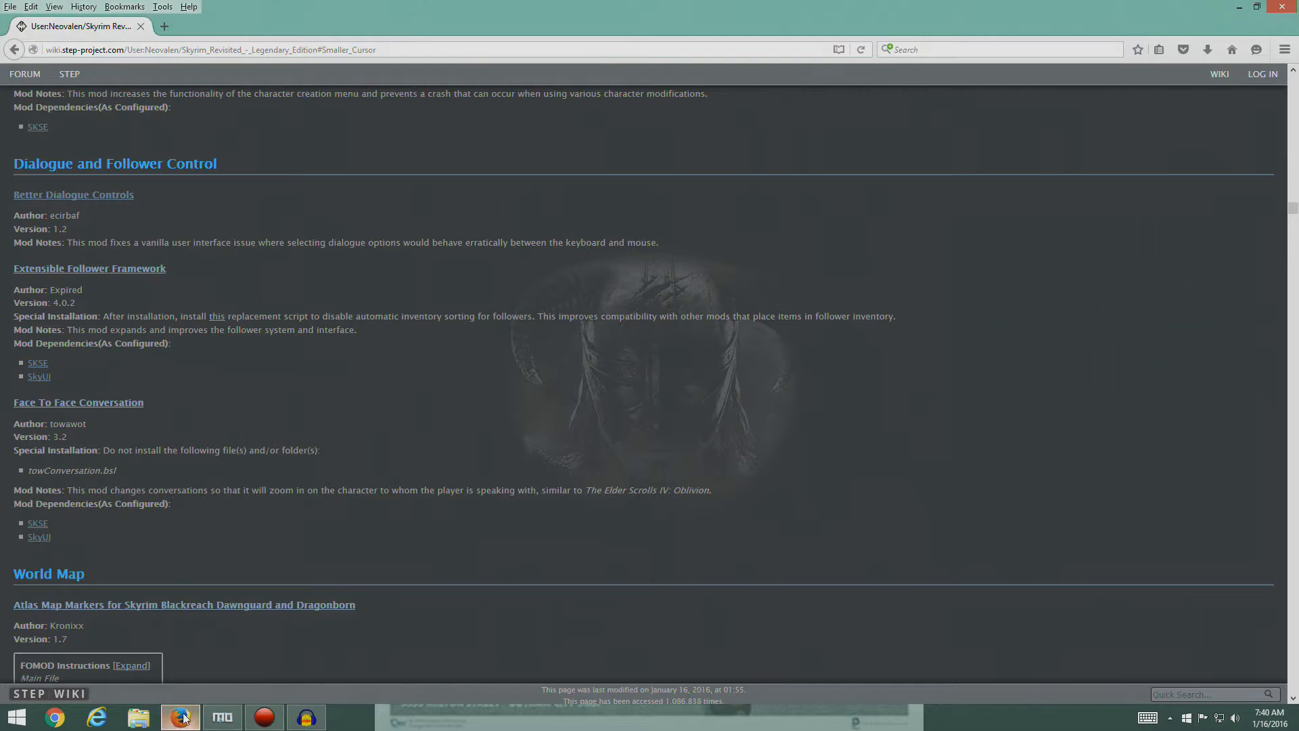
- Switch to Firefox and open the files list of Extensible Follower Framework from the guide's Dialogue and Follower Control section
{"action": "left_click", "coordinate": [180, 717]}
{"action": "left_click", "coordinate": [119, 269]}
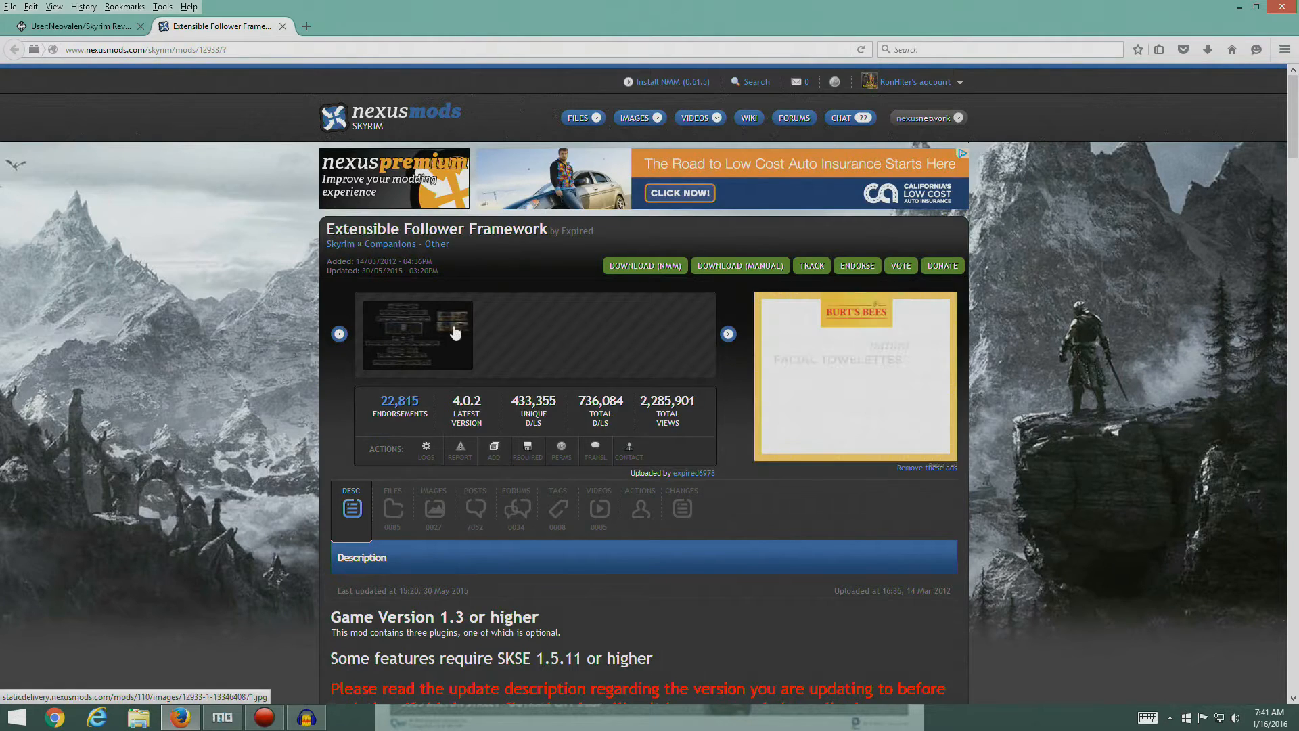
{"action": "scroll", "coordinate": [573, 471], "scroll_direction": "down", "scroll_amount": 2}
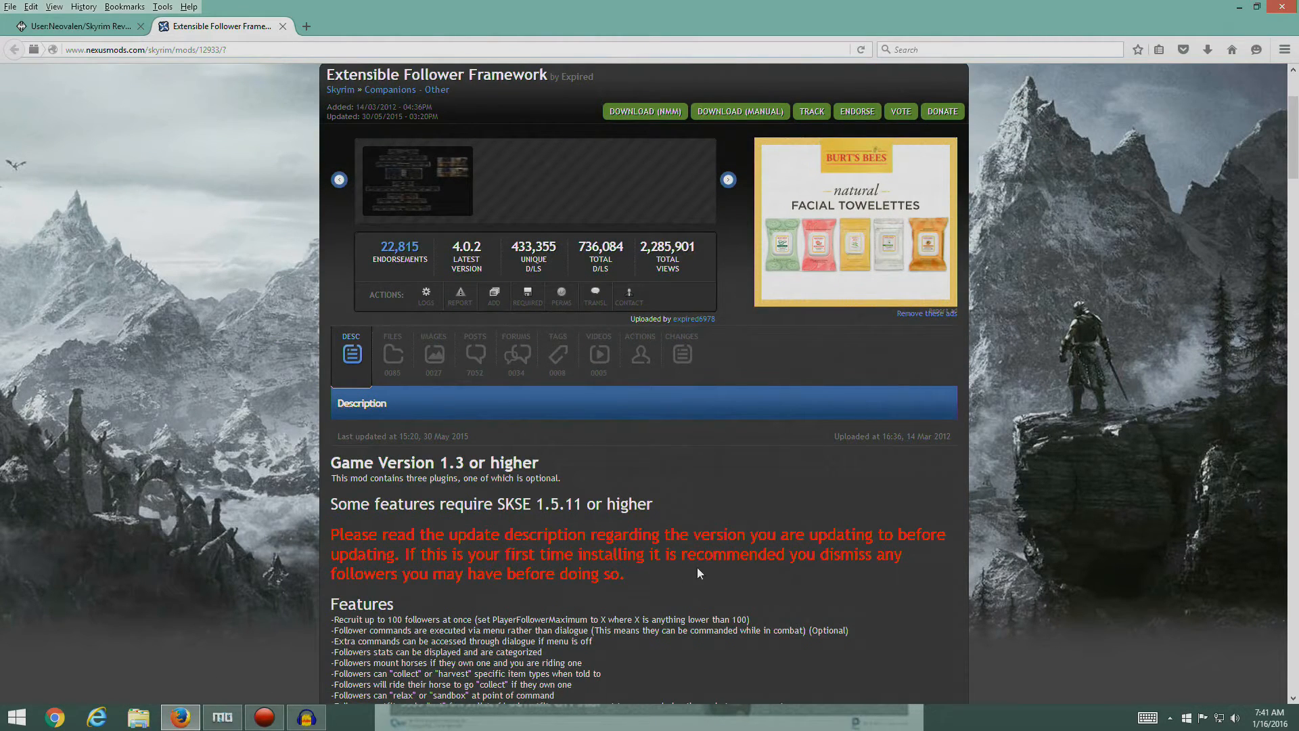
{"action": "scroll", "coordinate": [545, 538], "scroll_direction": "up", "scroll_amount": 2}
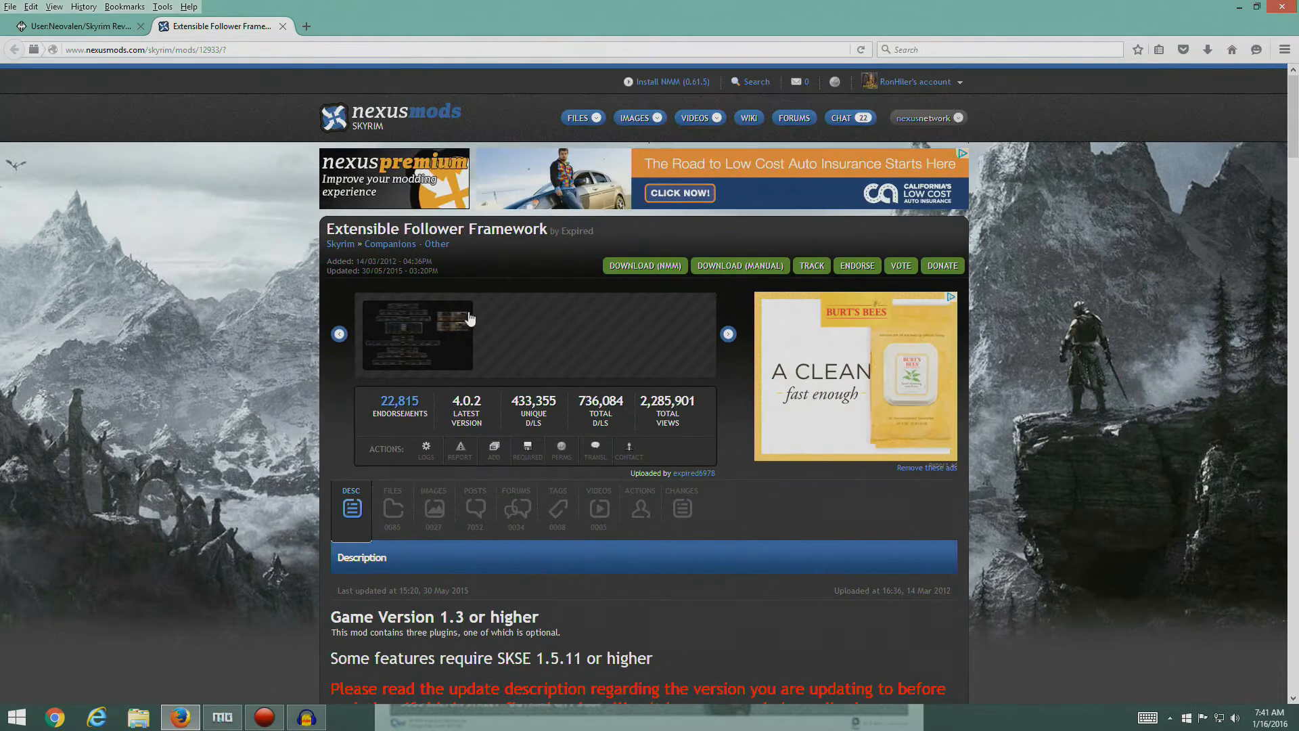
{"action": "left_click", "coordinate": [392, 521]}
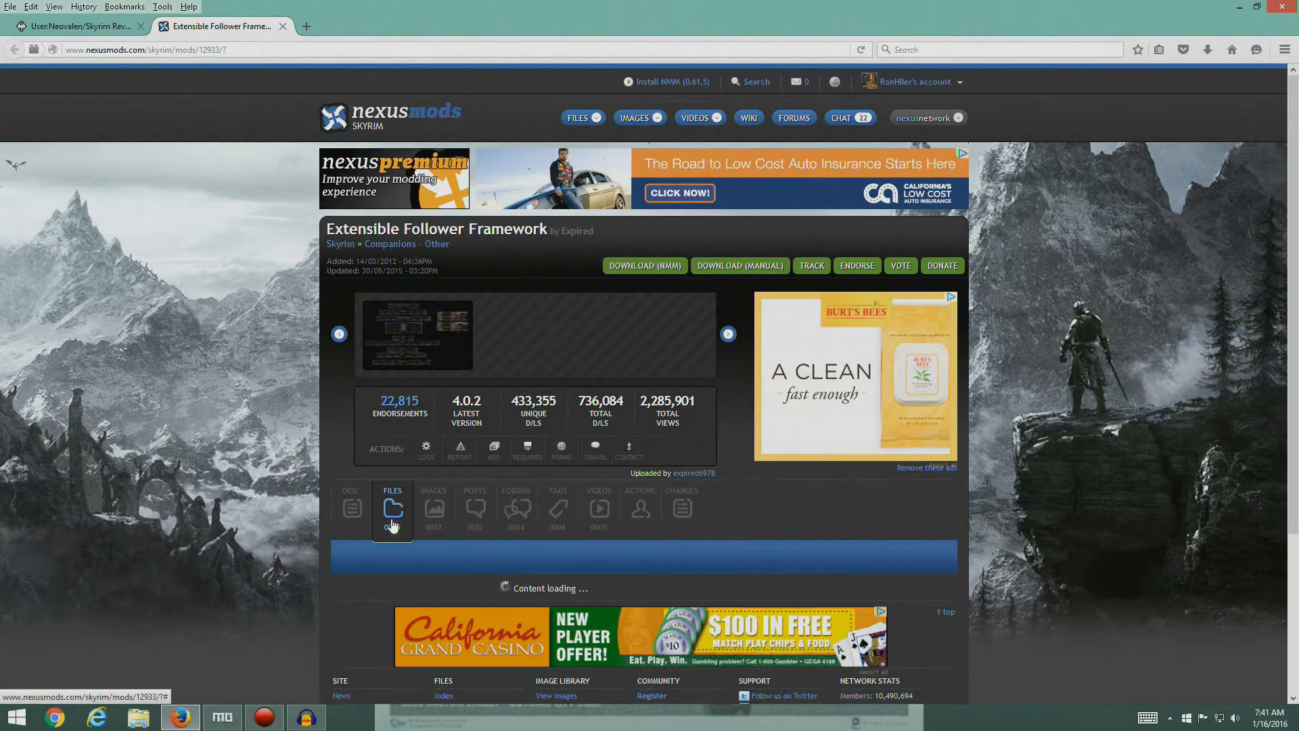
- Check the guide's entry and download the main file Extensible Follower Framework v4-0-2 with the manager
{"action": "left_click", "coordinate": [80, 26]}
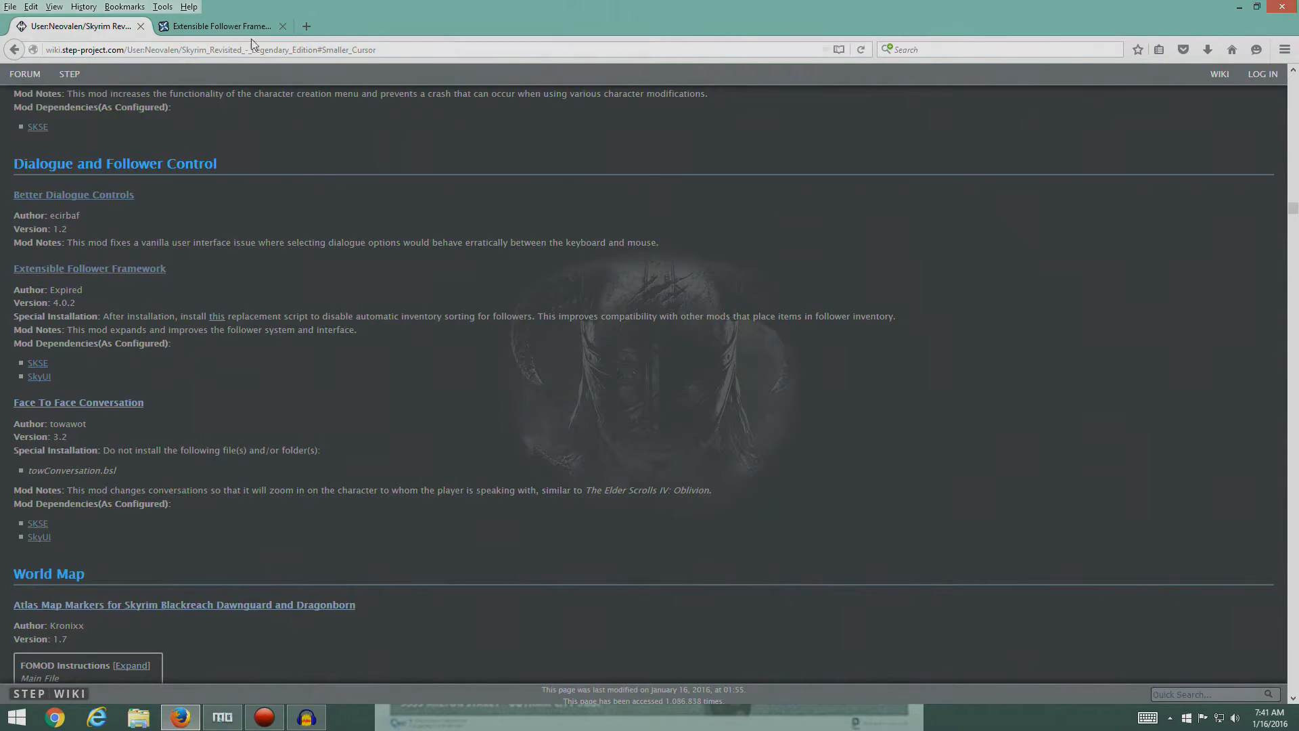
{"action": "left_click", "coordinate": [217, 26]}
{"action": "scroll", "coordinate": [489, 418], "scroll_direction": "down", "scroll_amount": 6}
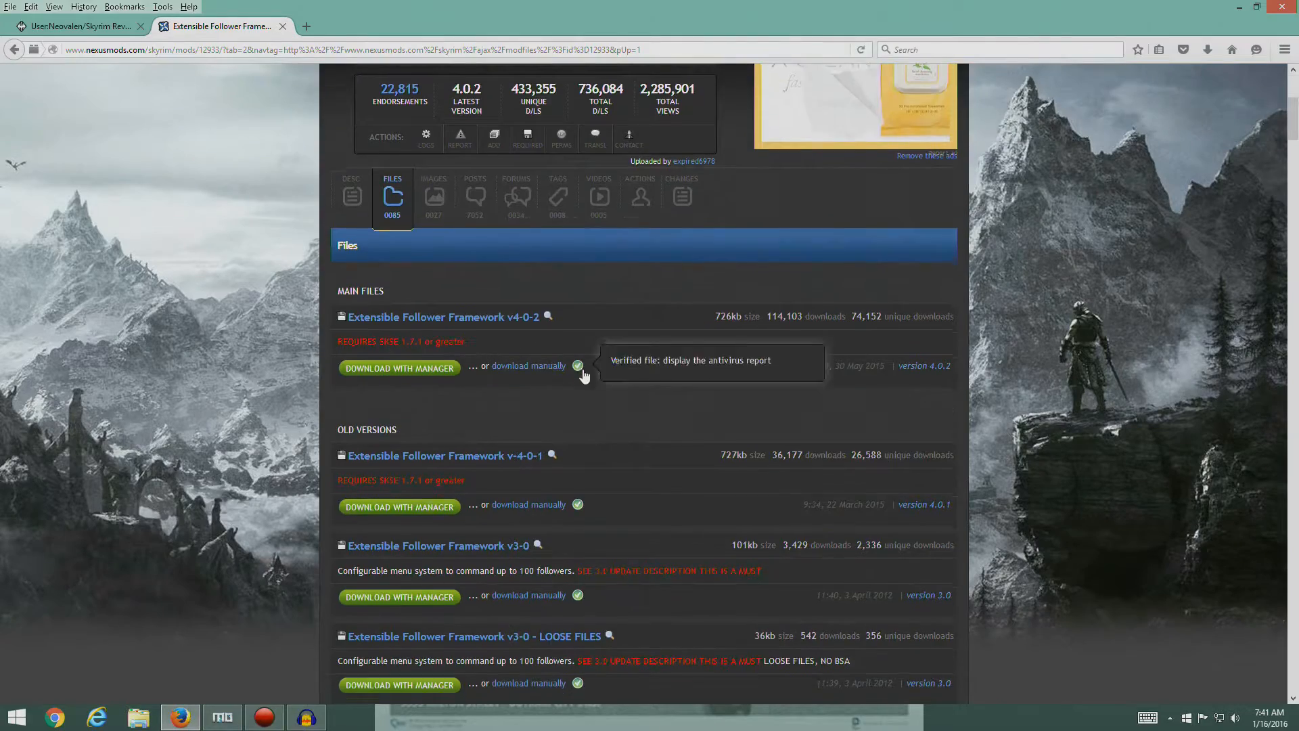
{"action": "left_click", "coordinate": [397, 219]}
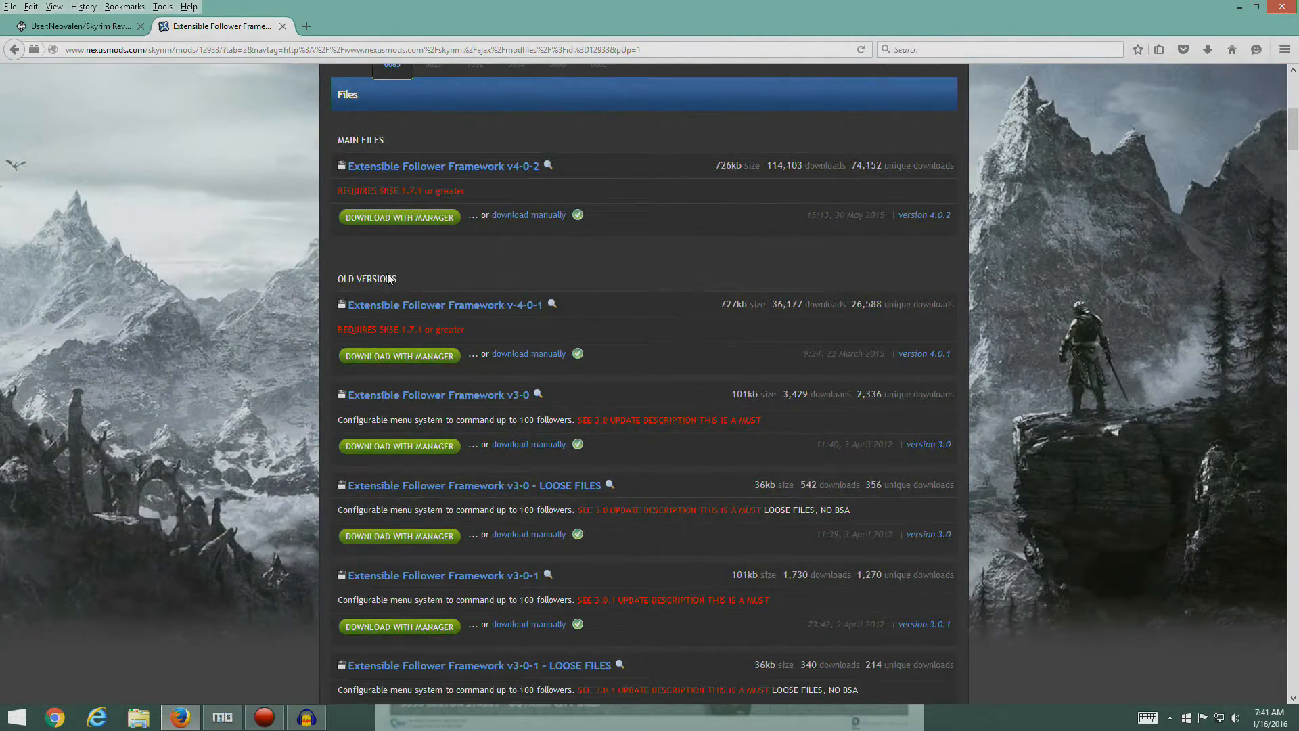
{"action": "left_click", "coordinate": [74, 26]}
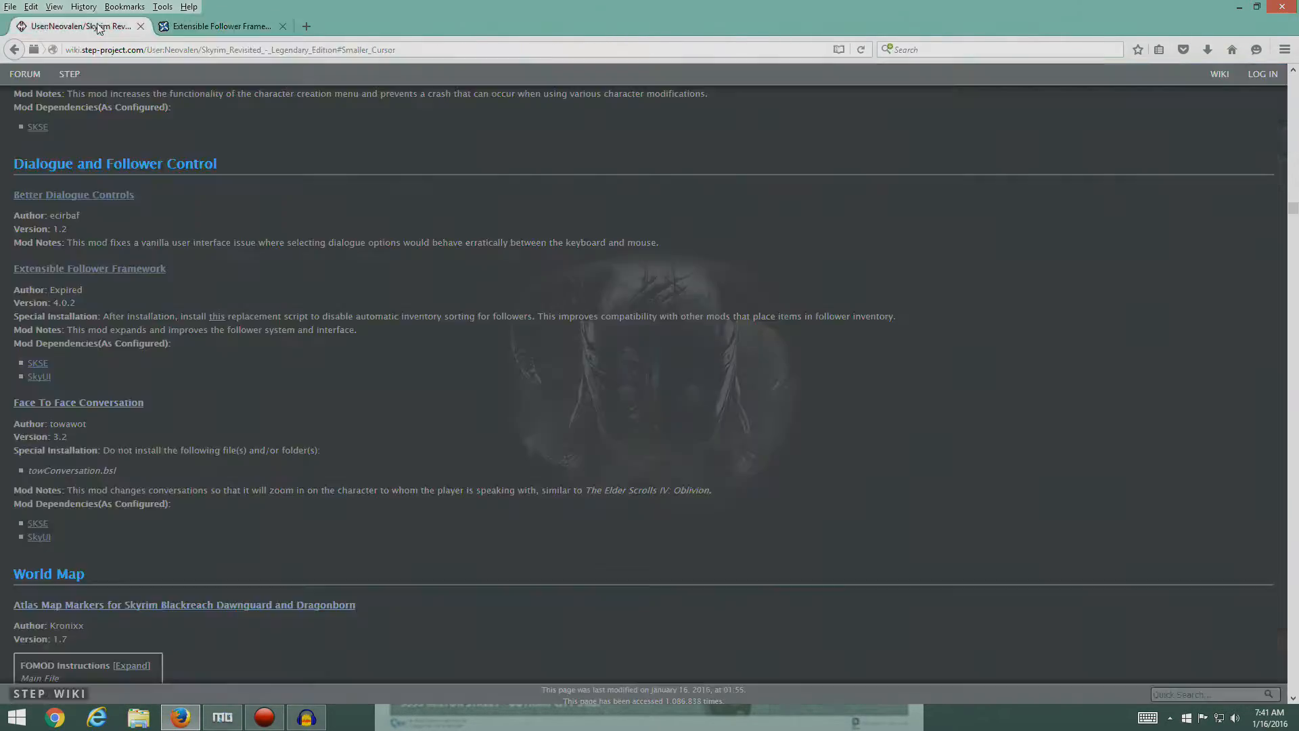
{"action": "left_click", "coordinate": [225, 28]}
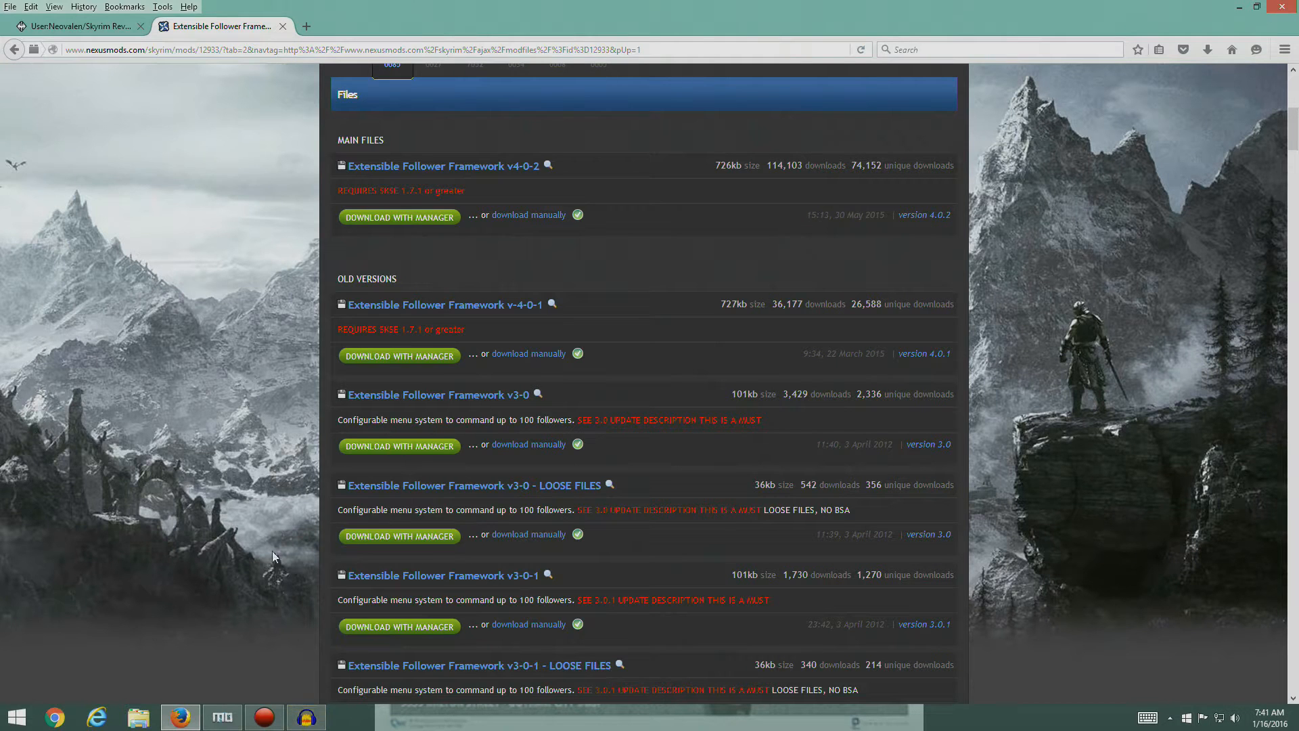
- Switch to Mod Organizer and manually install Extensible Follower Framework with all its files, closing its Nexus page in Firefox along the way
{"action": "left_click", "coordinate": [222, 717]}
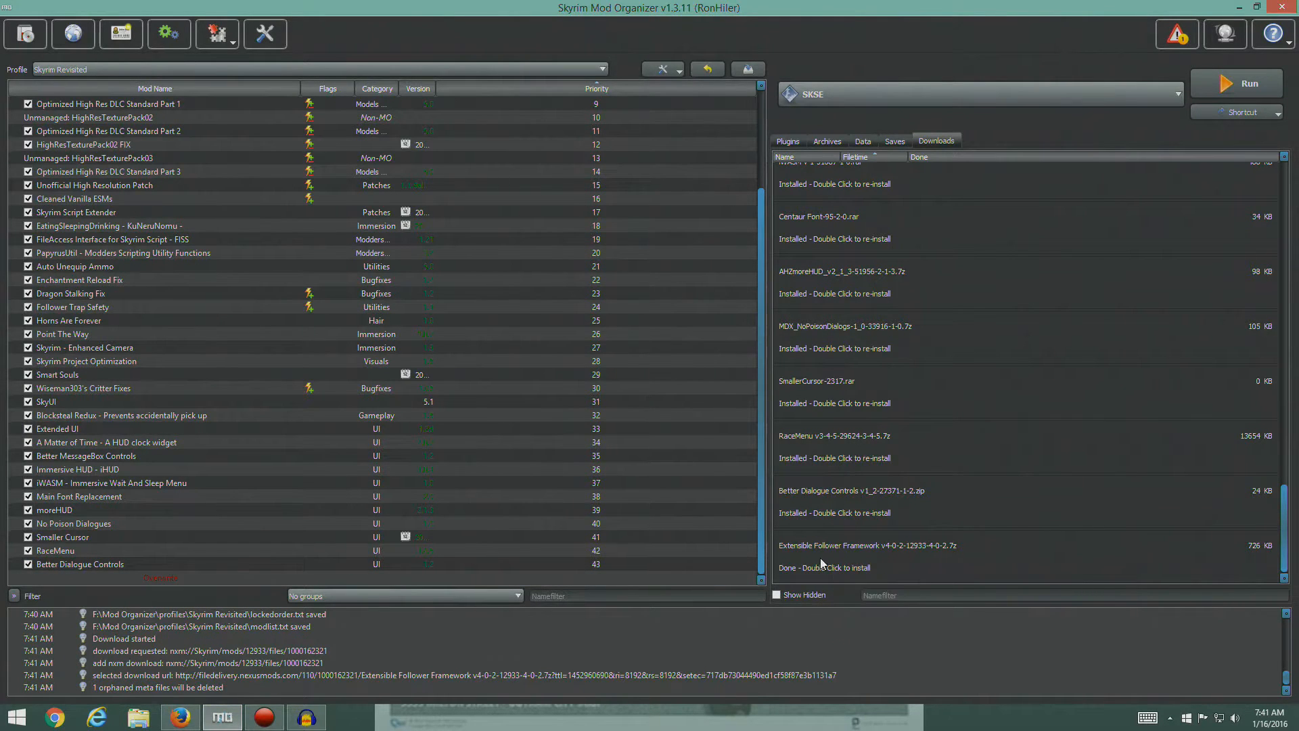
{"action": "double_click", "coordinate": [859, 556]}
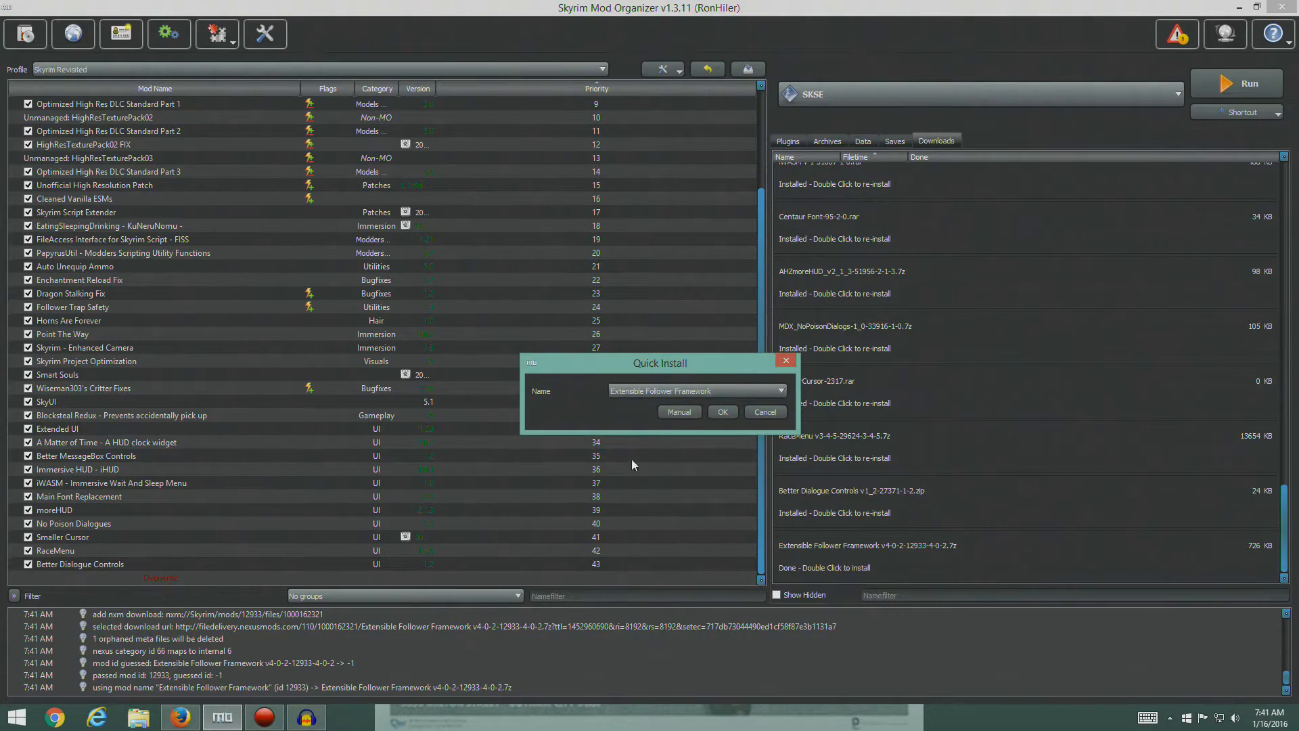
{"action": "left_click", "coordinate": [679, 413]}
{"action": "left_click", "coordinate": [179, 720]}
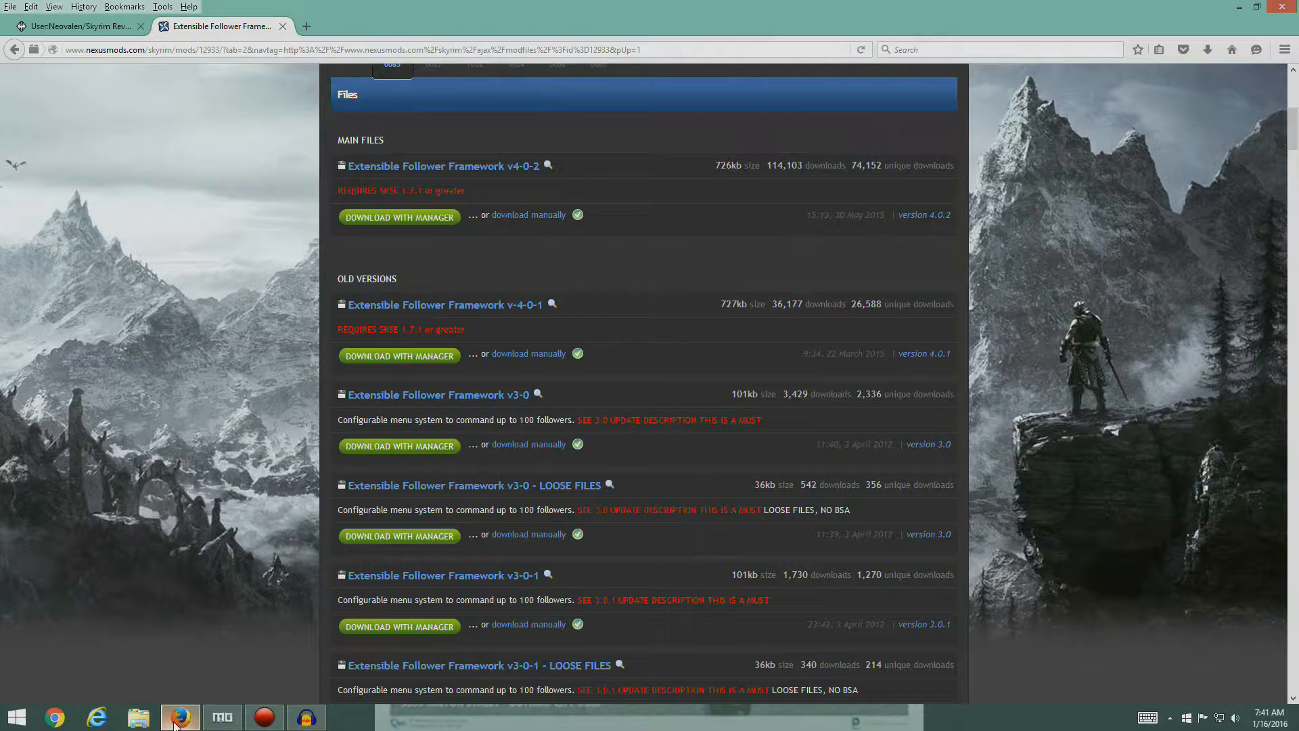
{"action": "left_click", "coordinate": [283, 26]}
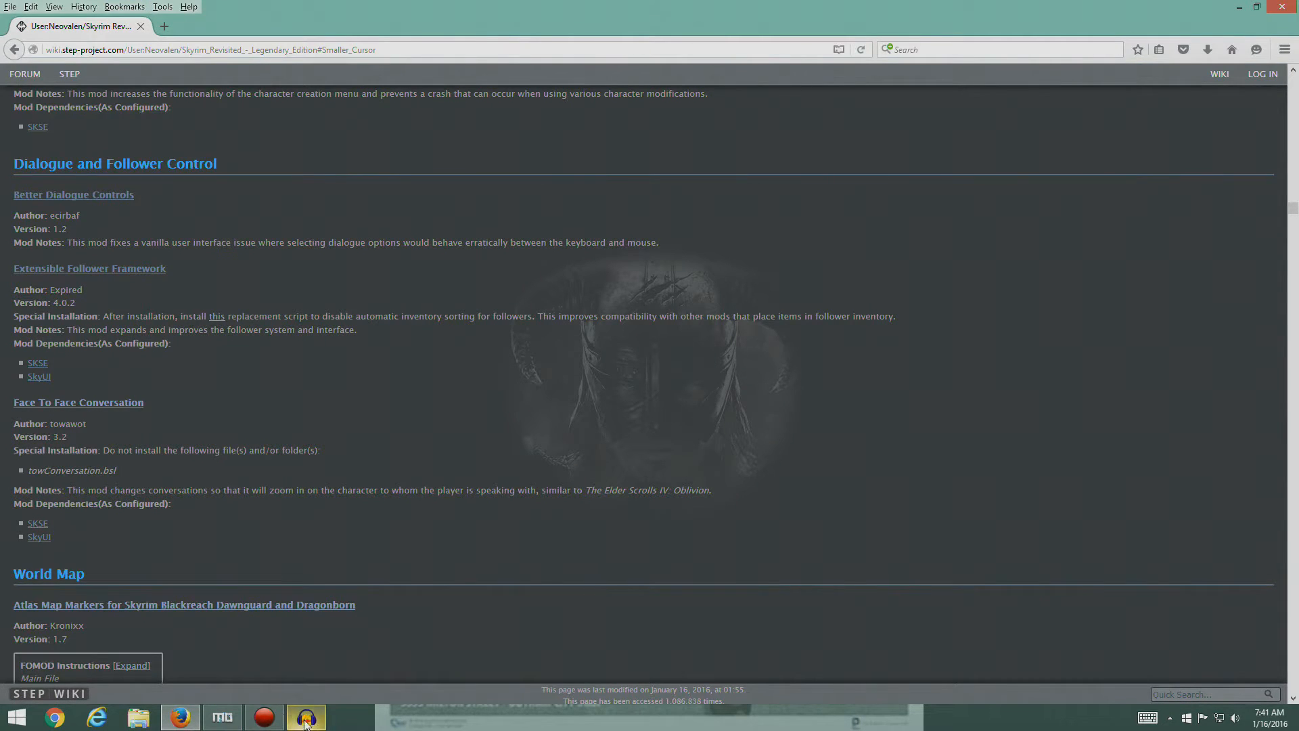
{"action": "left_click", "coordinate": [222, 717]}
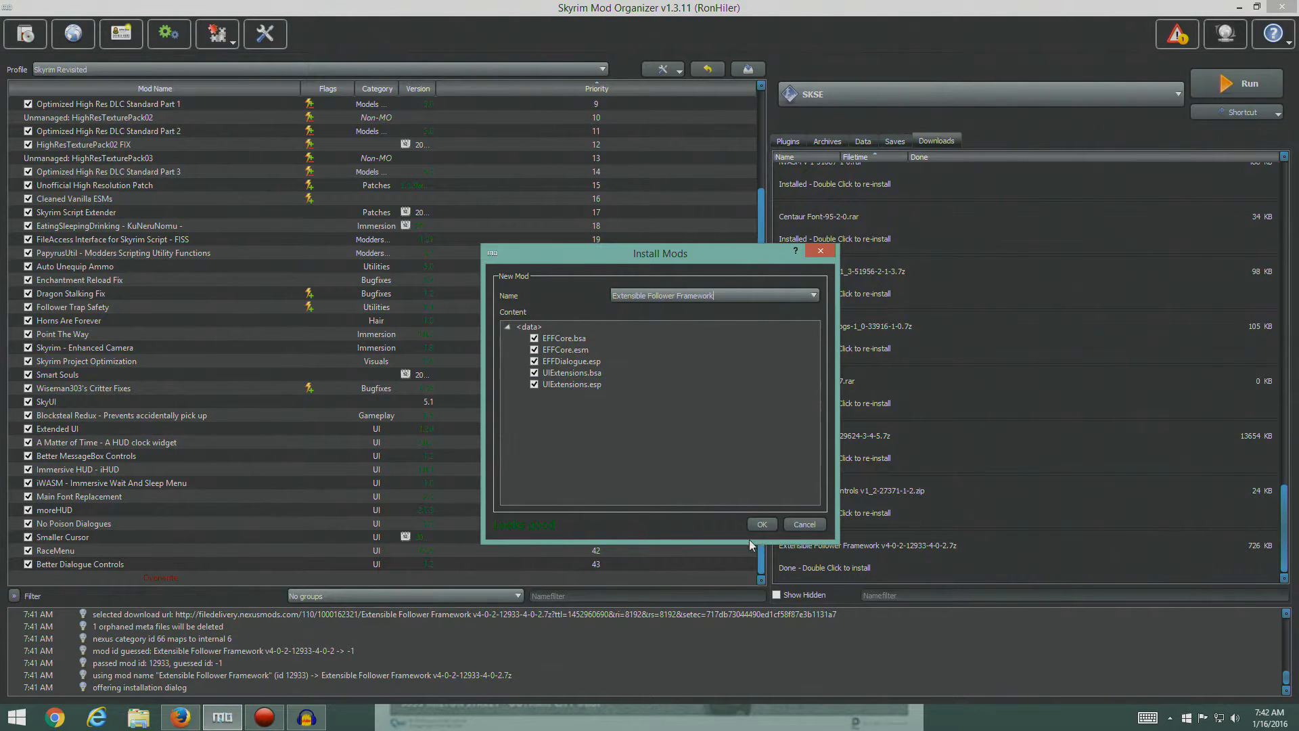
{"action": "left_click", "coordinate": [762, 525]}
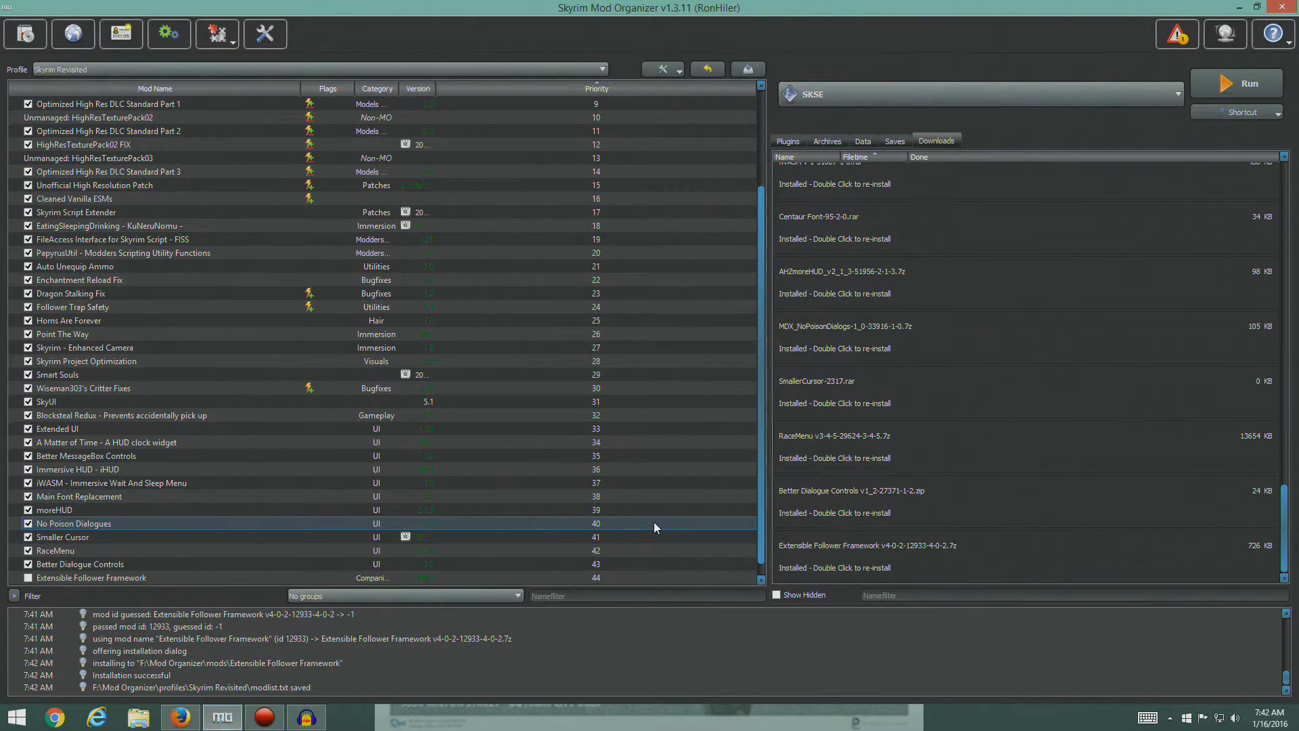
- Show the plugin list and enable the Extensible Follower Framework mod
{"action": "left_click", "coordinate": [784, 140]}
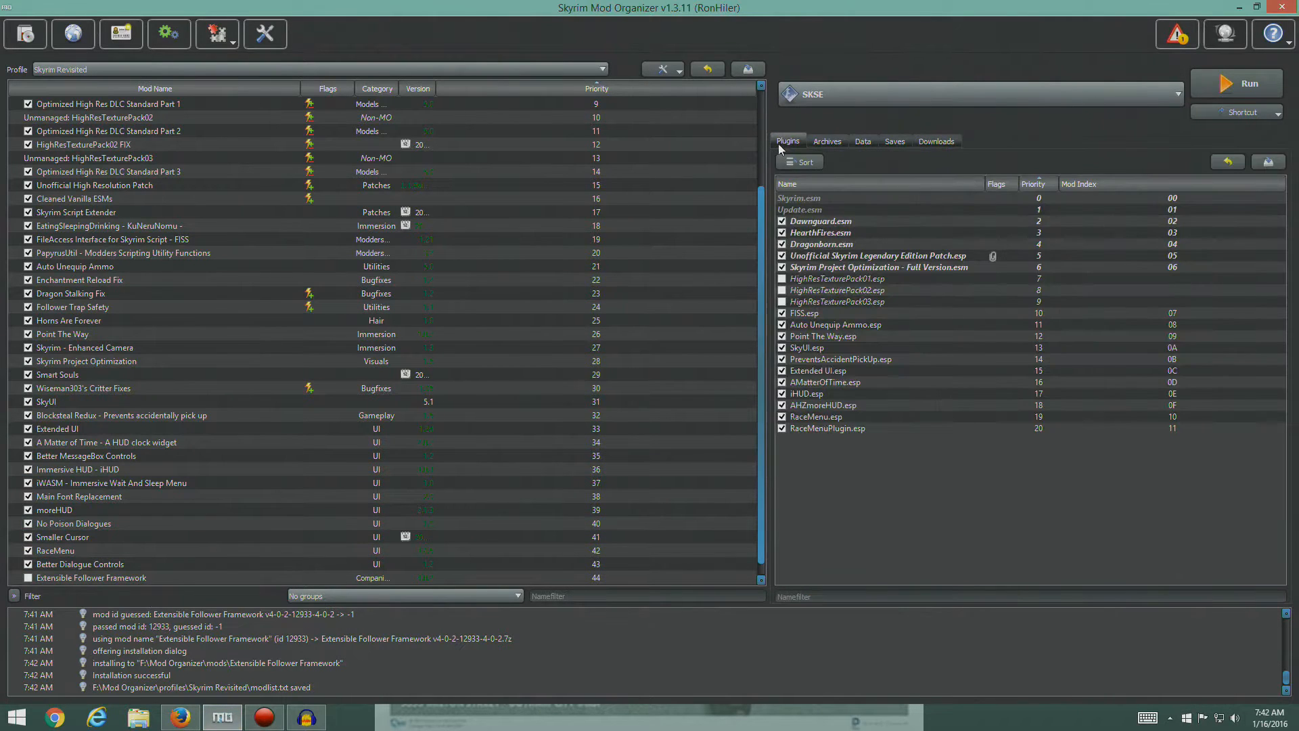
{"action": "left_click", "coordinate": [28, 577]}
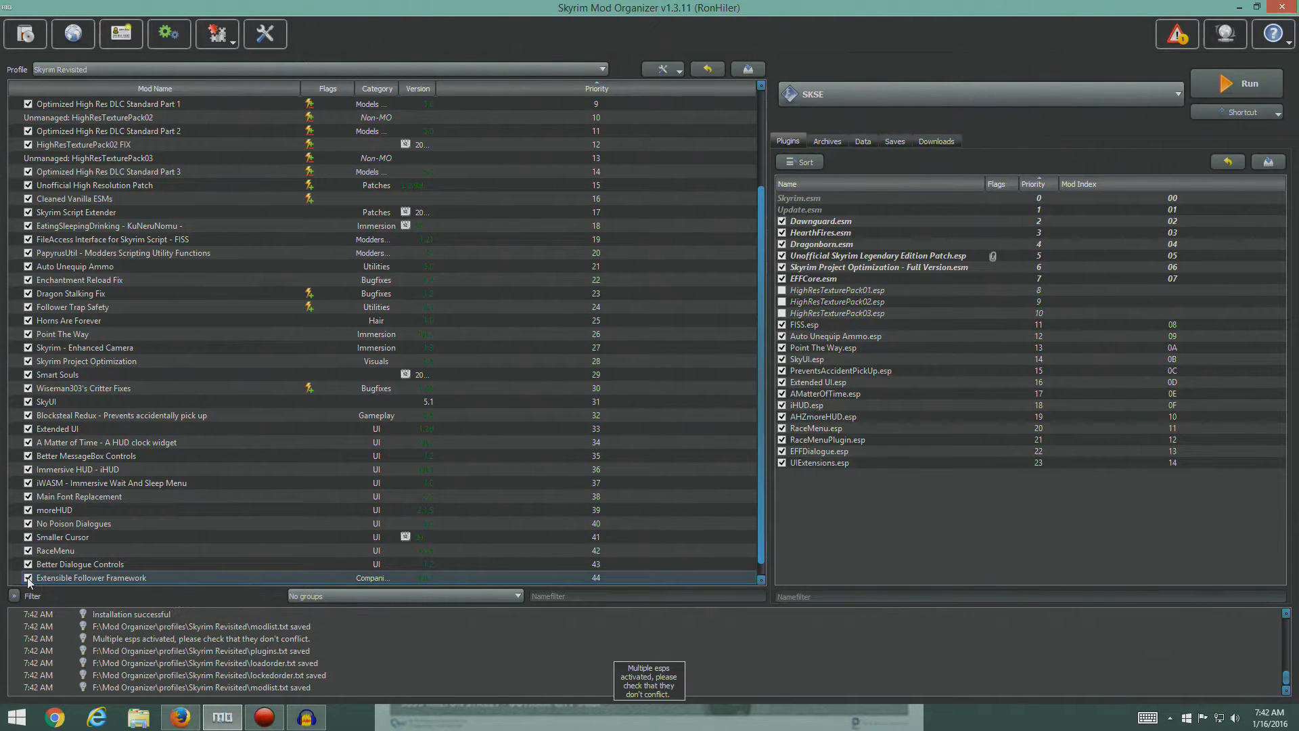
{"action": "left_click", "coordinate": [857, 451]}
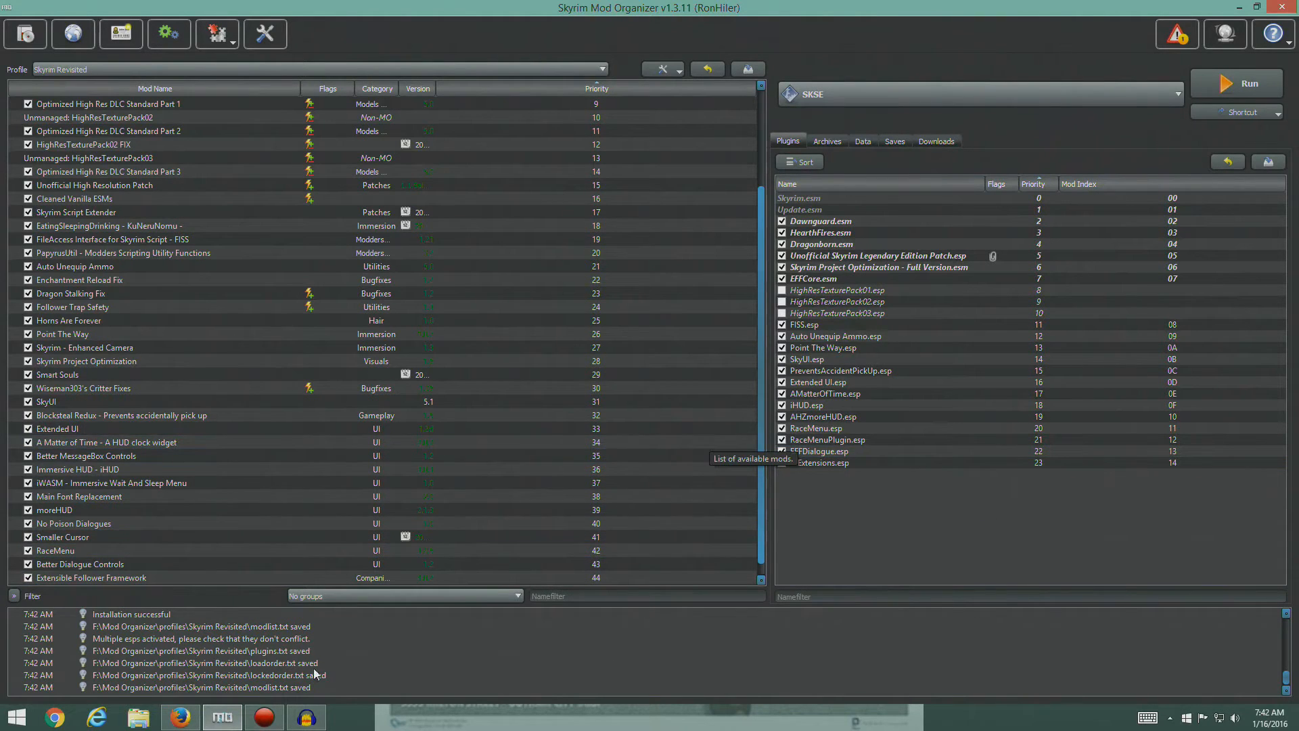
- Switch to Firefox, save the replacement script EFF Inventory Autosort Disable.7z linked in the guide, and check the recent downloads
{"action": "left_click", "coordinate": [180, 717]}
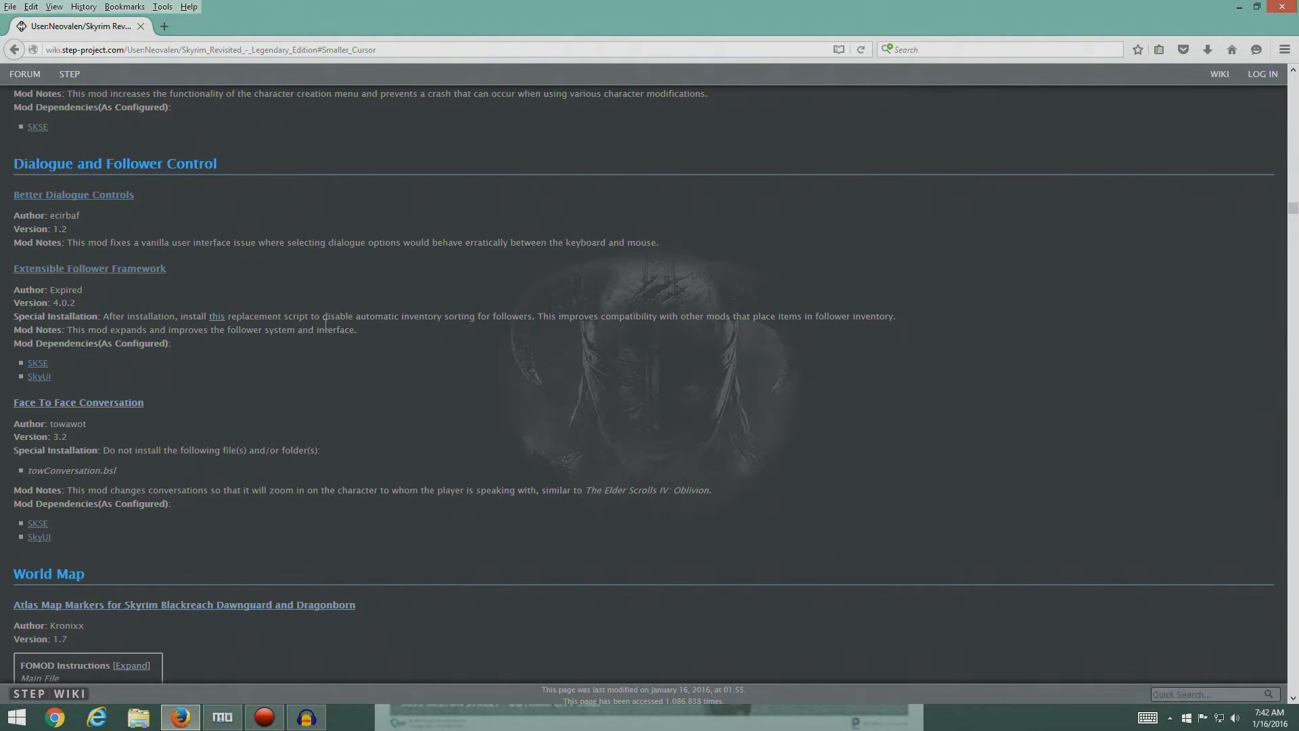
{"action": "left_click", "coordinate": [216, 319]}
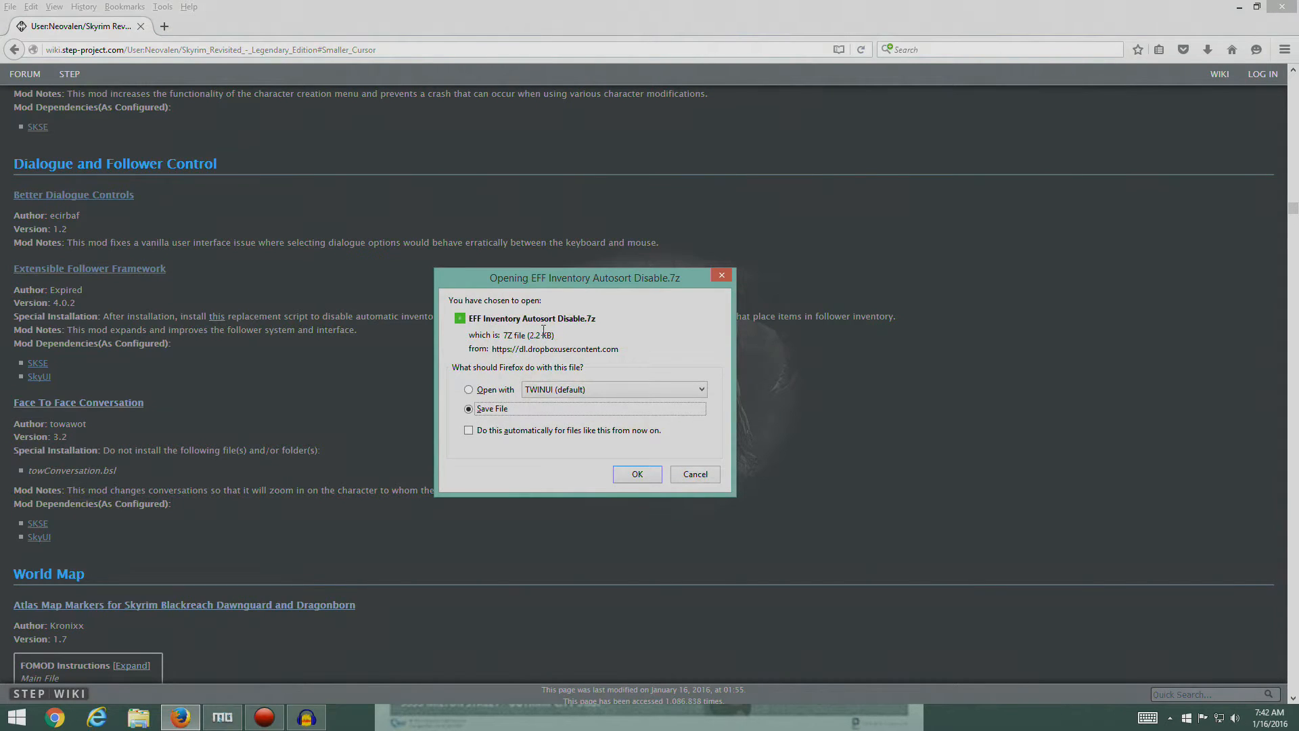
{"action": "left_click", "coordinate": [637, 475]}
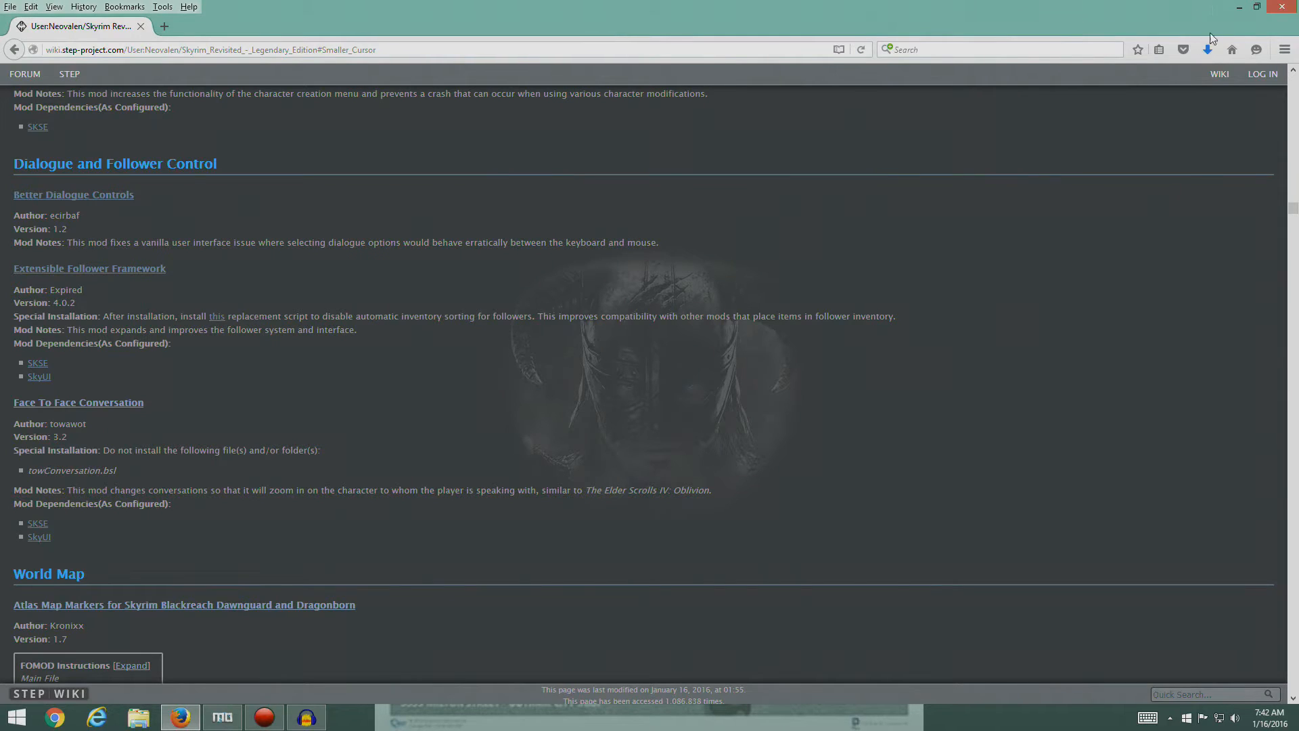
{"action": "left_click", "coordinate": [1206, 50]}
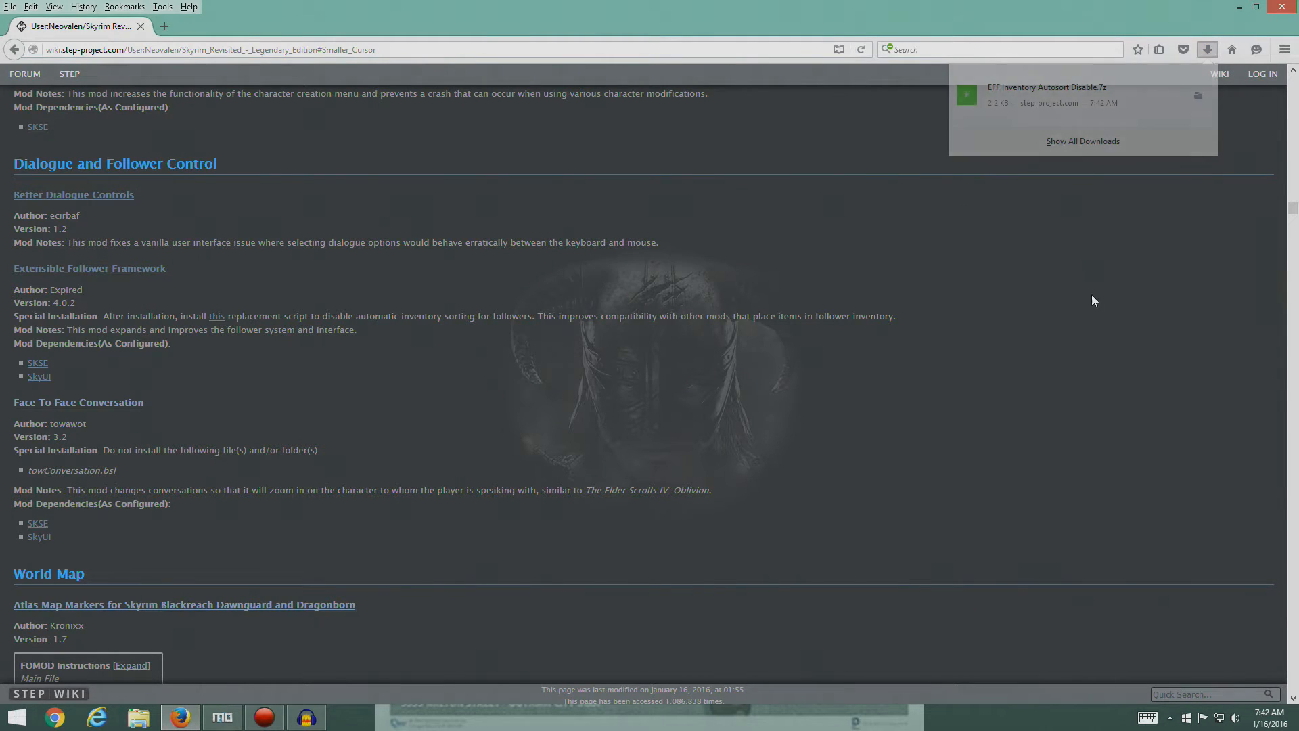
- Switch to Mod Organizer, manually install EFF Inventory Autosort Disable.7z from the Downloads folder under the name EFF, and enable that mod
{"action": "left_click", "coordinate": [222, 717]}
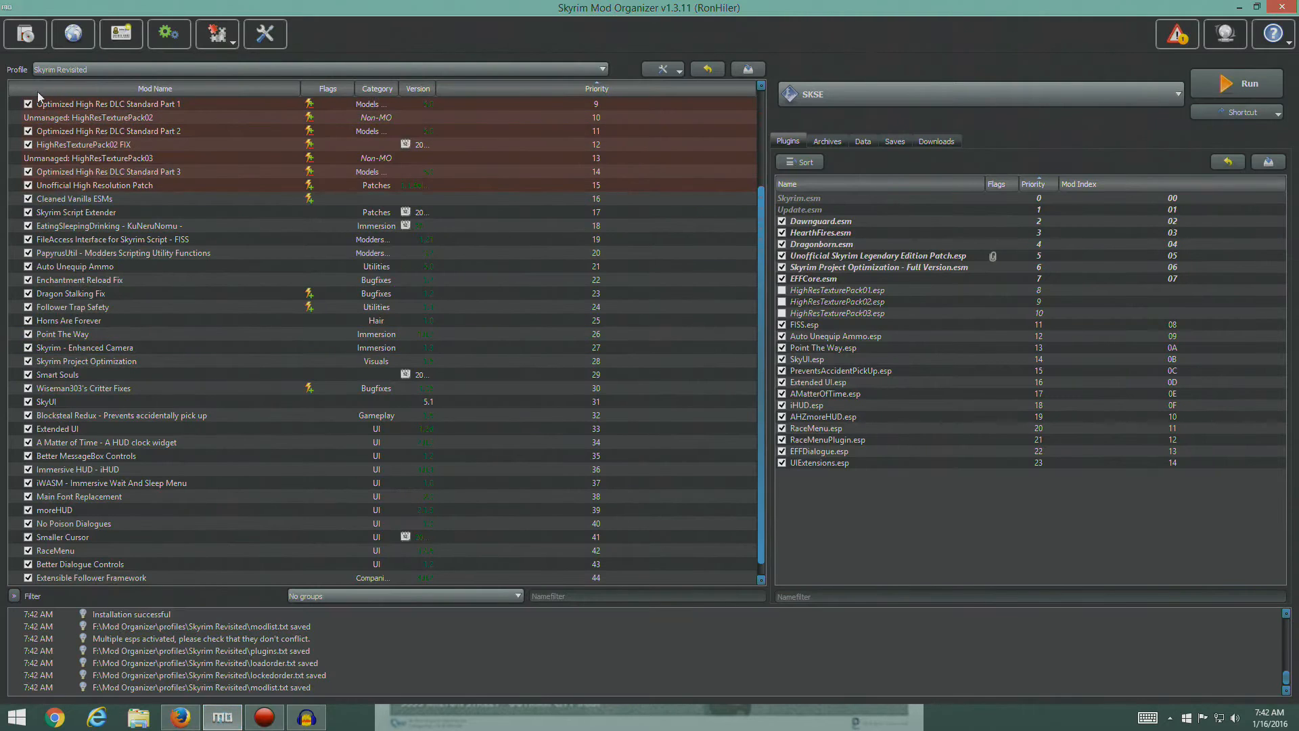
{"action": "left_click", "coordinate": [24, 37]}
{"action": "left_click", "coordinate": [757, 198]}
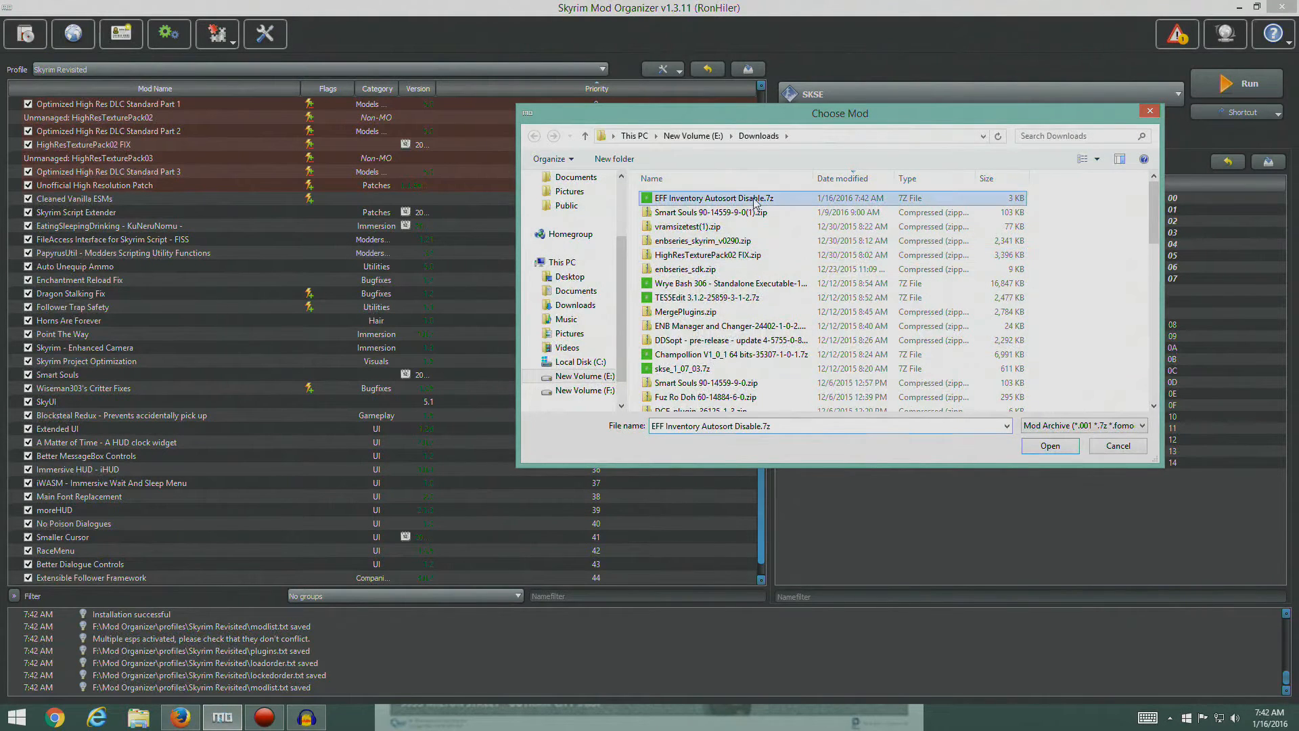
{"action": "key", "text": "Return"}
{"action": "left_click", "coordinate": [659, 392]}
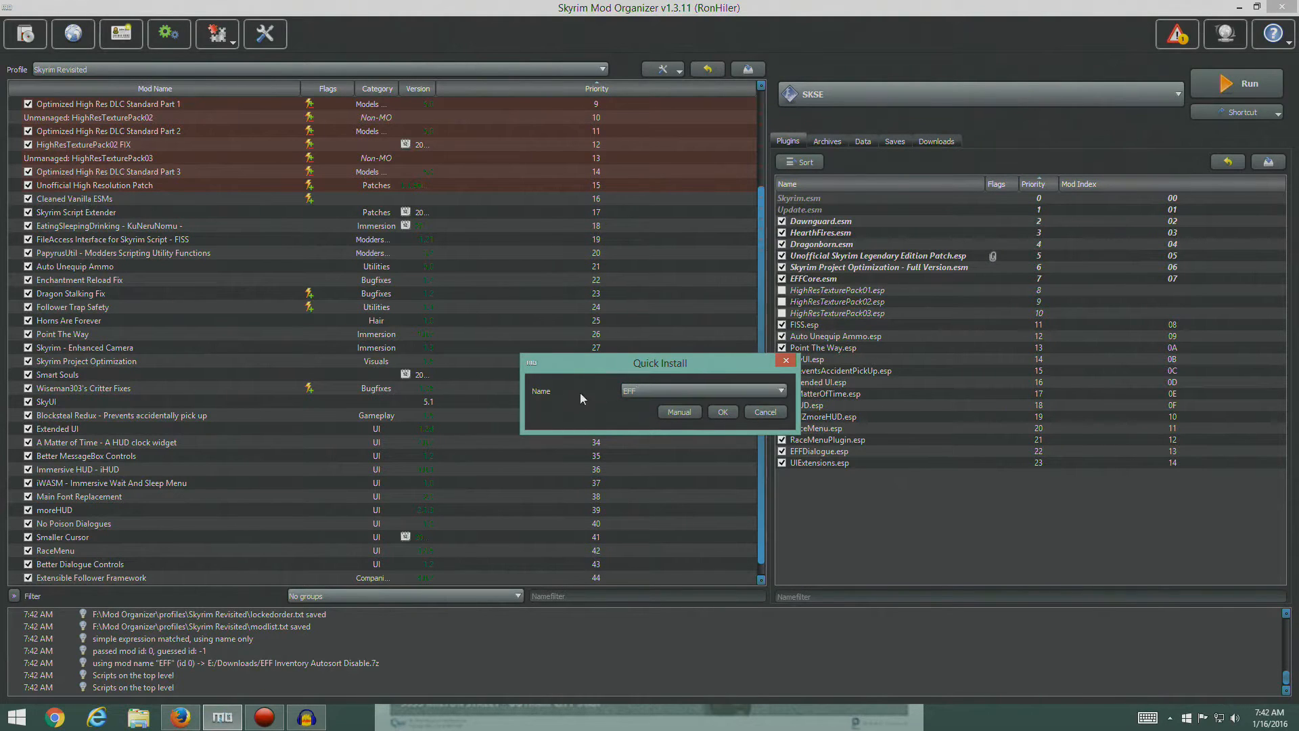
{"action": "left_click", "coordinate": [679, 412]}
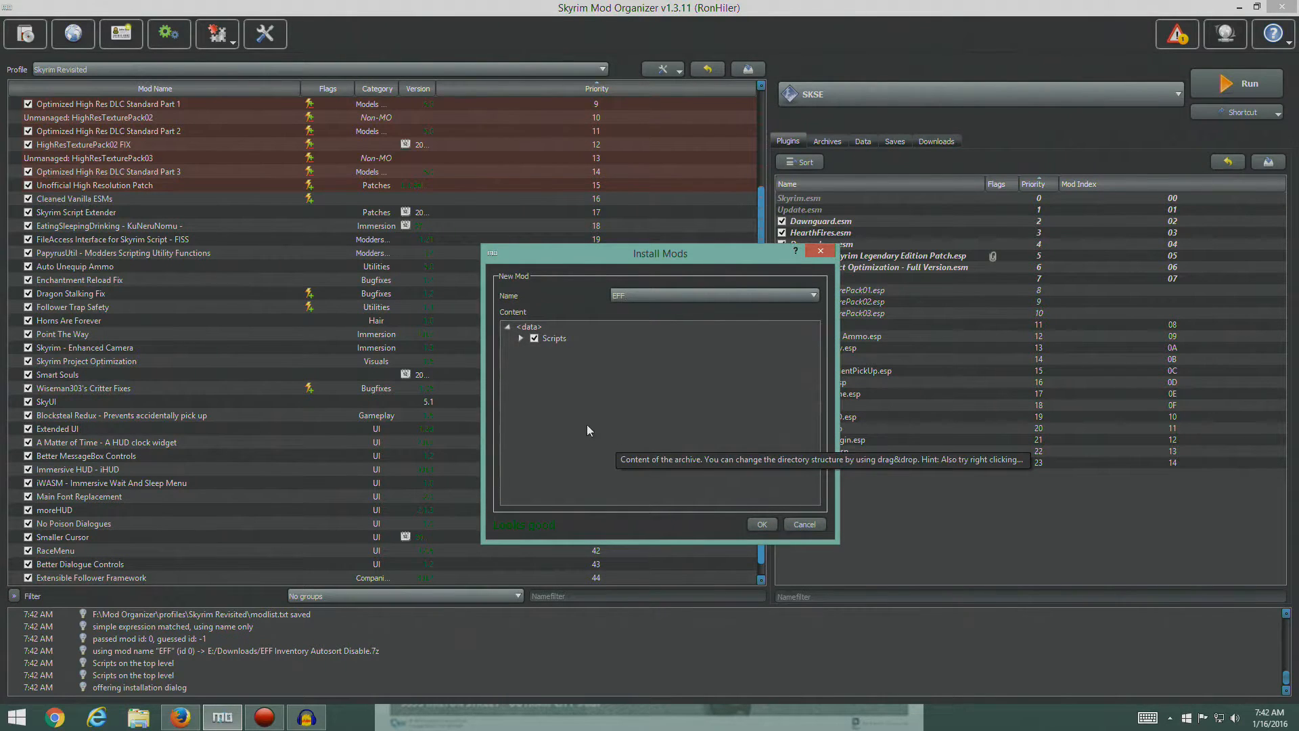
{"action": "left_click", "coordinate": [760, 524]}
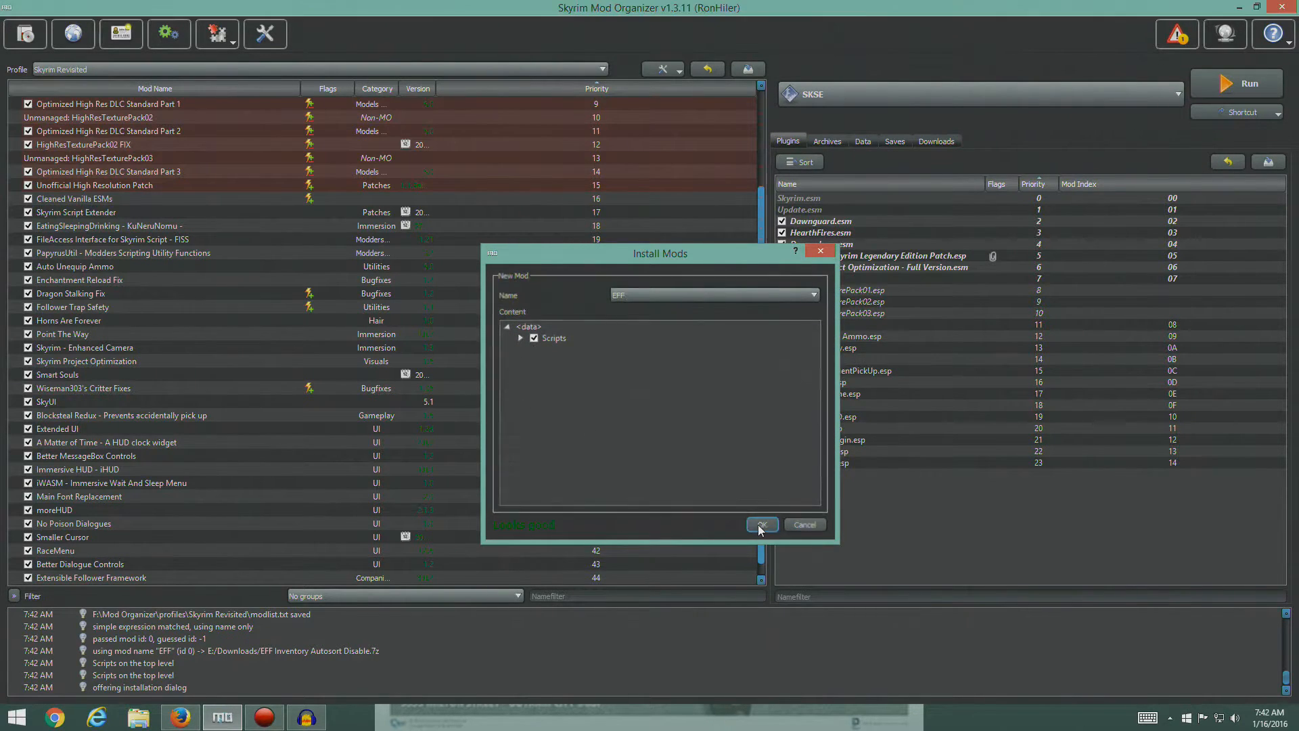
{"action": "scroll", "coordinate": [449, 445], "scroll_direction": "down", "scroll_amount": 1}
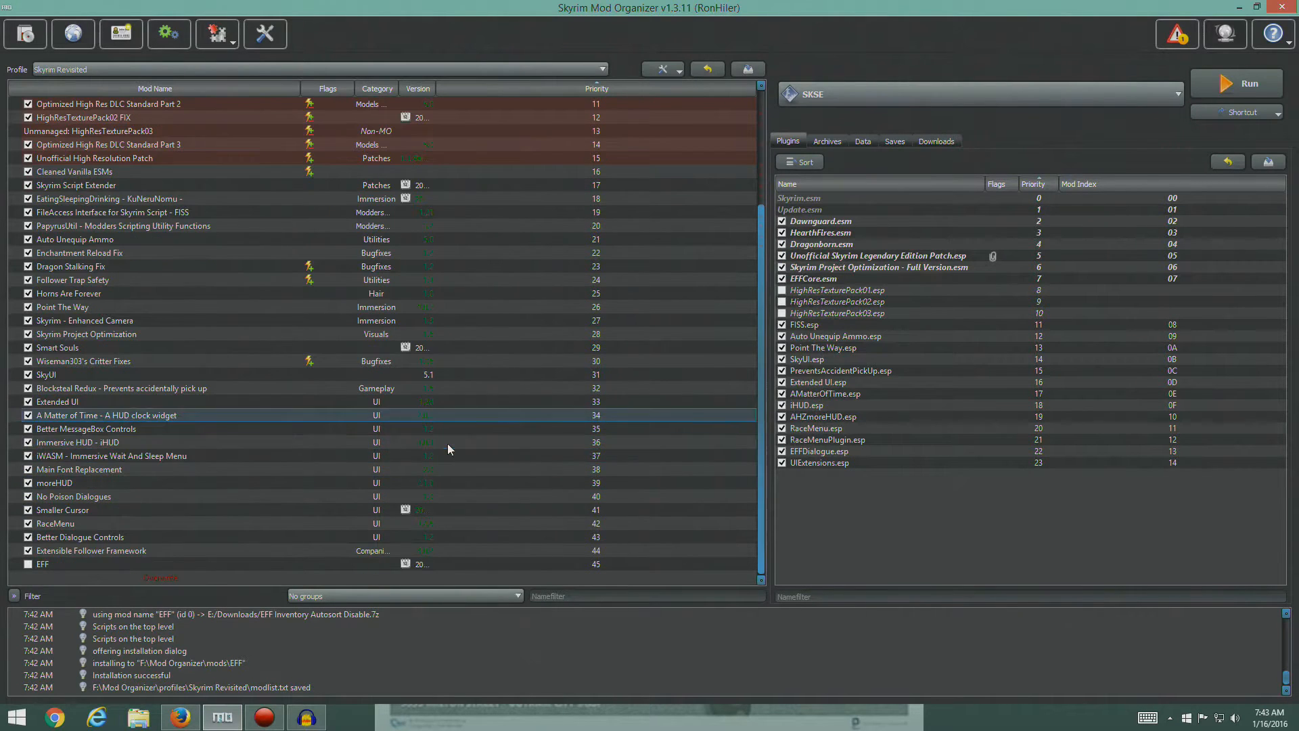
{"action": "left_click", "coordinate": [28, 564]}
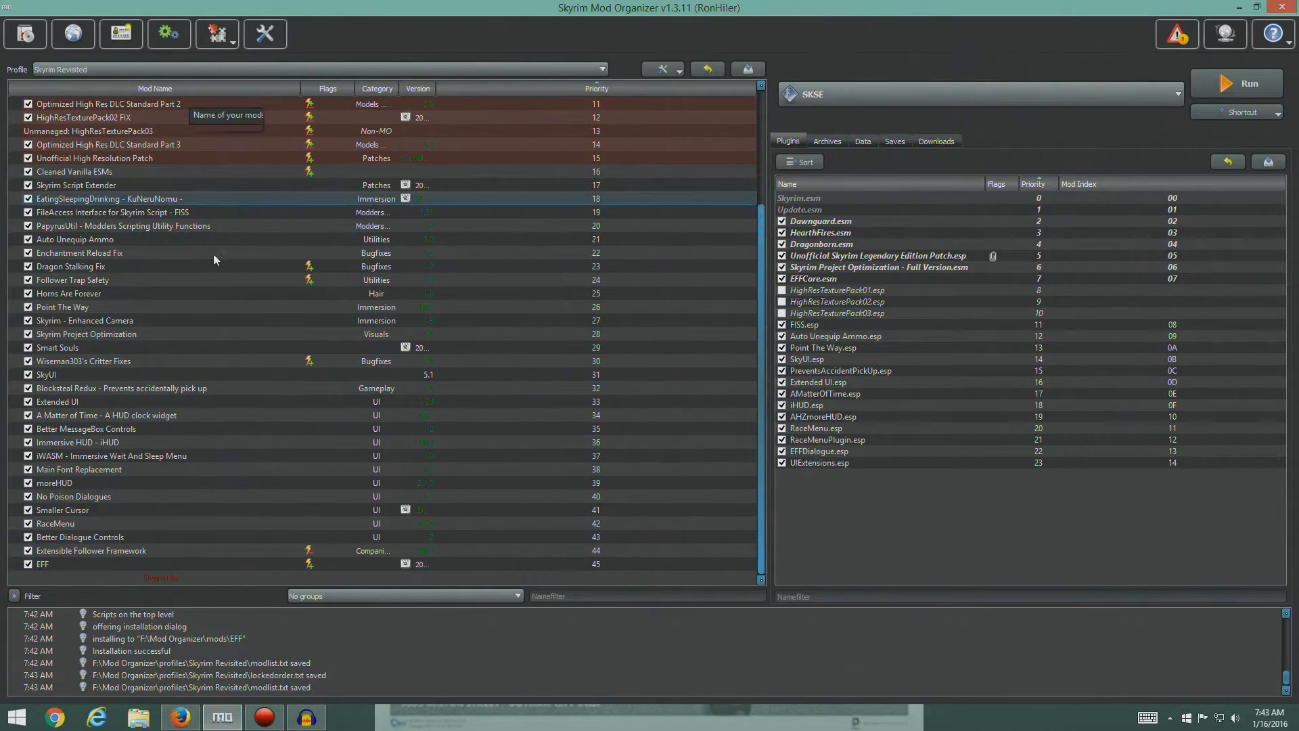
- Switch to Firefox, open the Nexus page of Face To Face Conversation from the guide, and show its available files
{"action": "left_click", "coordinate": [183, 719]}
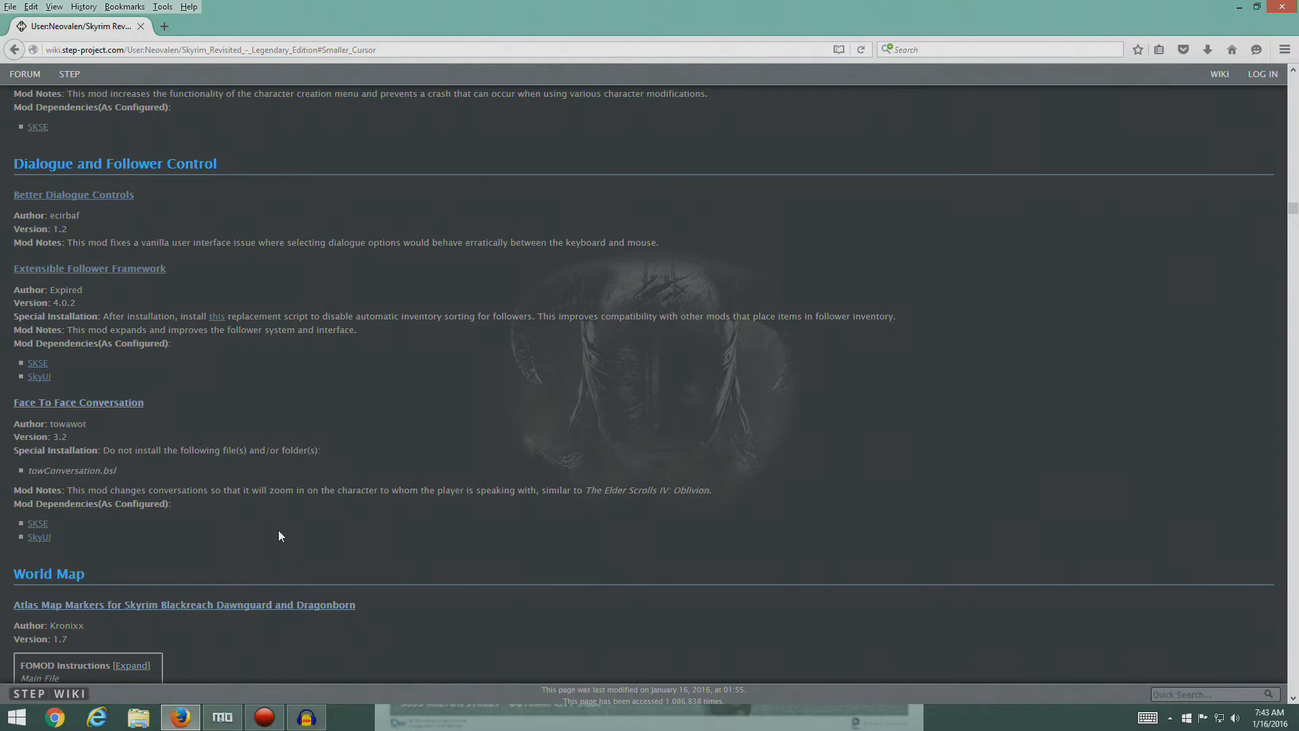
{"action": "left_click", "coordinate": [101, 404]}
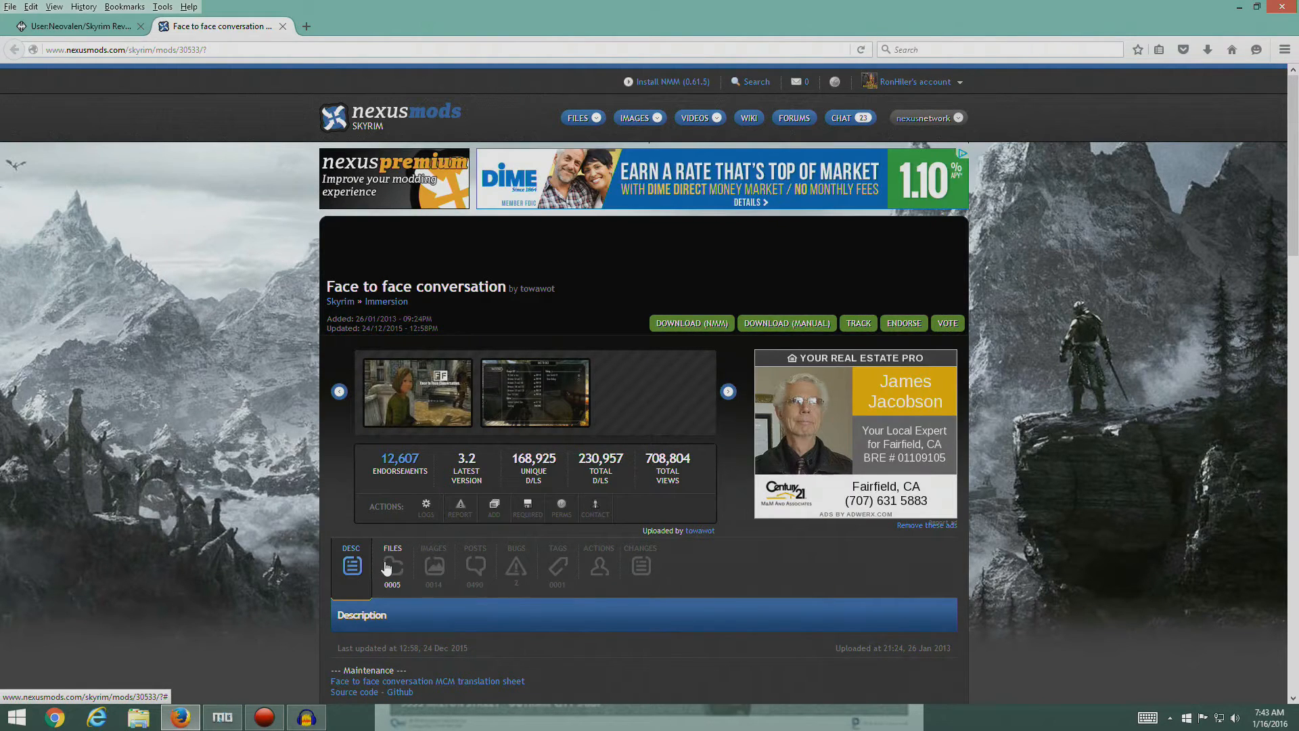
{"action": "scroll", "coordinate": [301, 425], "scroll_direction": "down", "scroll_amount": 8}
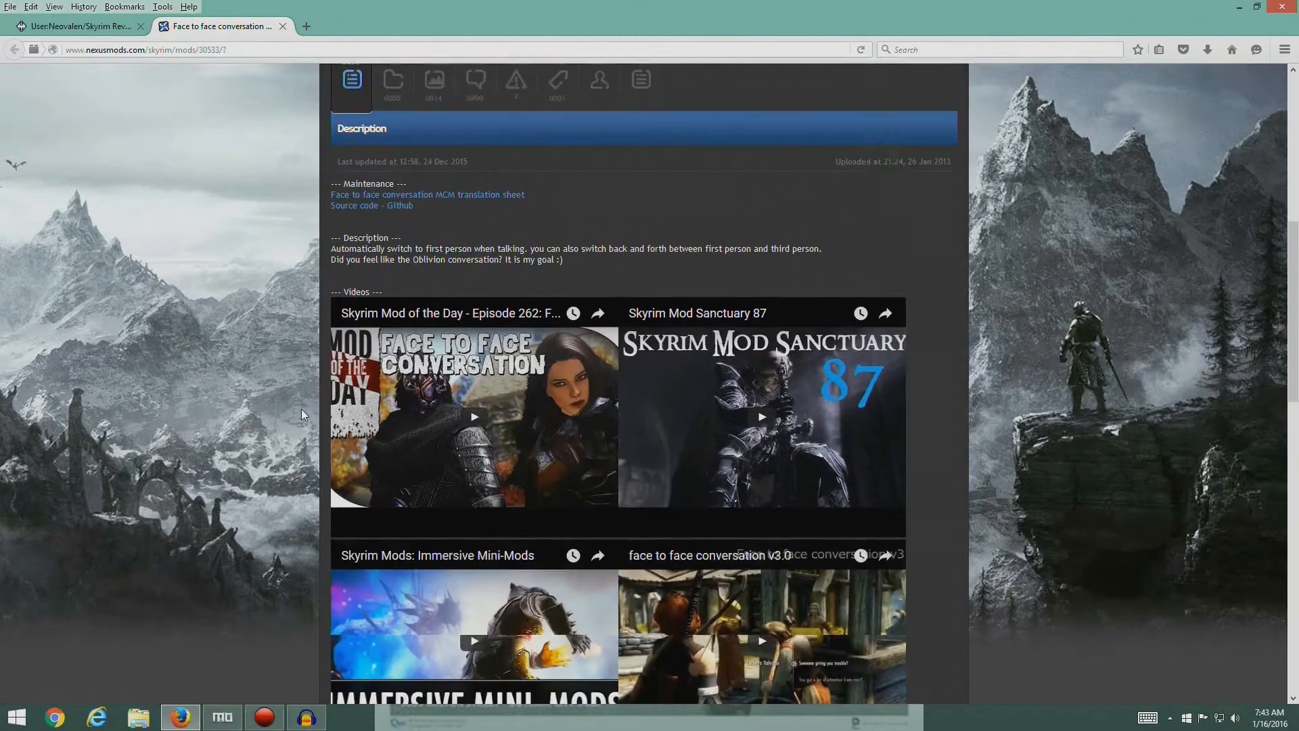
{"action": "scroll", "coordinate": [302, 410], "scroll_direction": "down", "scroll_amount": 5}
{"action": "scroll", "coordinate": [301, 410], "scroll_direction": "up", "scroll_amount": 8}
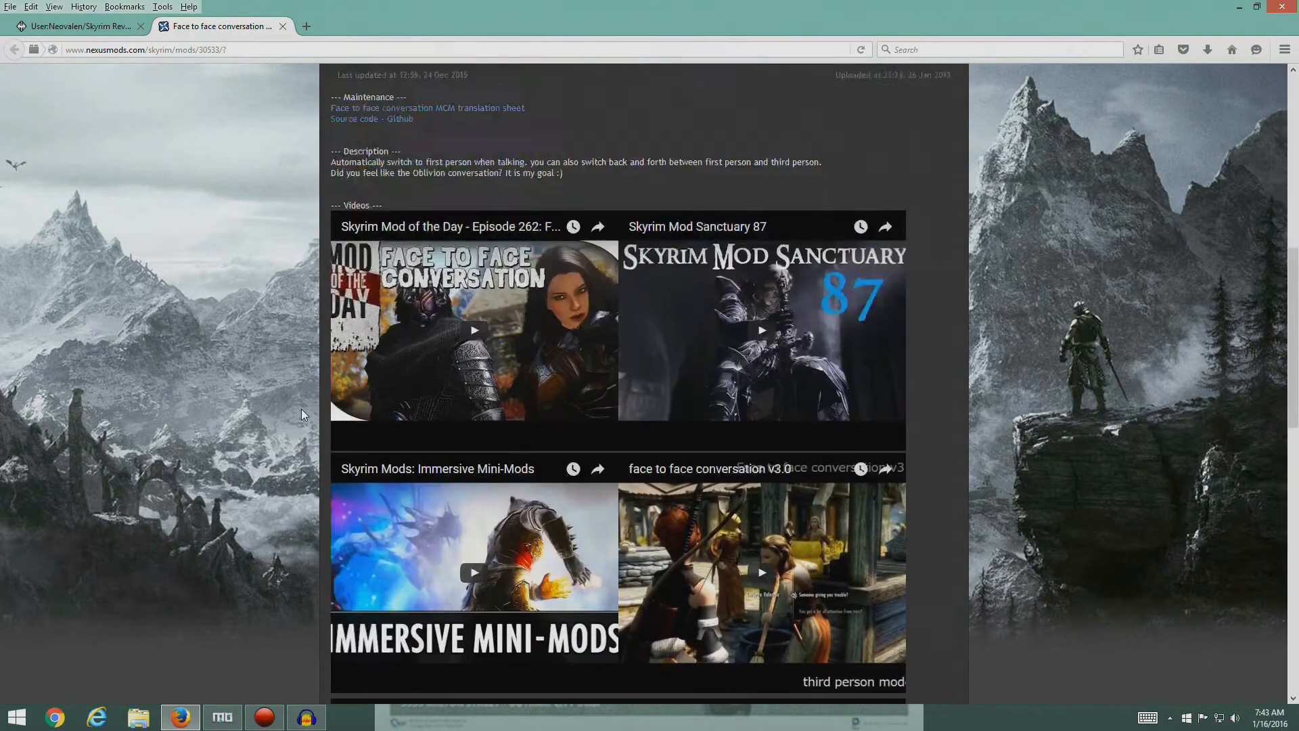
{"action": "left_click", "coordinate": [395, 330]}
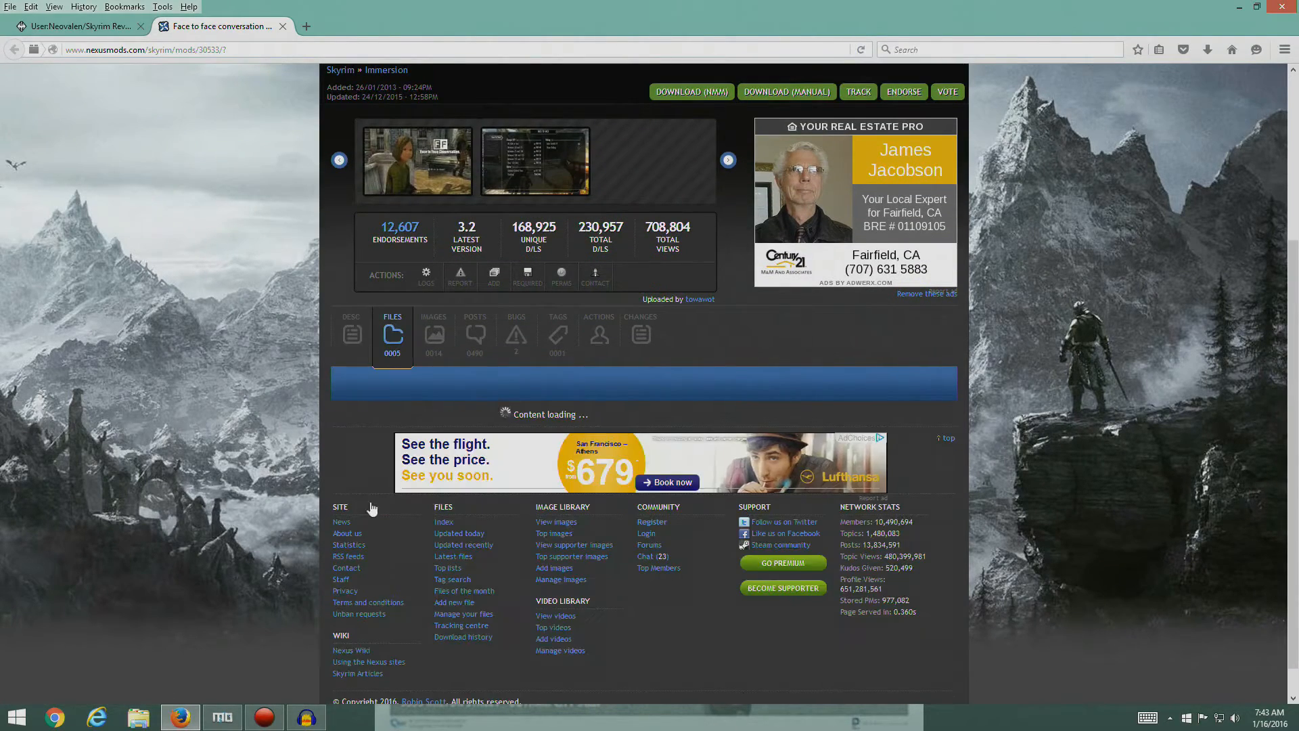
{"action": "scroll", "coordinate": [241, 415], "scroll_direction": "down", "scroll_amount": 3}
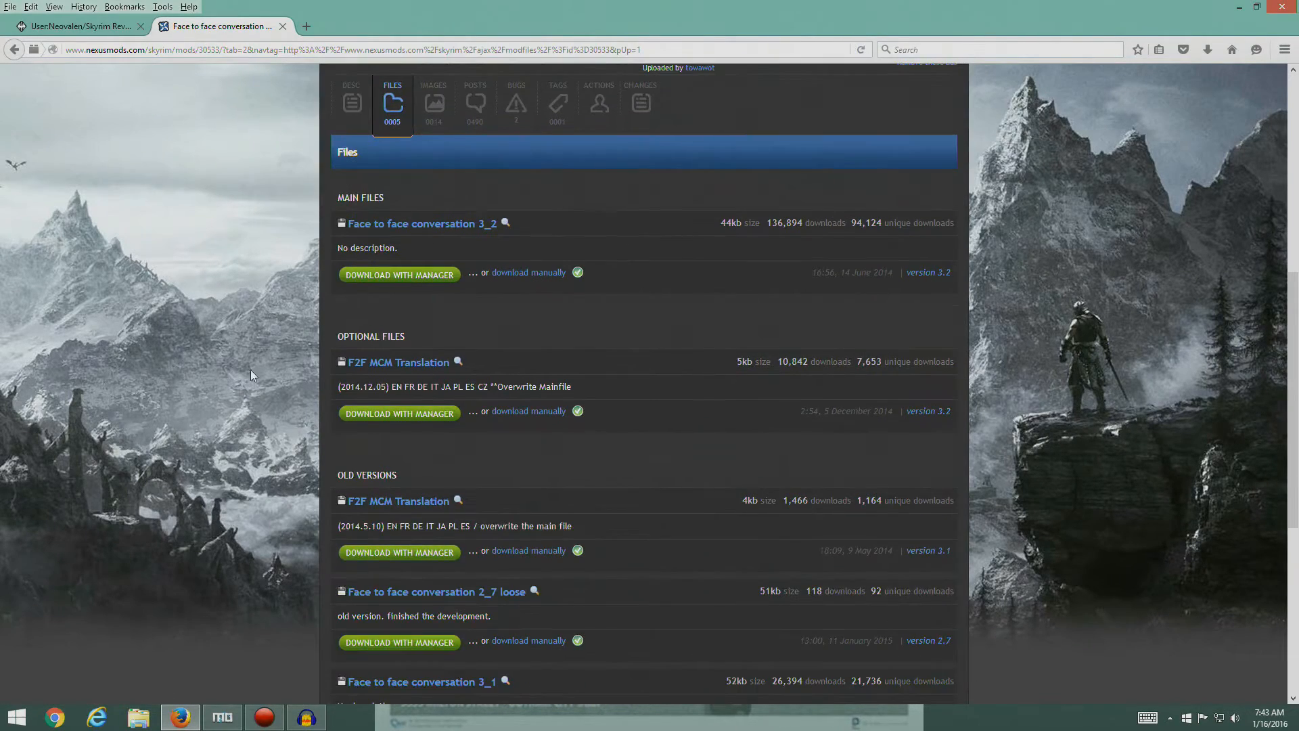
- Check the guide's Face To Face Conversation entry and download the main file Face to face conversation 3_2 with the manager
{"action": "left_click", "coordinate": [75, 27]}
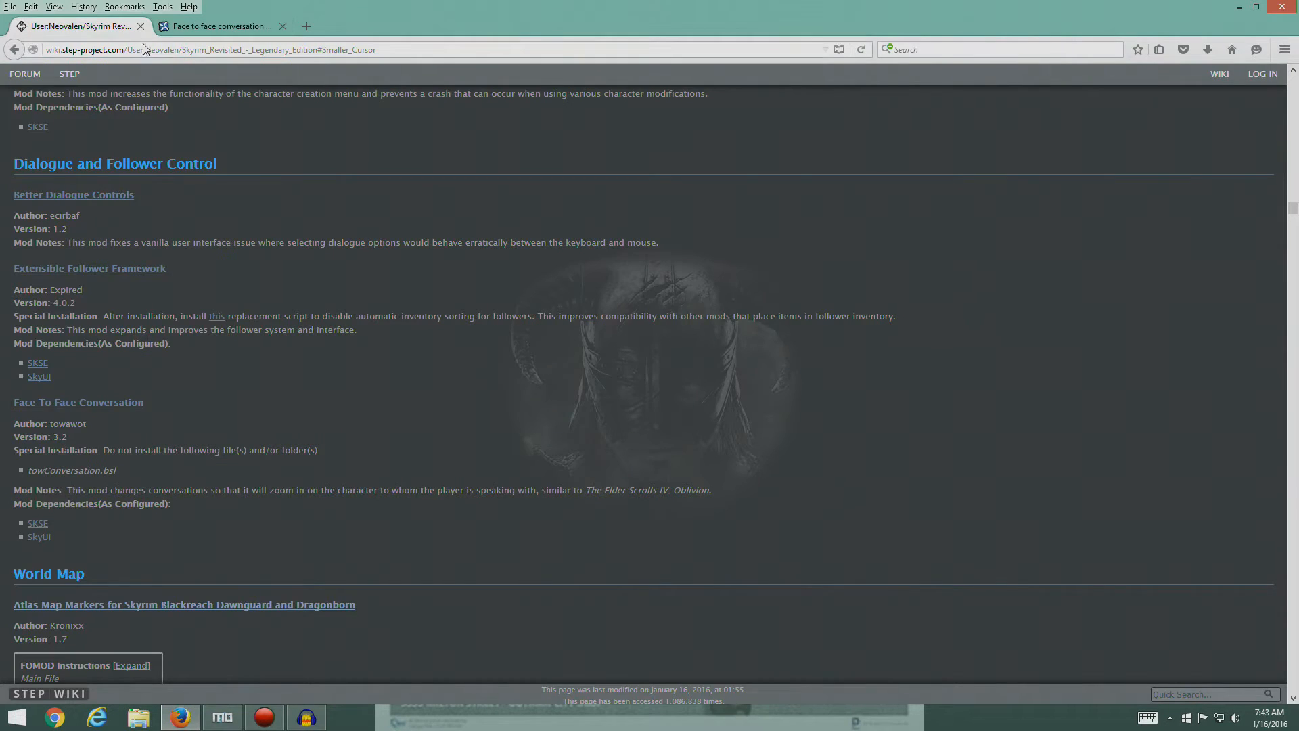
{"action": "left_click", "coordinate": [196, 26]}
{"action": "scroll", "coordinate": [457, 341], "scroll_direction": "up", "scroll_amount": 2}
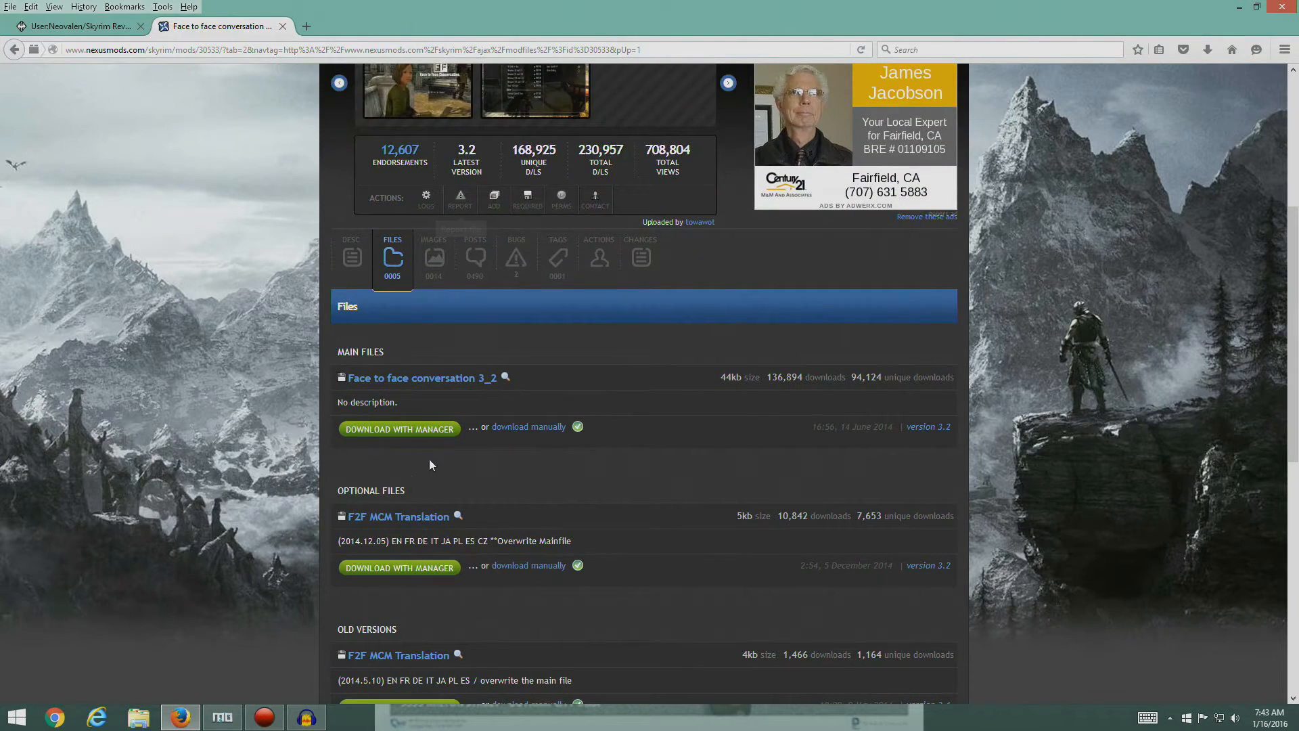
{"action": "left_click", "coordinate": [433, 430]}
- Switch to Mod Organizer and manually install Face to face conversation without towConversation.bsl, checking the guide and closing the Nexus page in Firefox along the way
{"action": "left_click", "coordinate": [223, 717]}
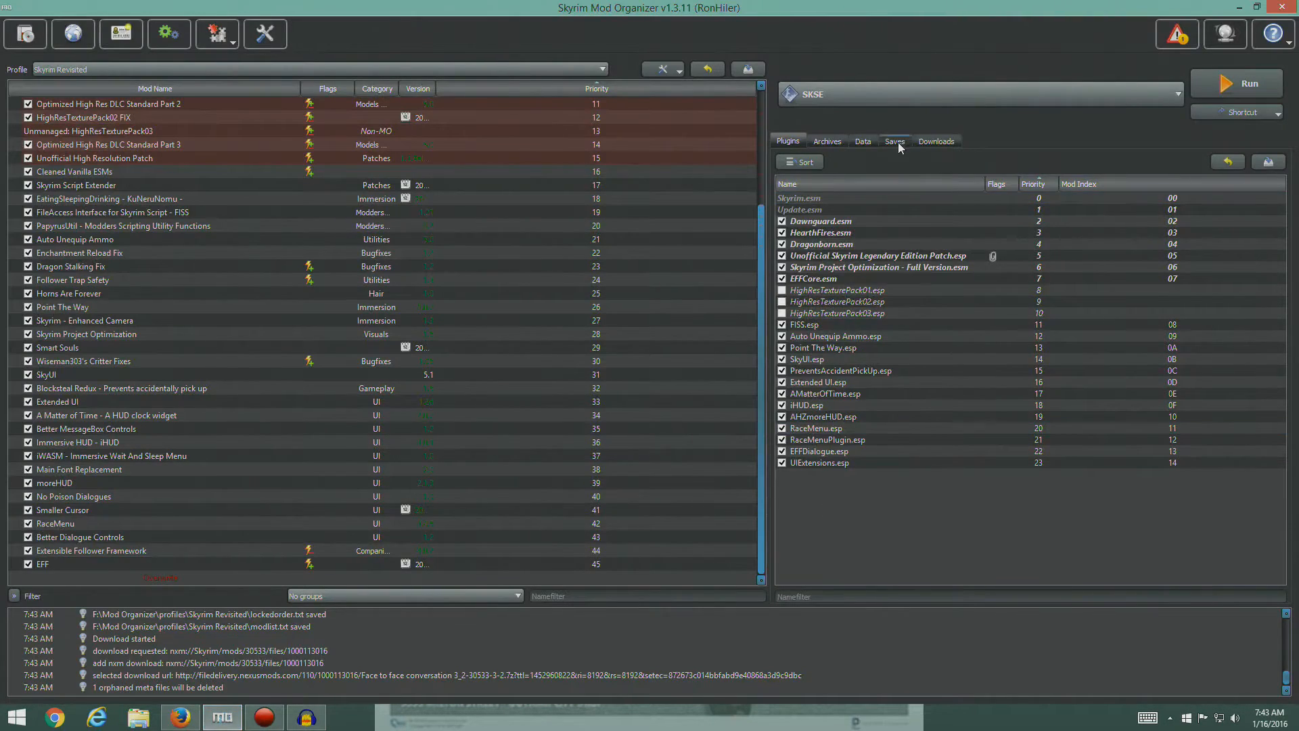
{"action": "left_click", "coordinate": [933, 142]}
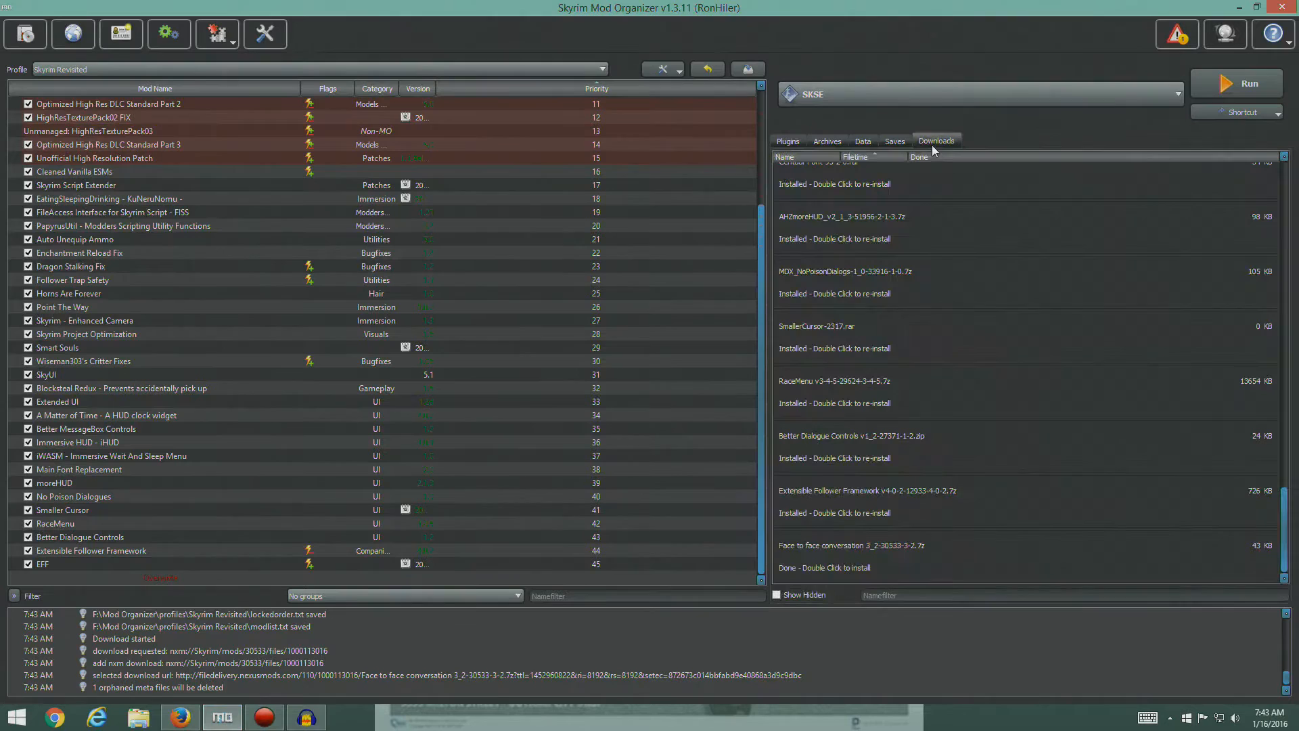
{"action": "double_click", "coordinate": [830, 553]}
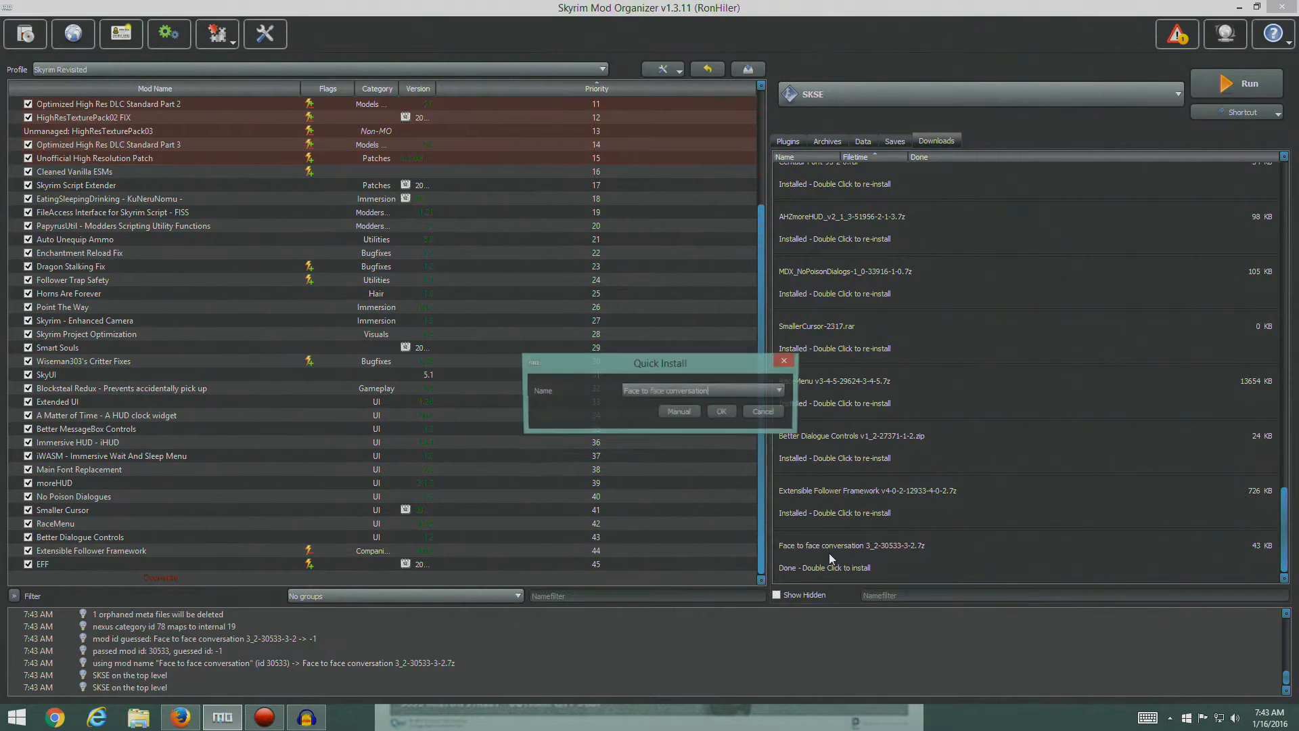
{"action": "left_click", "coordinate": [680, 412]}
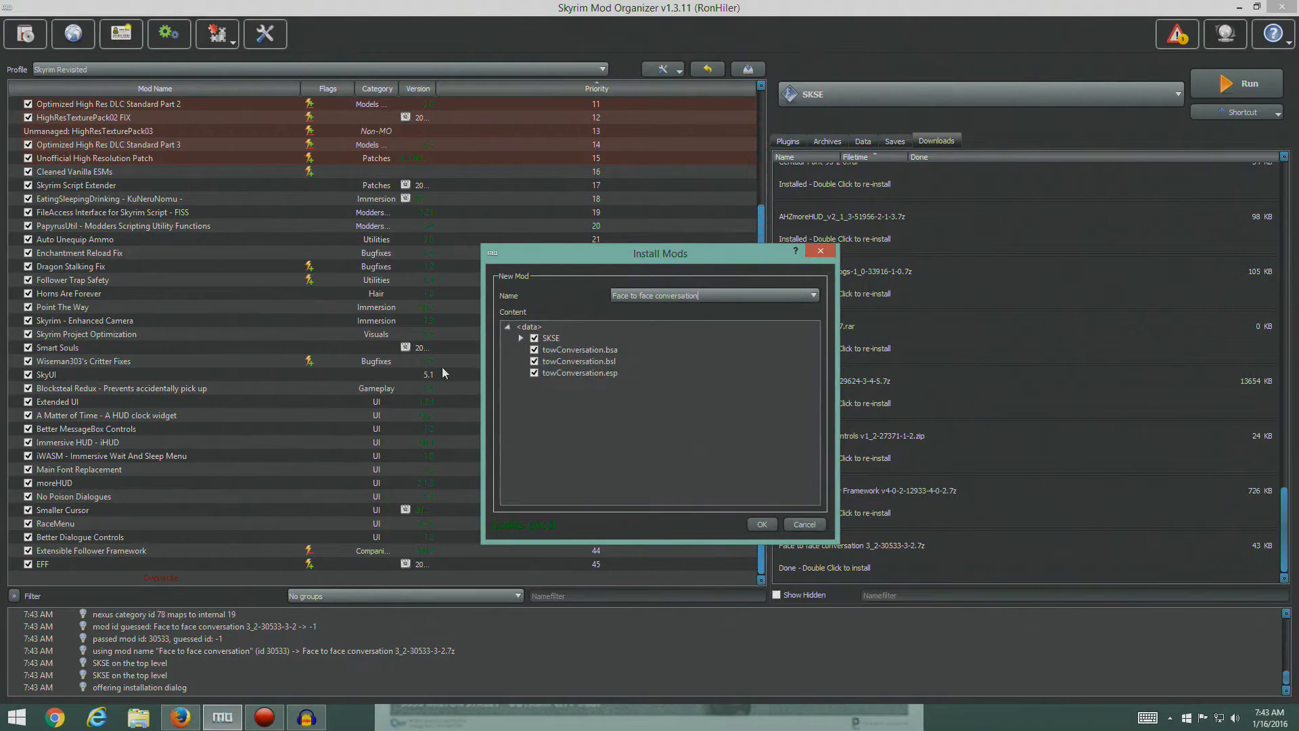
{"action": "left_click", "coordinate": [180, 717]}
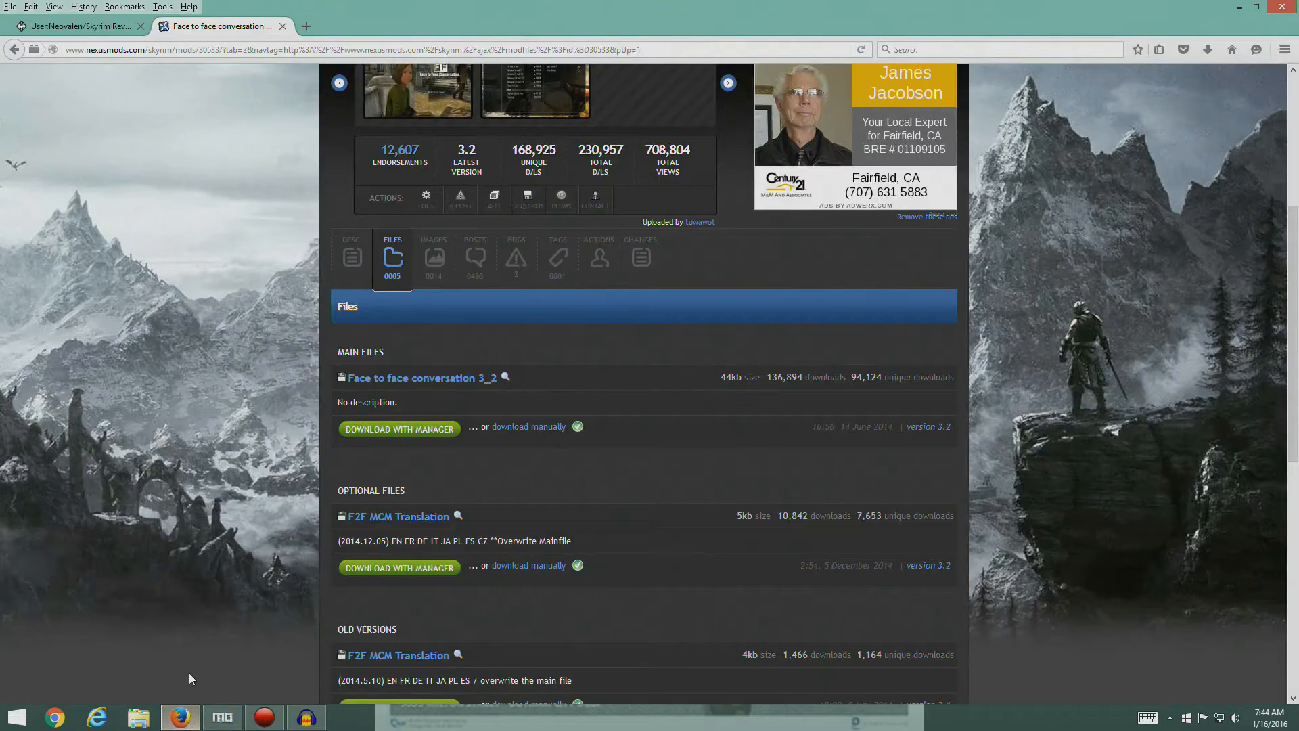
{"action": "left_click", "coordinate": [283, 26]}
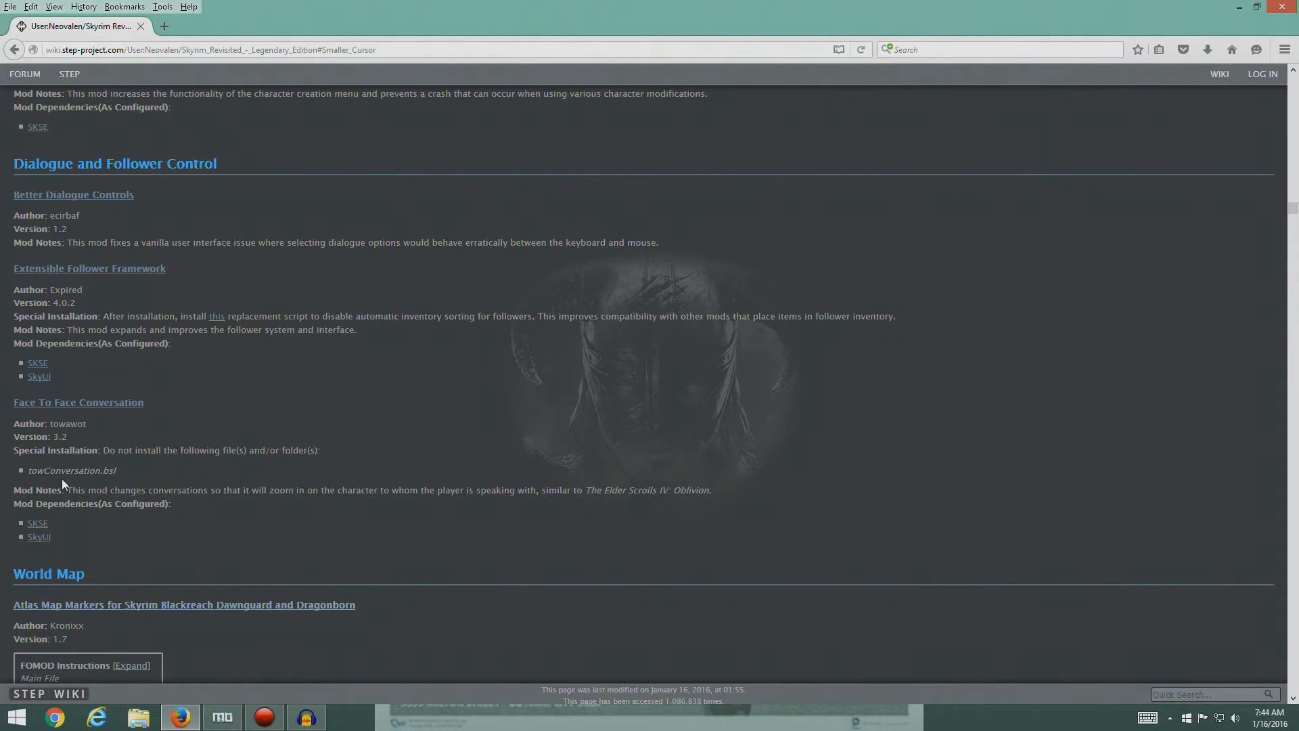
{"action": "left_click", "coordinate": [222, 717]}
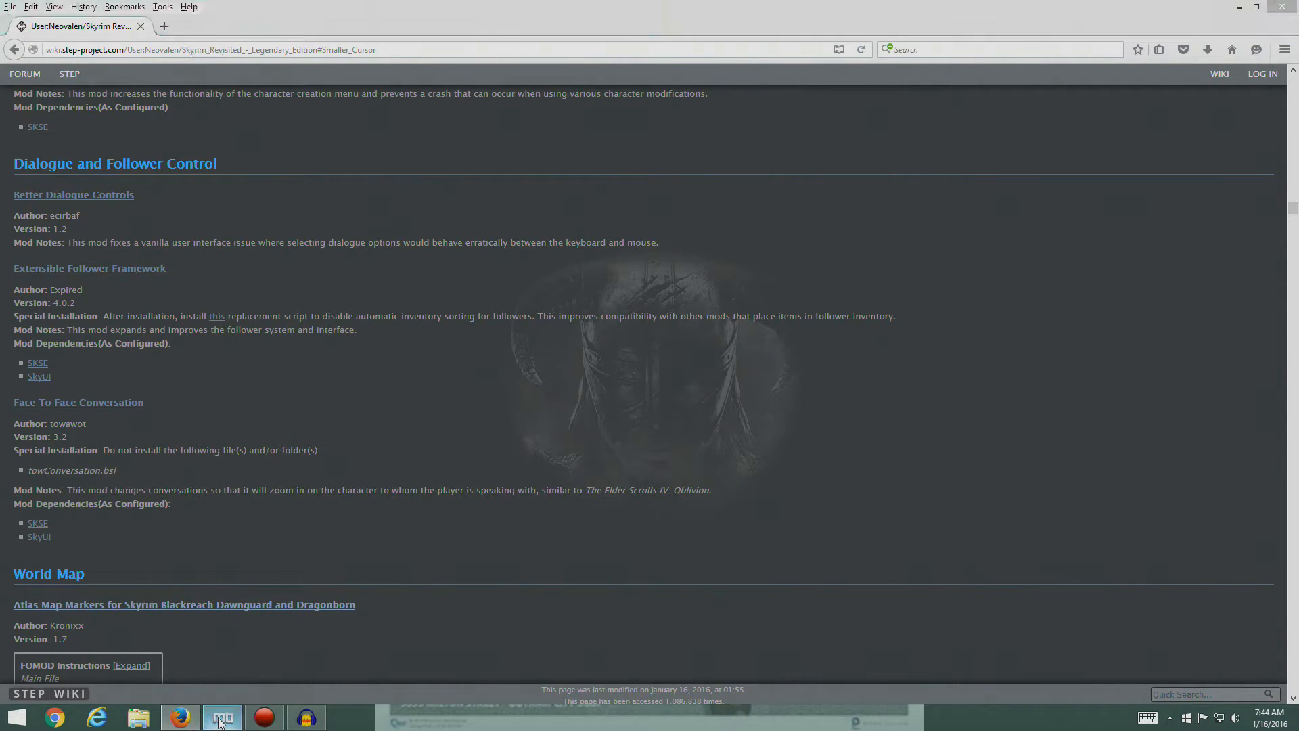
{"action": "left_click", "coordinate": [534, 361]}
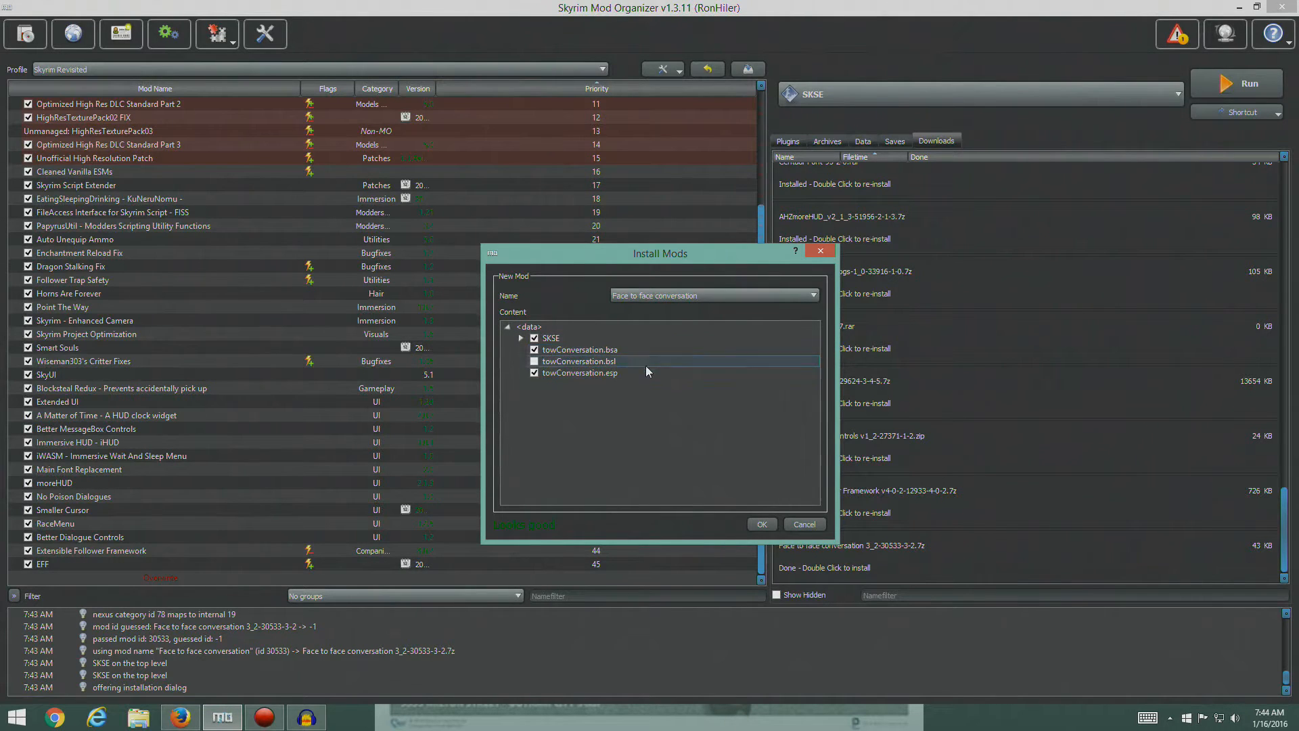
{"action": "left_click", "coordinate": [761, 524]}
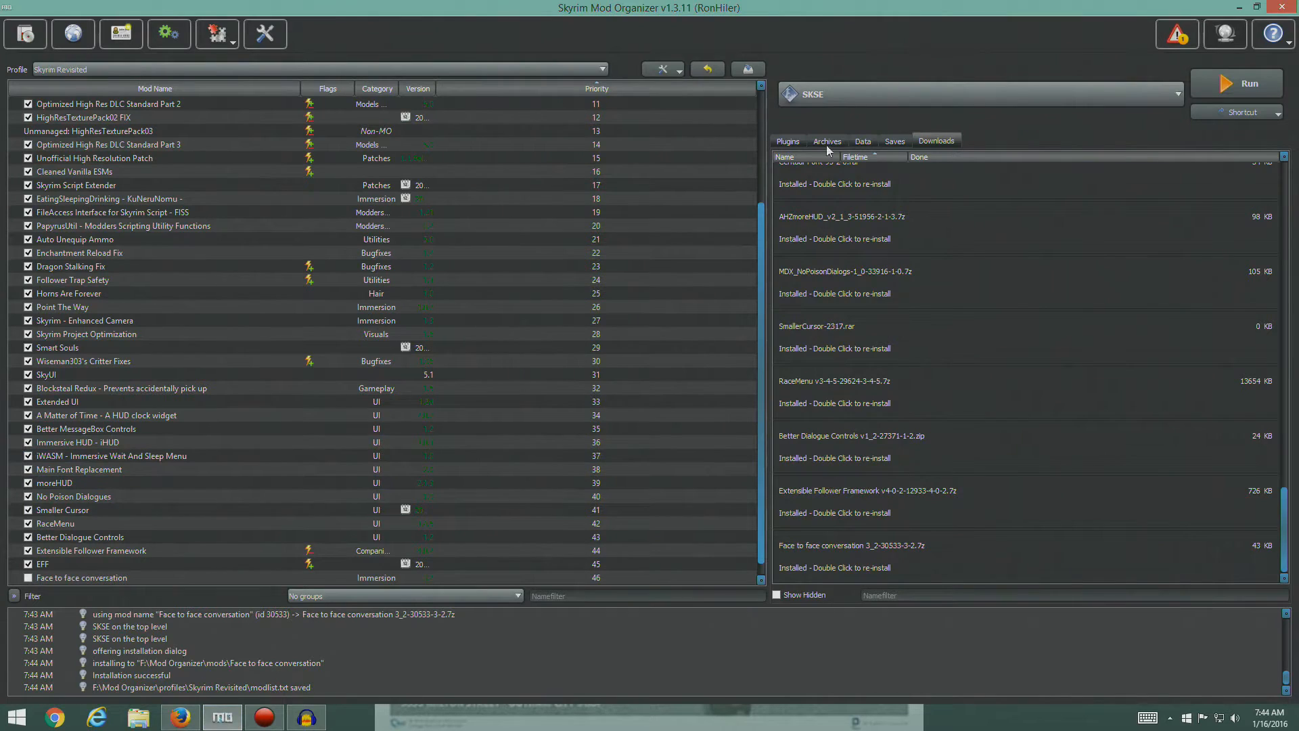
- Show the plugin list and enable the Face to face conversation mod
{"action": "left_click", "coordinate": [786, 142]}
{"action": "scroll", "coordinate": [377, 456], "scroll_direction": "down", "scroll_amount": 1}
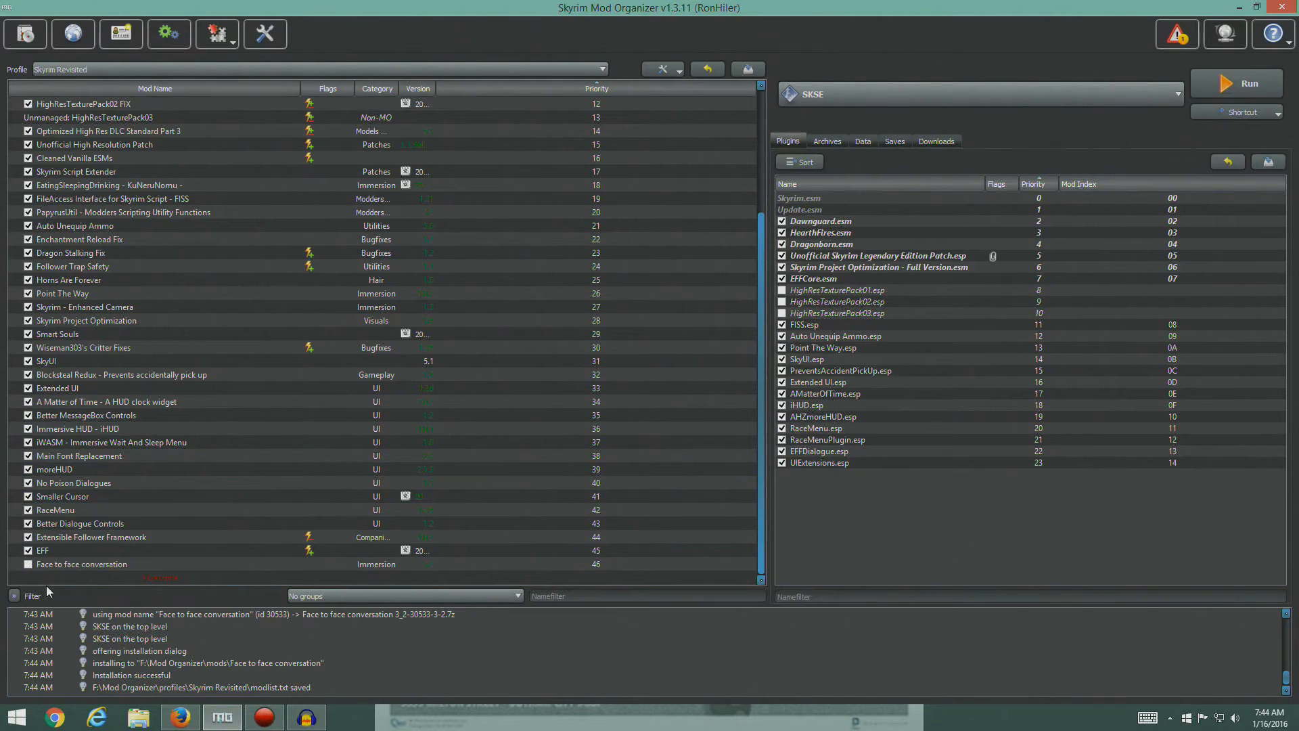
{"action": "left_click", "coordinate": [28, 564]}
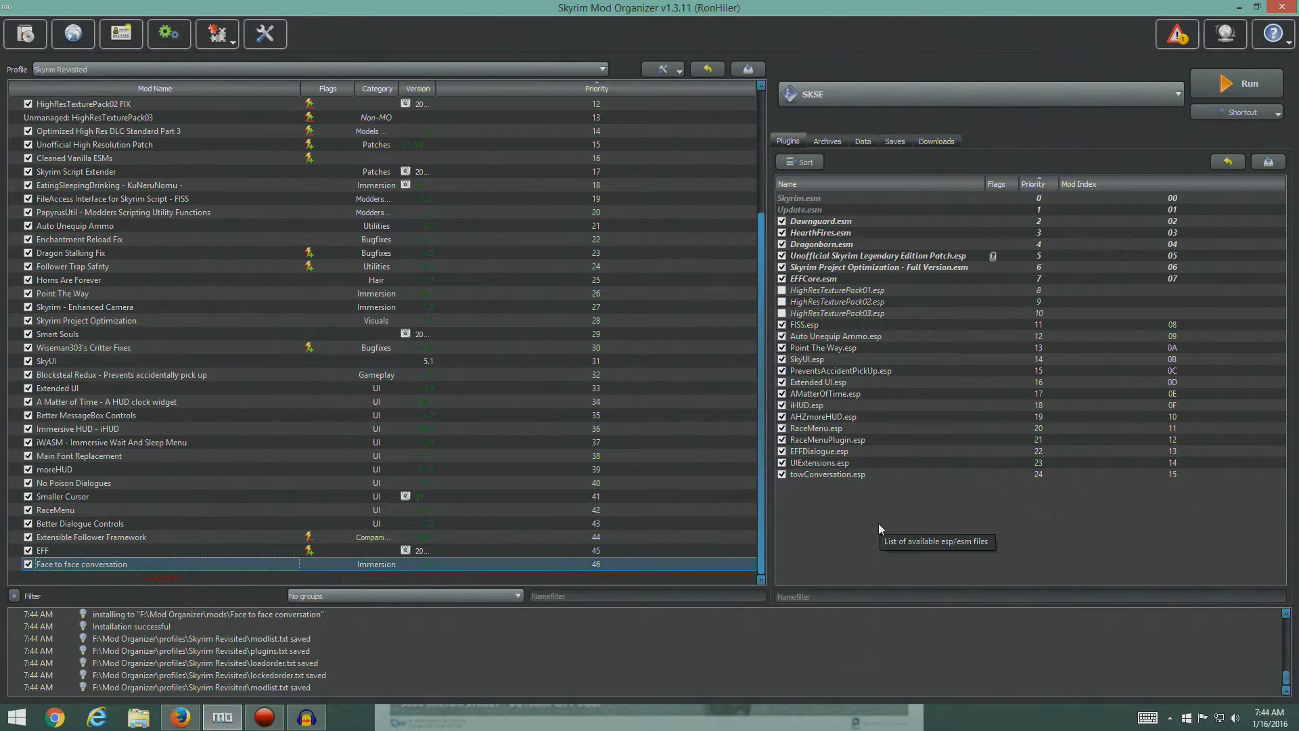
- Switch to Firefox, open the Nexus page of Atlas Map Markers from the guide's World Map section, and show its files
{"action": "left_click", "coordinate": [180, 716]}
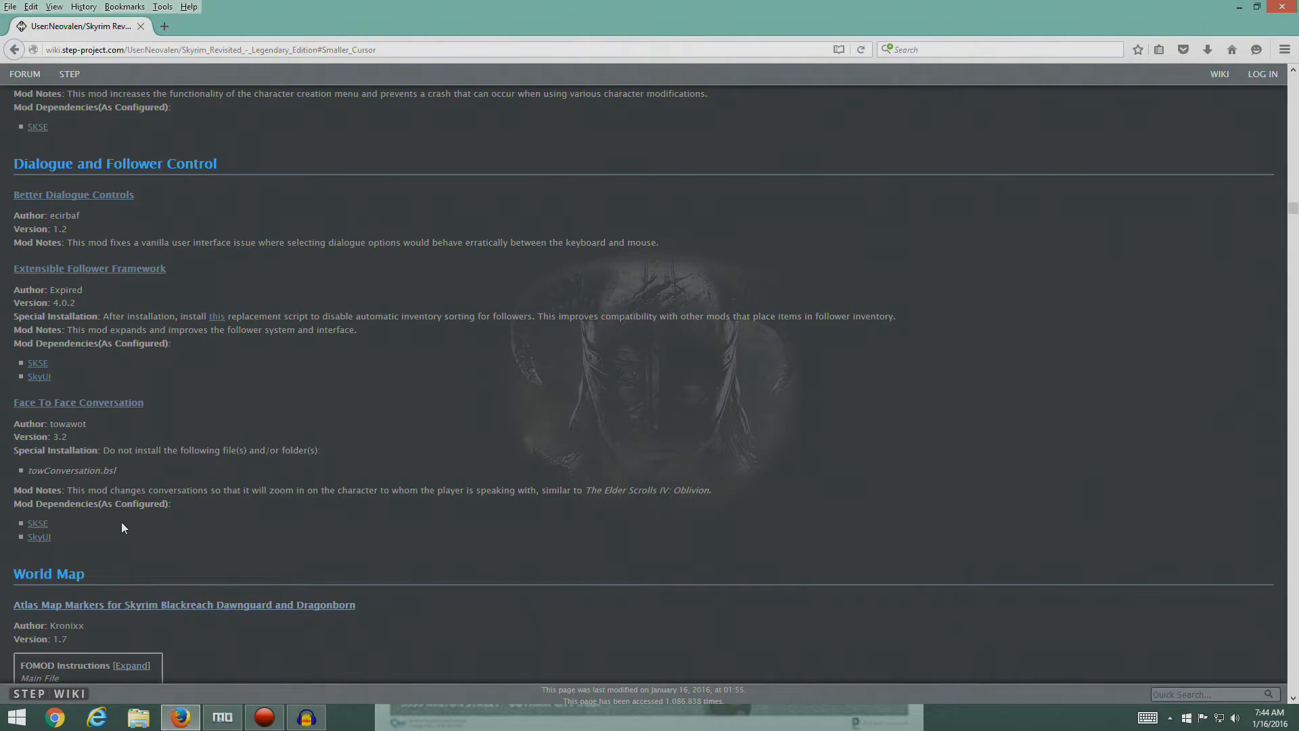
{"action": "scroll", "coordinate": [271, 363], "scroll_direction": "down", "scroll_amount": 6}
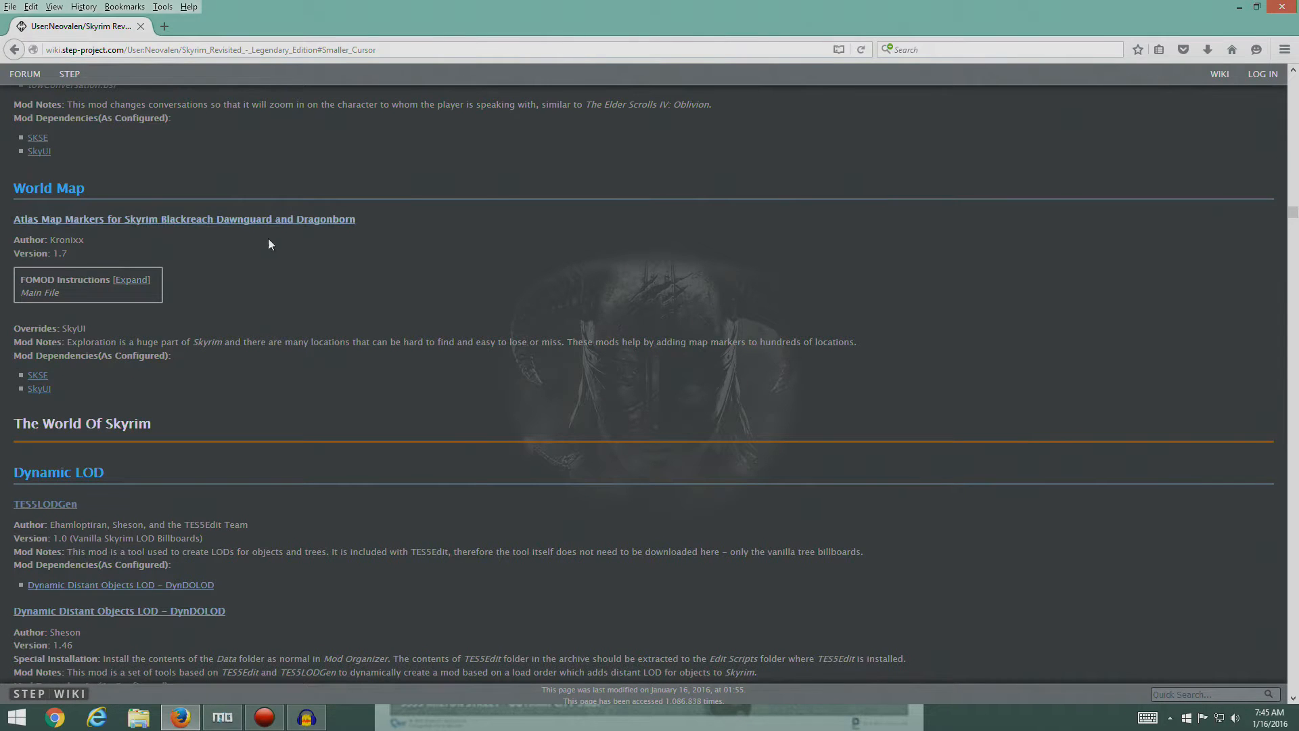
{"action": "left_click", "coordinate": [264, 220]}
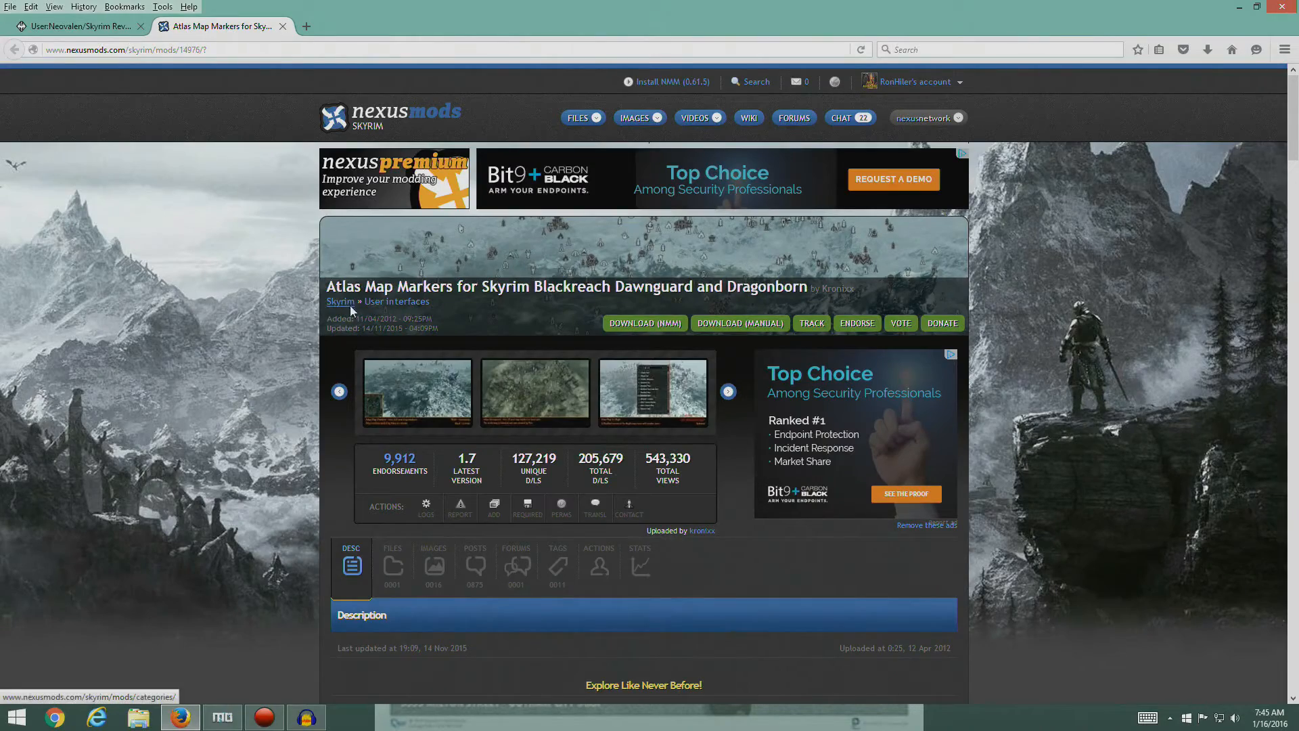
{"action": "scroll", "coordinate": [622, 464], "scroll_direction": "down", "scroll_amount": 3}
{"action": "scroll", "coordinate": [485, 460], "scroll_direction": "down", "scroll_amount": 4}
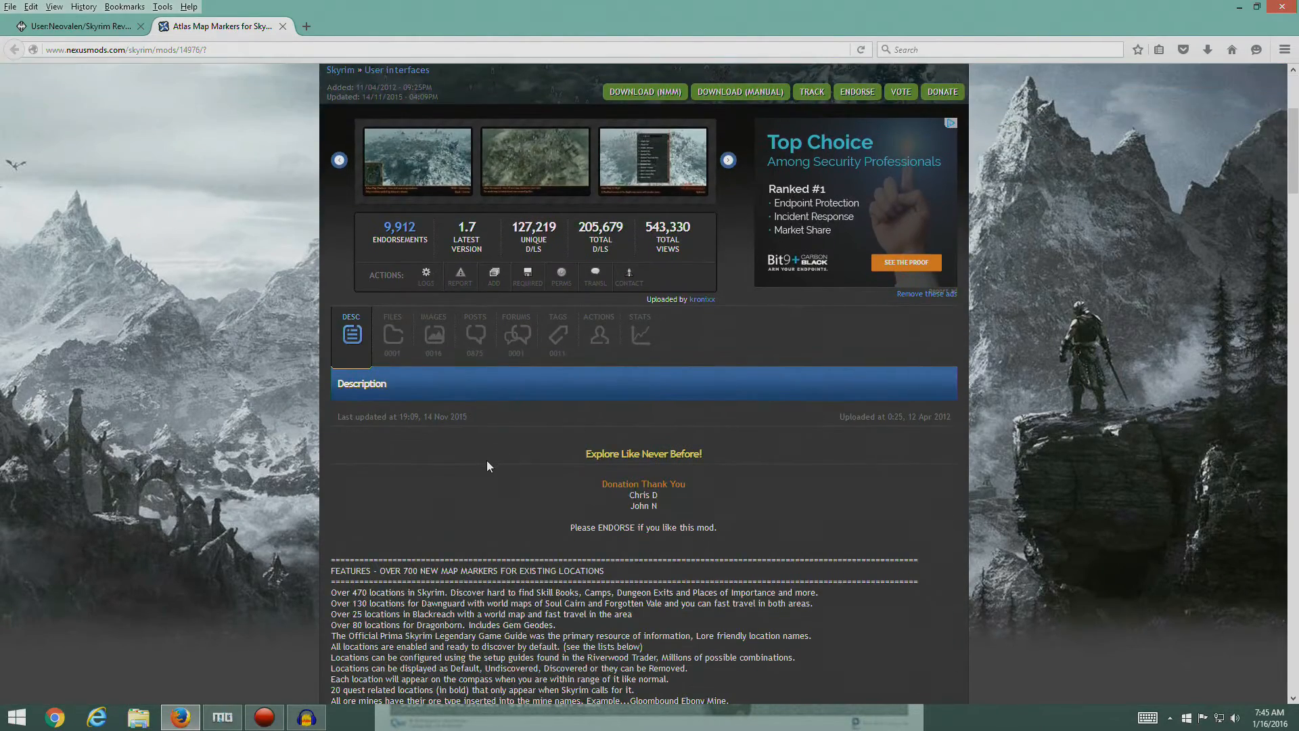
{"action": "scroll", "coordinate": [425, 341], "scroll_direction": "up", "scroll_amount": 6}
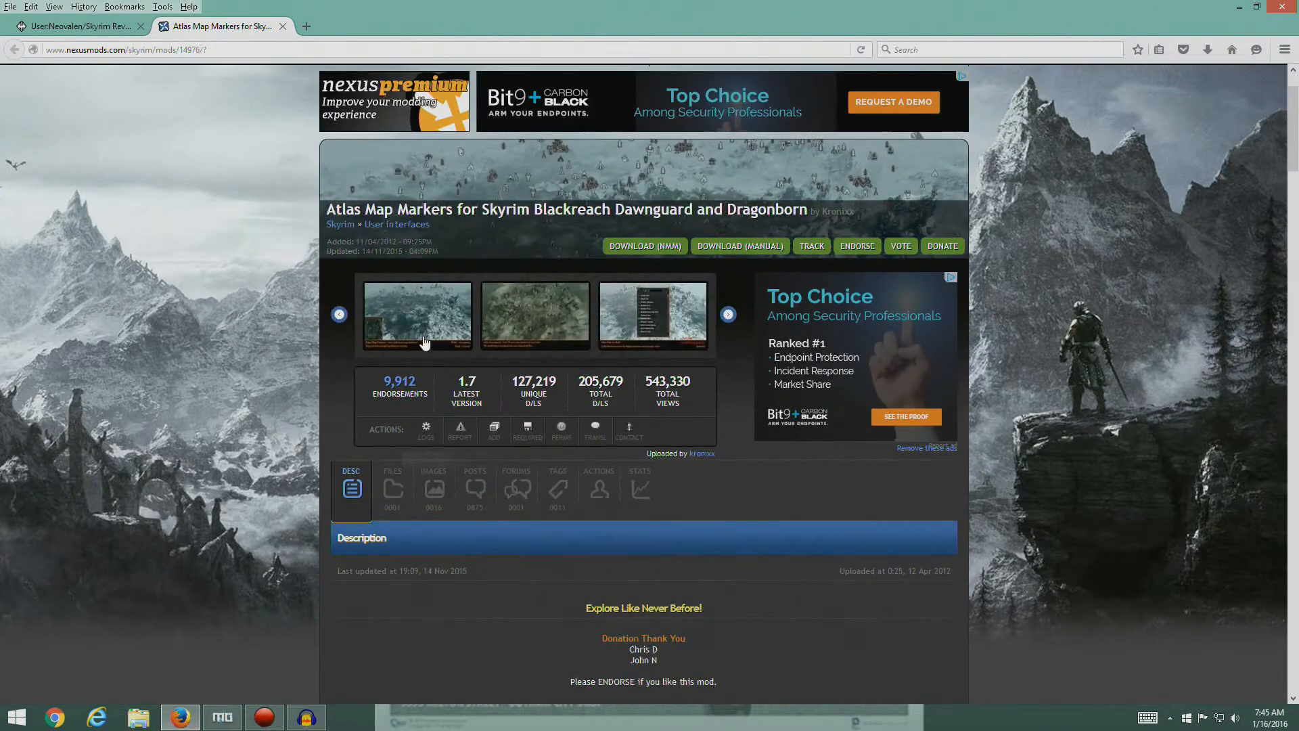
{"action": "left_click", "coordinate": [392, 490]}
- Check the guide's entry, download the main file Atlas Map Markers v1-7 Complete with the manager, and return to the guide
{"action": "left_click", "coordinate": [76, 26]}
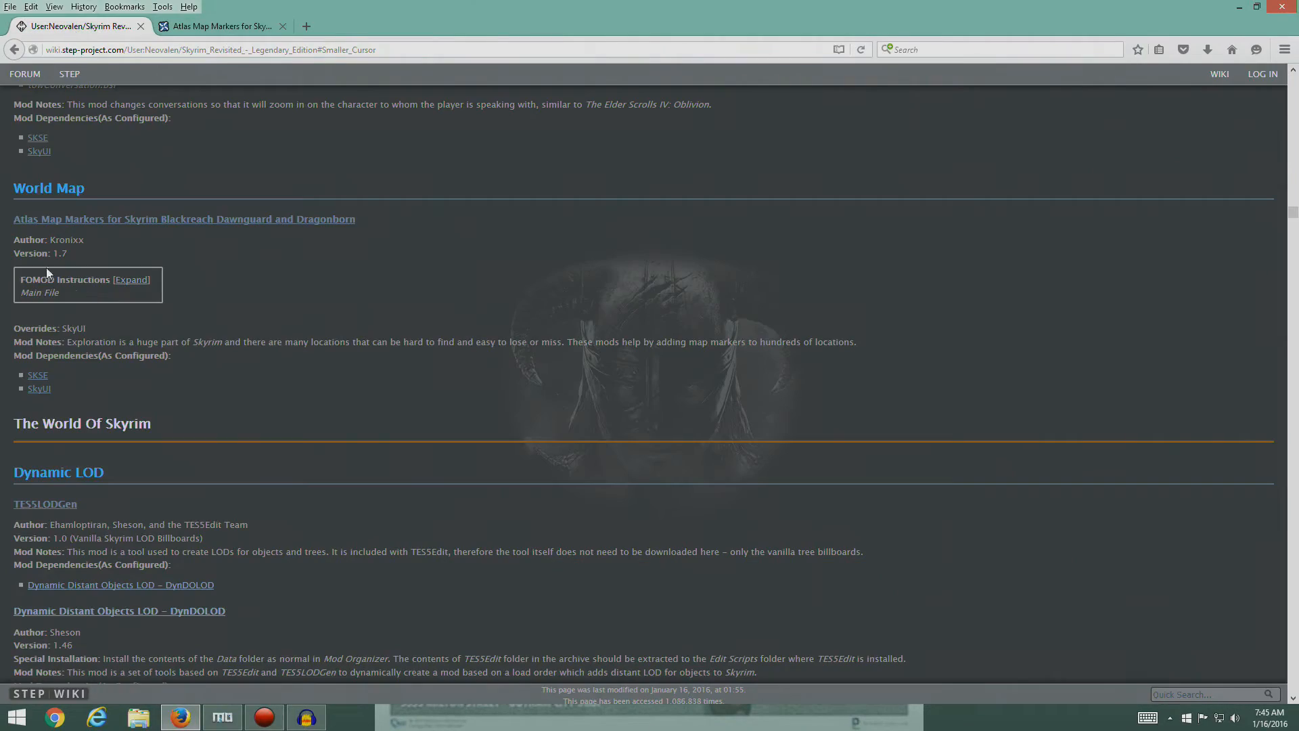
{"action": "left_click", "coordinate": [177, 27]}
{"action": "scroll", "coordinate": [392, 474], "scroll_direction": "down", "scroll_amount": 3}
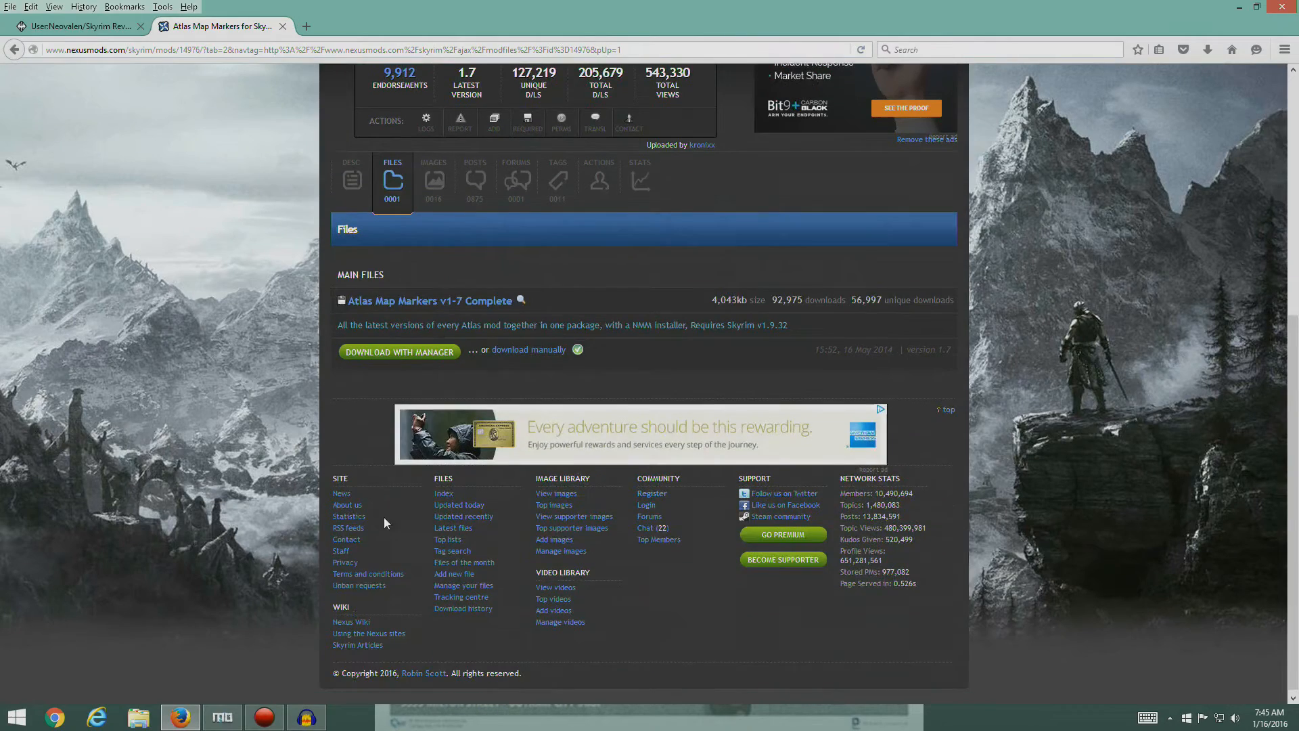
{"action": "left_click", "coordinate": [427, 359]}
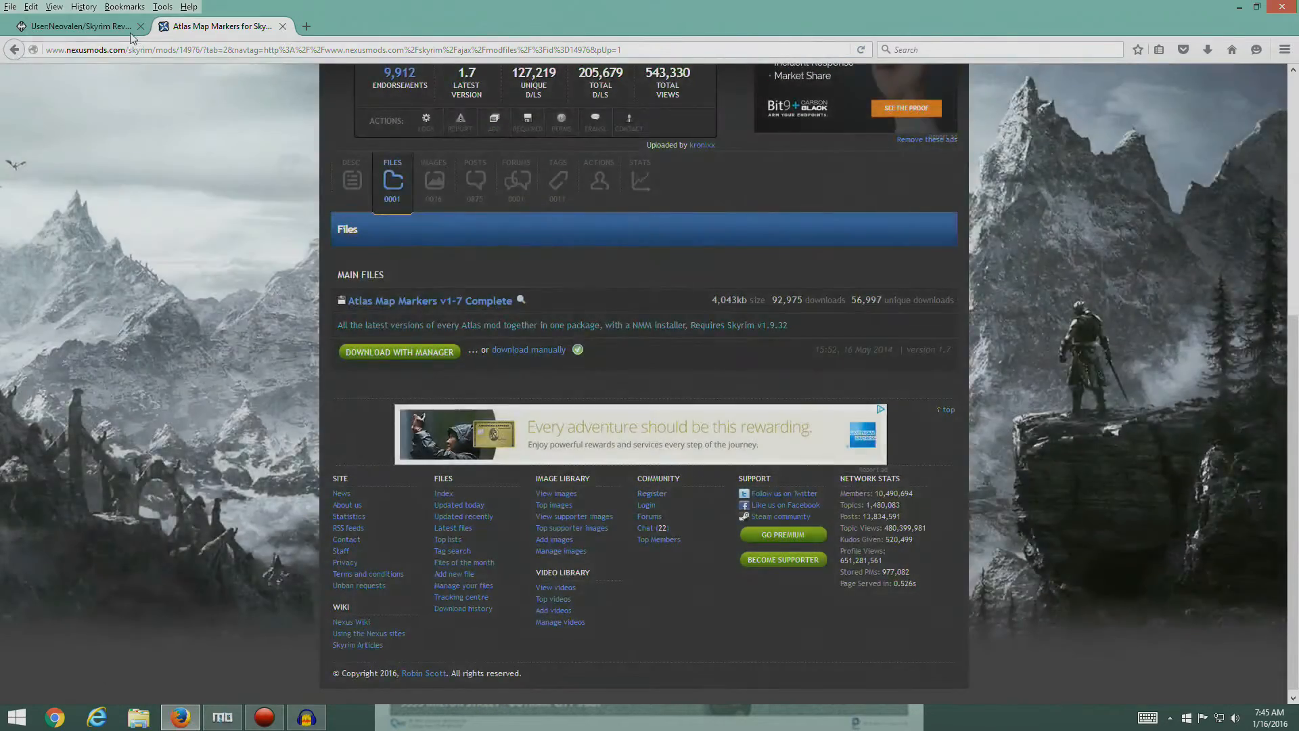
{"action": "left_click", "coordinate": [125, 27]}
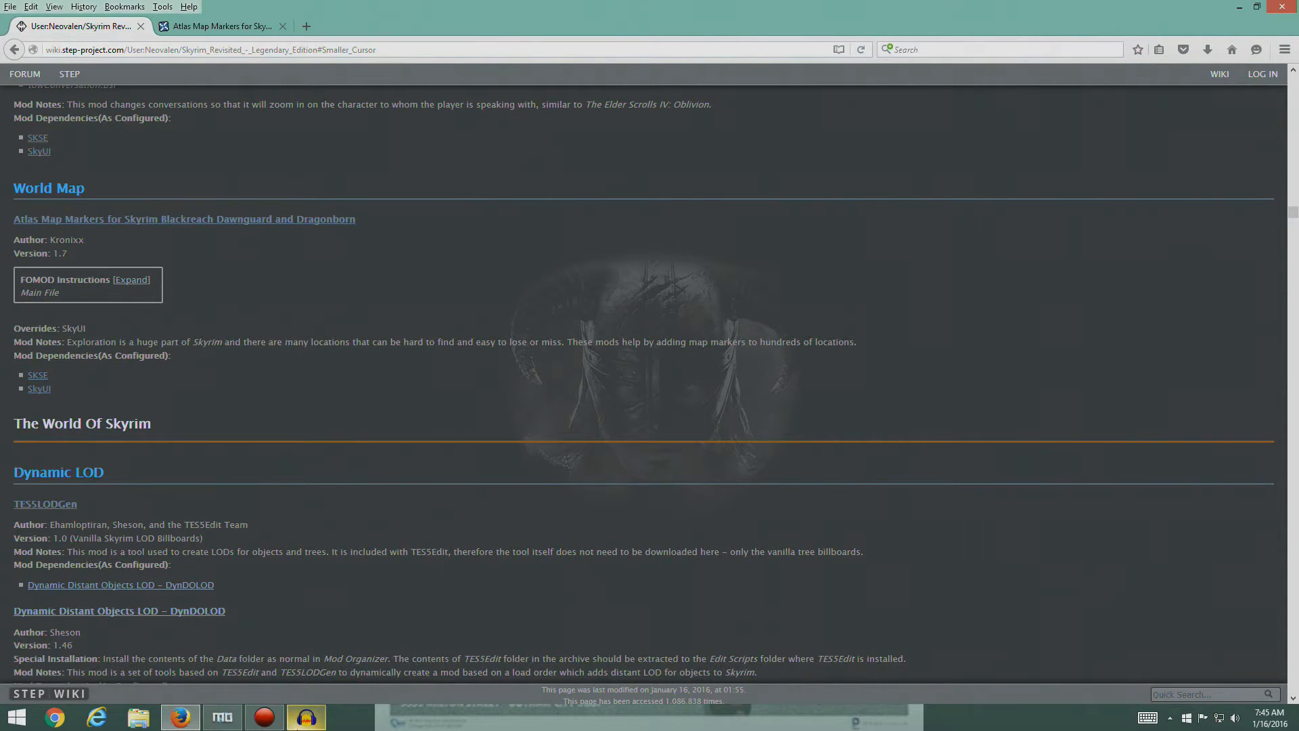
- Switch to Mod Organizer and start installing the downloaded Atlas Map Markers v1-7 Complete archive, moving its installer window aside
{"action": "left_click", "coordinate": [223, 717]}
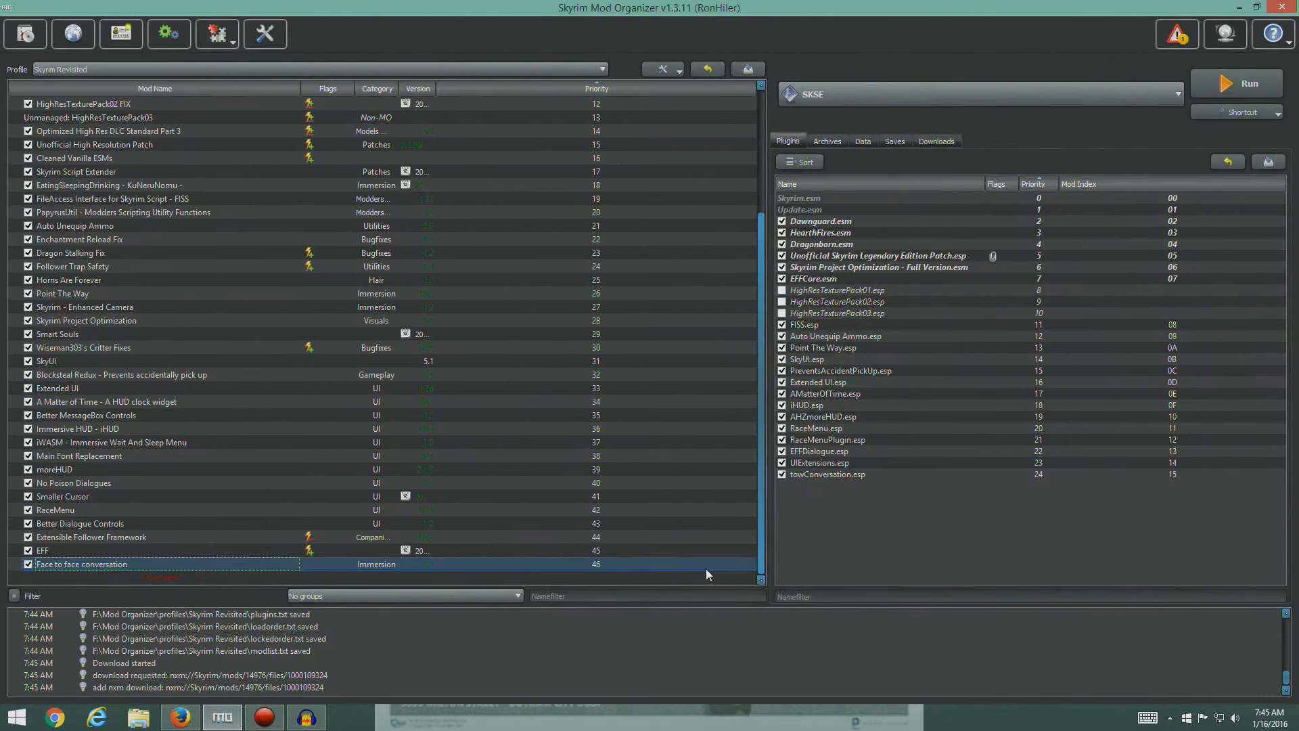
{"action": "left_click", "coordinate": [936, 140]}
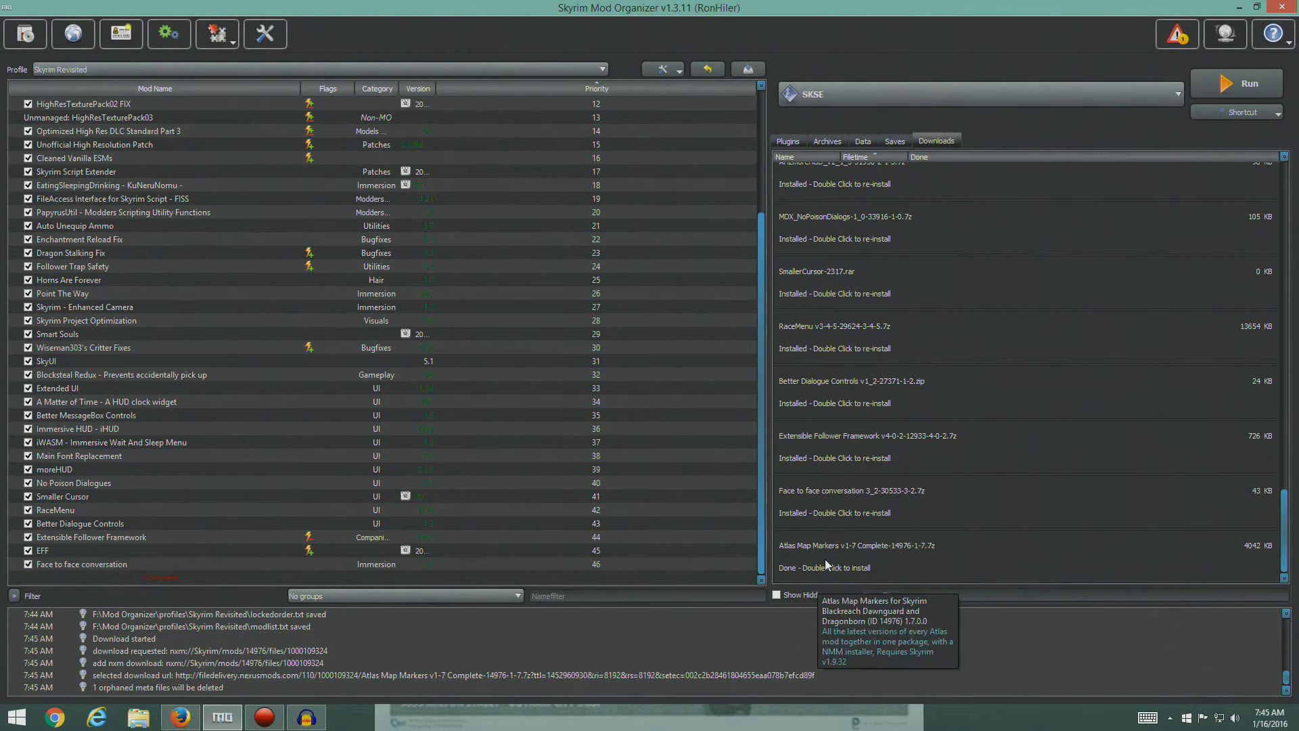
{"action": "double_click", "coordinate": [825, 565]}
{"action": "left_click_drag", "start_coordinate": [666, 225], "coordinate": [440, 172]}
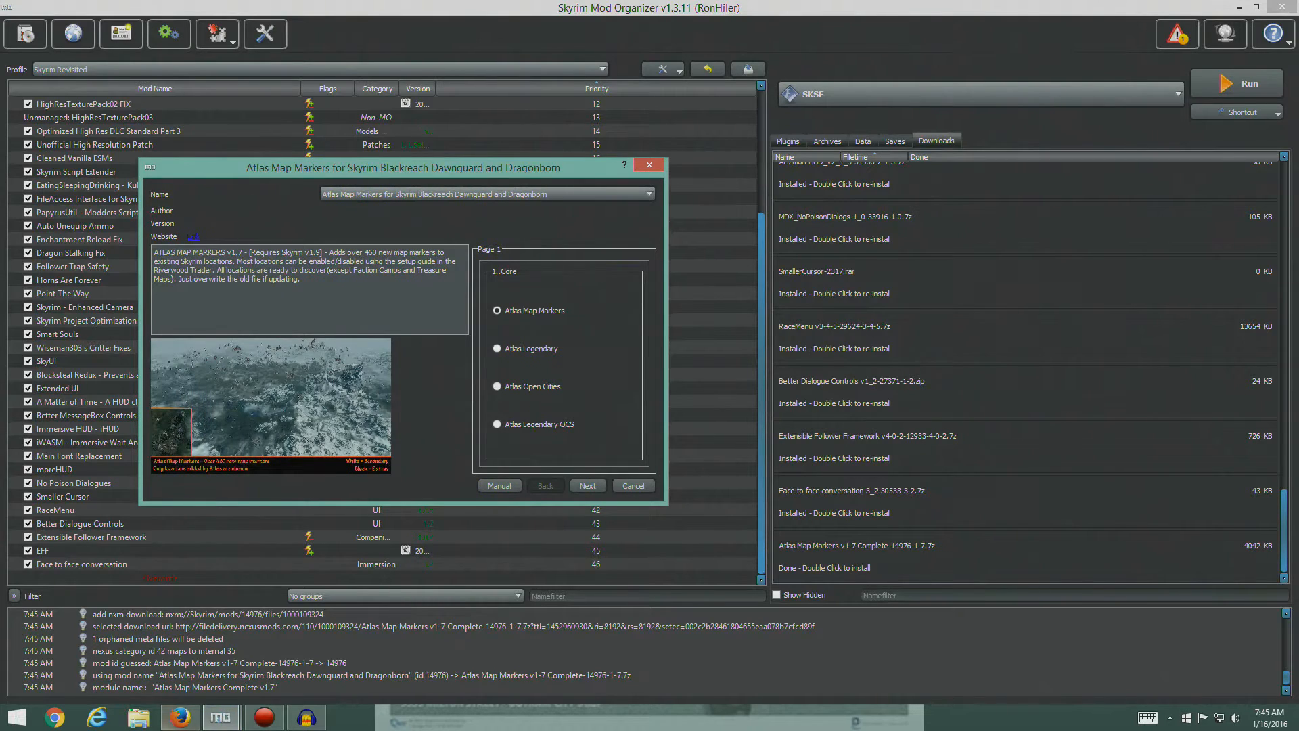
{"action": "left_click_drag", "start_coordinate": [386, 168], "coordinate": [799, 162]}
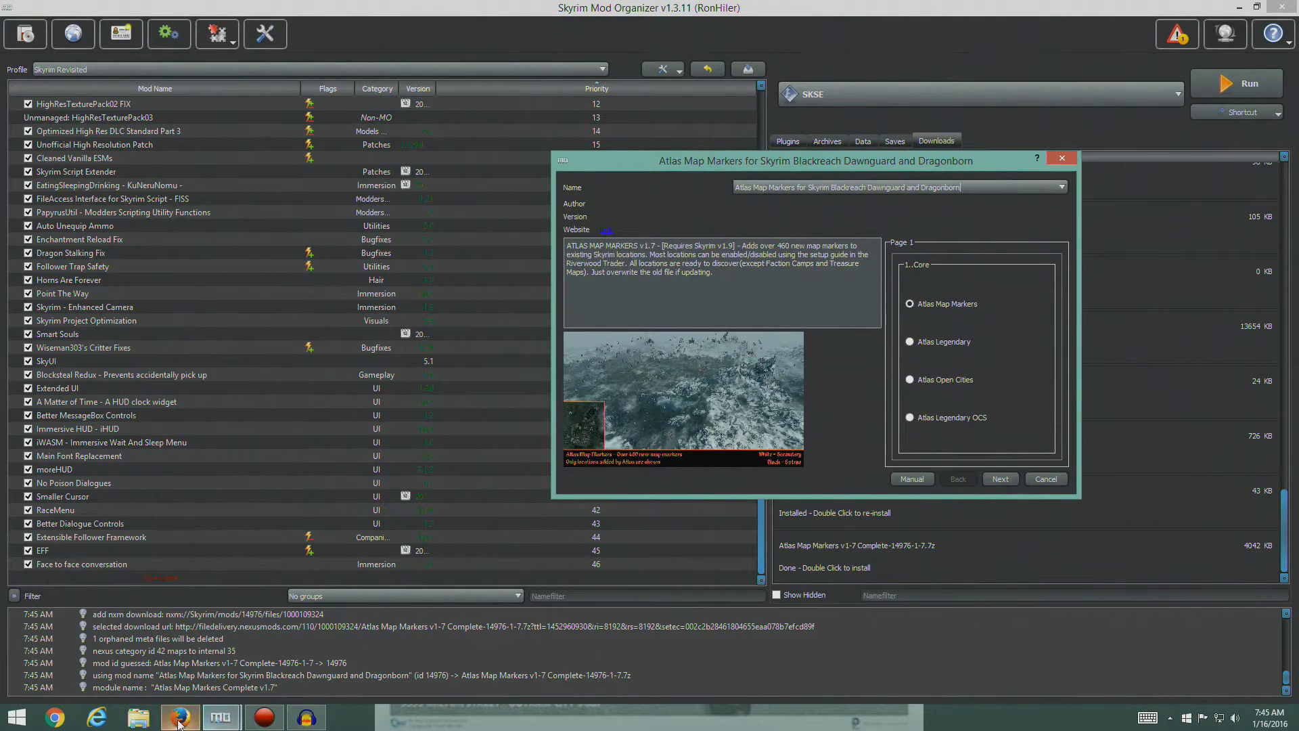
- Switch to Firefox, expand the FOMOD instructions for Atlas Map Markers, and arrange the guide window beside the installer
{"action": "left_click", "coordinate": [179, 643]}
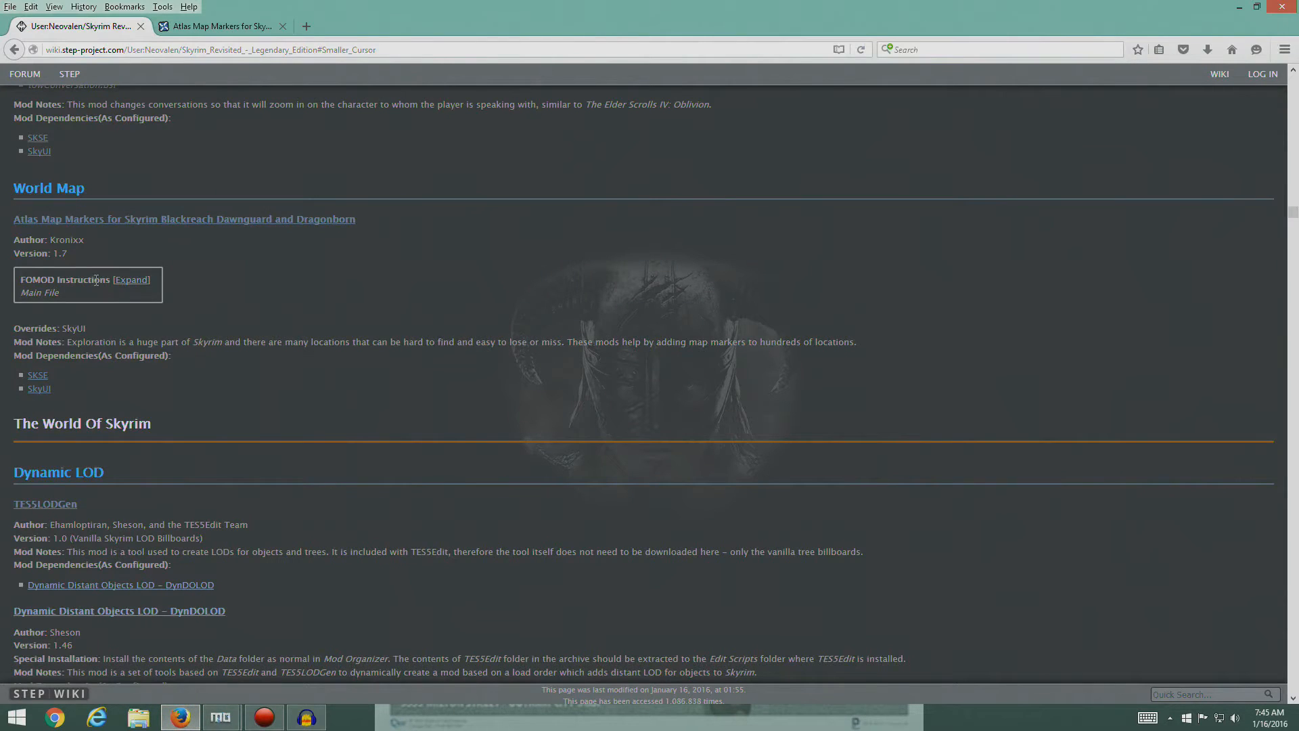
{"action": "left_click", "coordinate": [131, 280]}
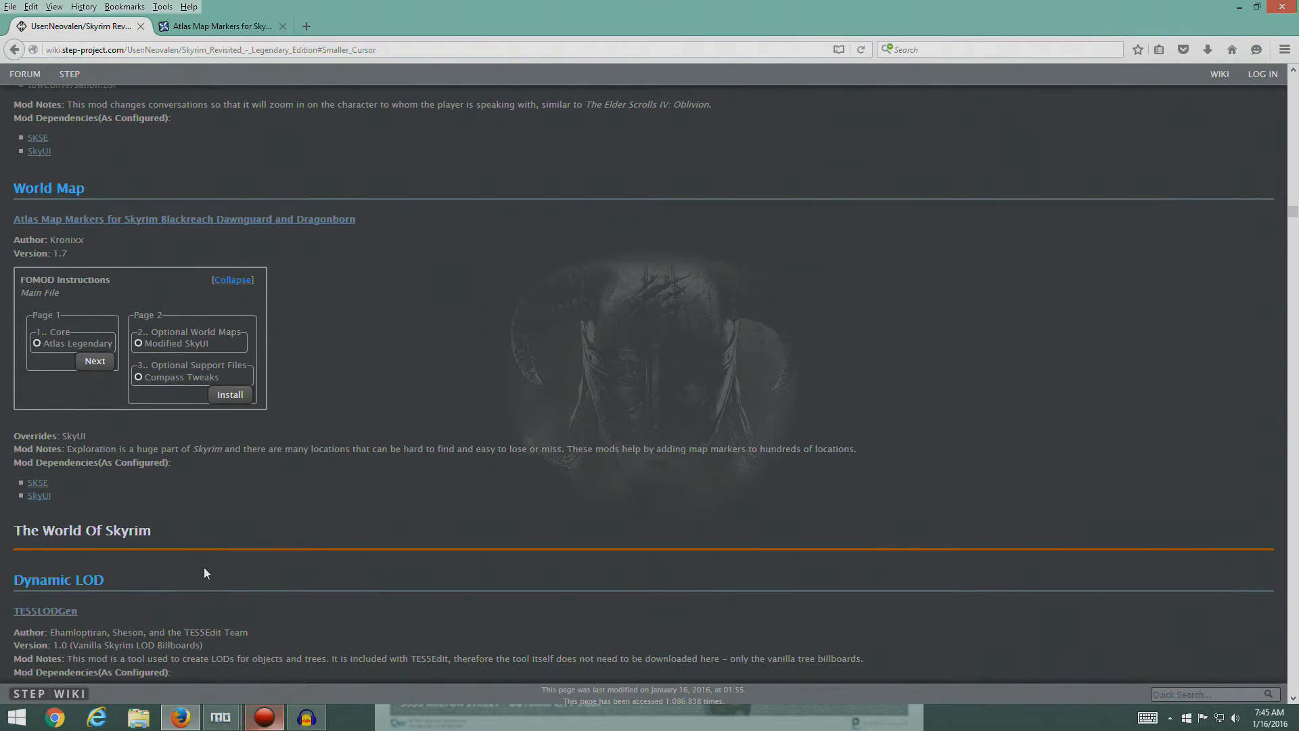
{"action": "left_click", "coordinate": [1261, 8]}
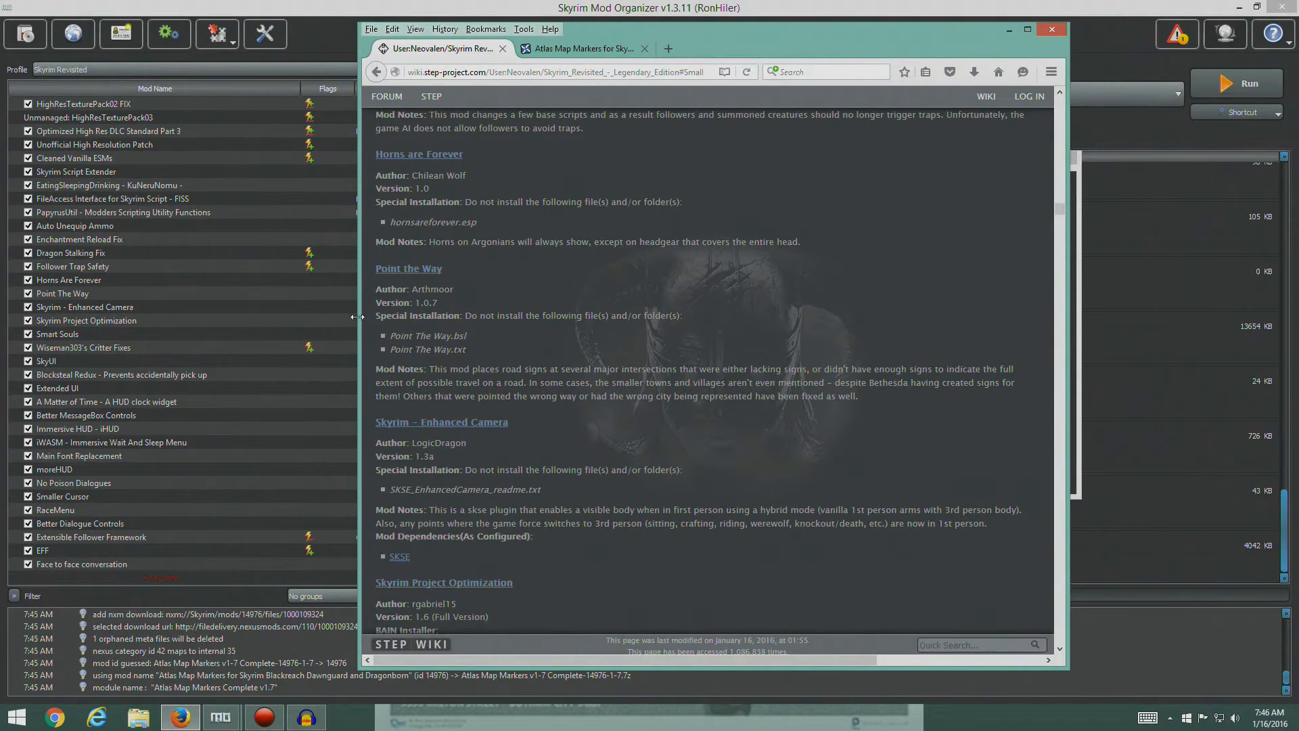
{"action": "left_click_drag", "start_coordinate": [1058, 208], "coordinate": [1057, 226]}
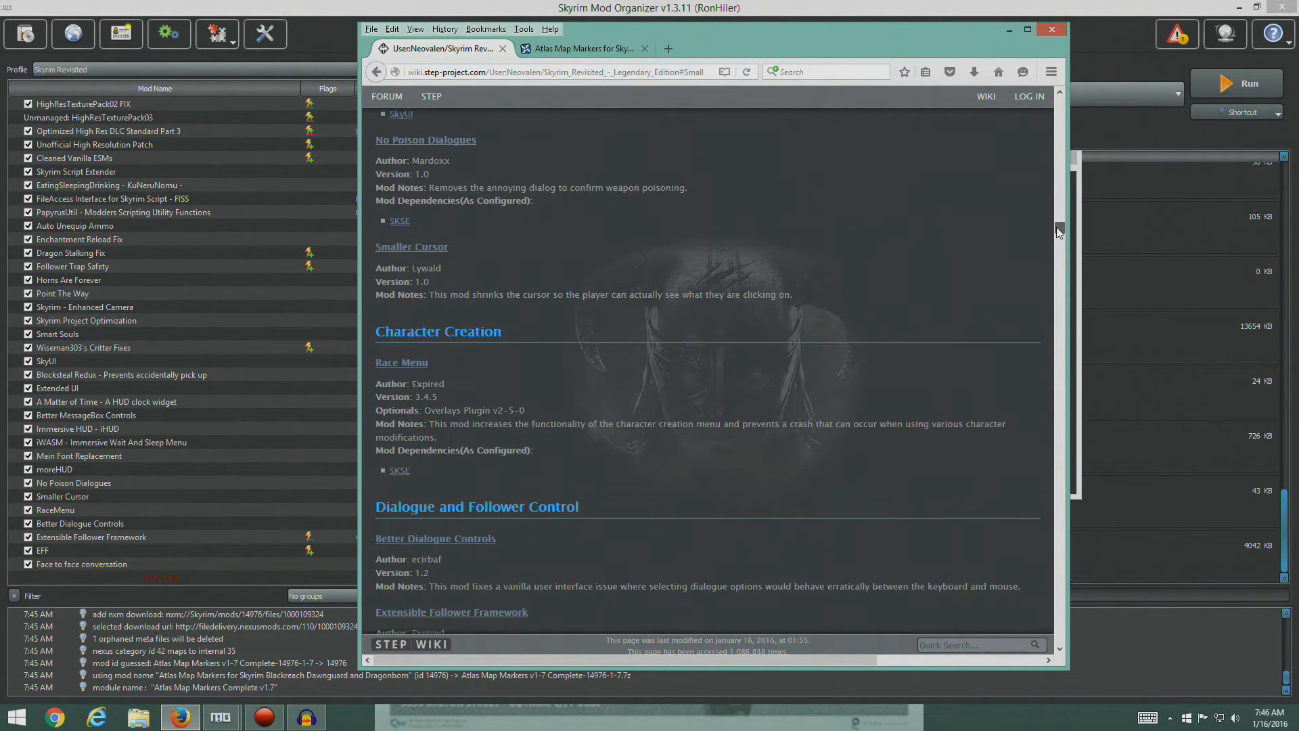
{"action": "scroll", "coordinate": [732, 390], "scroll_direction": "down", "scroll_amount": 10}
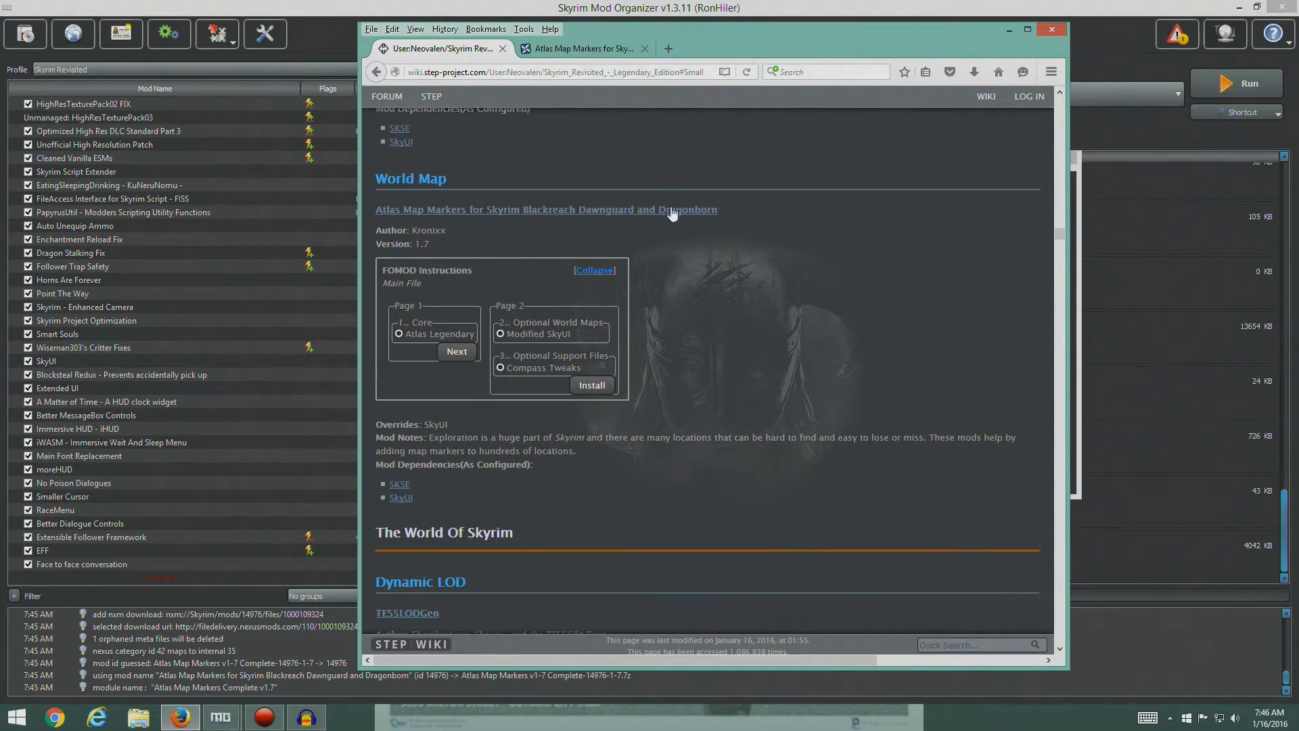
{"action": "left_click_drag", "start_coordinate": [825, 35], "coordinate": [483, 38]}
{"action": "left_click_drag", "start_coordinate": [893, 166], "coordinate": [1058, 158]}
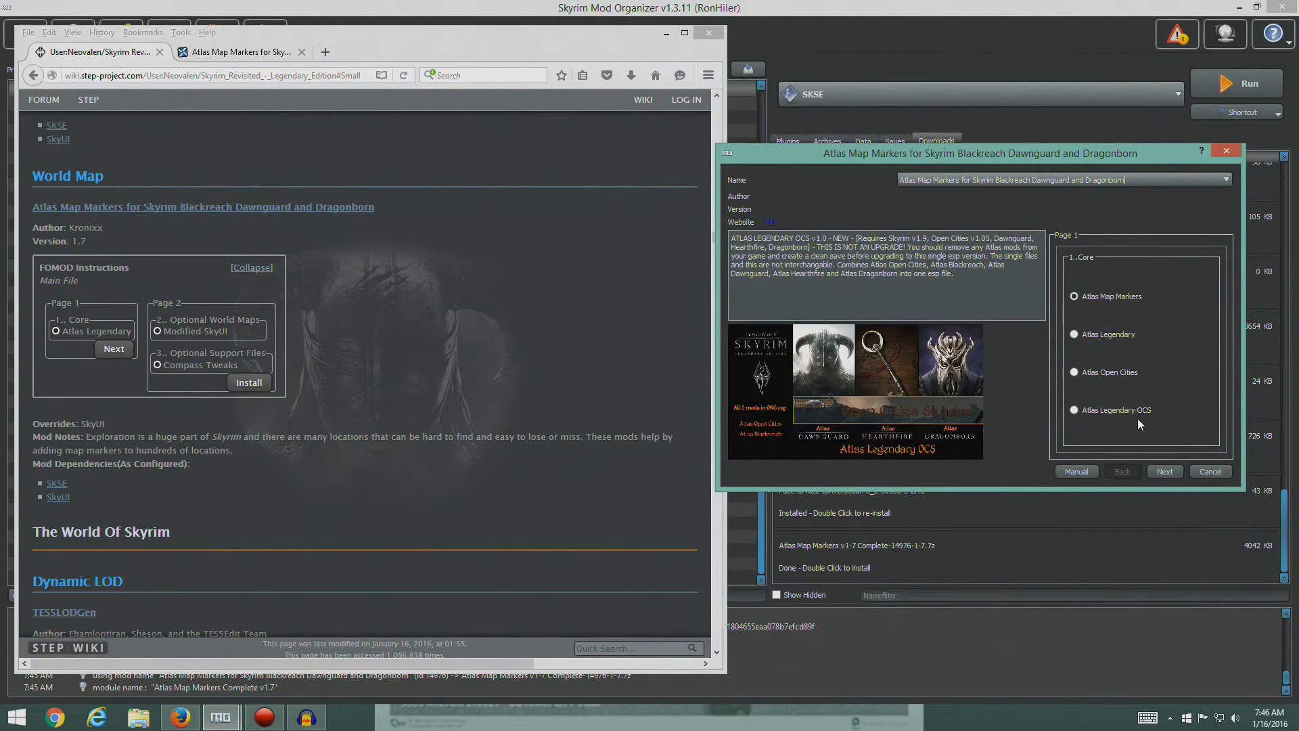
- Install Atlas Map Markers with the Atlas Legendary core, the Modified SkyUI world map and the Compass Tweaks support file
{"action": "left_click", "coordinate": [1075, 334]}
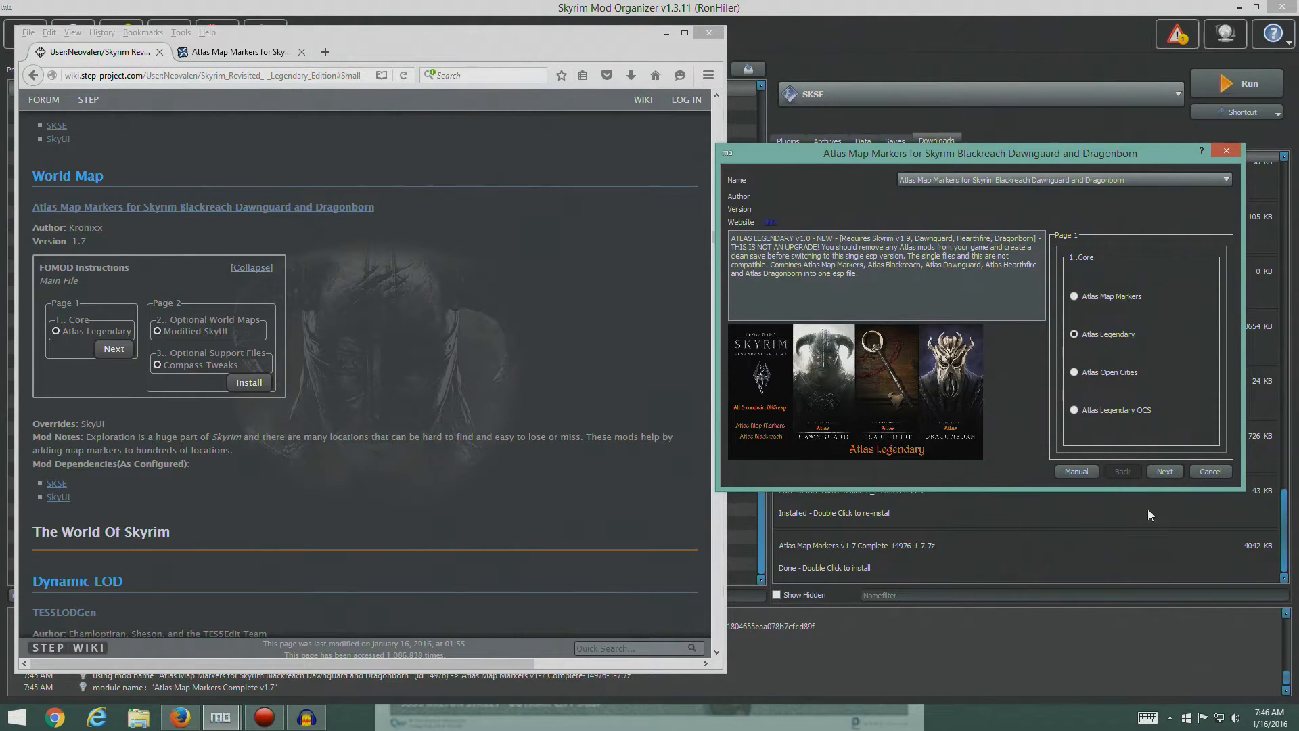
{"action": "left_click", "coordinate": [1165, 471]}
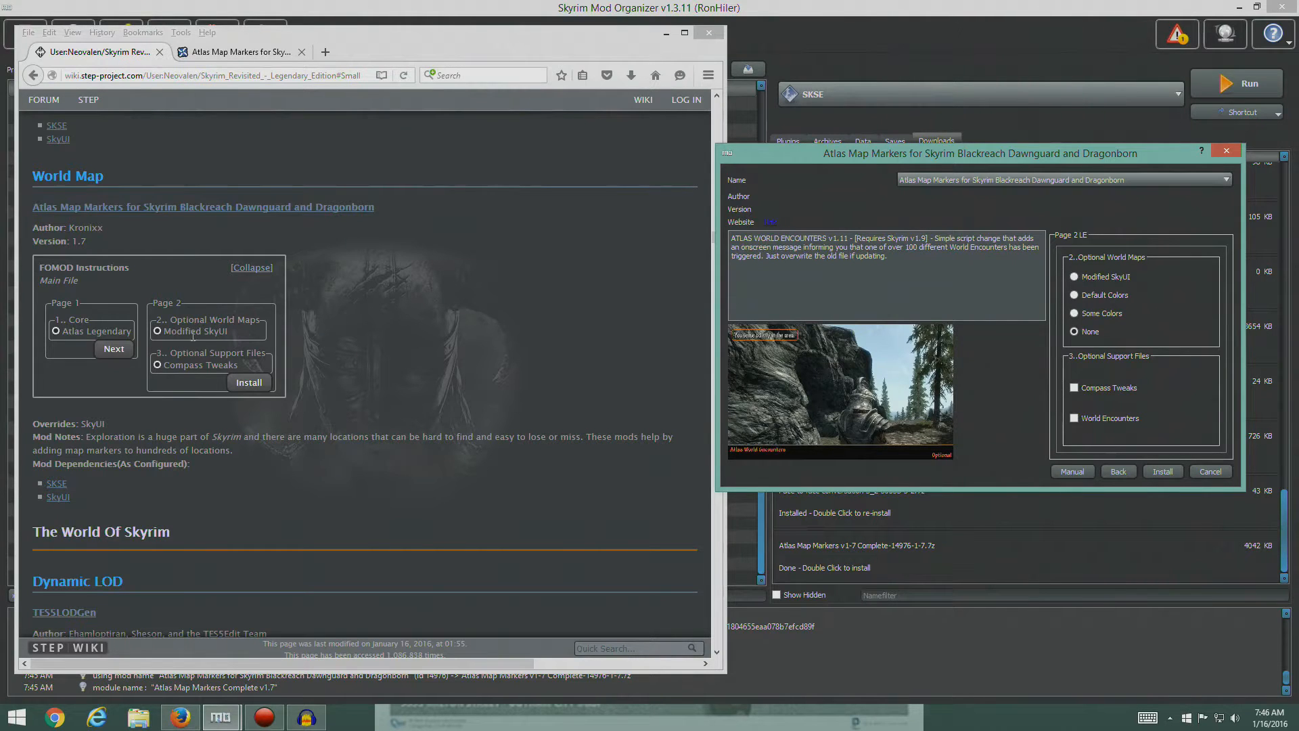
{"action": "mouse_move", "coordinate": [1127, 276]}
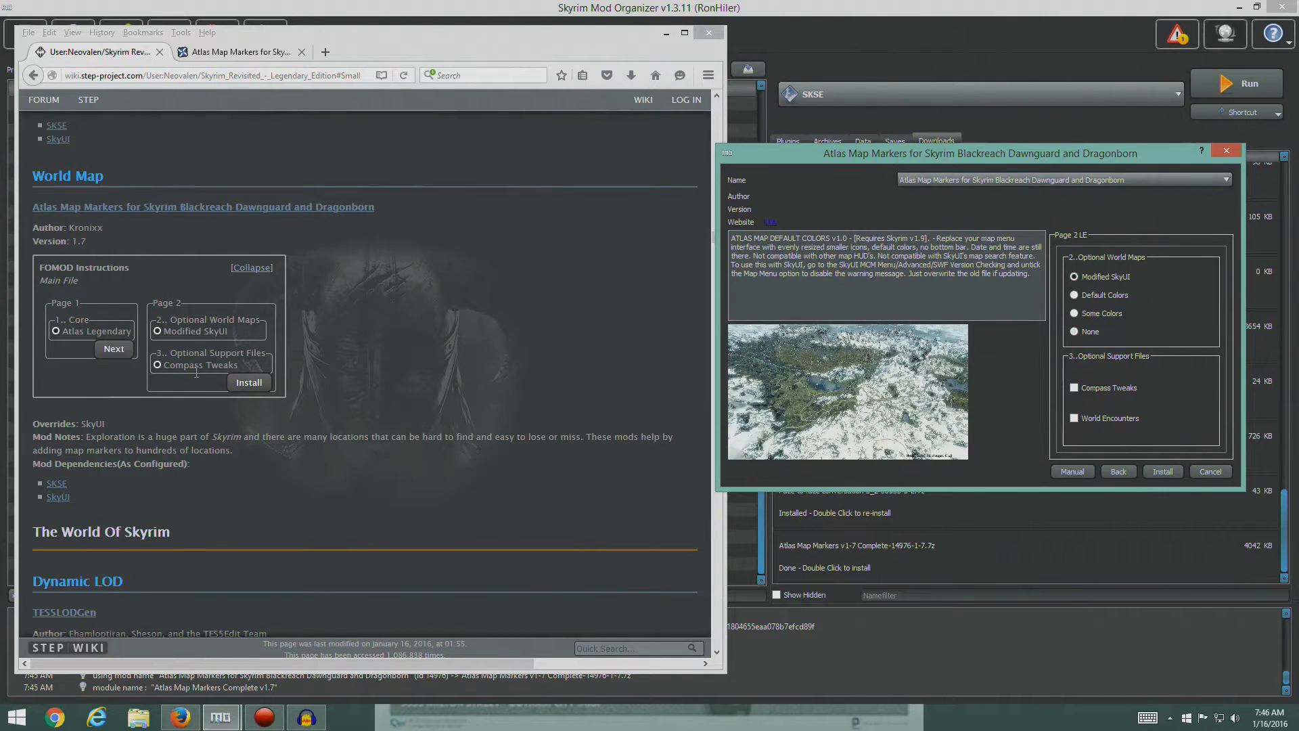
{"action": "left_click", "coordinate": [1074, 388]}
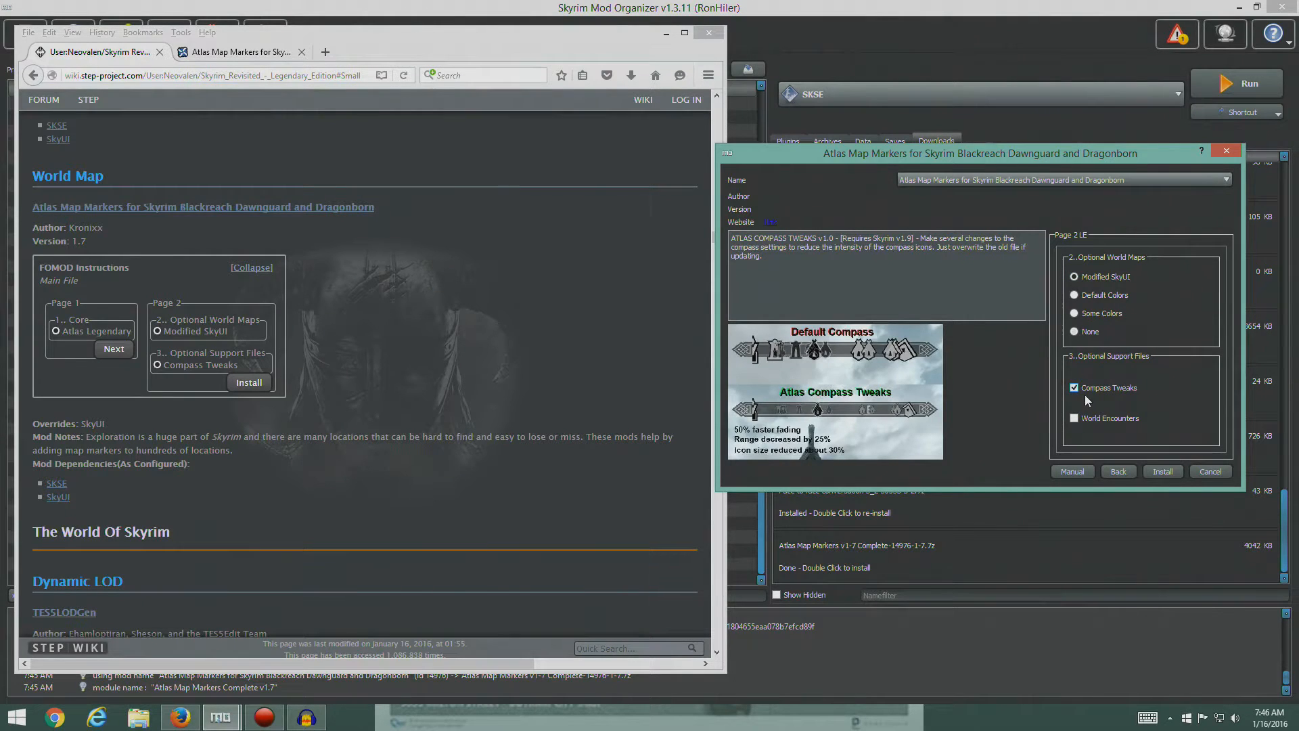
{"action": "left_click", "coordinate": [1161, 471]}
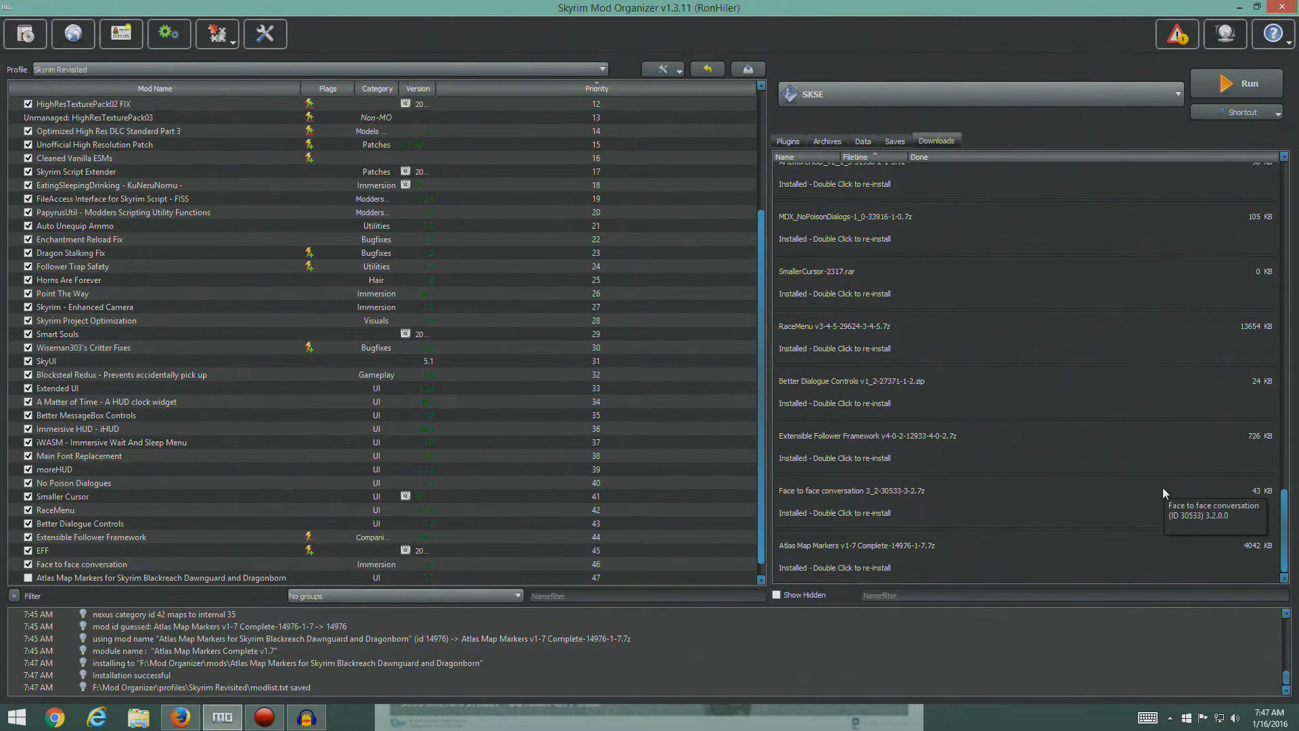
- Enable the Atlas Map Markers mod and show the plugin list
{"action": "left_click", "coordinate": [41, 578]}
{"action": "left_click", "coordinate": [28, 577]}
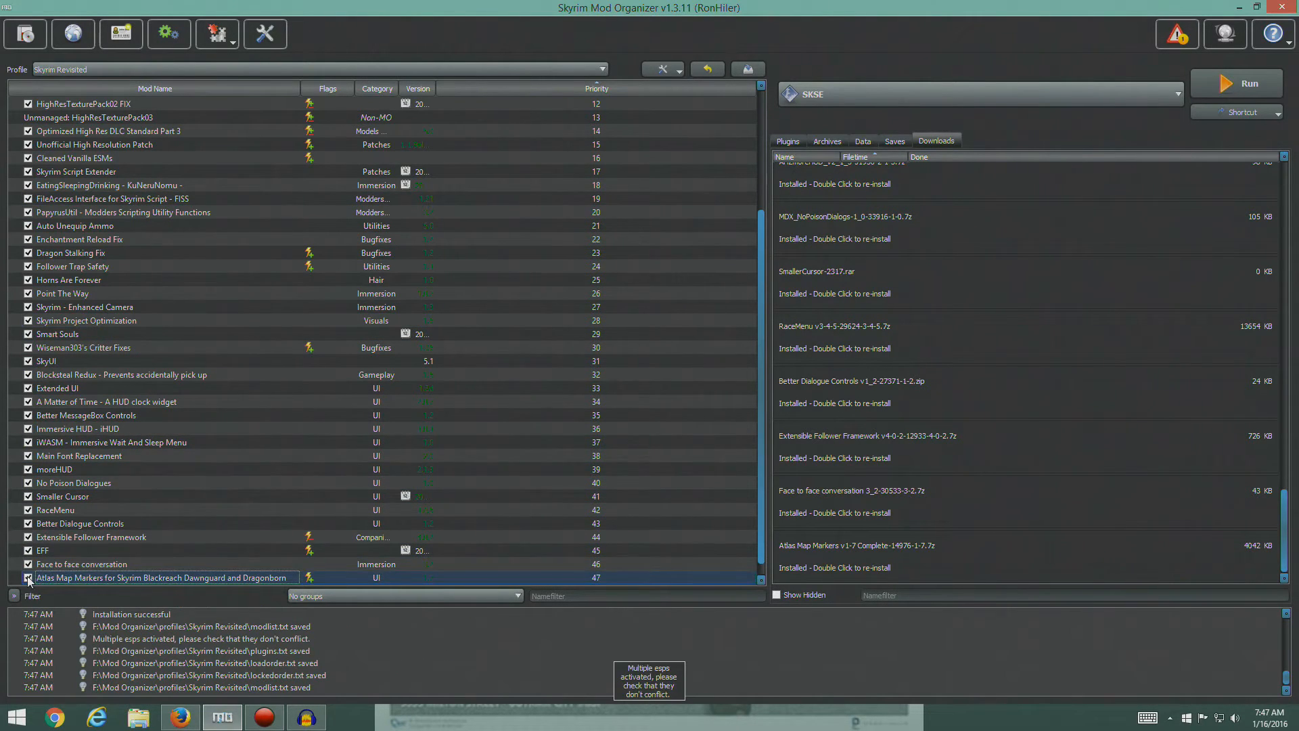
{"action": "left_click", "coordinate": [786, 142]}
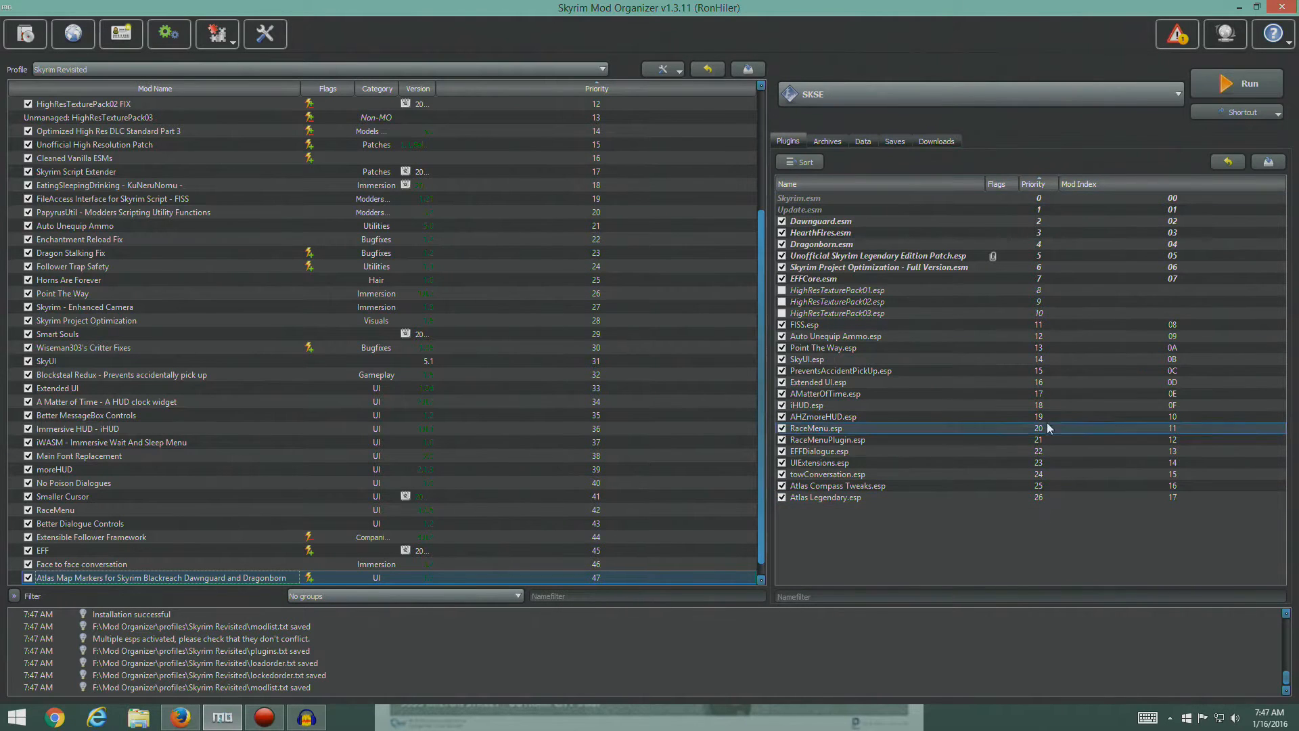
- Examine the contents of the Overwrite entry down to its SKSE Plugins folder and close it
{"action": "scroll", "coordinate": [429, 476], "scroll_direction": "down", "scroll_amount": 1}
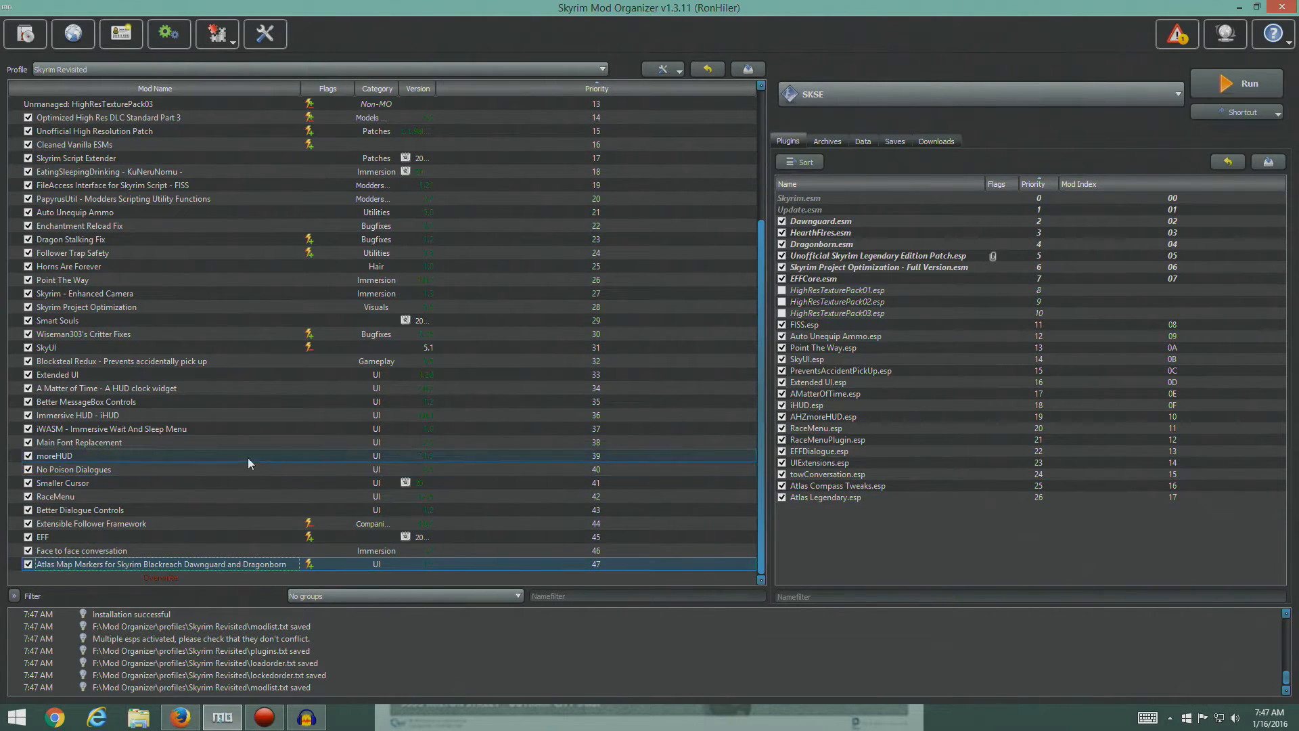
{"action": "double_click", "coordinate": [160, 577]}
{"action": "left_click", "coordinate": [435, 287]}
{"action": "left_click", "coordinate": [449, 300]}
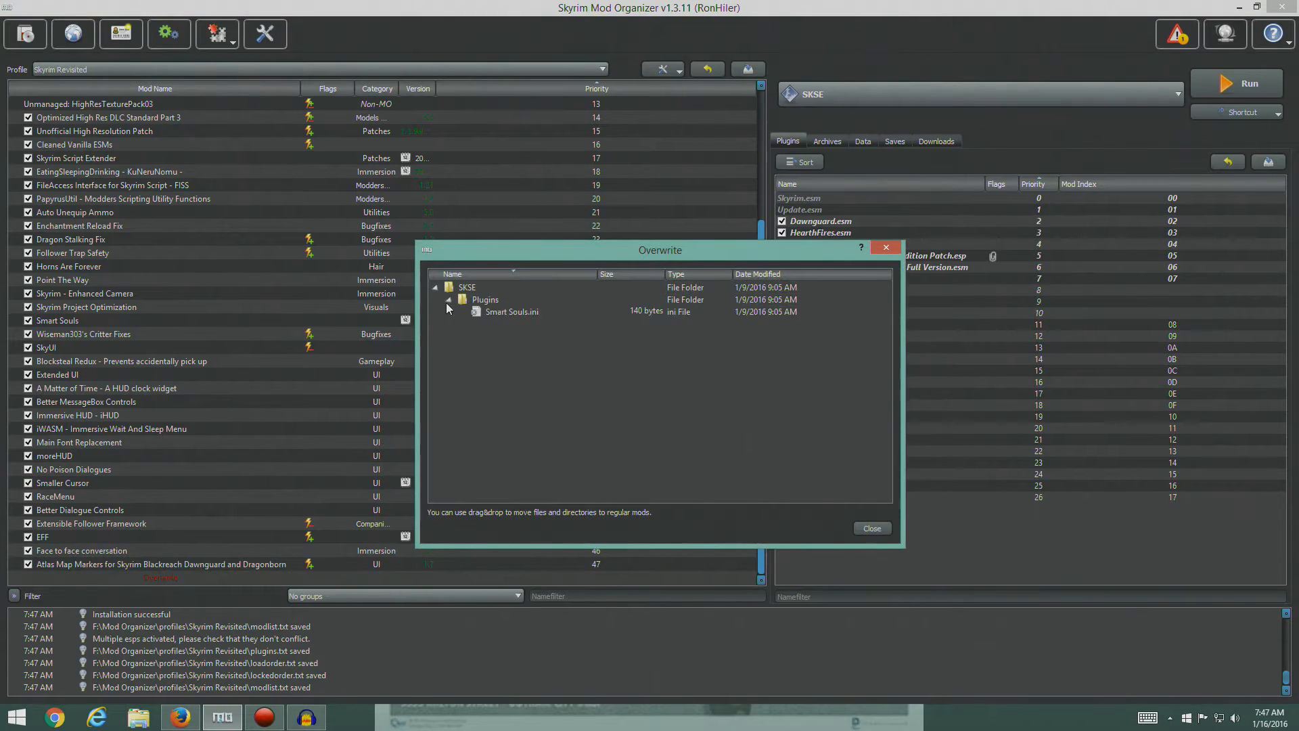
{"action": "left_click", "coordinate": [884, 249]}
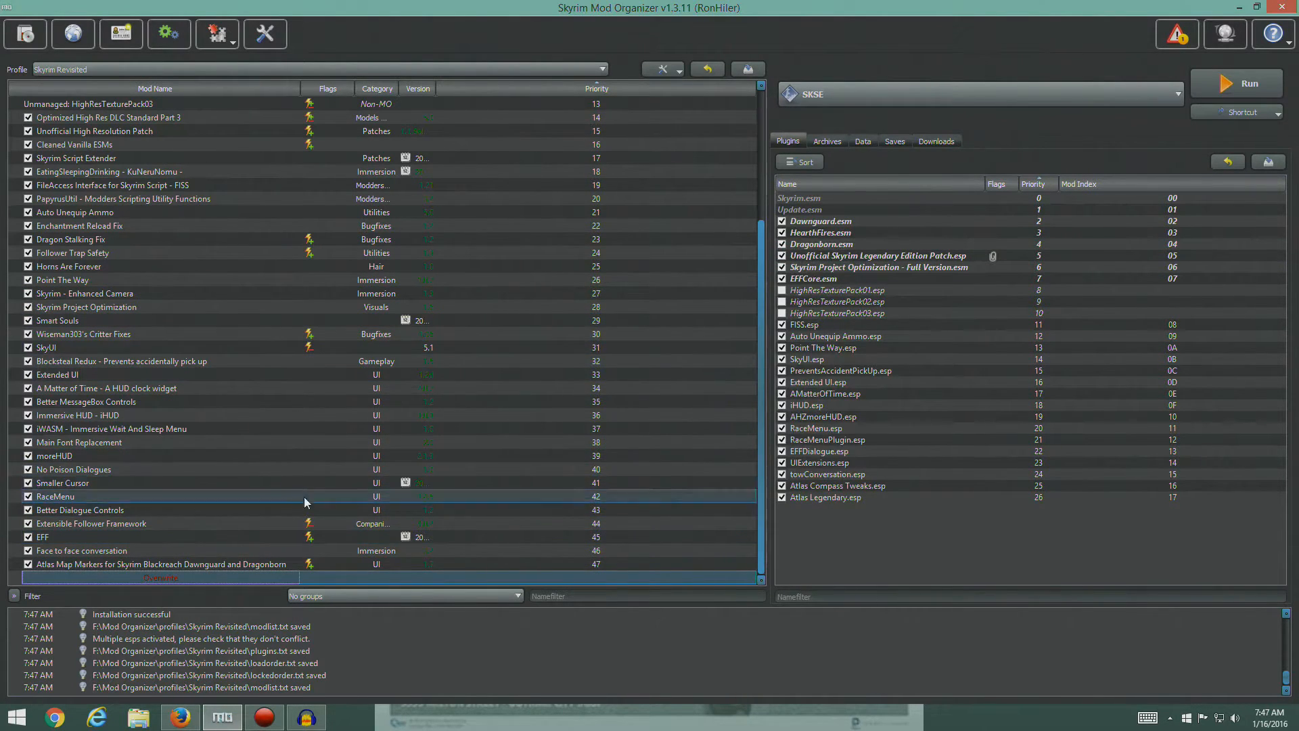
- Switch to Firefox, open the TES5LODGen Nexus page from the guide's Dynamic LOD section, and close the Atlas Map Markers page
{"action": "left_click", "coordinate": [180, 717]}
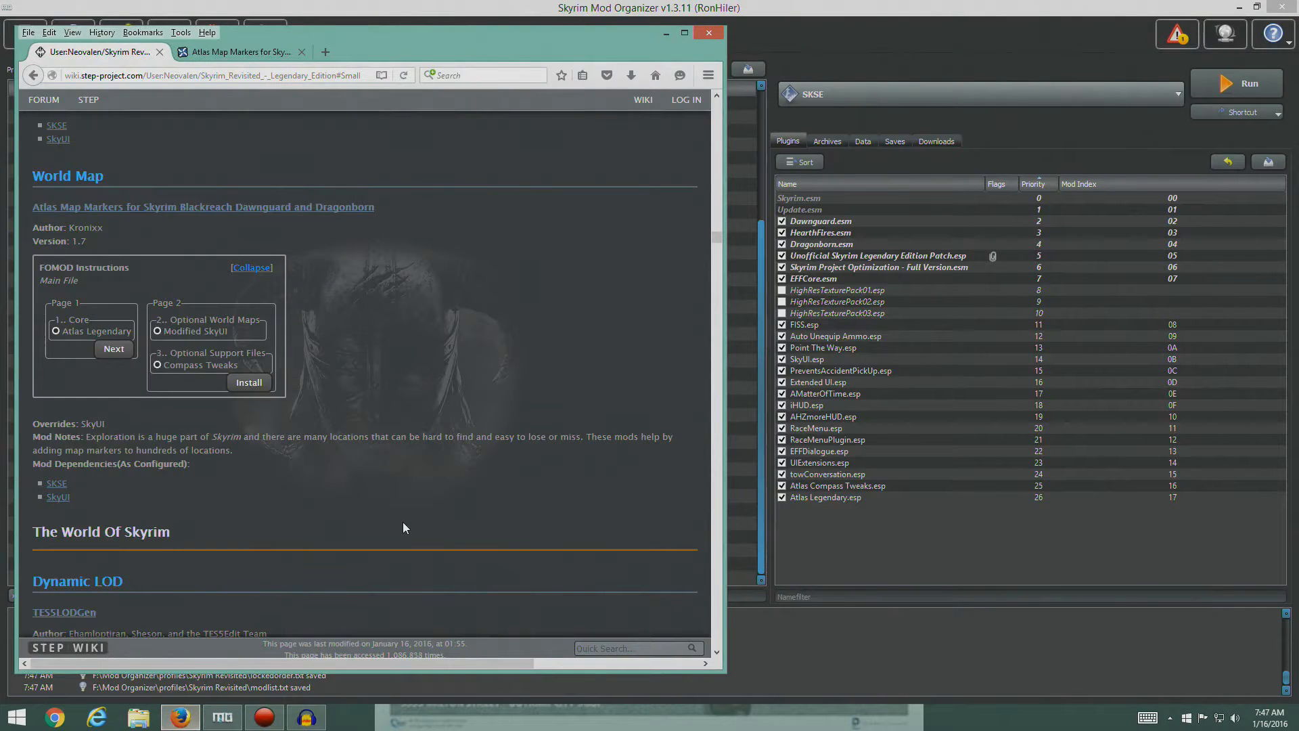
{"action": "scroll", "coordinate": [300, 329], "scroll_direction": "down", "scroll_amount": 6}
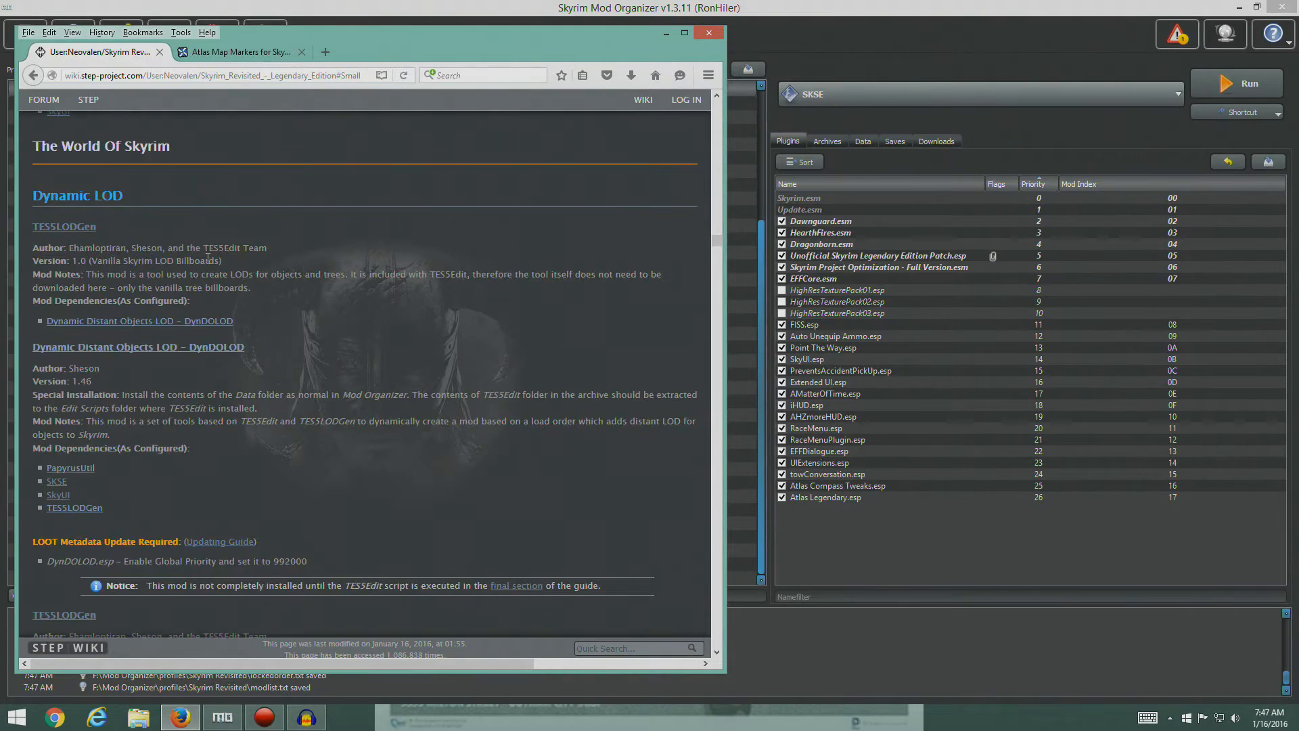
{"action": "scroll", "coordinate": [318, 315], "scroll_direction": "up", "scroll_amount": 6}
{"action": "scroll", "coordinate": [404, 350], "scroll_direction": "down", "scroll_amount": 6}
{"action": "left_click", "coordinate": [80, 228]}
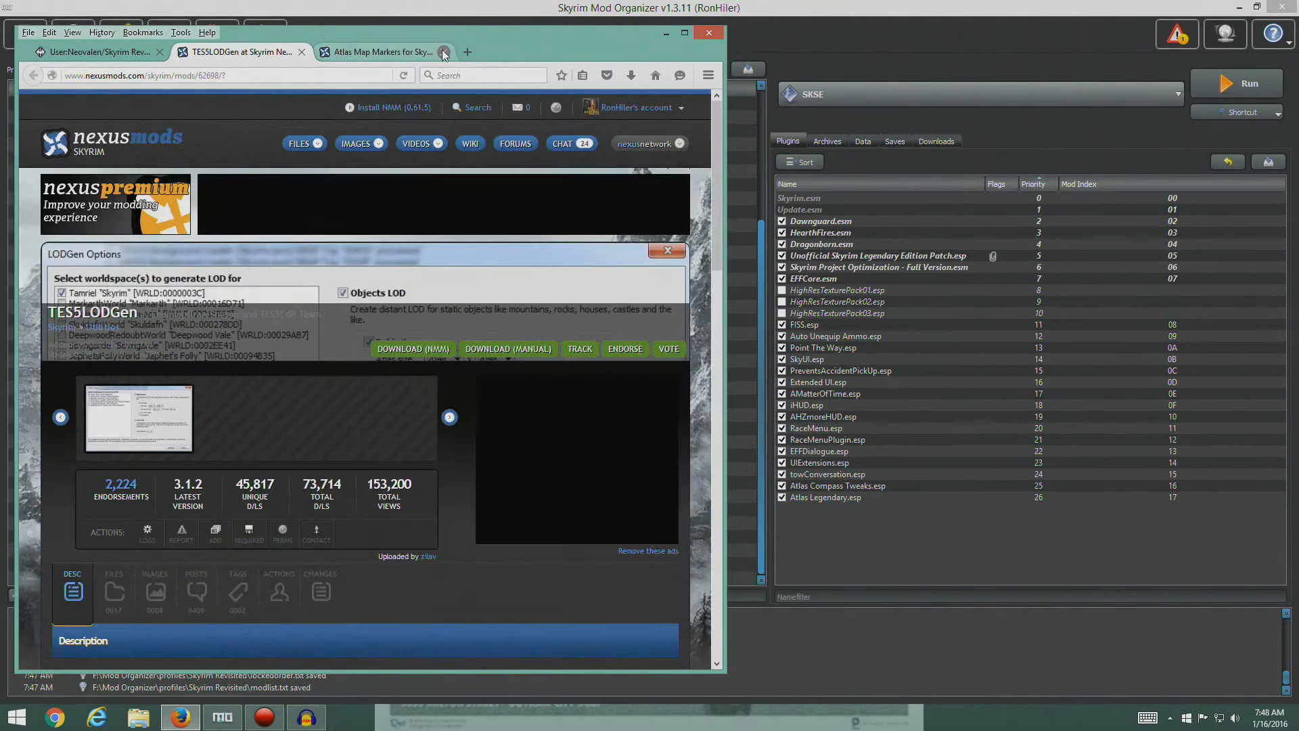
{"action": "left_click", "coordinate": [444, 53]}
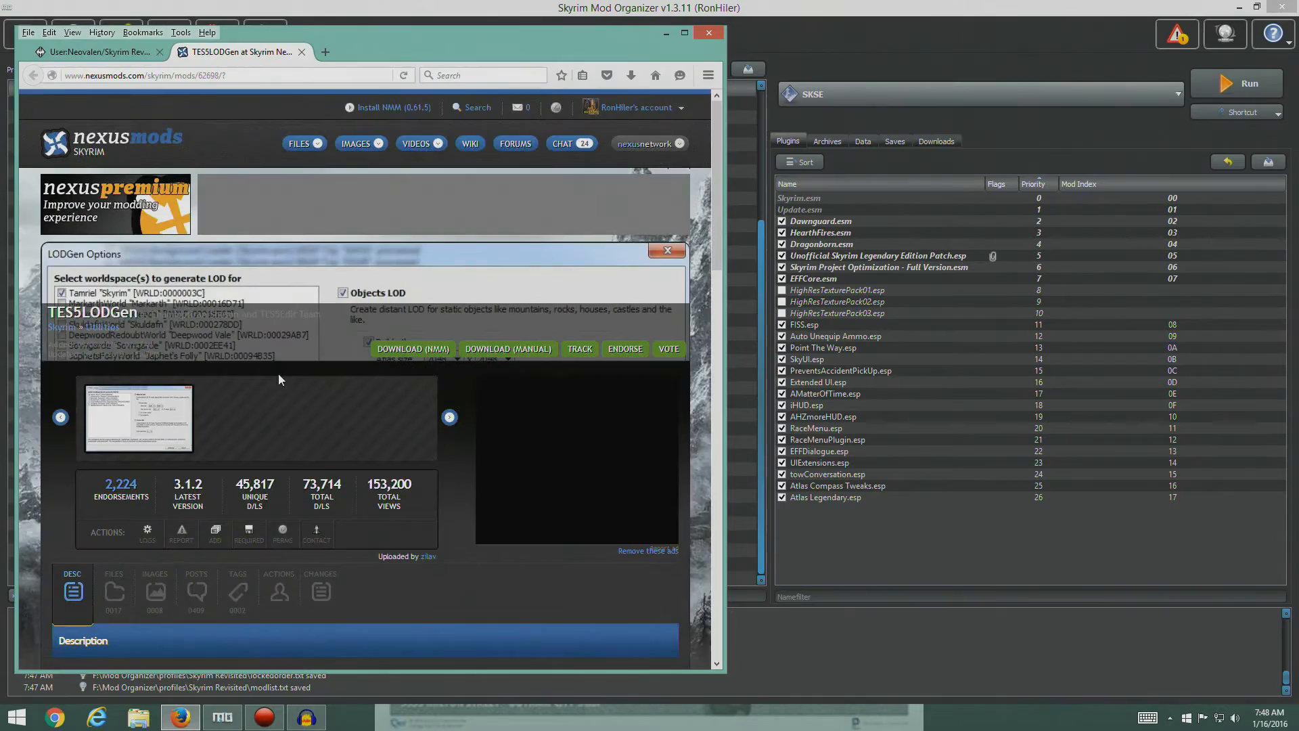
- Show the TES5LODGen files and download Vanilla Skyrim LOD Billboards with the manager
{"action": "scroll", "coordinate": [291, 422], "scroll_direction": "down", "scroll_amount": 5}
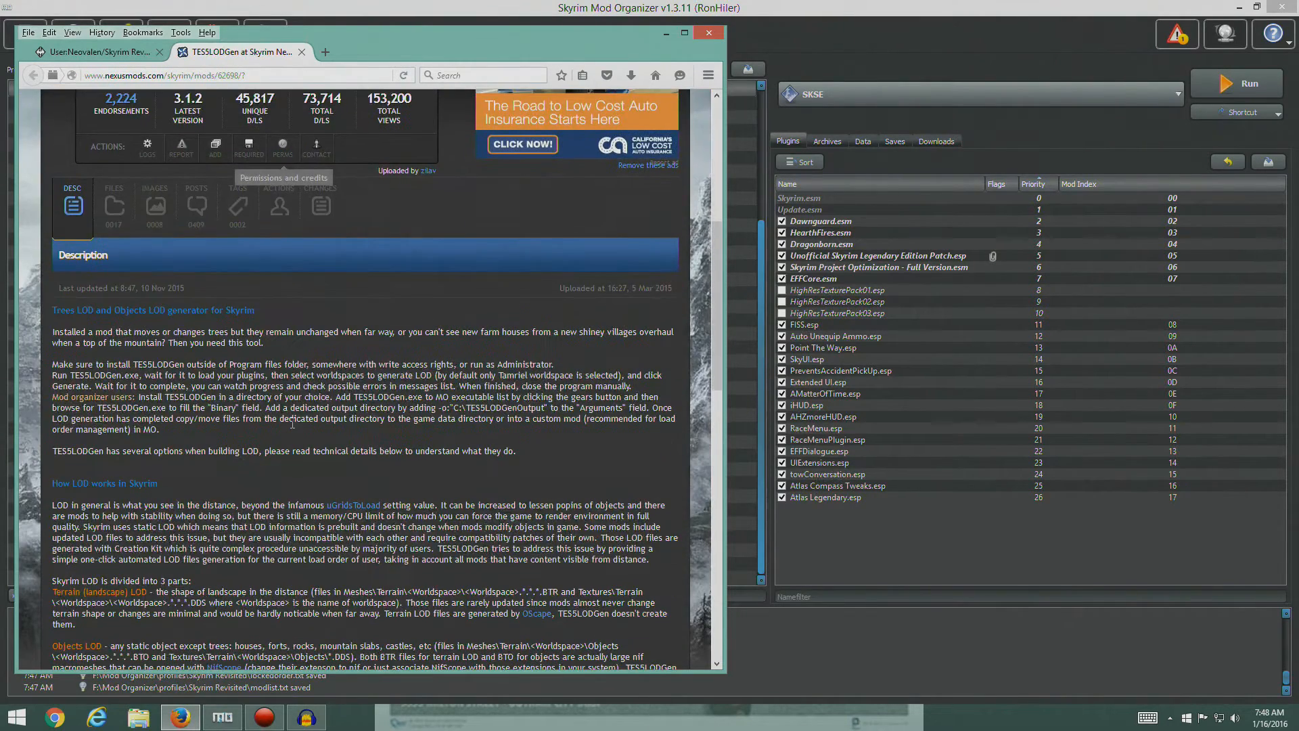
{"action": "left_click", "coordinate": [128, 195]}
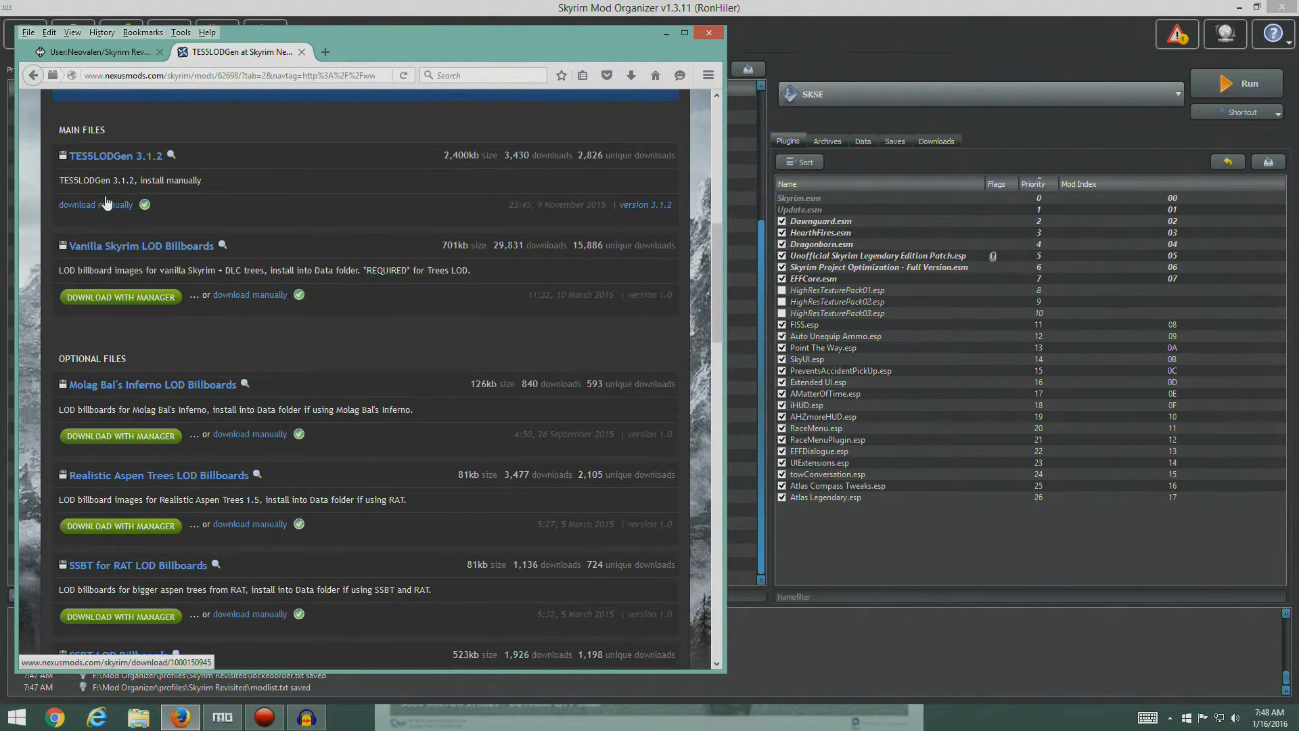
{"action": "scroll", "coordinate": [109, 324], "scroll_direction": "up", "scroll_amount": 2}
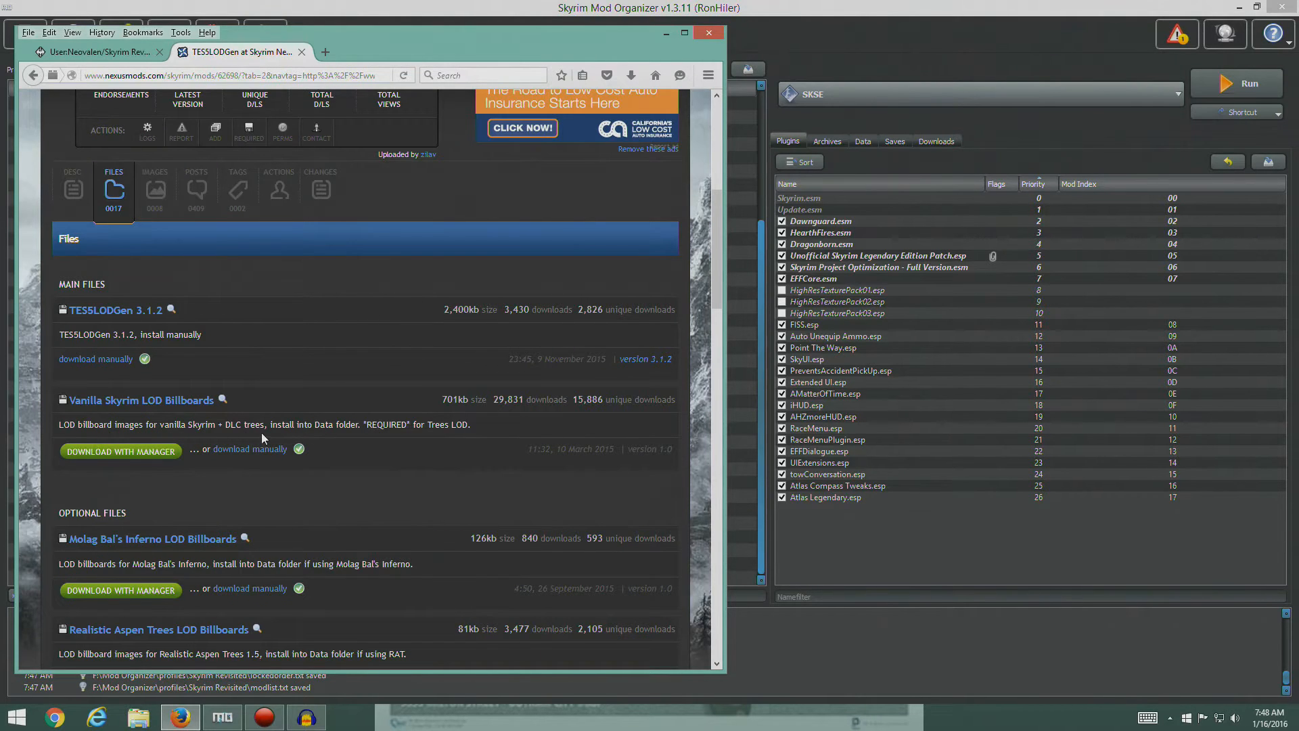
{"action": "left_click", "coordinate": [149, 452]}
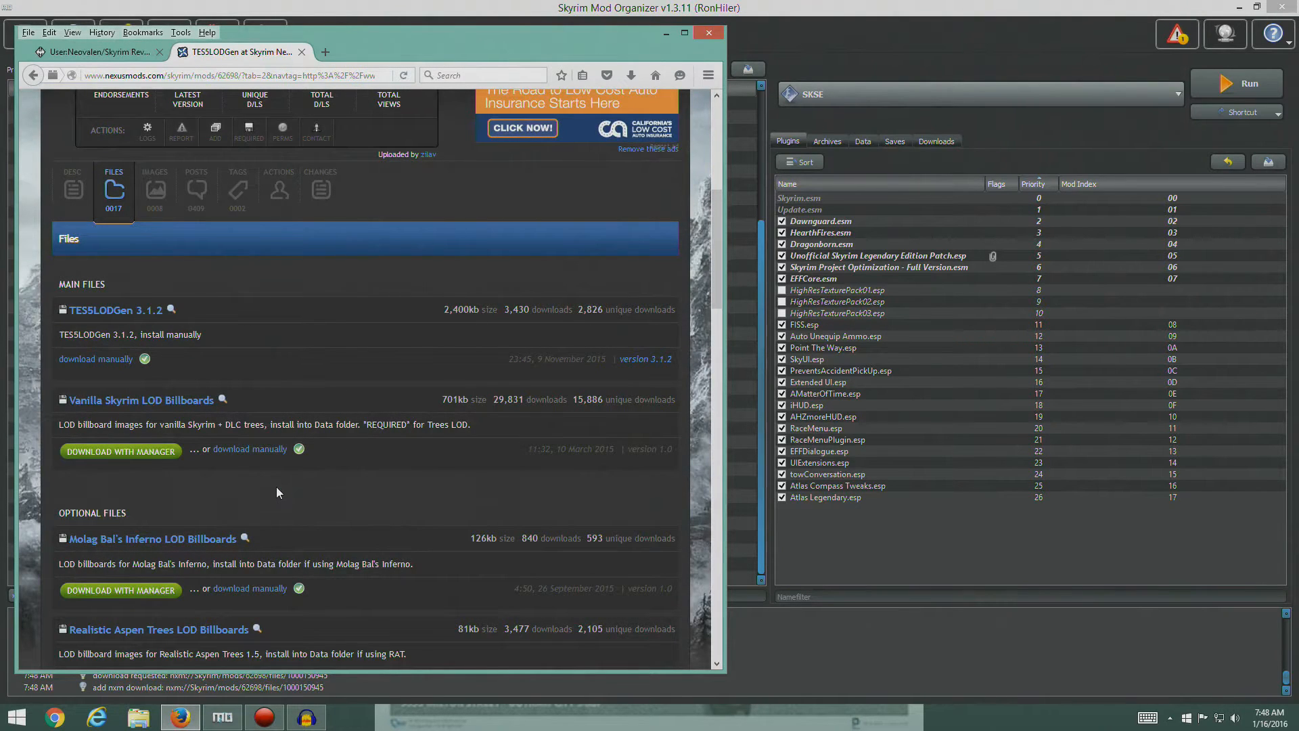
- Switch to Mod Organizer and start a manual installation of the downloaded Vanilla Skyrim LOD Billboards archive
{"action": "left_click", "coordinate": [881, 540]}
{"action": "left_click", "coordinate": [936, 142]}
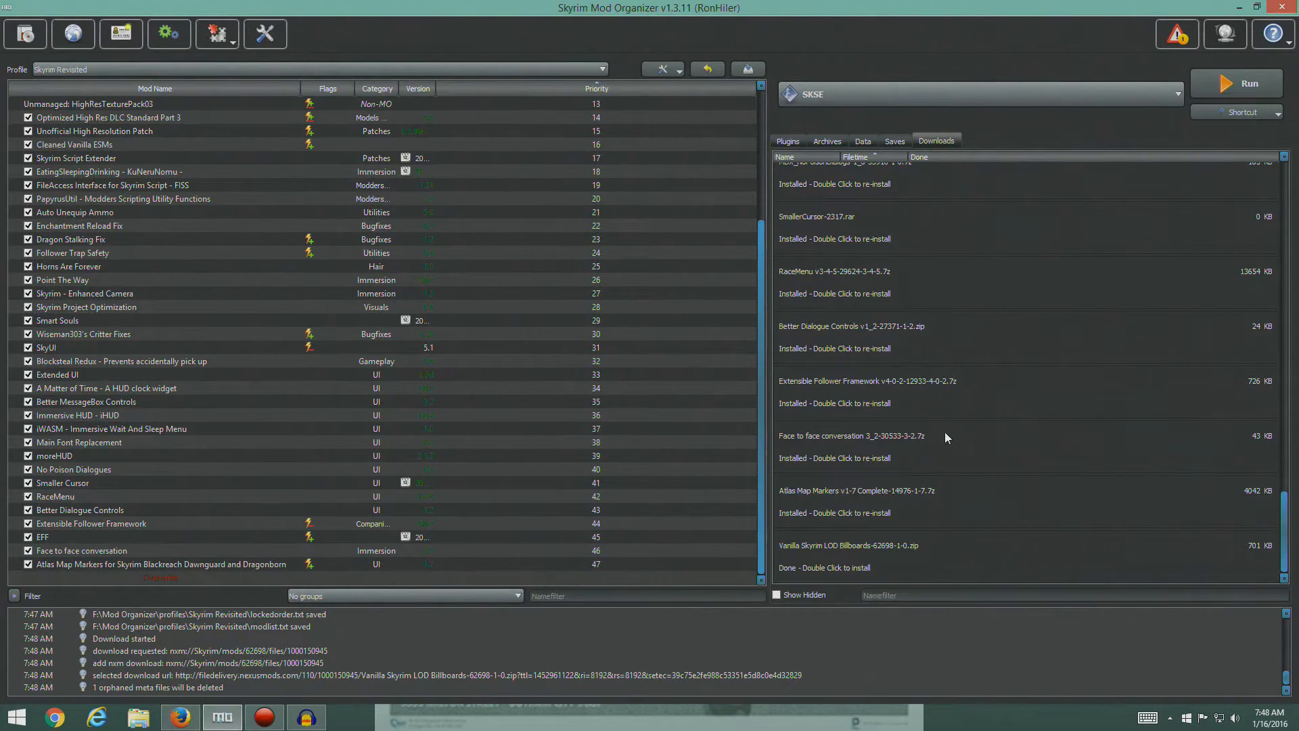
{"action": "double_click", "coordinate": [834, 558]}
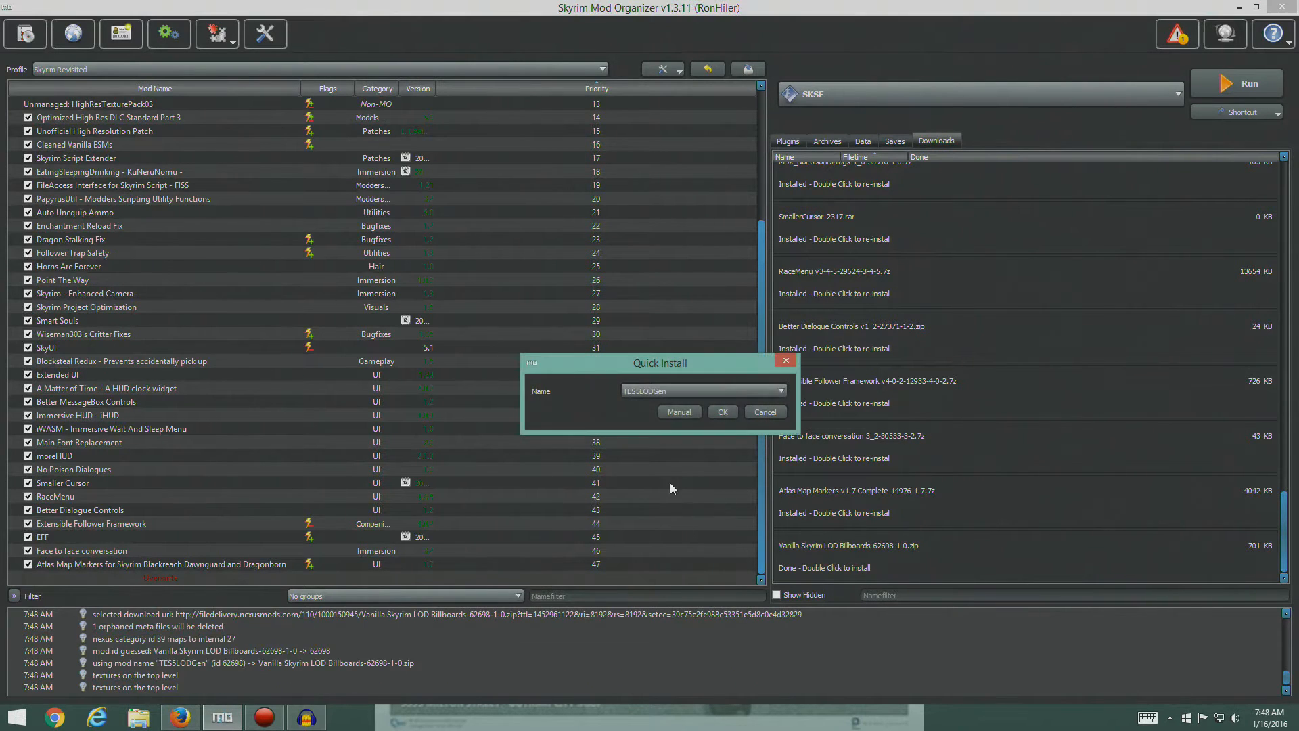
{"action": "left_click", "coordinate": [678, 412]}
{"action": "left_click_drag", "start_coordinate": [653, 260], "coordinate": [452, 195]}
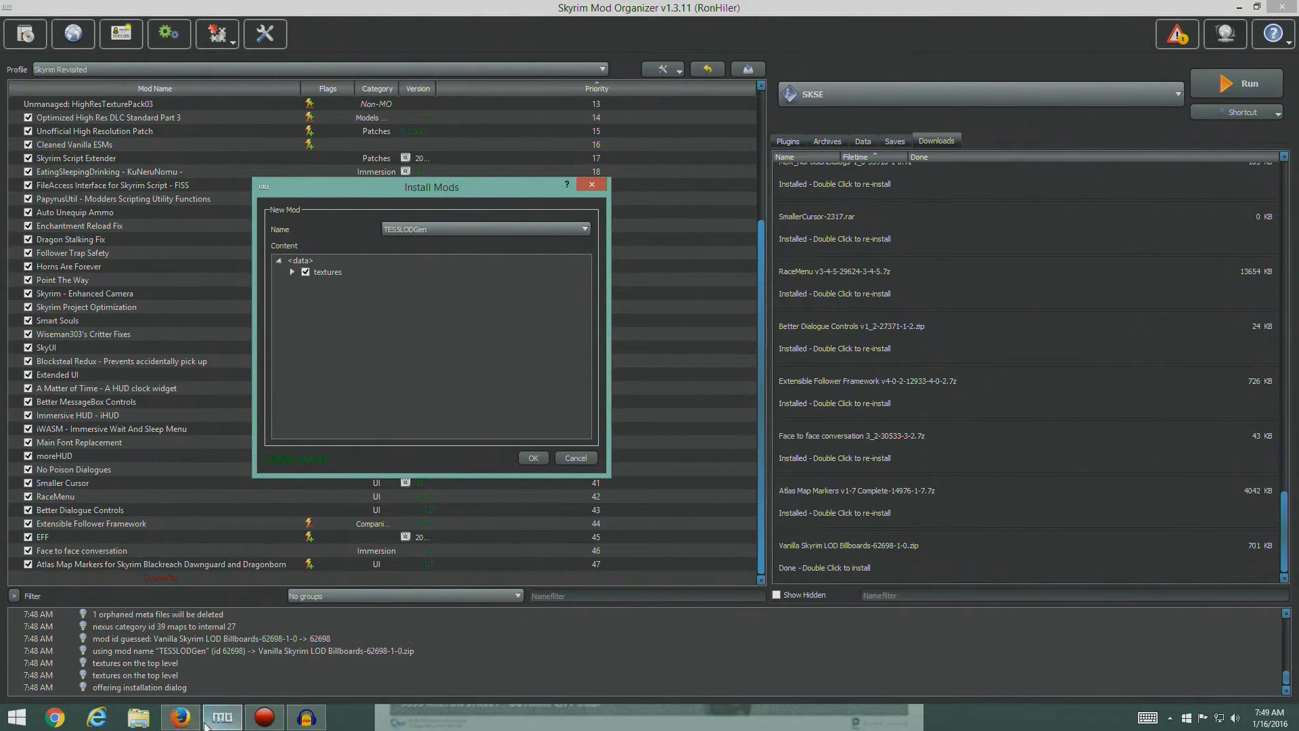
- Close the TES5LODGen Nexus page in Firefox, return to Mod Organizer, and finish installing the billboards under the name TES5LODGen
{"action": "left_click", "coordinate": [183, 721]}
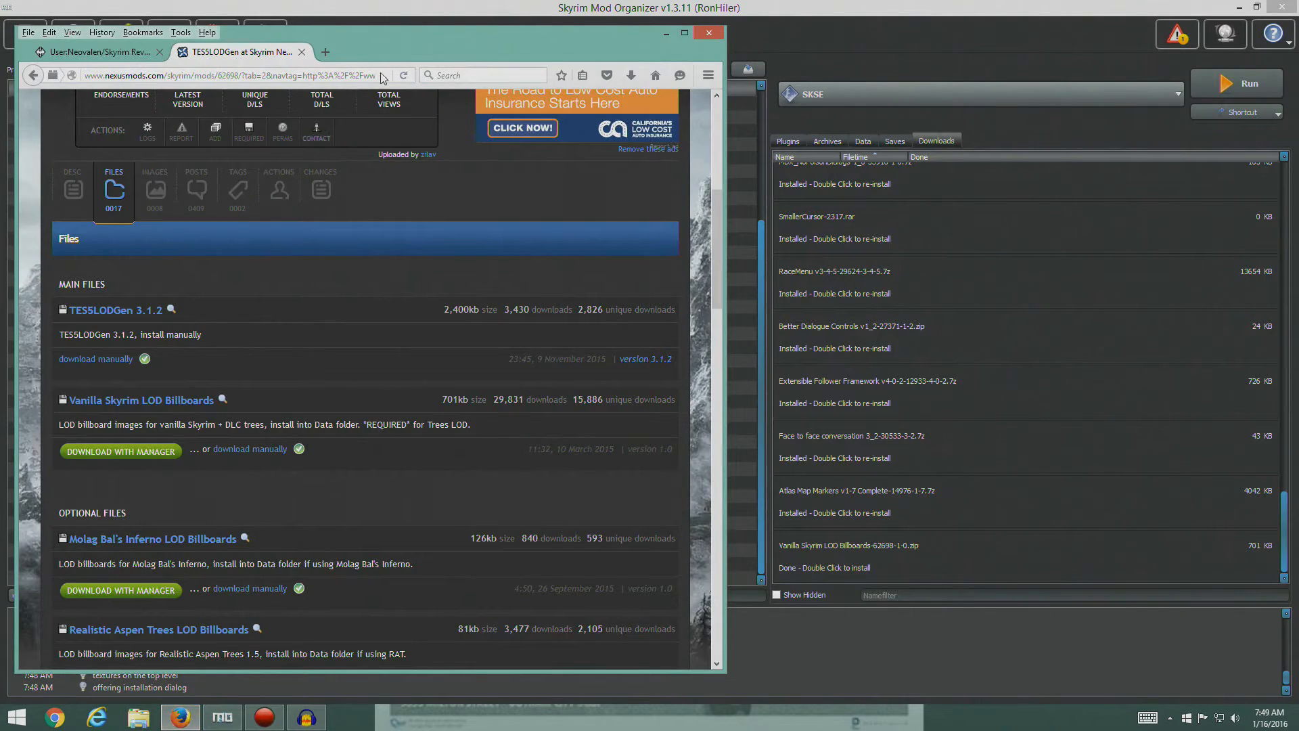
{"action": "left_click", "coordinate": [301, 52]}
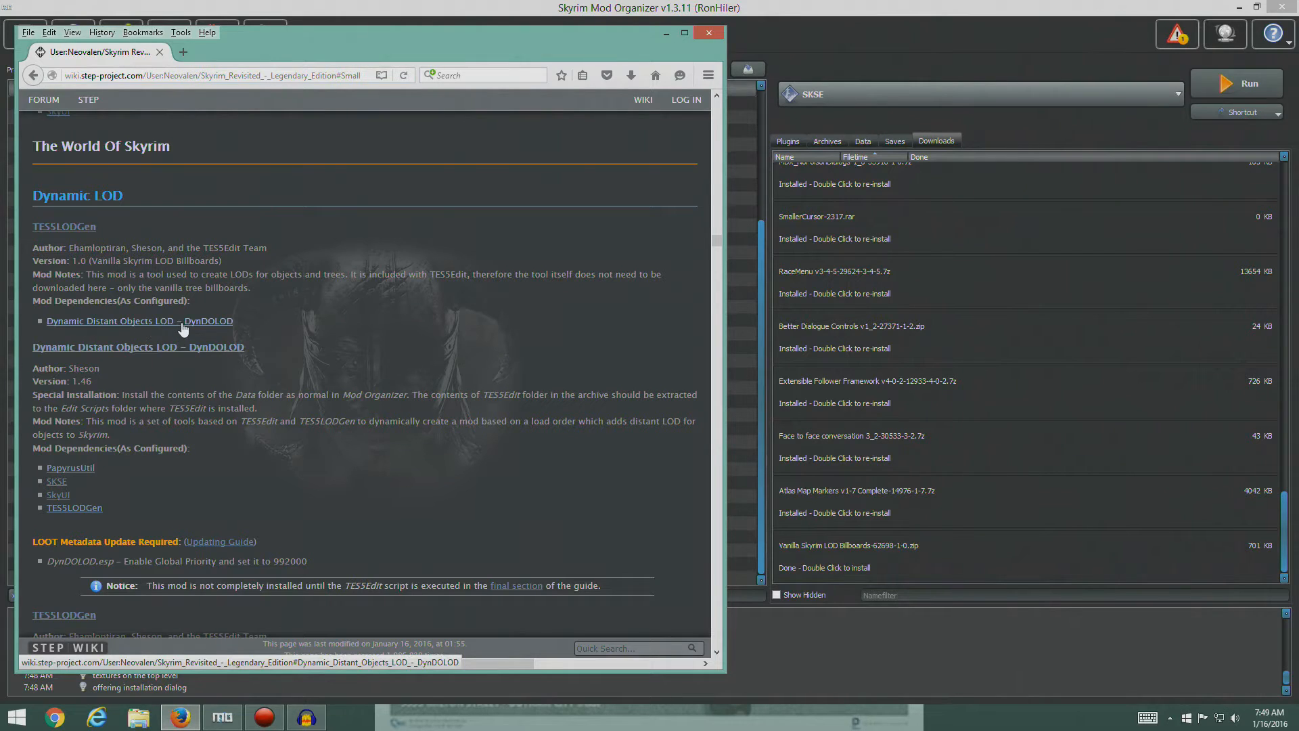
{"action": "left_click", "coordinate": [235, 719]}
{"action": "left_click", "coordinate": [534, 458]}
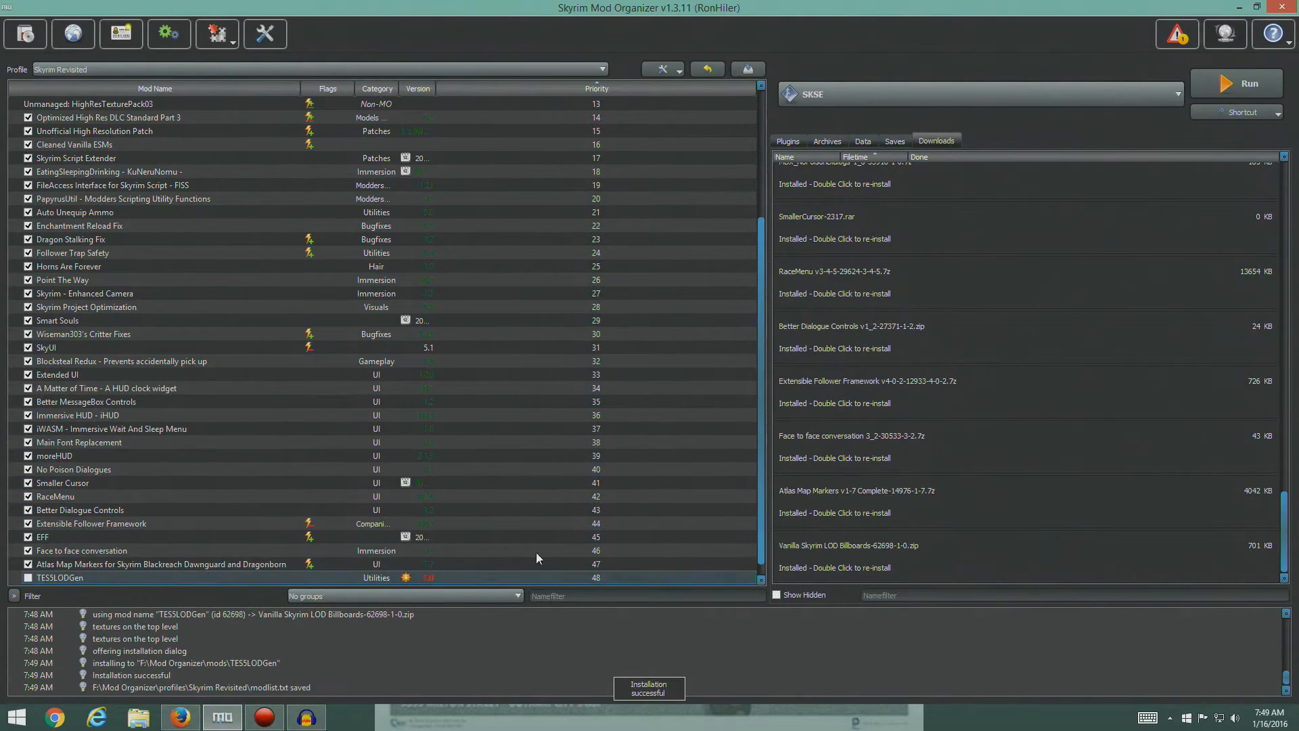
{"action": "scroll", "coordinate": [521, 541], "scroll_direction": "down", "scroll_amount": 1}
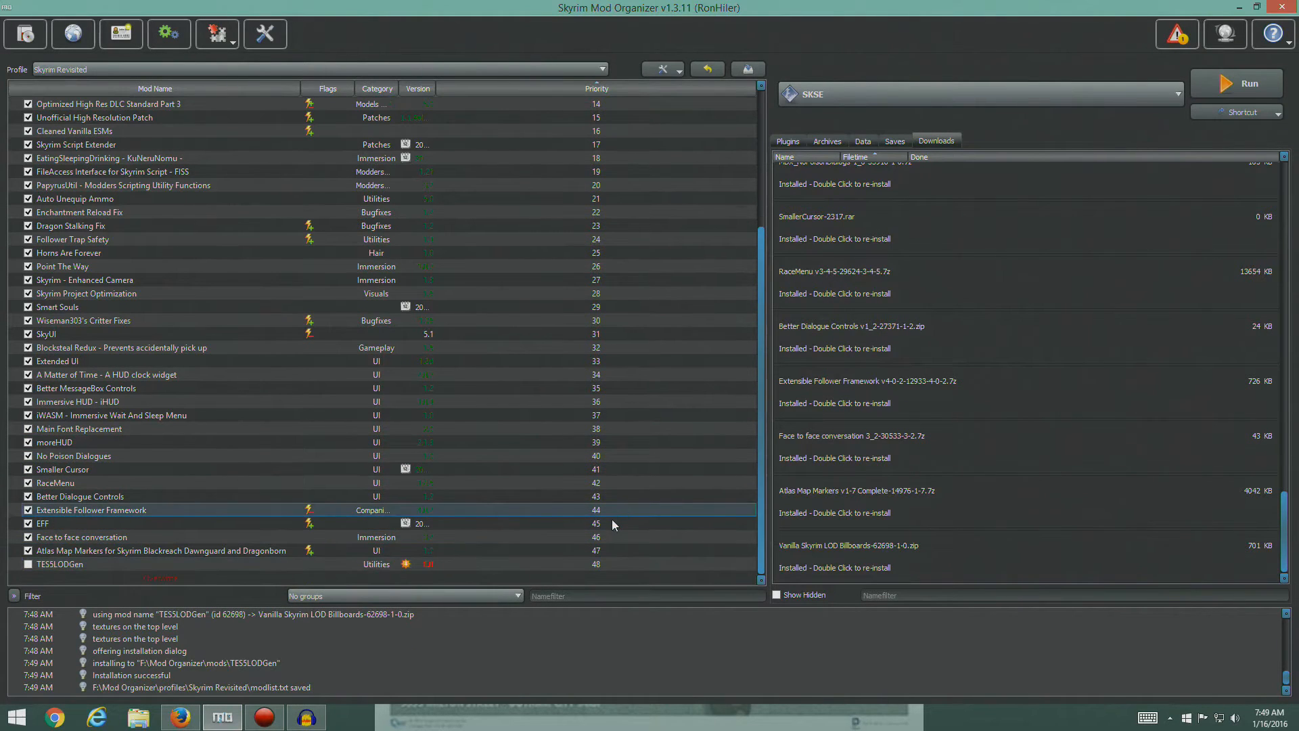
- Show the plugin list, enable the TES5LODGen mod, and close its Nexus page in Firefox
{"action": "left_click", "coordinate": [788, 141]}
{"action": "left_click", "coordinate": [28, 563]}
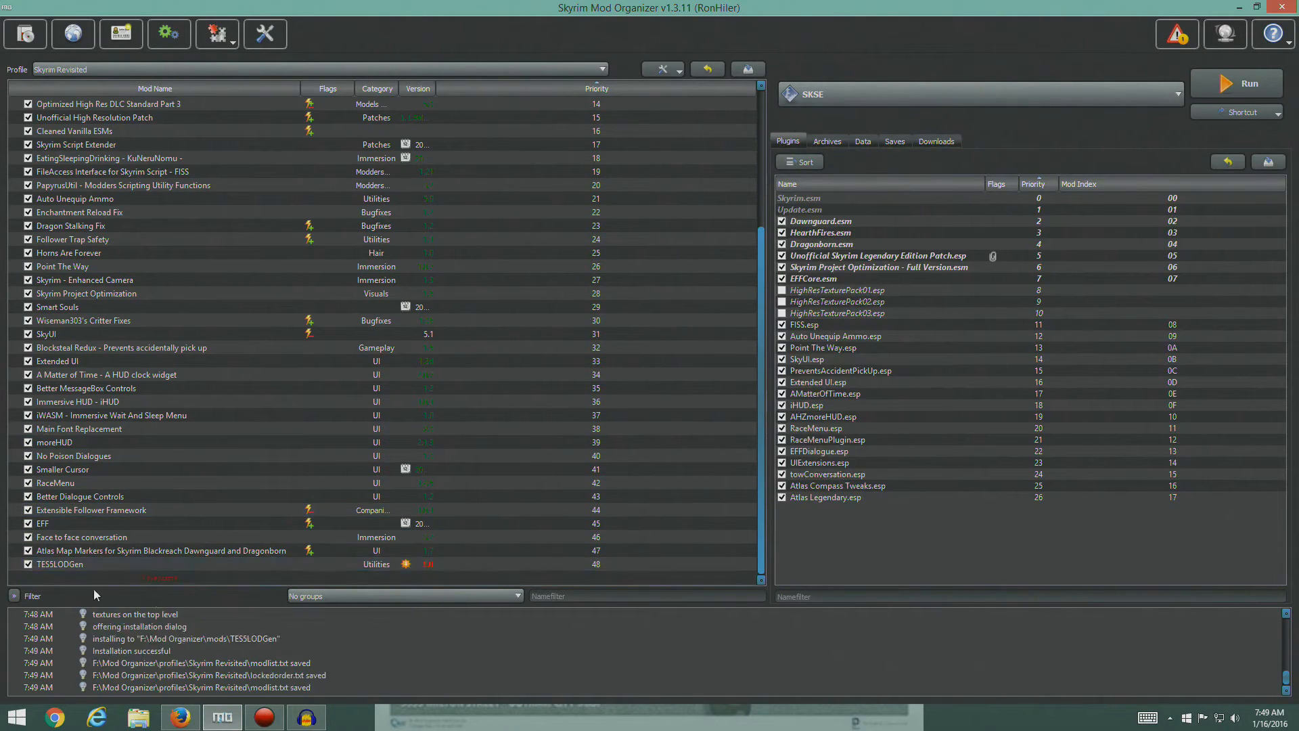
{"action": "left_click", "coordinate": [180, 717]}
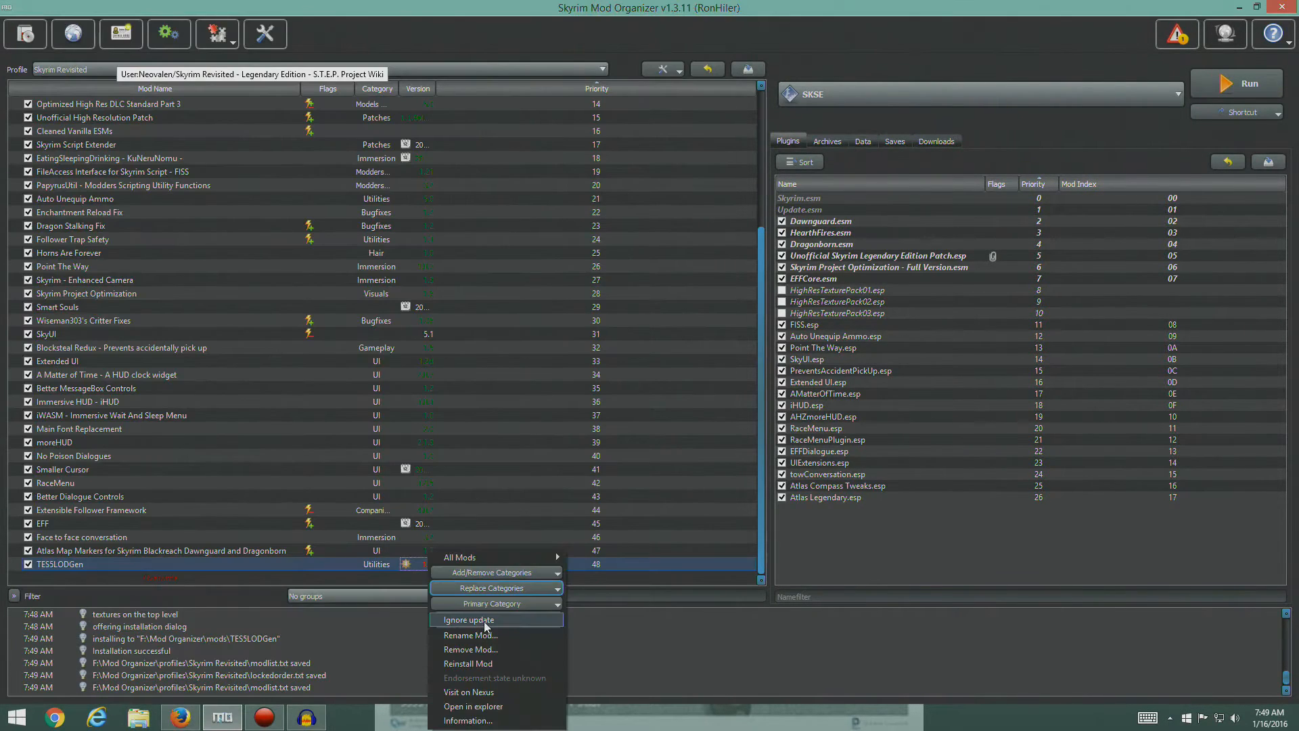
{"action": "left_click", "coordinate": [485, 621]}
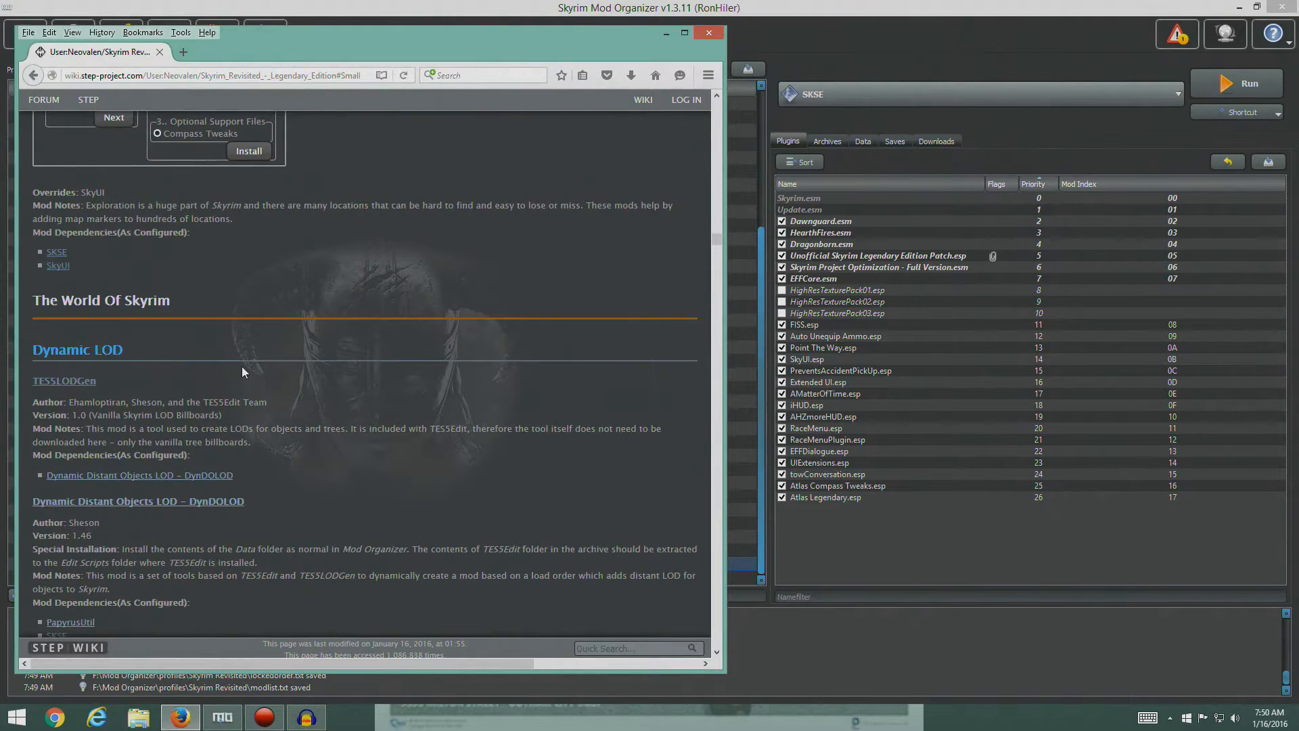
- Open the Dynamic Distant Objects LOD - DynDOLOD Nexus page from the guide in Firefox and show its files
{"action": "scroll", "coordinate": [242, 367], "scroll_direction": "down", "scroll_amount": 5}
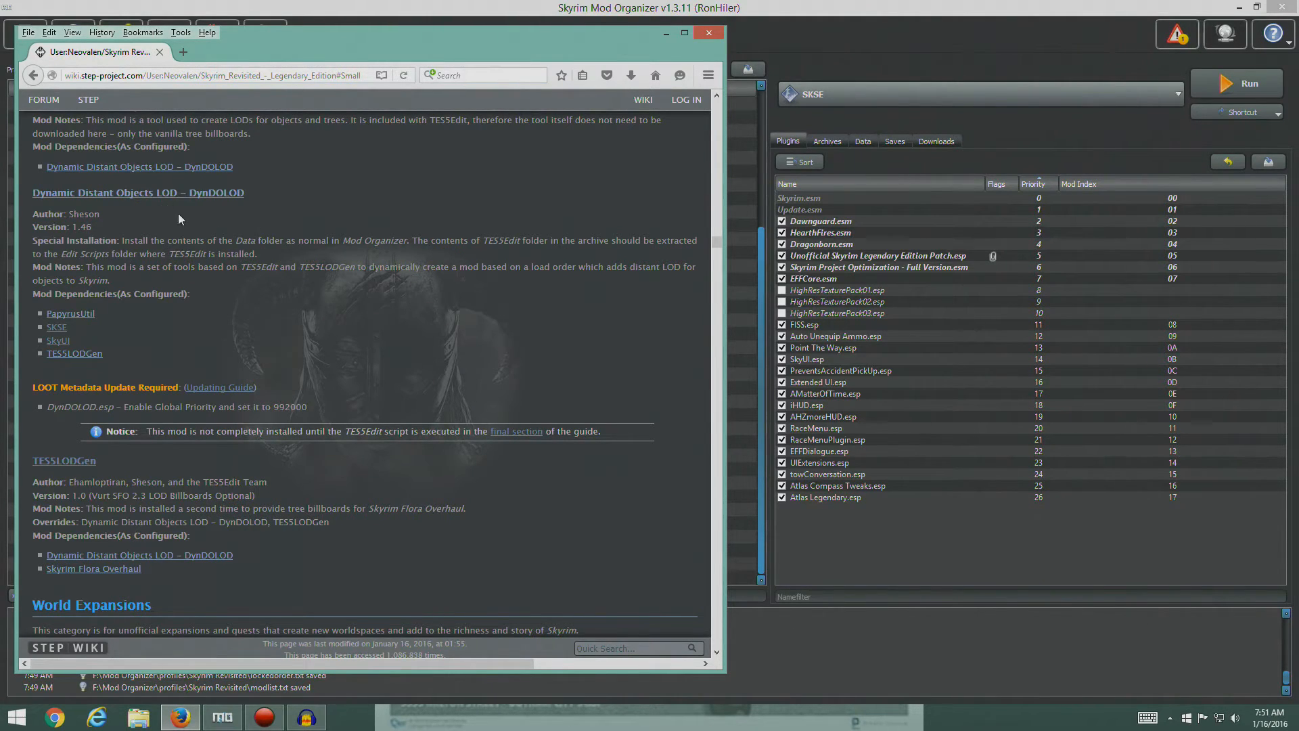
{"action": "left_click", "coordinate": [136, 193]}
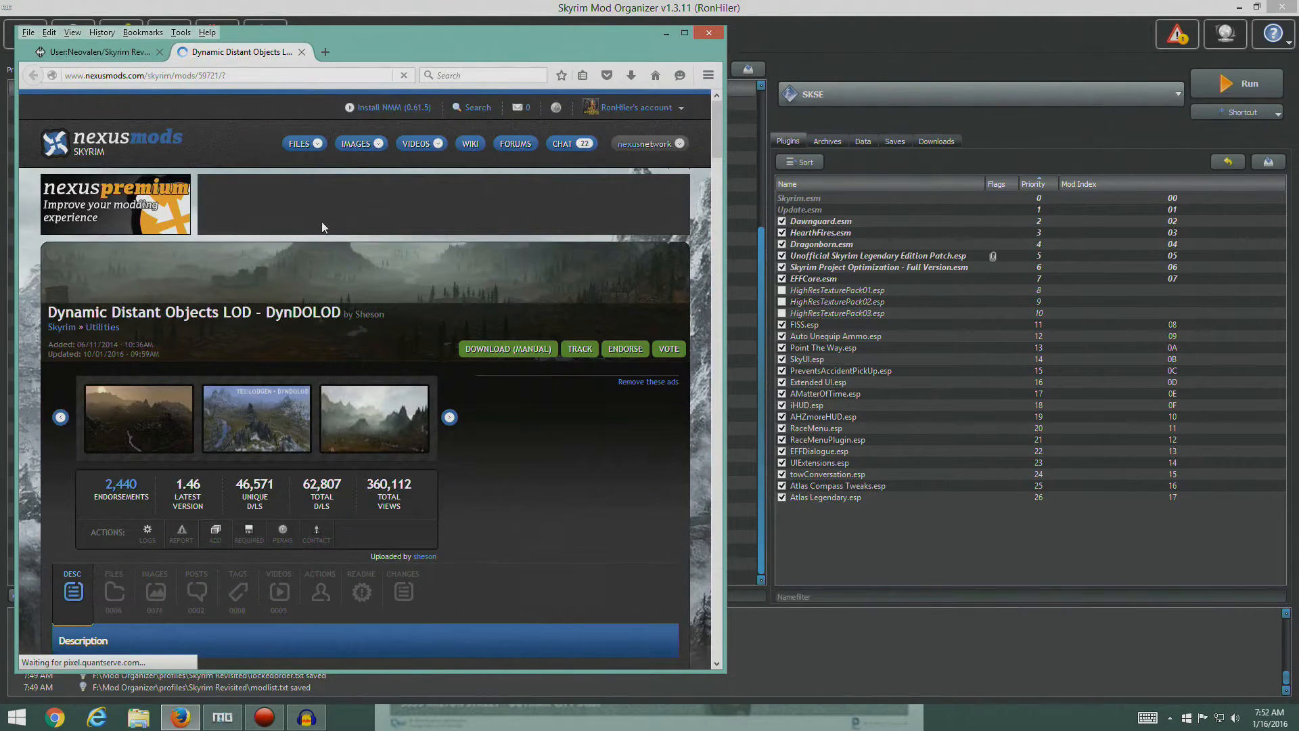
{"action": "scroll", "coordinate": [410, 395], "scroll_direction": "down", "scroll_amount": 7}
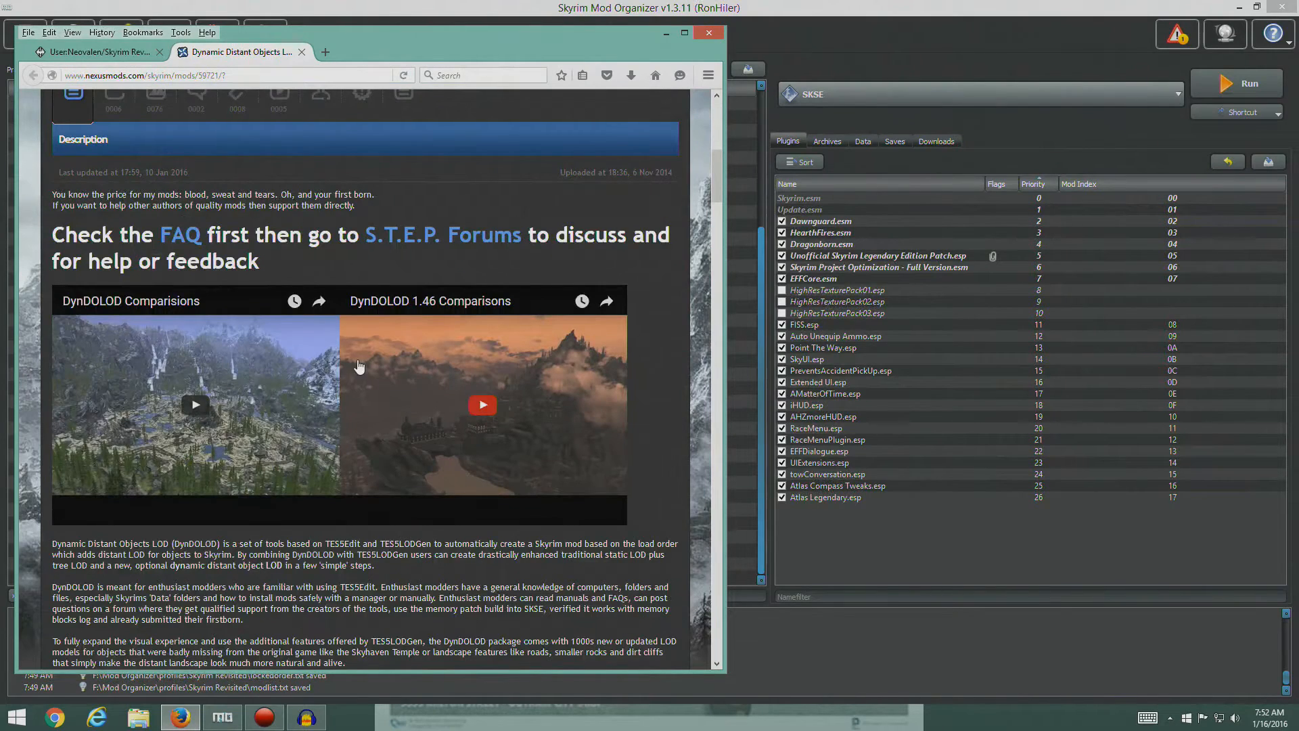
{"action": "scroll", "coordinate": [359, 436], "scroll_direction": "up", "scroll_amount": 7}
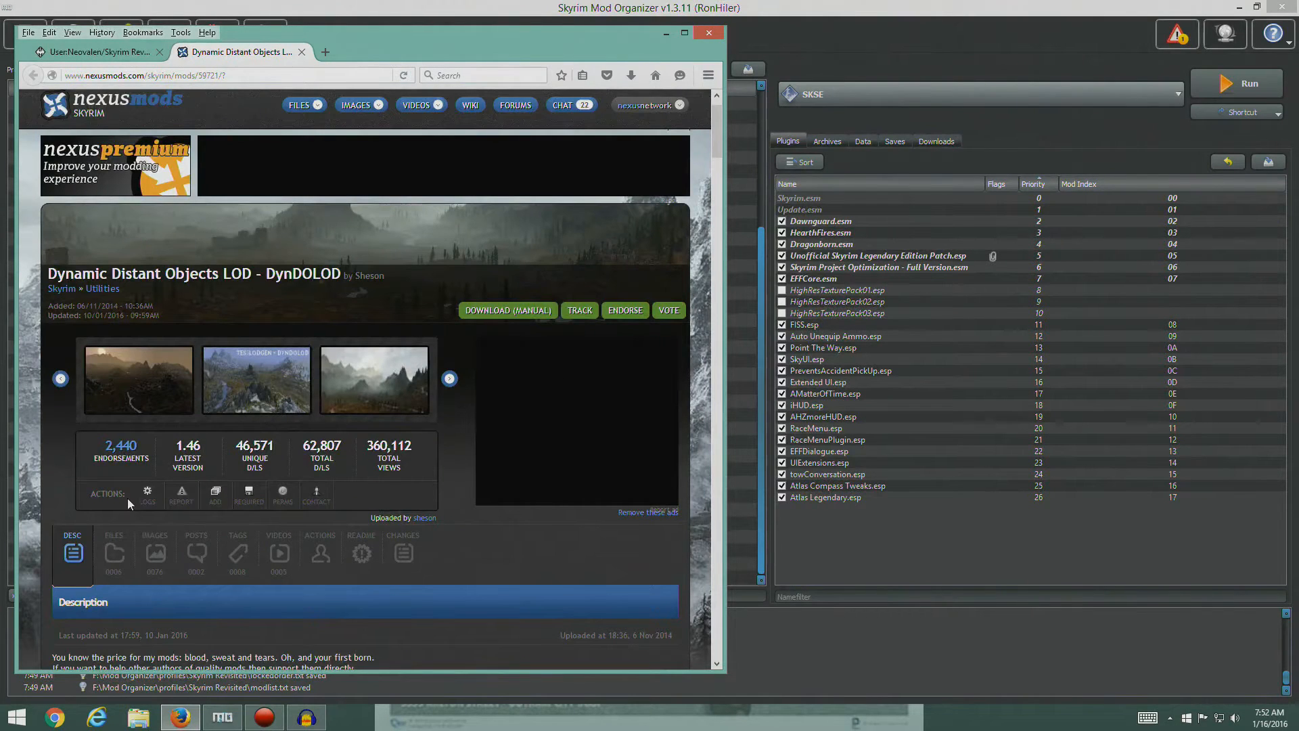
{"action": "left_click", "coordinate": [116, 556]}
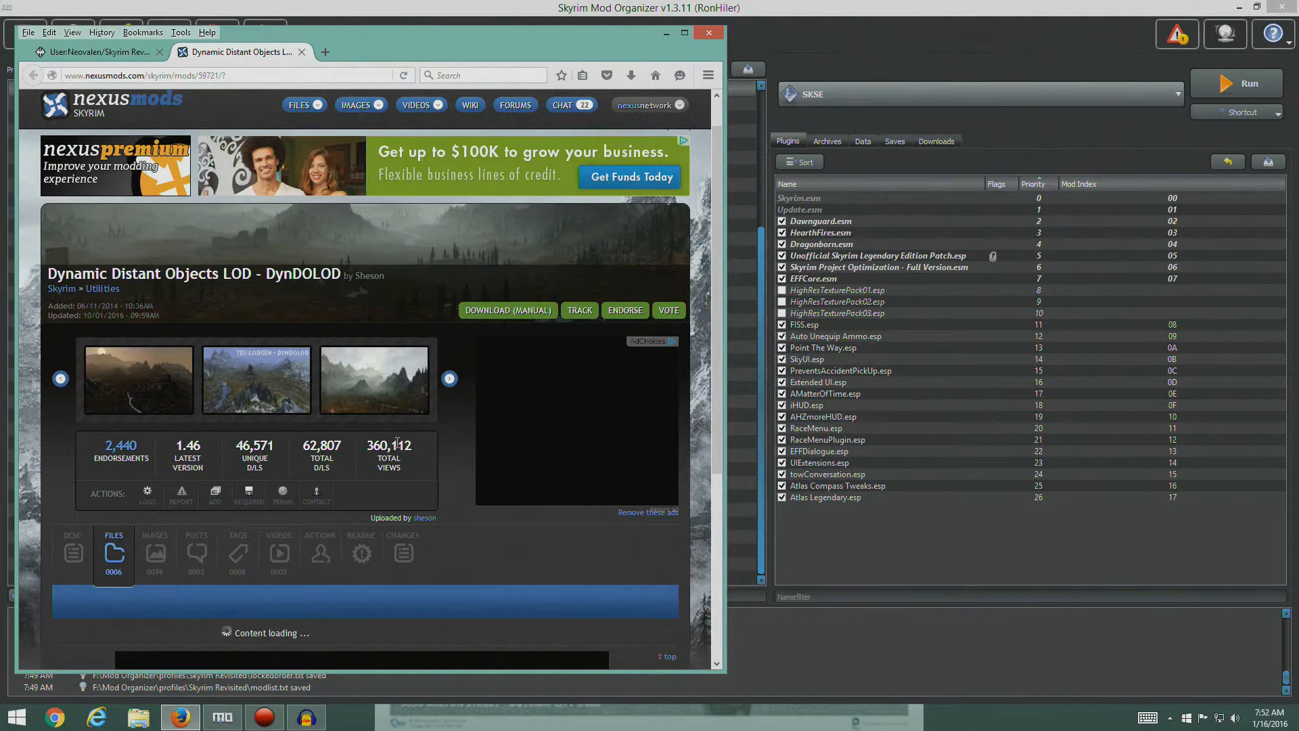
{"action": "scroll", "coordinate": [405, 436], "scroll_direction": "down", "scroll_amount": 5}
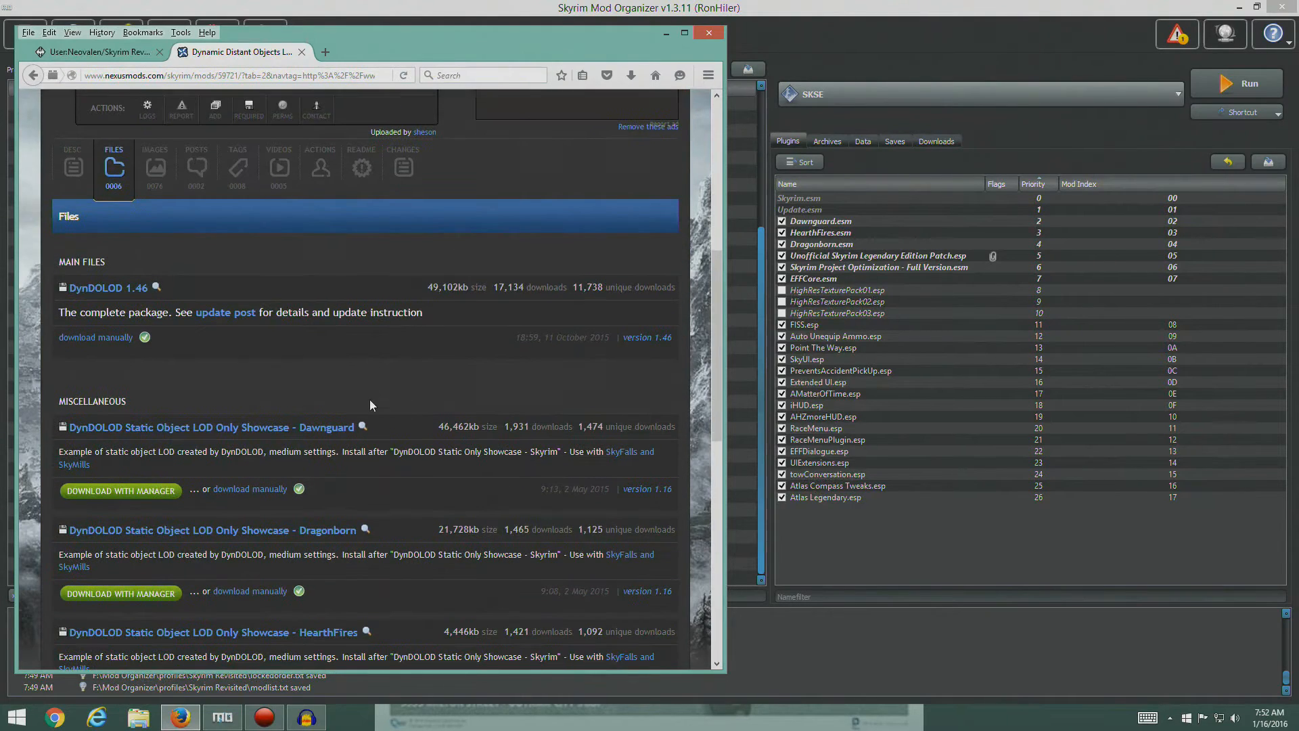
- Check the guide's DynDOLOD installation notes, and manually download the DynDOLOD 1.46 main file, saving the archive
{"action": "left_click", "coordinate": [100, 52]}
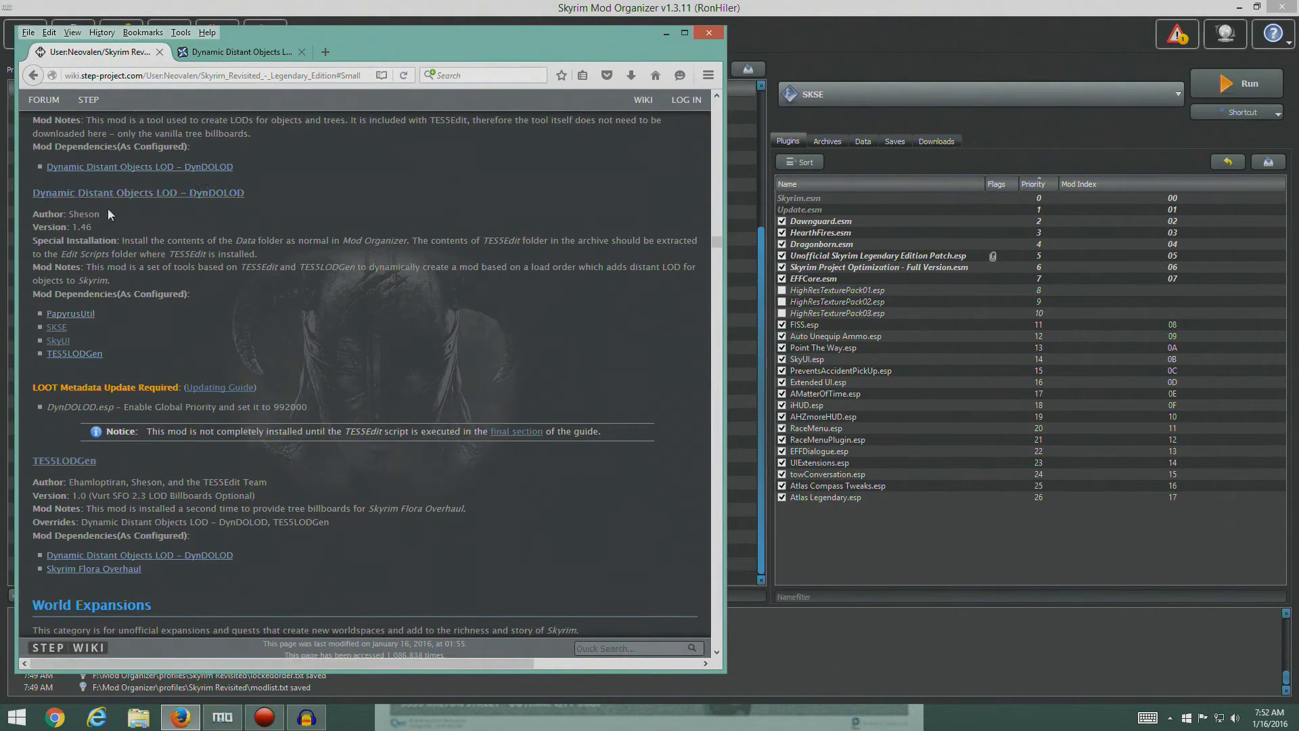
{"action": "left_click", "coordinate": [217, 54]}
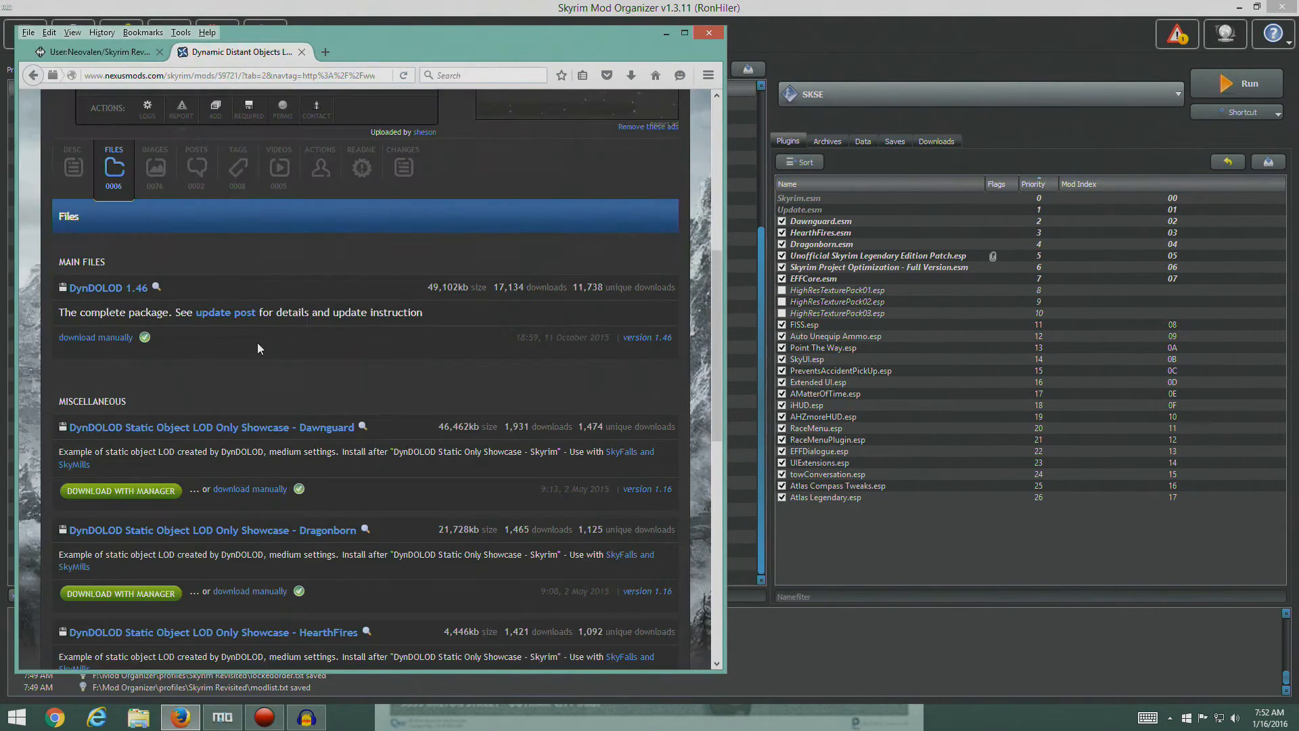
{"action": "left_click", "coordinate": [115, 52]}
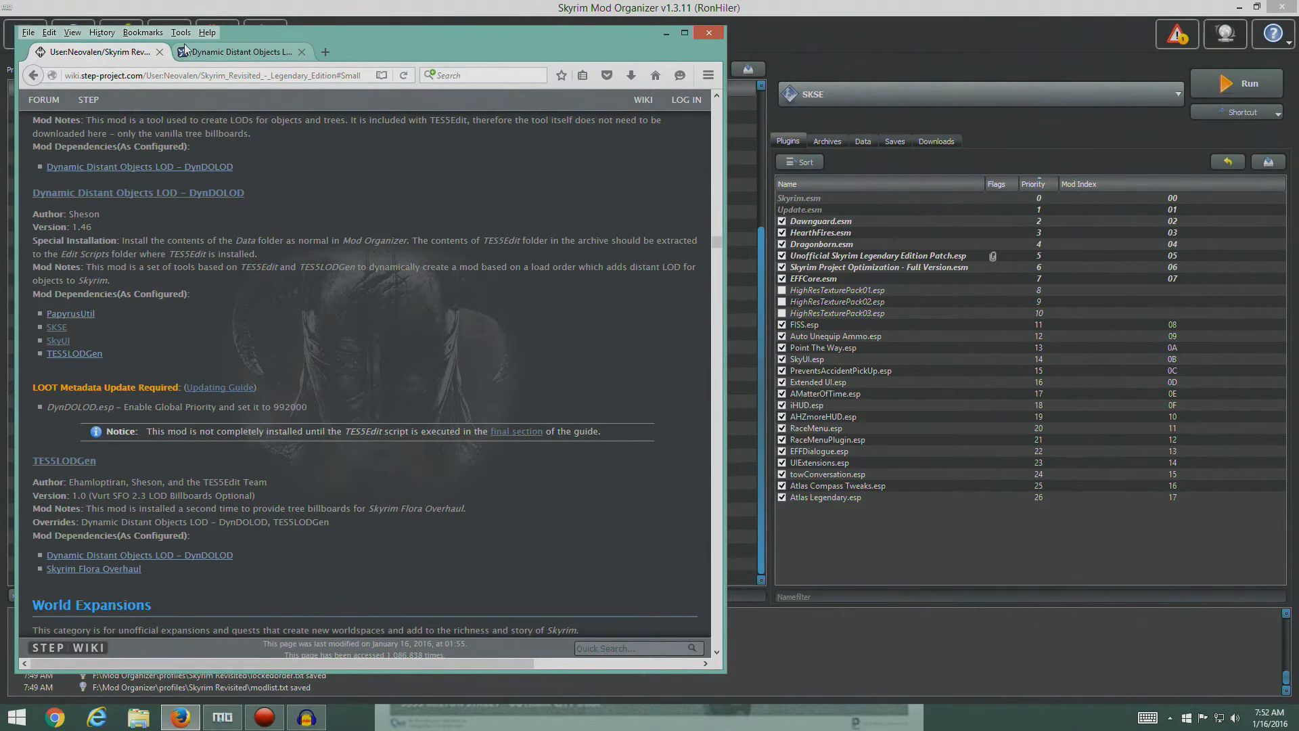
{"action": "left_click", "coordinate": [223, 52]}
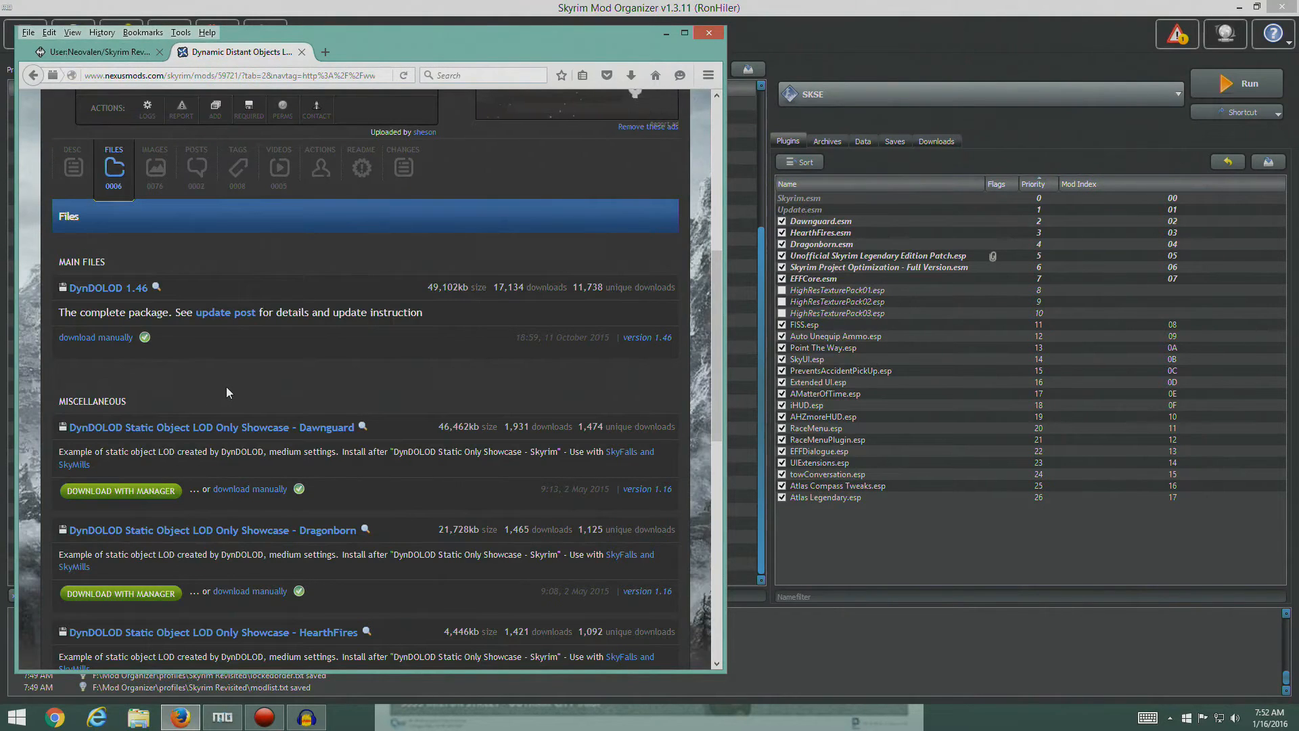
{"action": "left_click", "coordinate": [105, 337]}
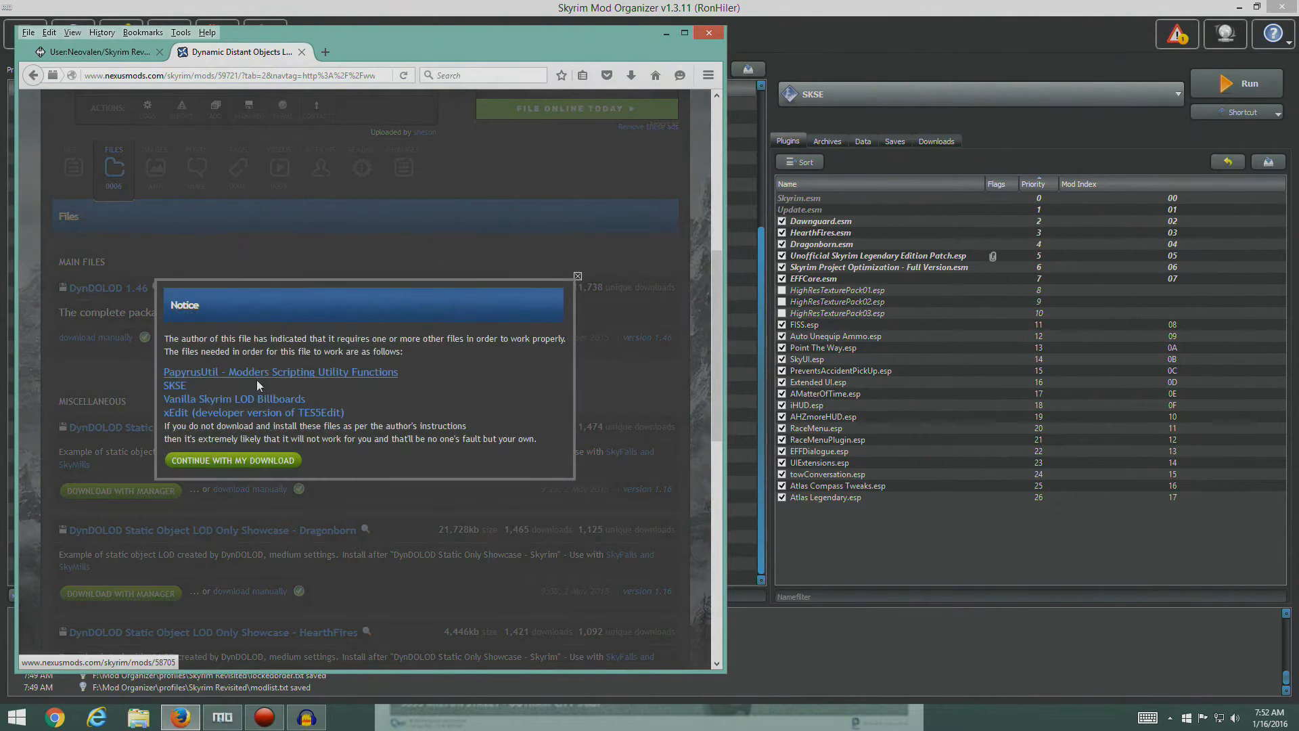
{"action": "left_click", "coordinate": [264, 460]}
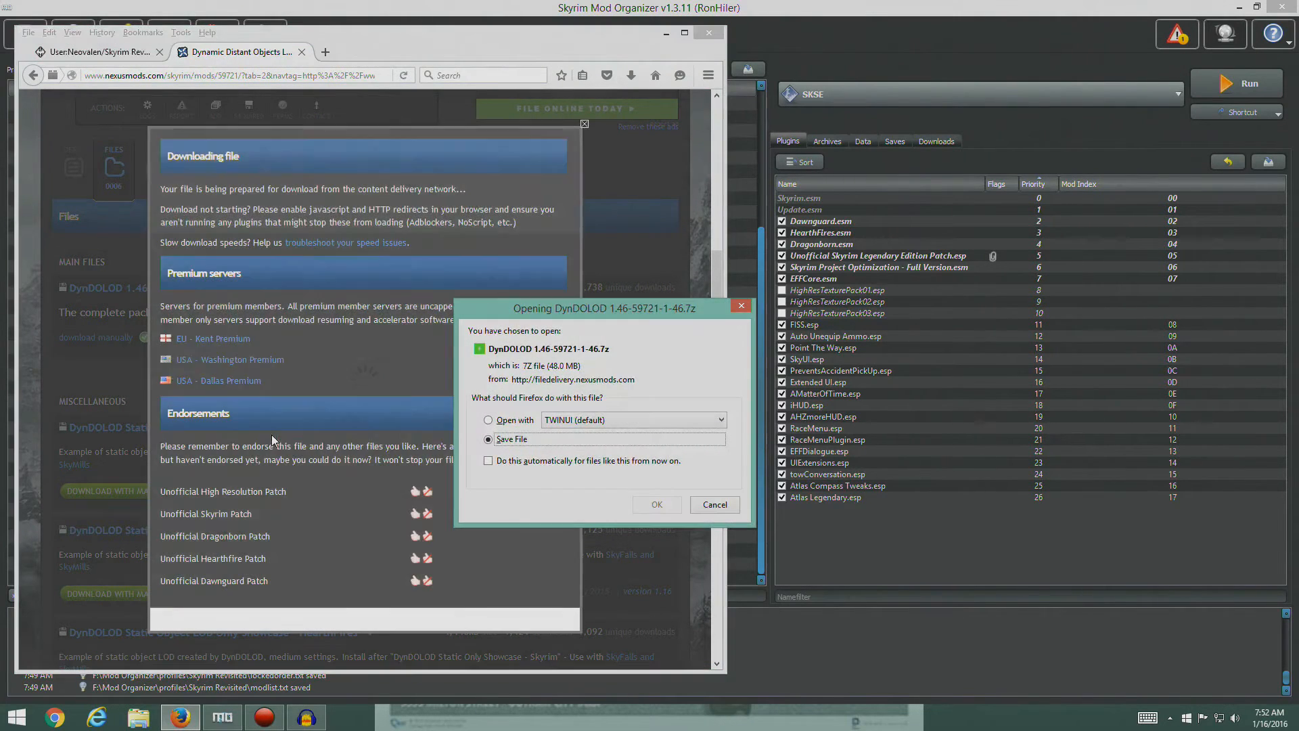
{"action": "key", "text": "Return"}
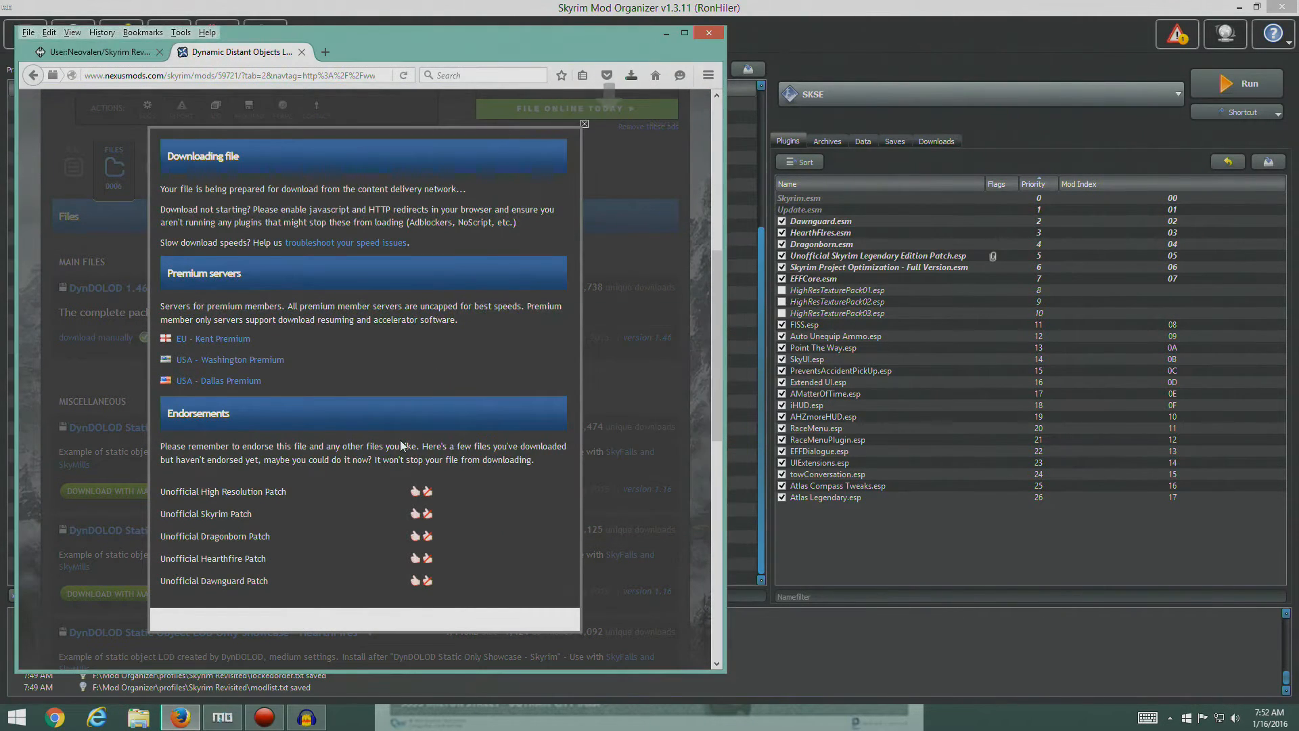
- Dismiss the download notice and close the DynDOLOD Nexus page
{"action": "scroll", "coordinate": [397, 380], "scroll_direction": "up", "scroll_amount": 2}
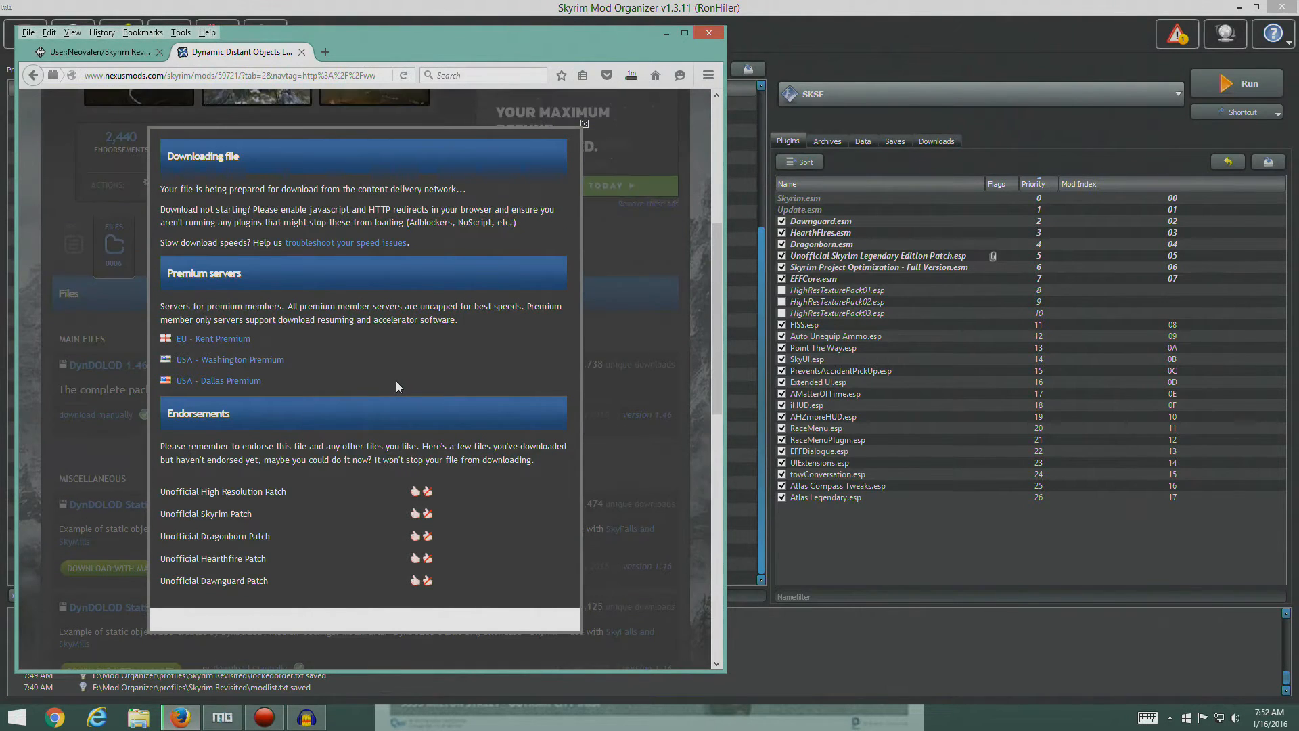
{"action": "left_click", "coordinate": [584, 123]}
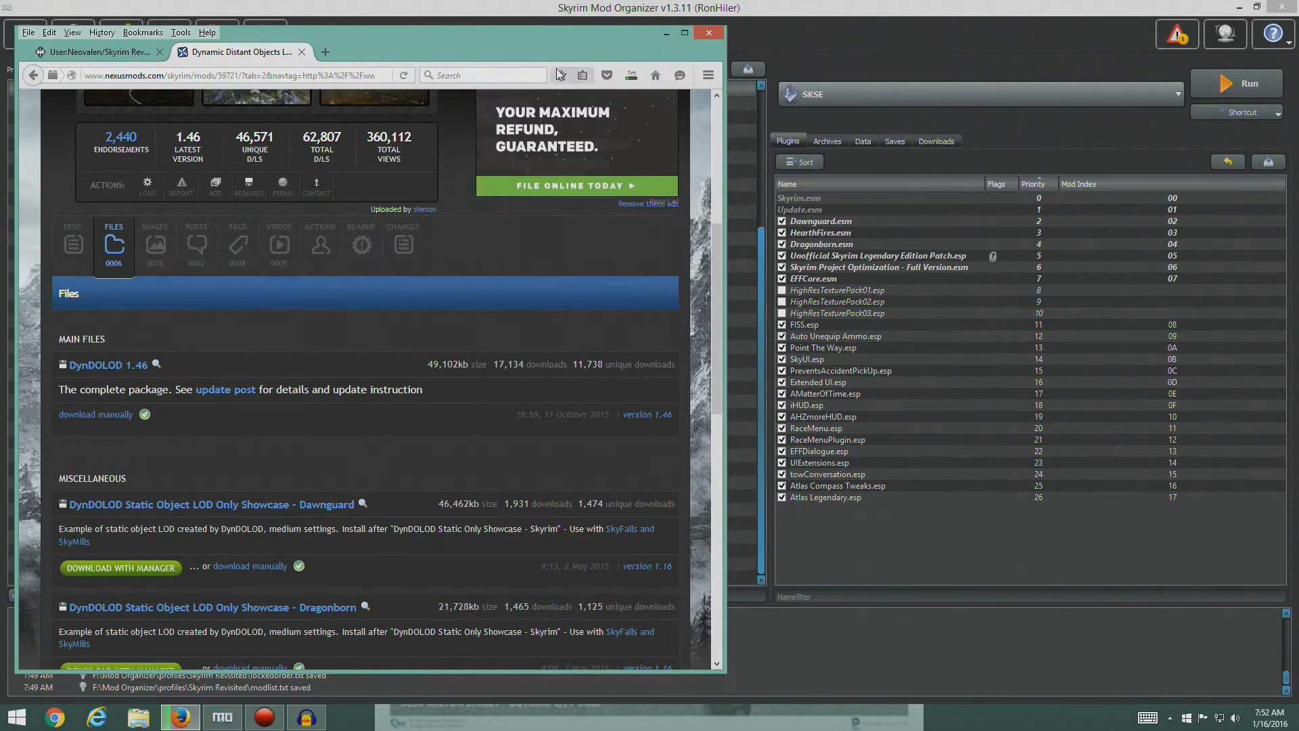
{"action": "left_click", "coordinate": [301, 52]}
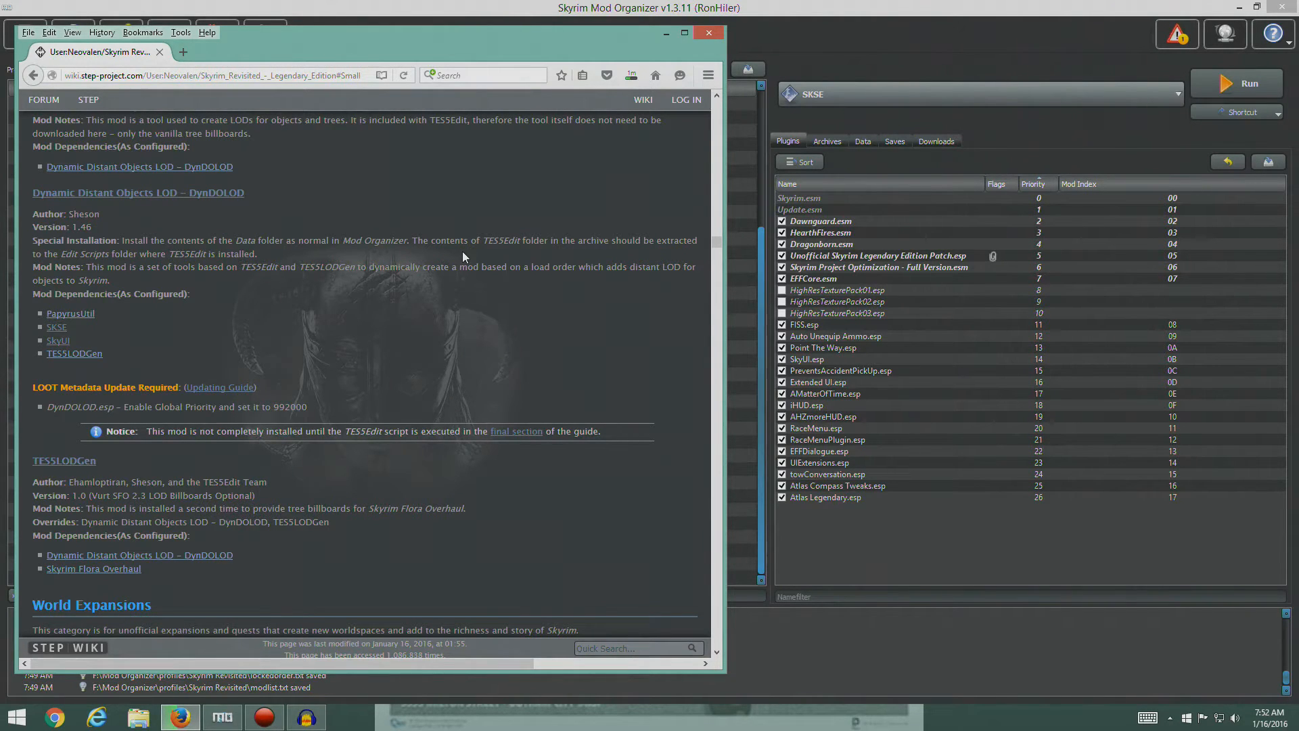
- Switch to Mod Organizer, start installing DynDOLOD 1.46-59721-1-46.7z from the Downloads folder, and set its Data folder as the data directory
{"action": "left_click", "coordinate": [821, 555]}
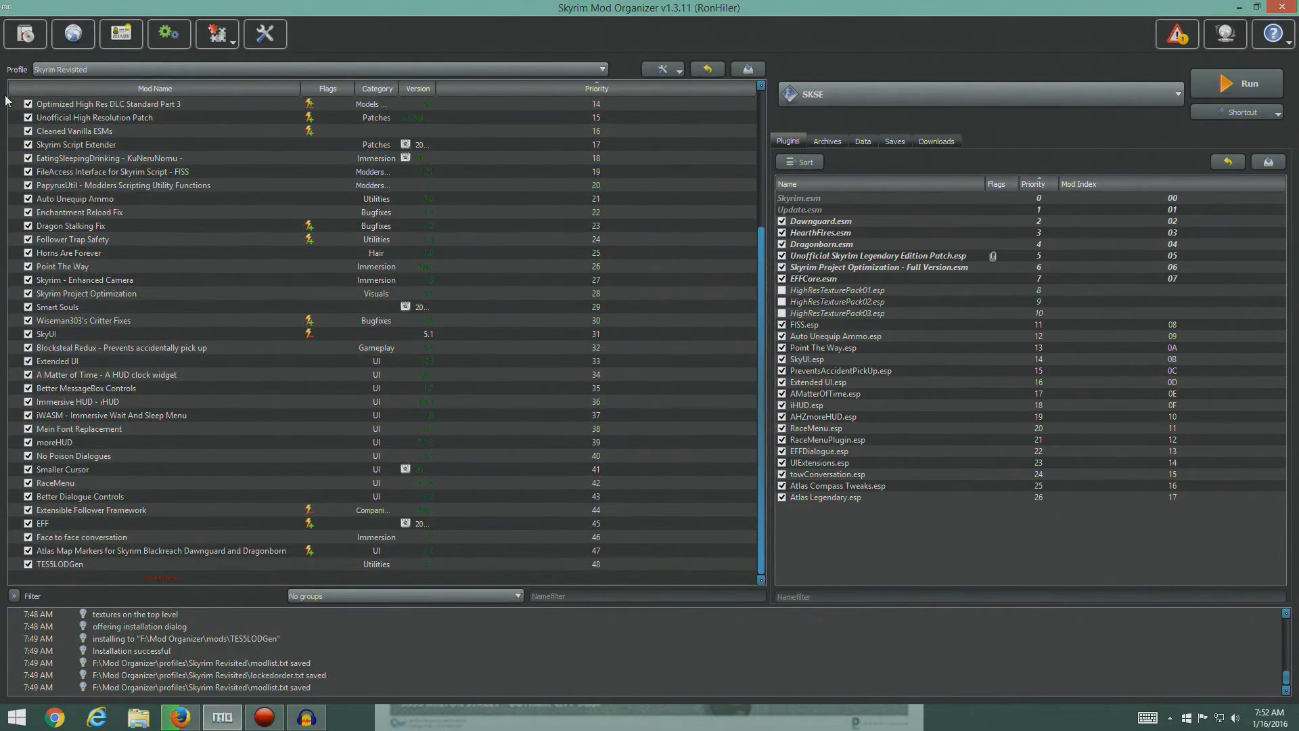
{"action": "left_click", "coordinate": [31, 39]}
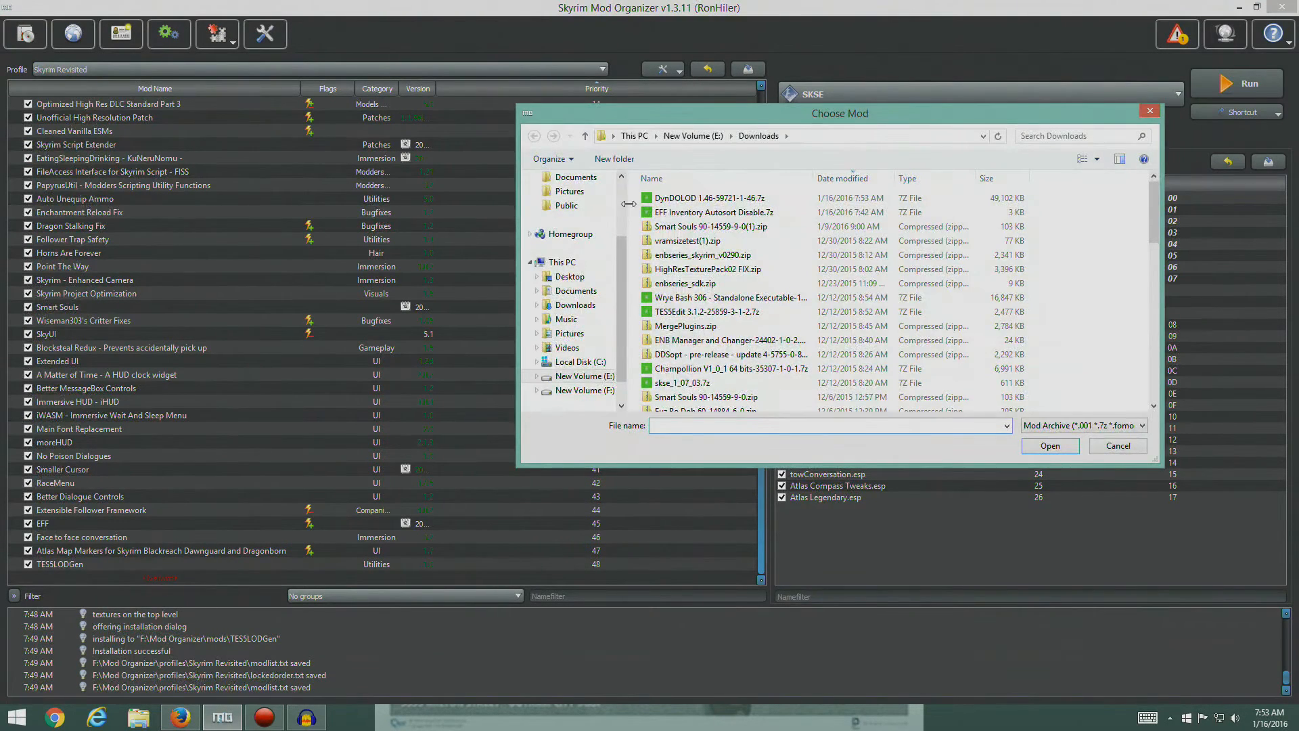
{"action": "left_click", "coordinate": [676, 199]}
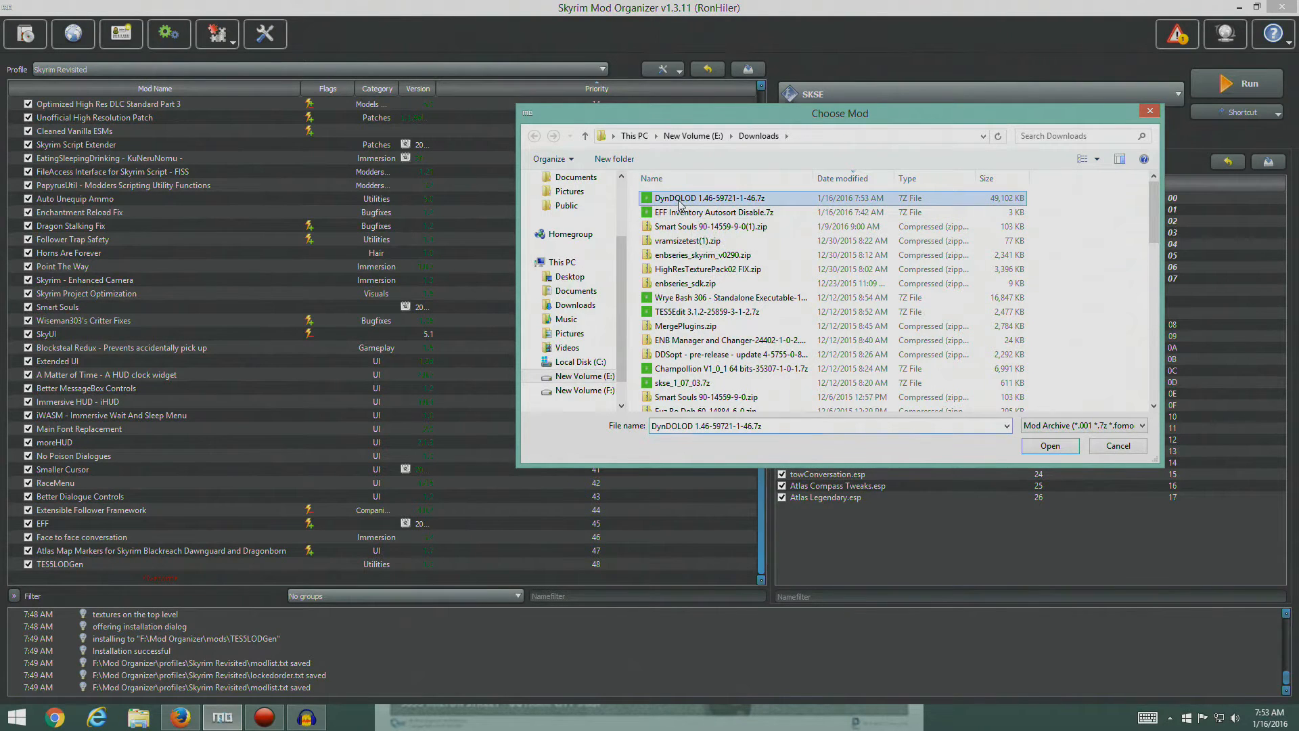
{"action": "left_click", "coordinate": [1049, 446]}
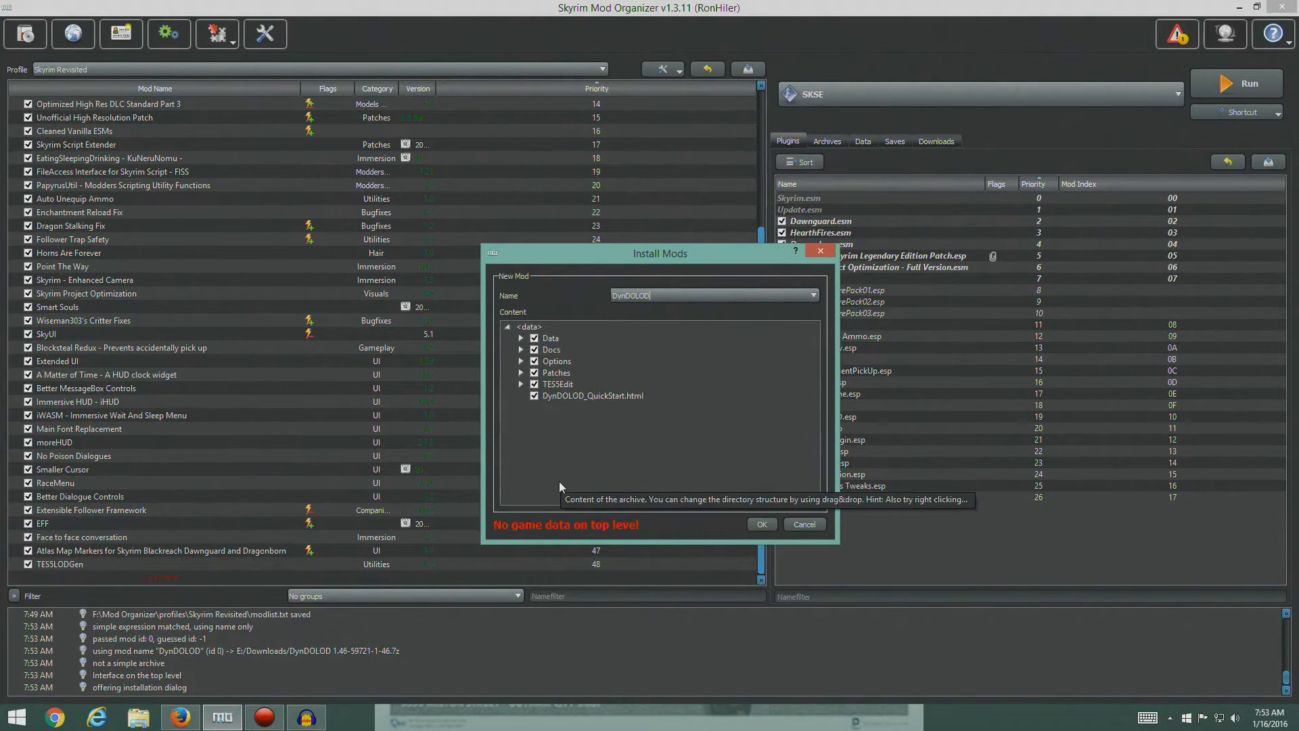
{"action": "right_click", "coordinate": [544, 342]}
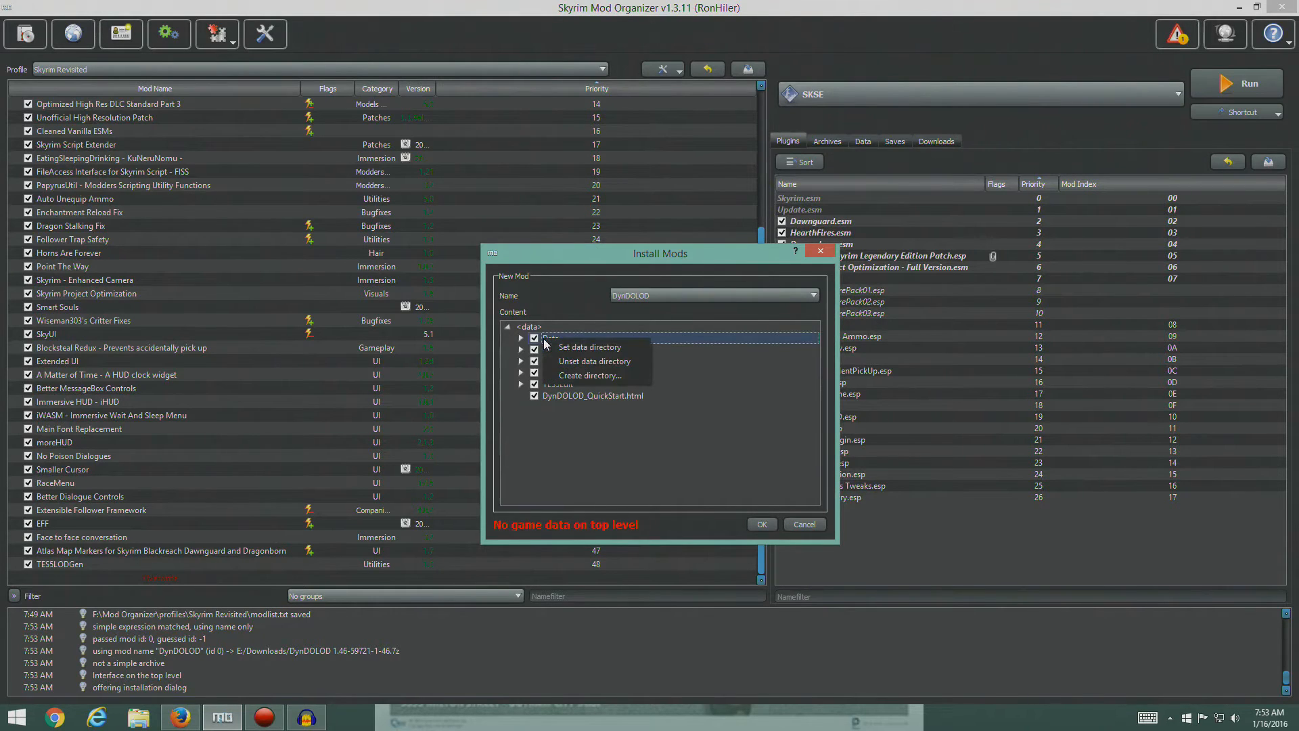
{"action": "left_click", "coordinate": [591, 347]}
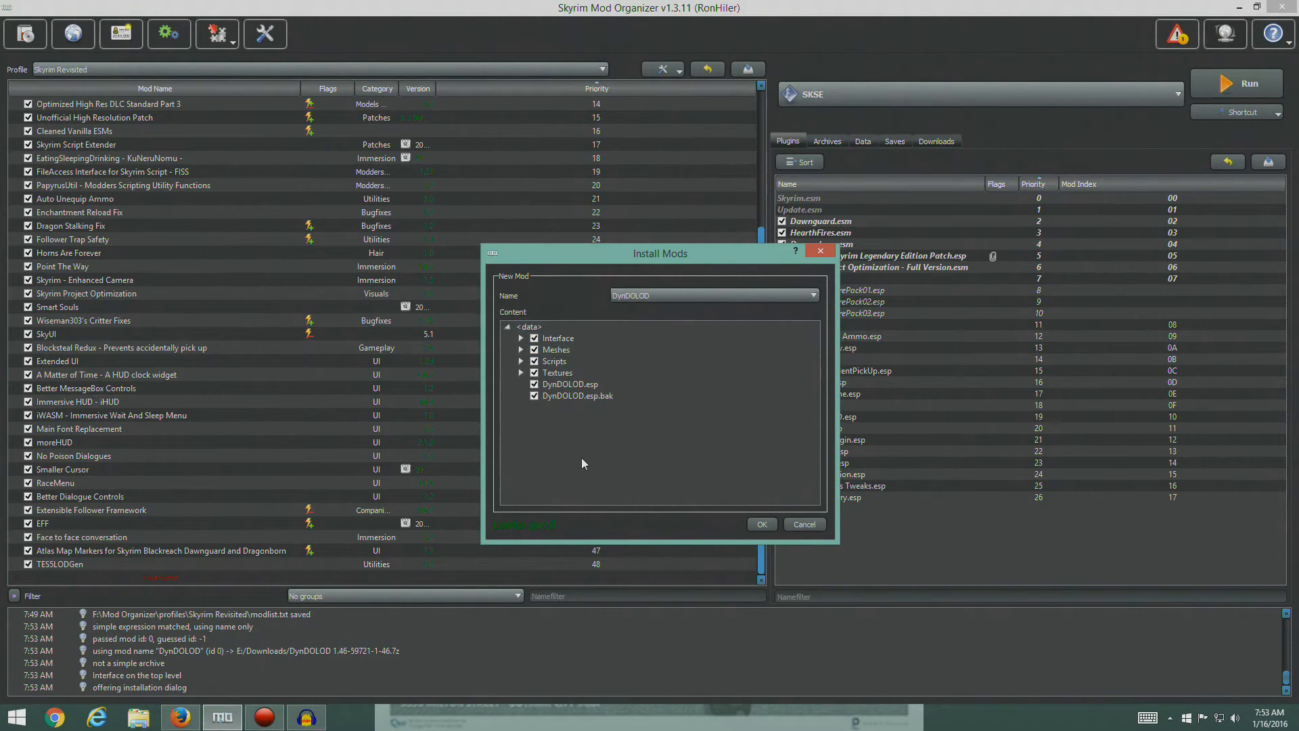
- Check the guide's DynDOLOD instructions in Firefox, finish installing the mod as DynDOLOD in Mod Organizer, and enable it
{"action": "left_click", "coordinate": [179, 717]}
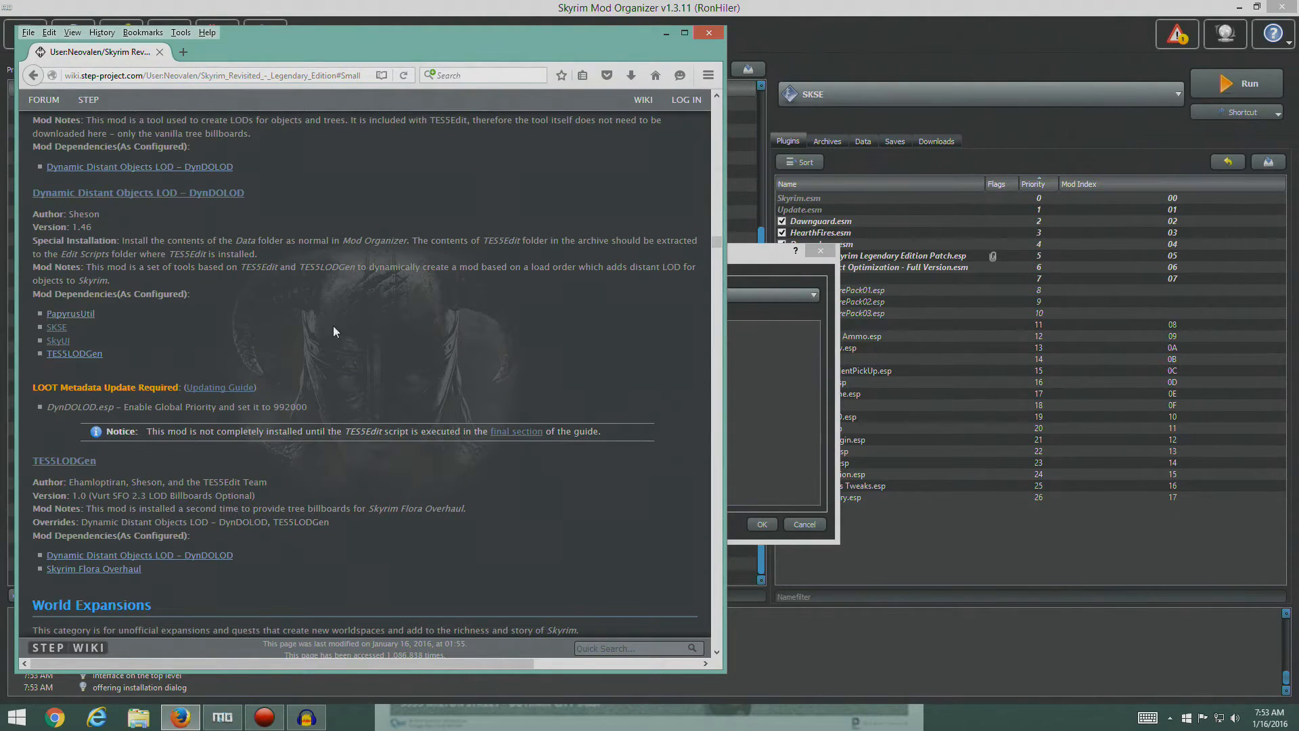
{"action": "left_click", "coordinate": [781, 473]}
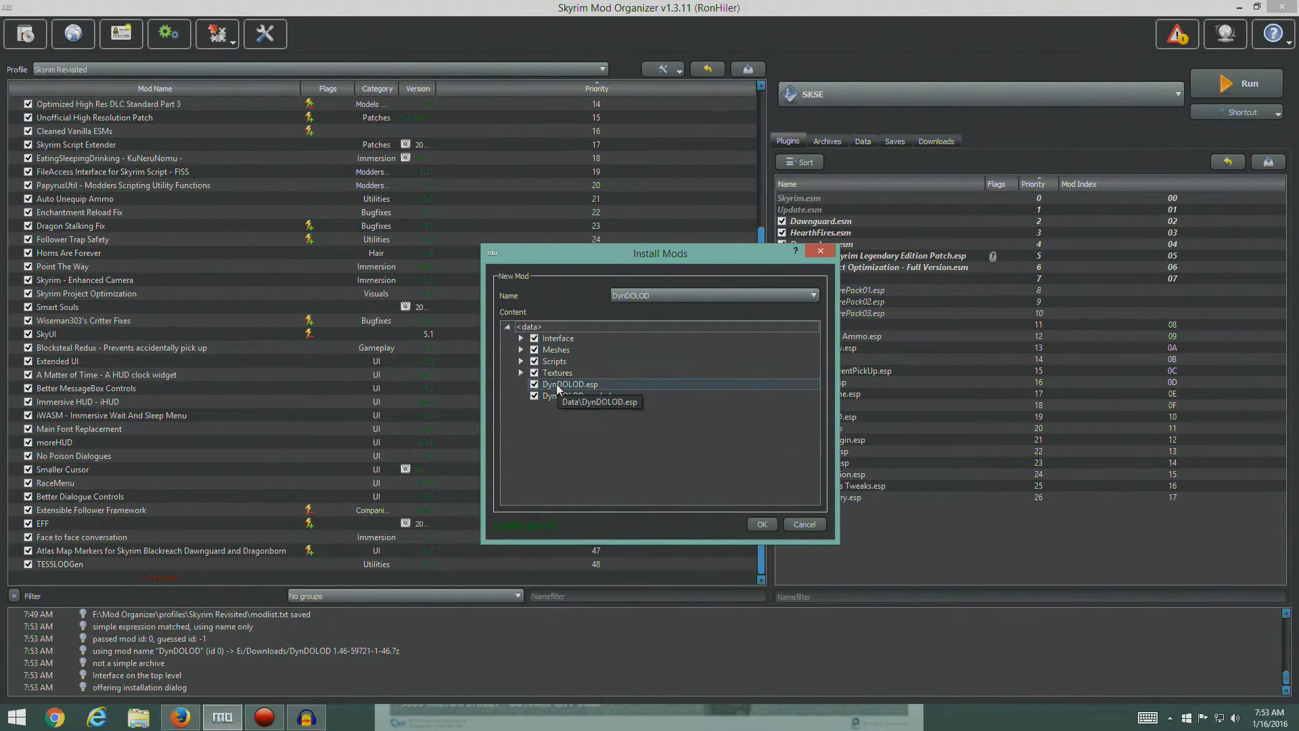
{"action": "left_click", "coordinate": [761, 524]}
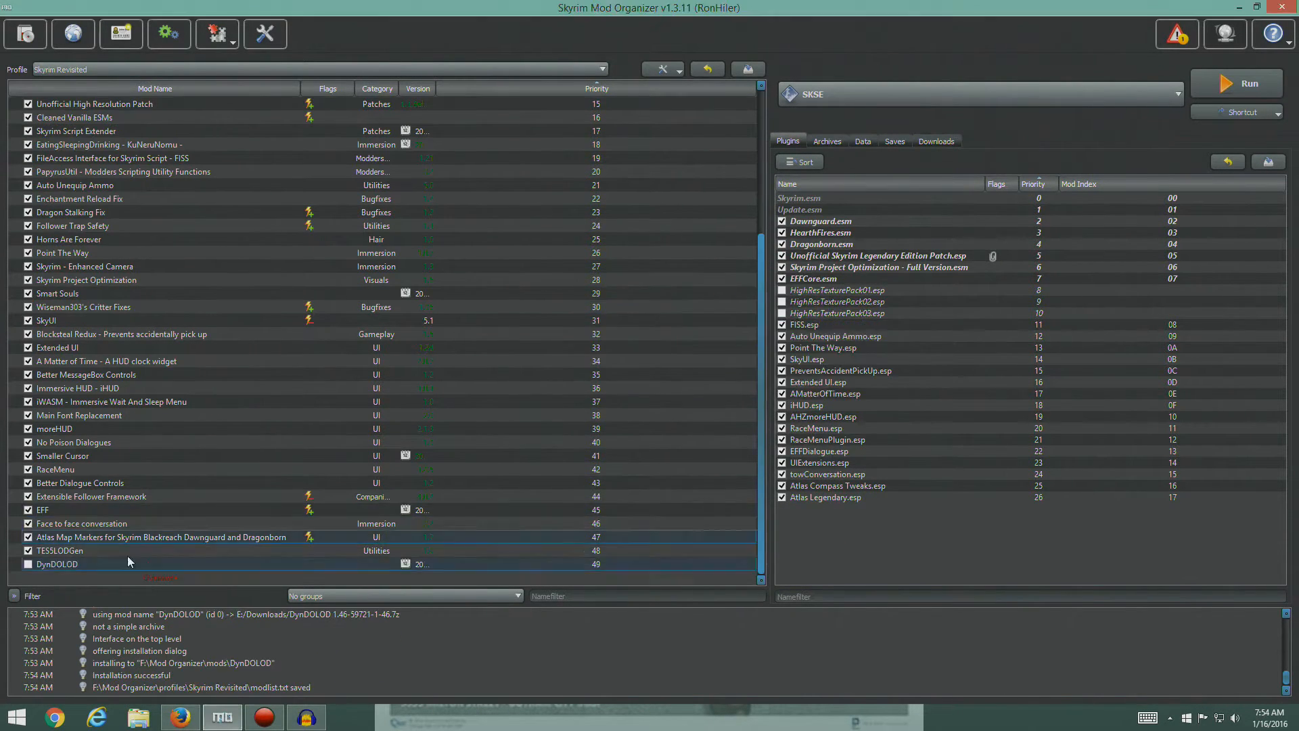
{"action": "left_click", "coordinate": [28, 564]}
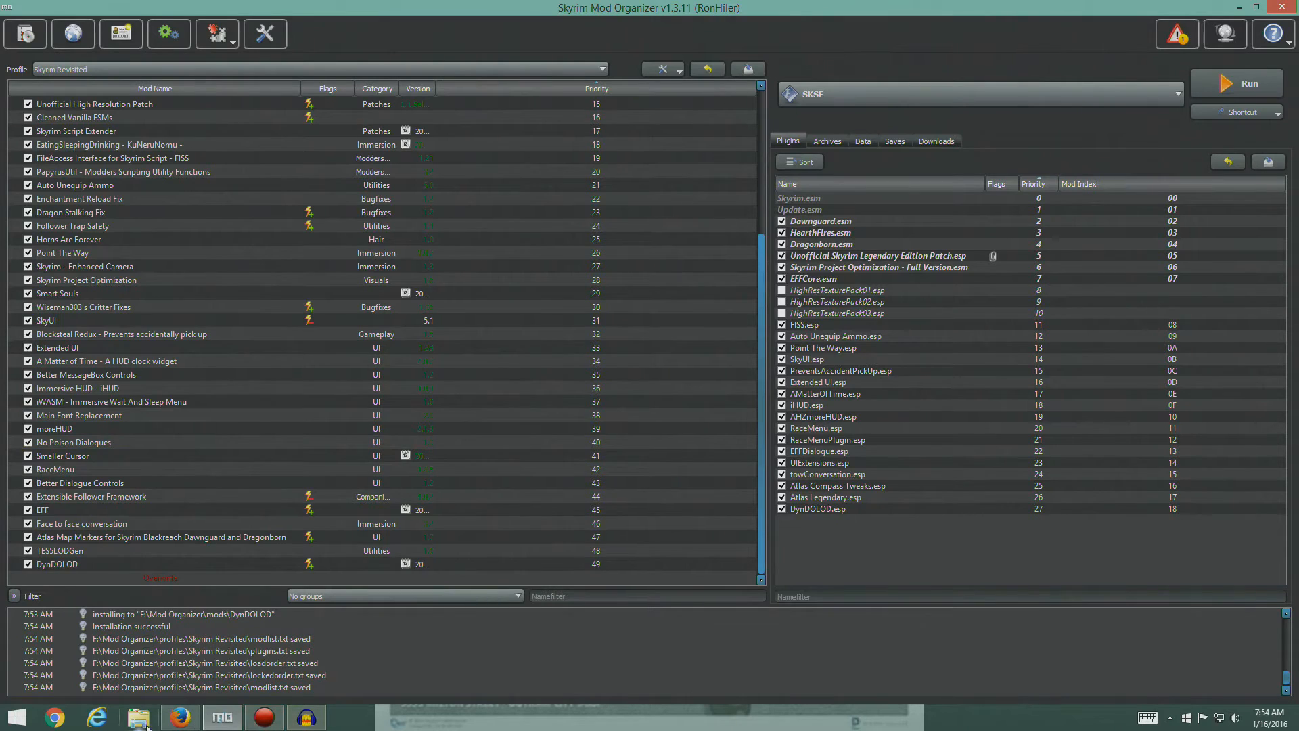
- Recheck the guide's notes and open the Edit Scripts folder inside TES5Edit on drive F: in File Explorer
{"action": "left_click", "coordinate": [180, 717]}
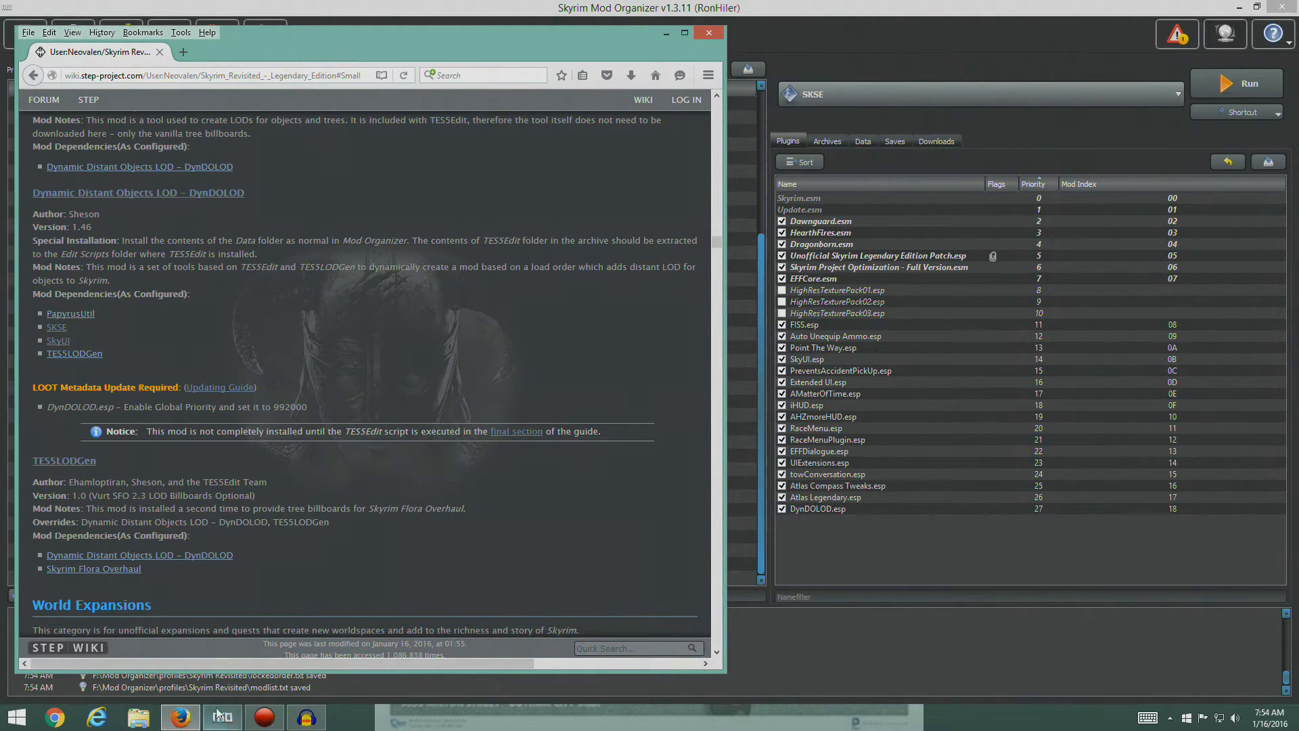
{"action": "left_click", "coordinate": [138, 717]}
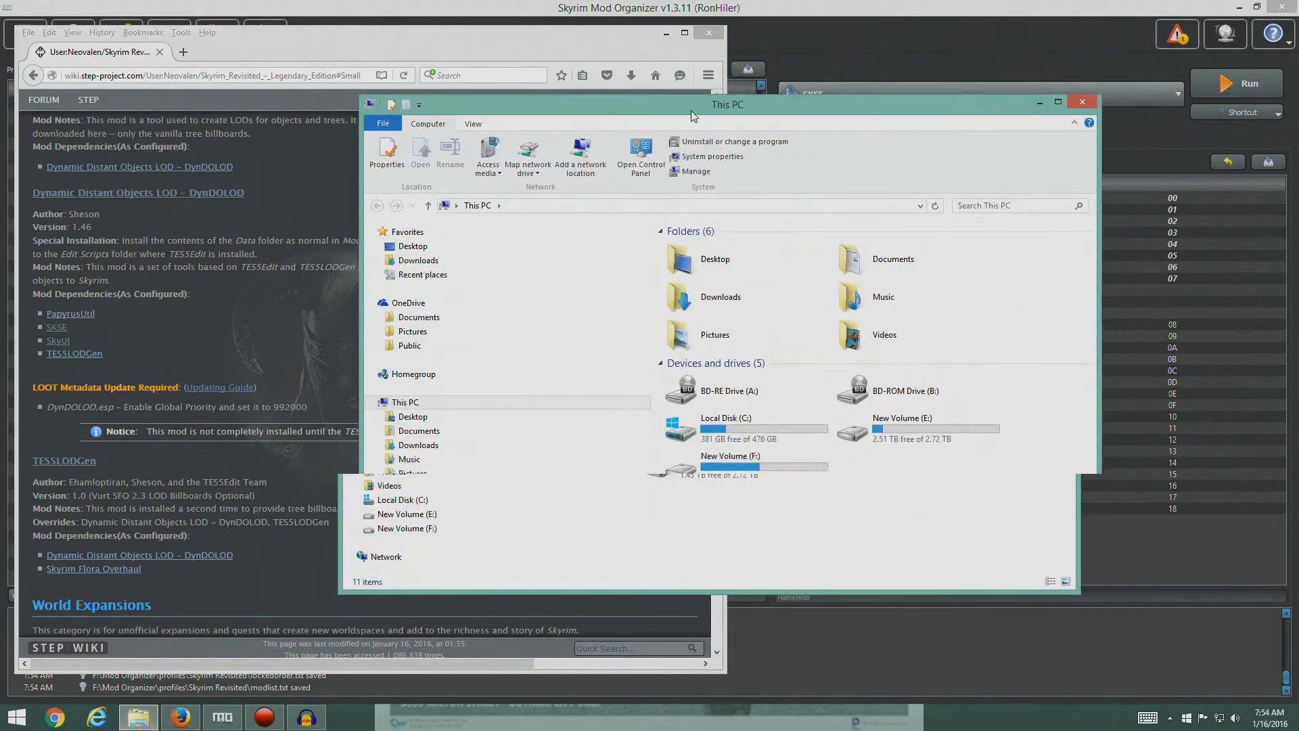
{"action": "left_click_drag", "start_coordinate": [725, 109], "coordinate": [493, 88]}
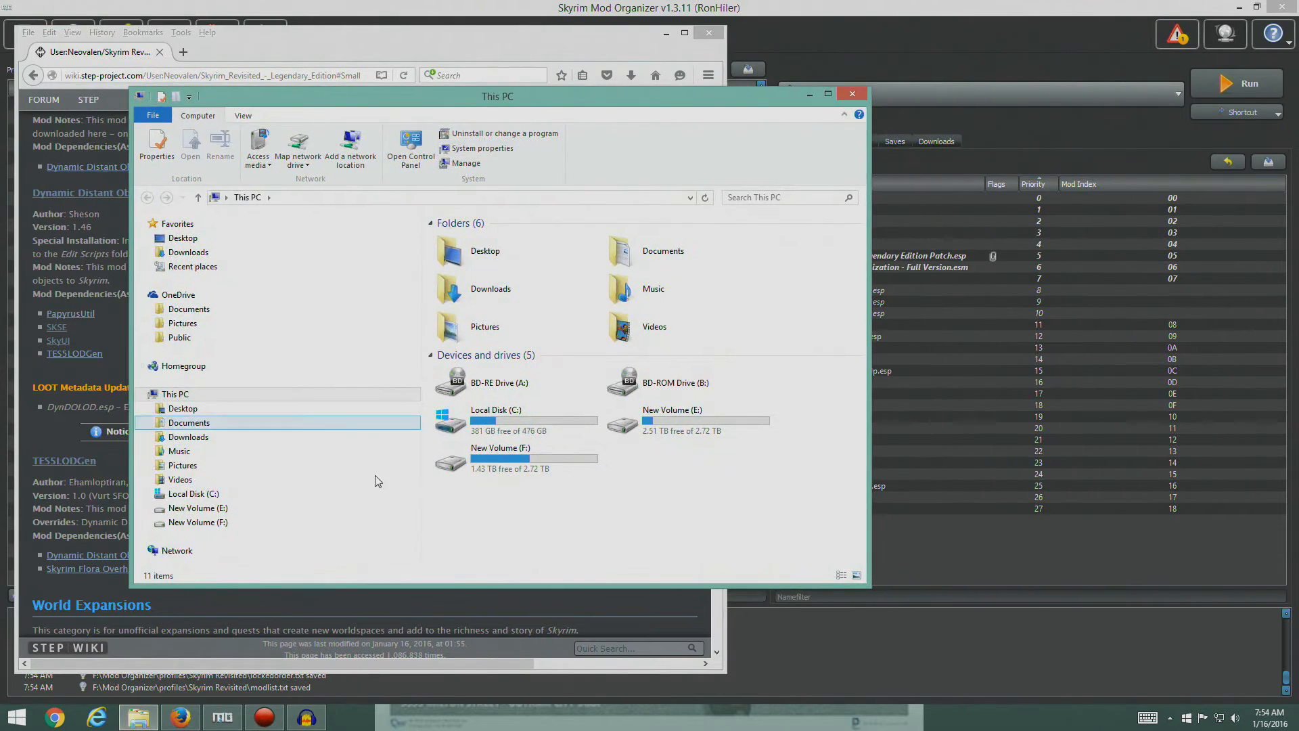
{"action": "left_click", "coordinate": [196, 523]}
{"action": "left_click", "coordinate": [471, 501]}
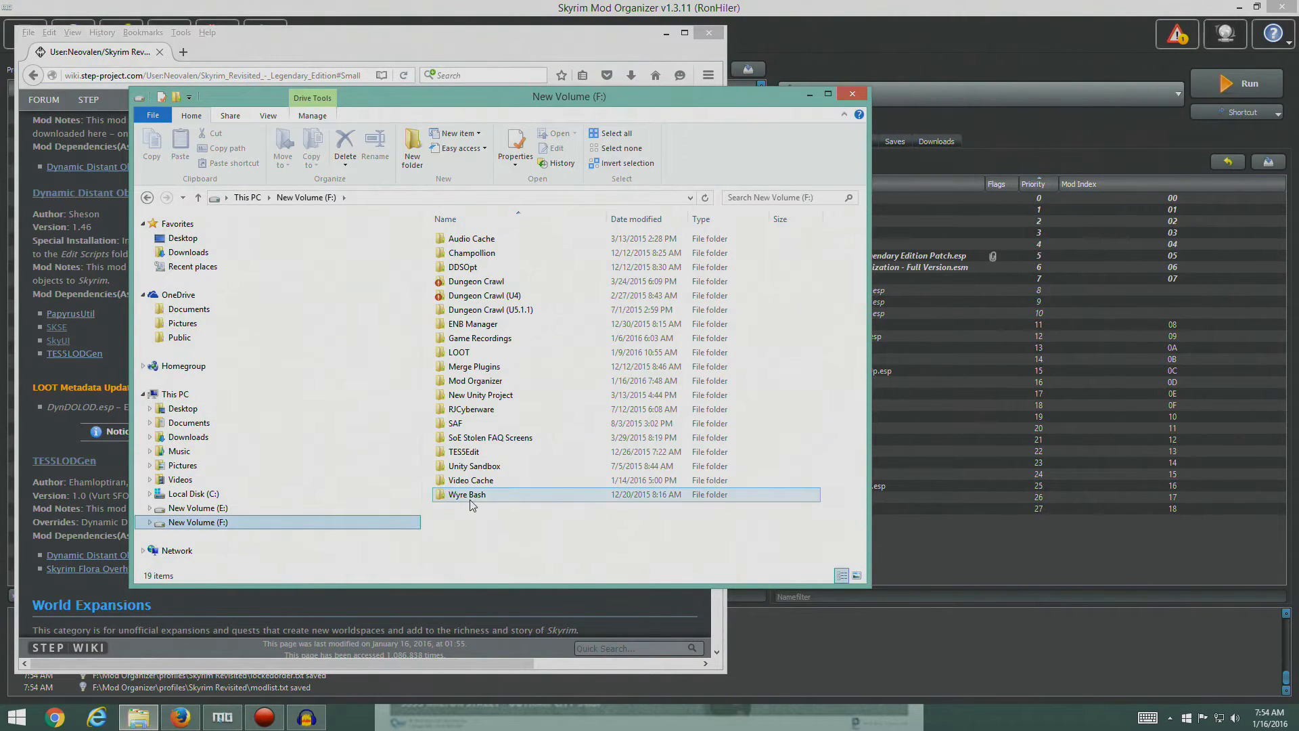
{"action": "double_click", "coordinate": [472, 452]}
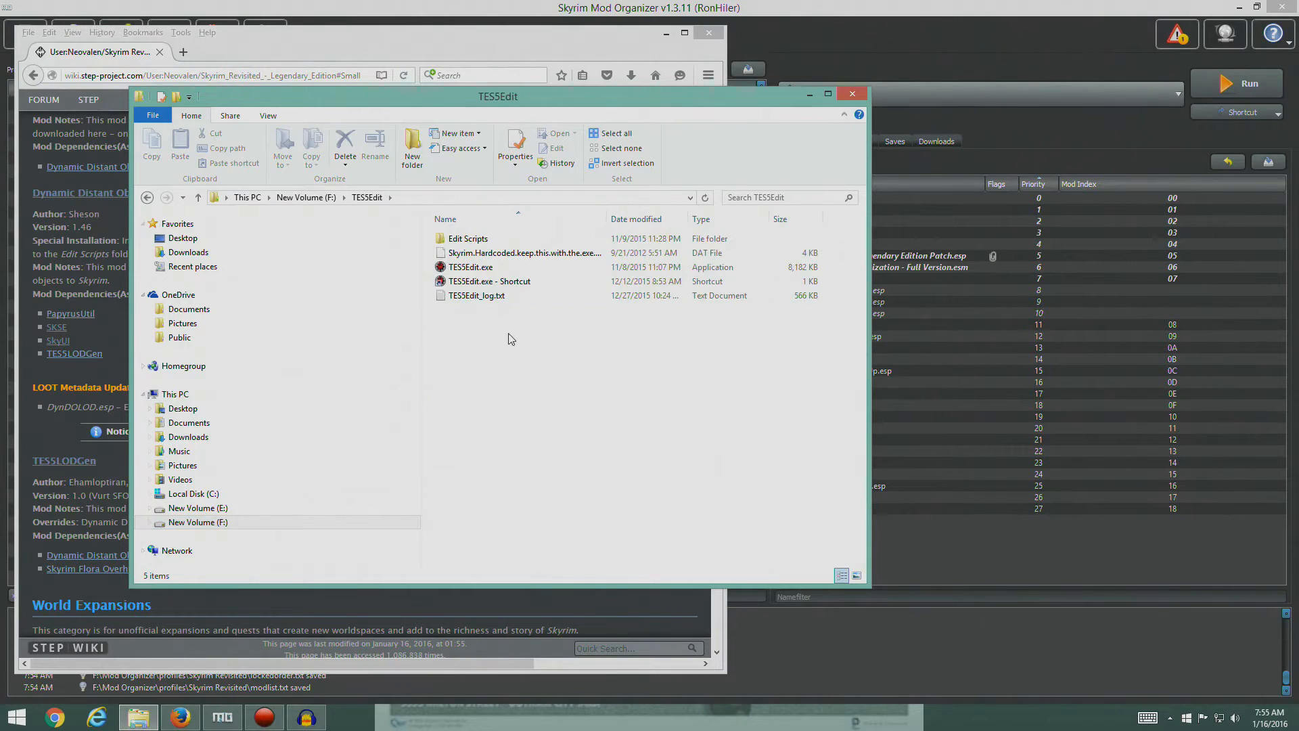
{"action": "double_click", "coordinate": [470, 242]}
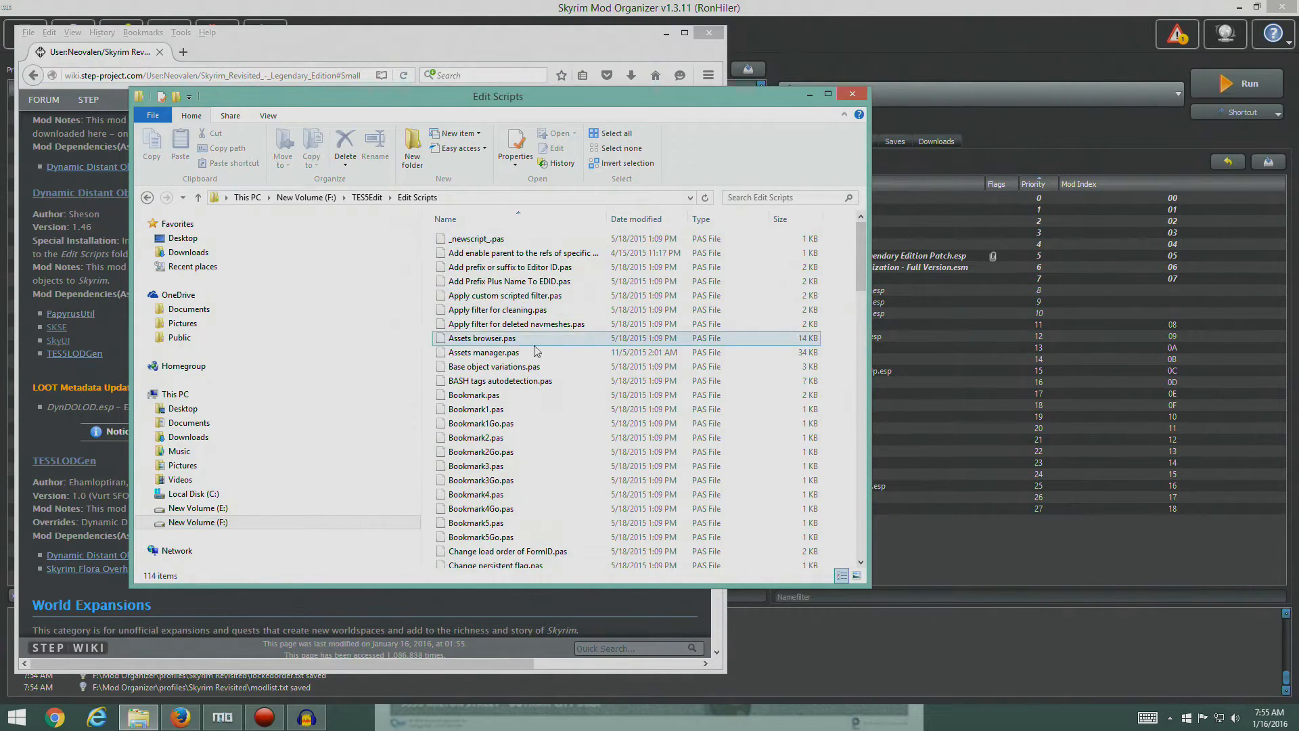
- Find DynDOLOD 1.46-59721-1-46.7z in drive E's Downloads folder by sorting on date modified, and open it as a 7-Zip archive
{"action": "left_click_drag", "start_coordinate": [675, 103], "coordinate": [916, 132]}
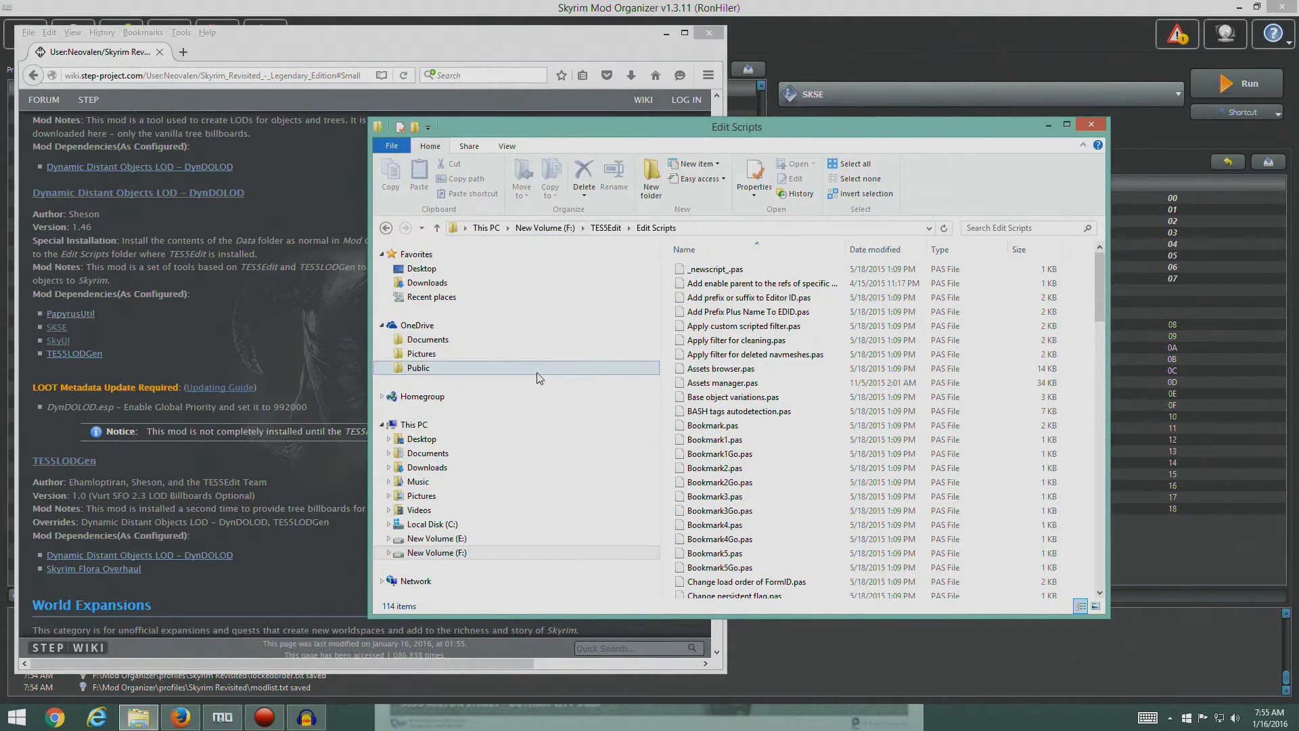
{"action": "left_click", "coordinate": [412, 538]}
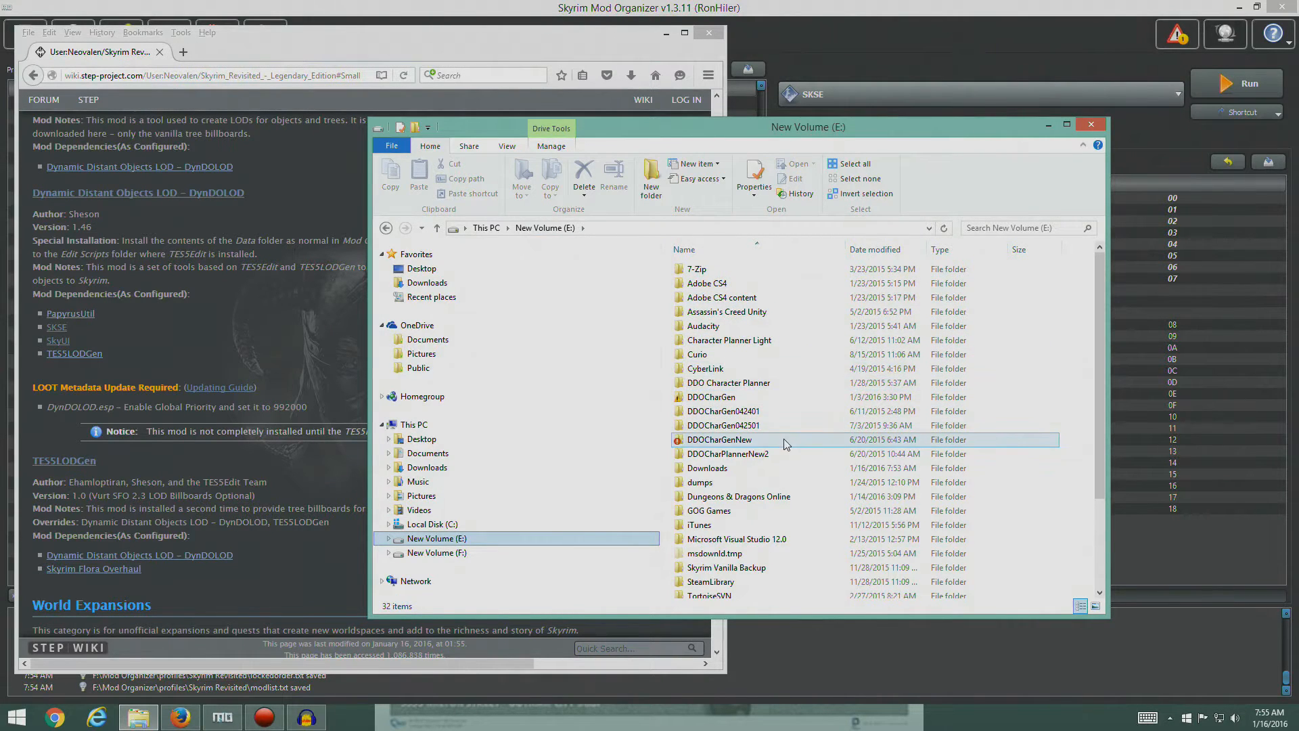
{"action": "double_click", "coordinate": [771, 469]}
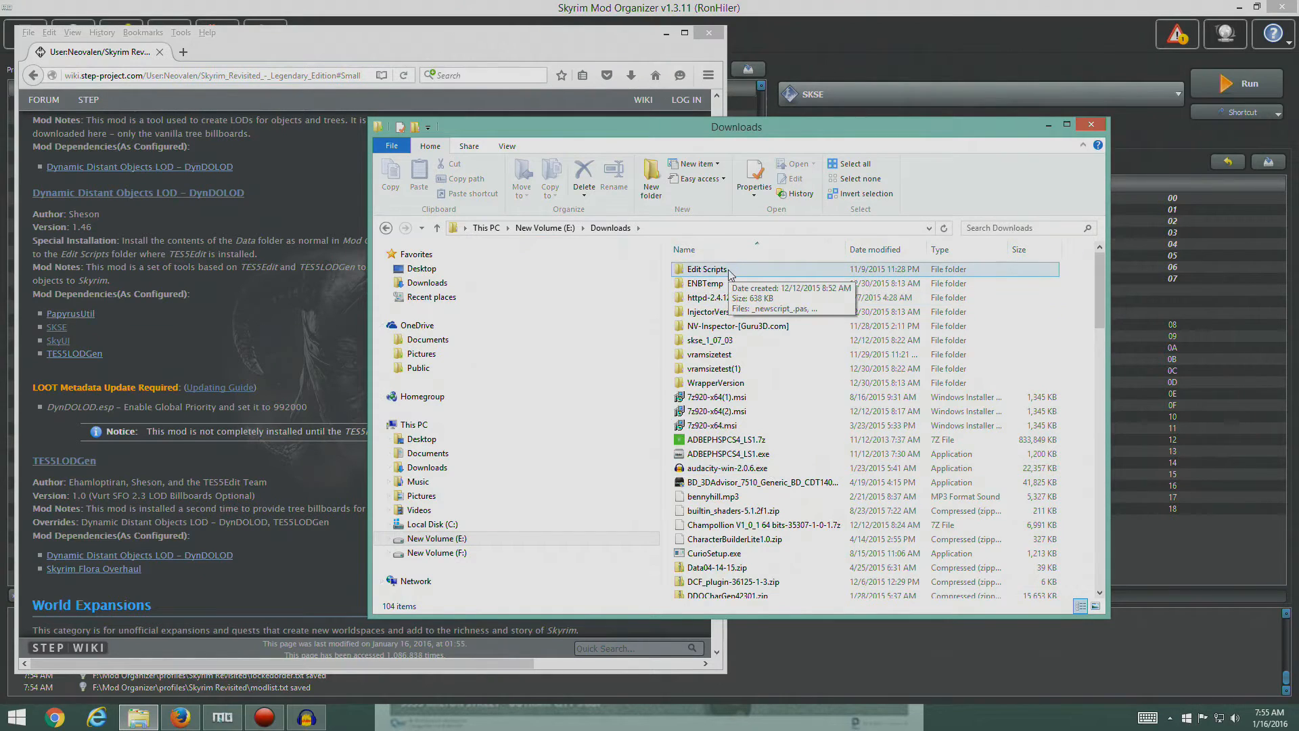
{"action": "left_click", "coordinate": [907, 251]}
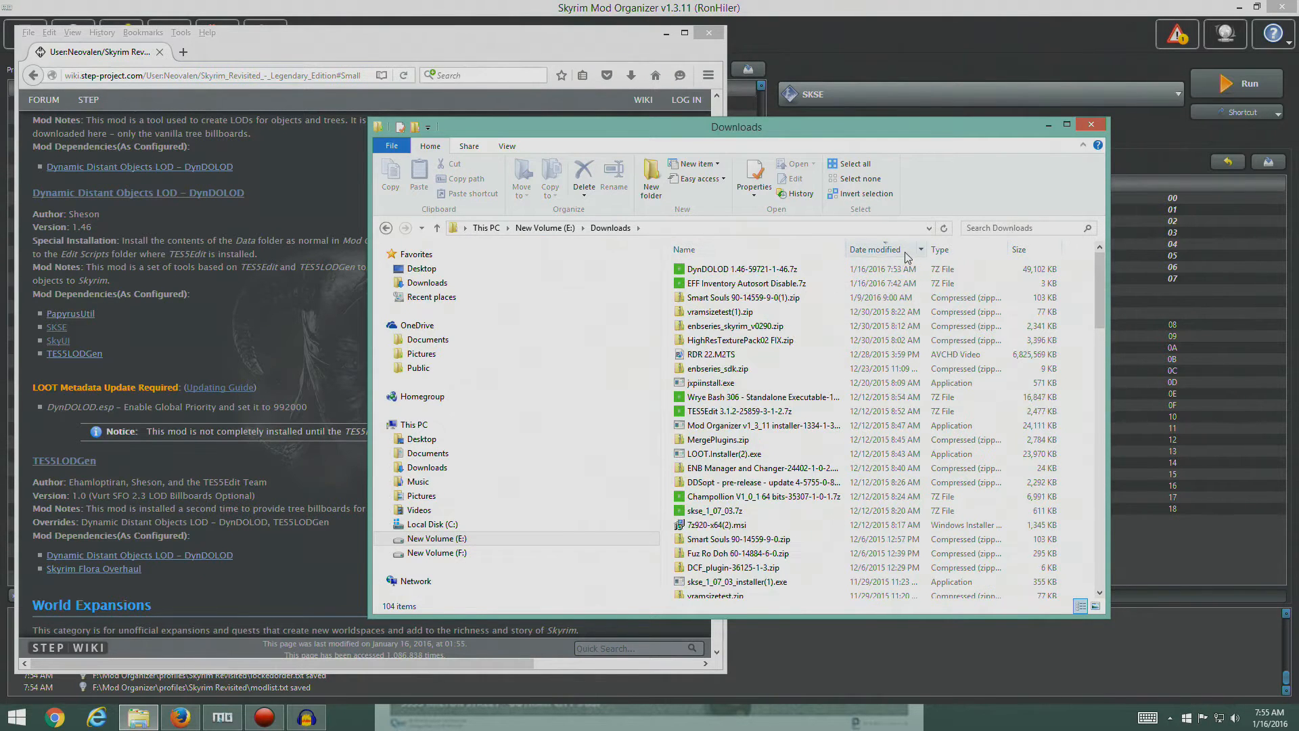
{"action": "double_click", "coordinate": [760, 271]}
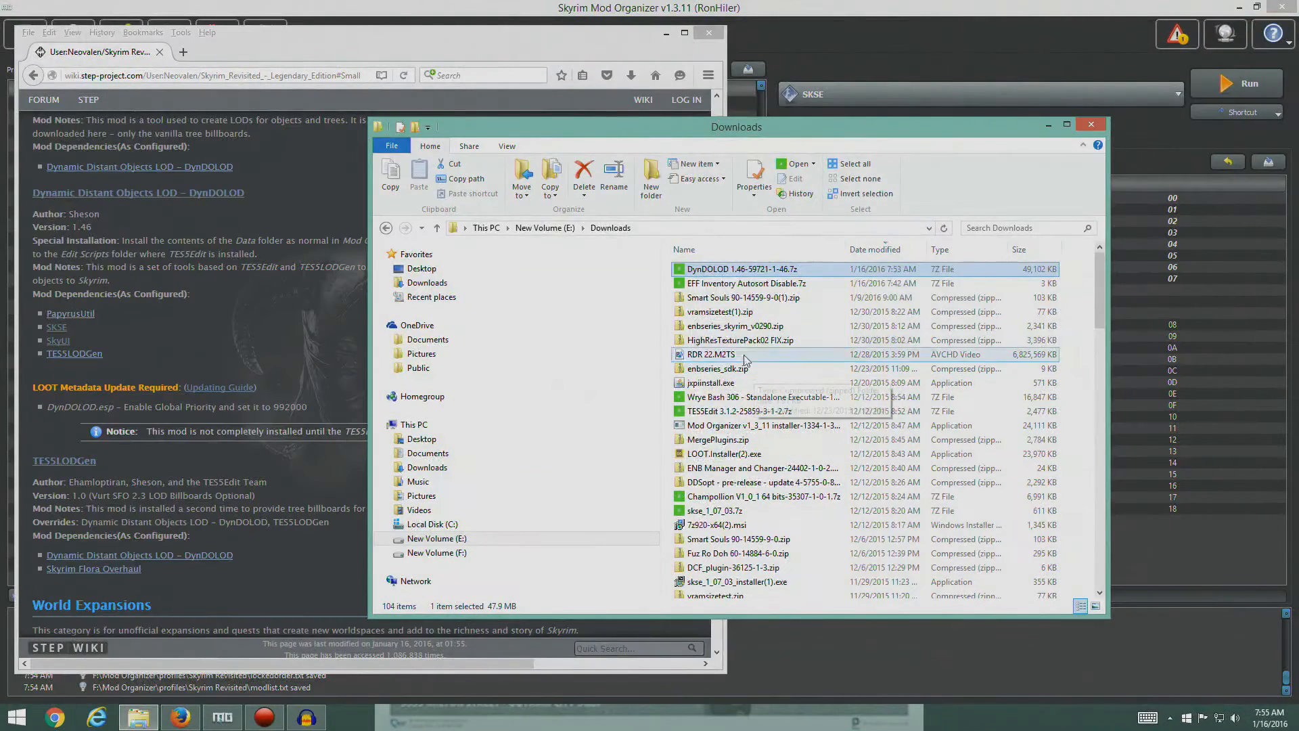
{"action": "left_click", "coordinate": [744, 270]}
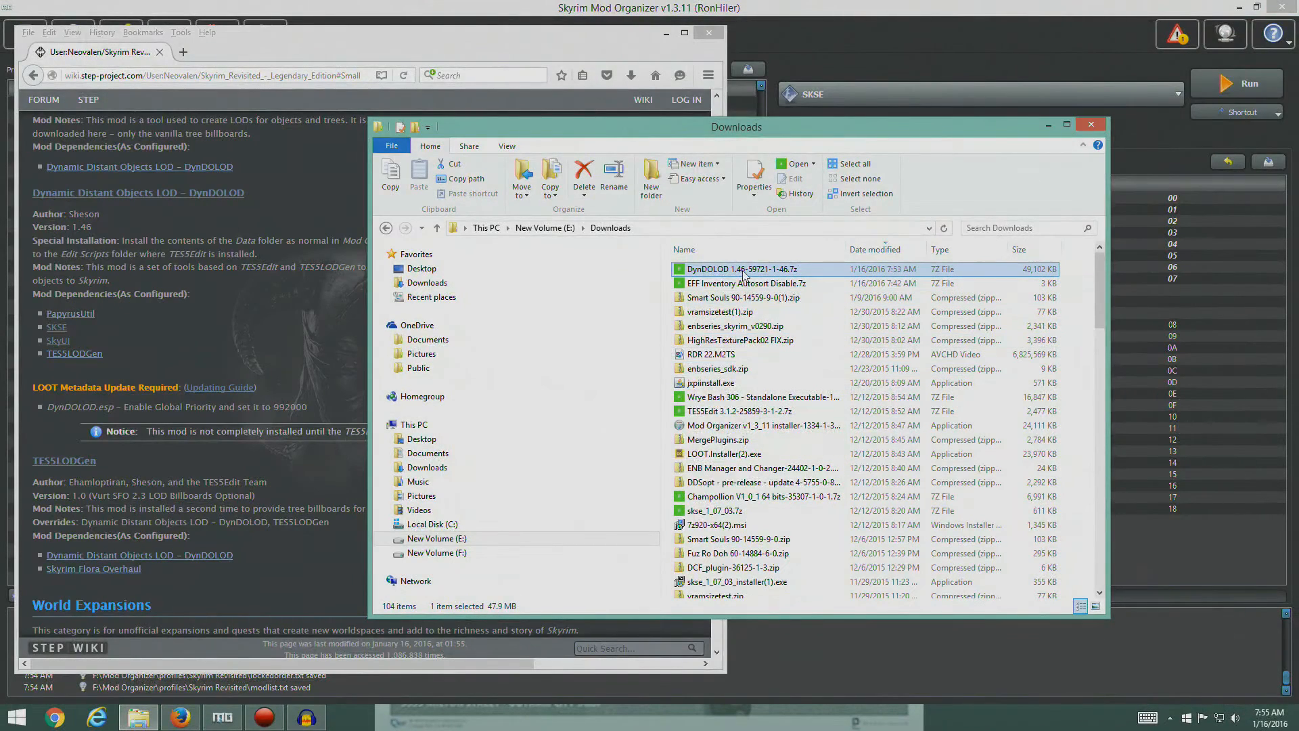
{"action": "right_click", "coordinate": [744, 272]}
{"action": "mouse_move", "coordinate": [675, 297]}
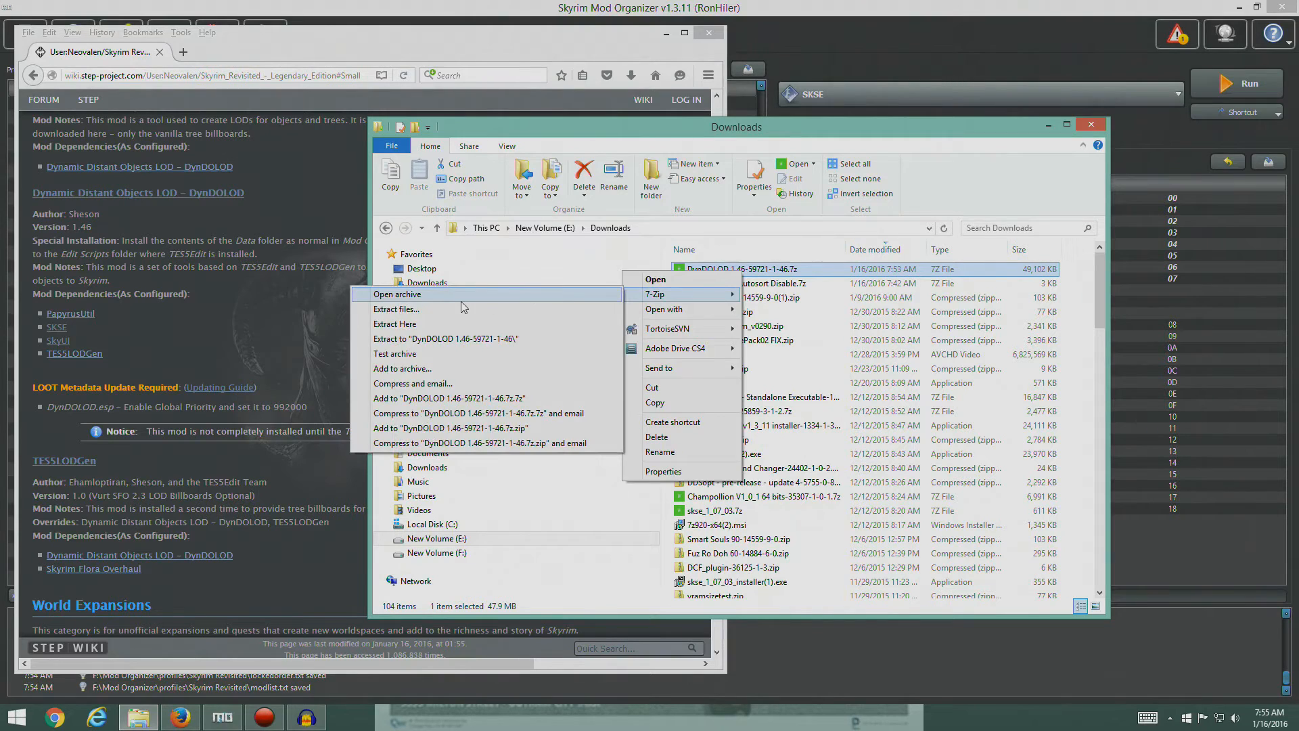
{"action": "left_click", "coordinate": [461, 299]}
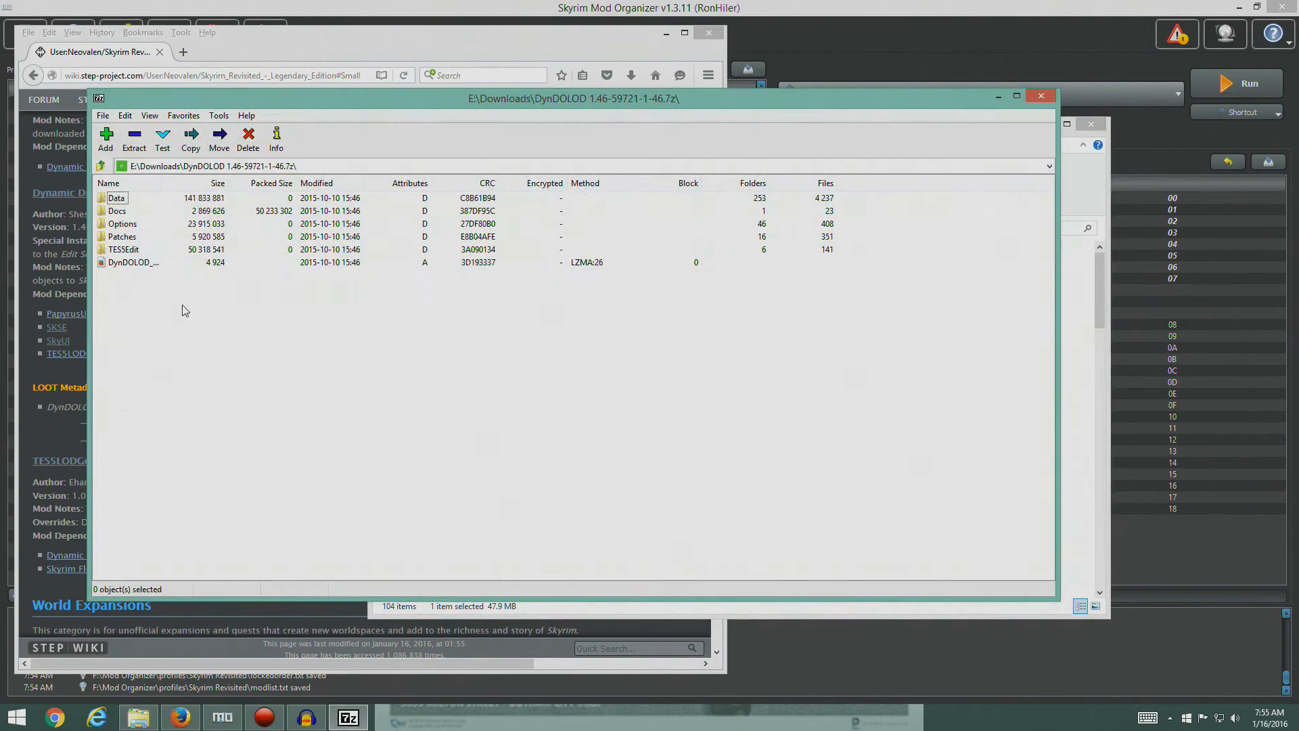
- Browse to TES5Edit\Edit Scripts inside the archive and open the matching TES5Edit\Edit Scripts folder on drive F in File Explorer
{"action": "double_click", "coordinate": [120, 251]}
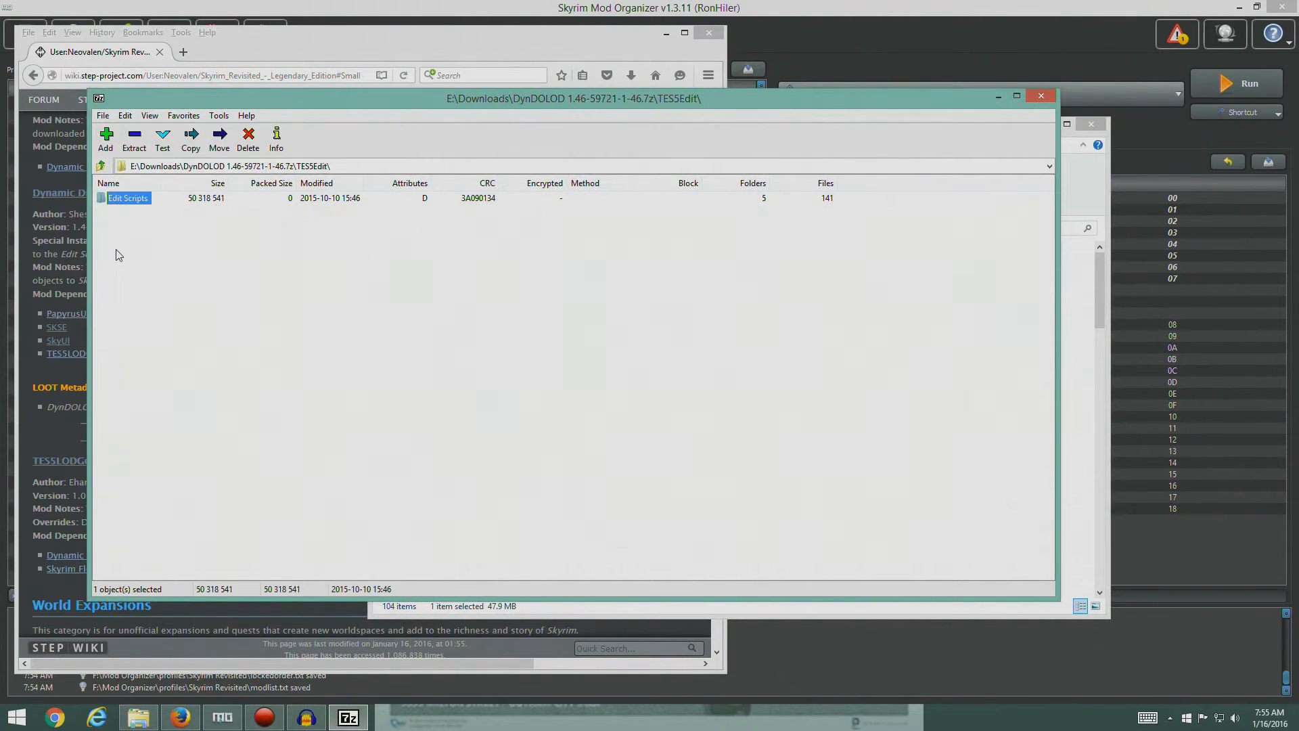
{"action": "double_click", "coordinate": [129, 202]}
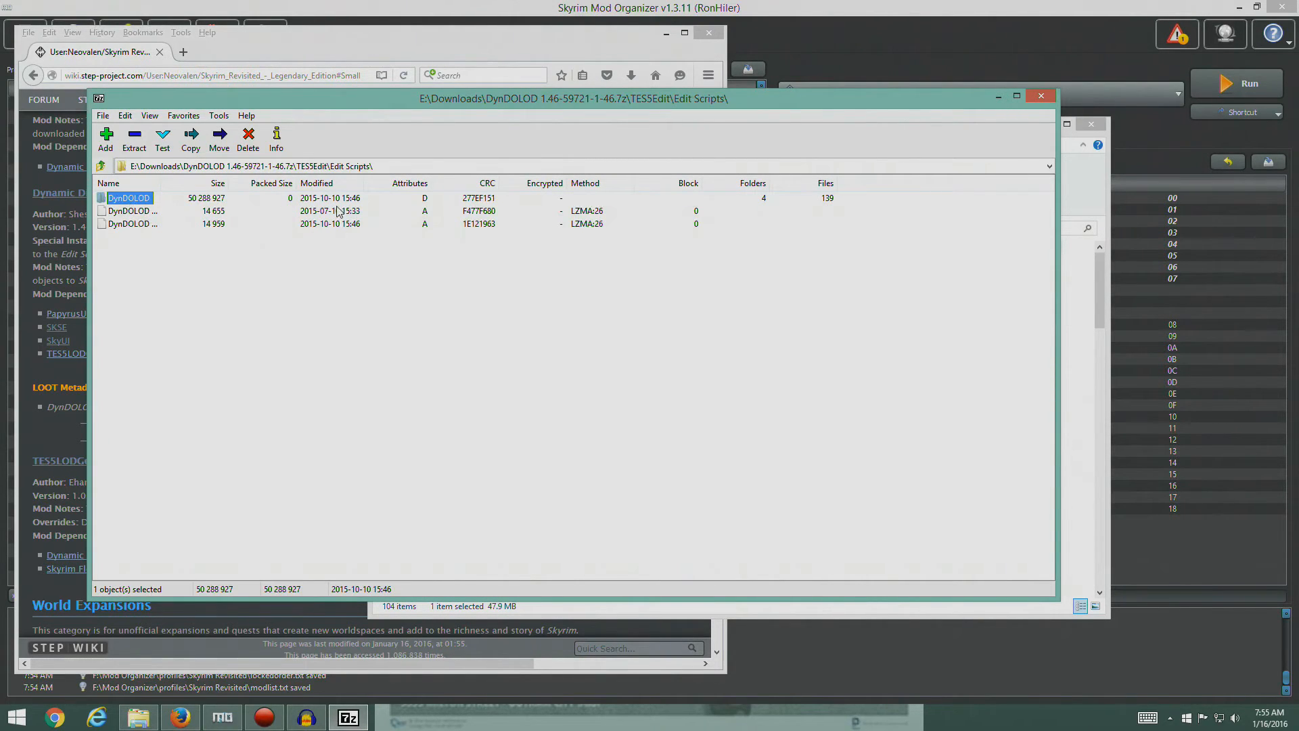
{"action": "left_click", "coordinate": [139, 720]}
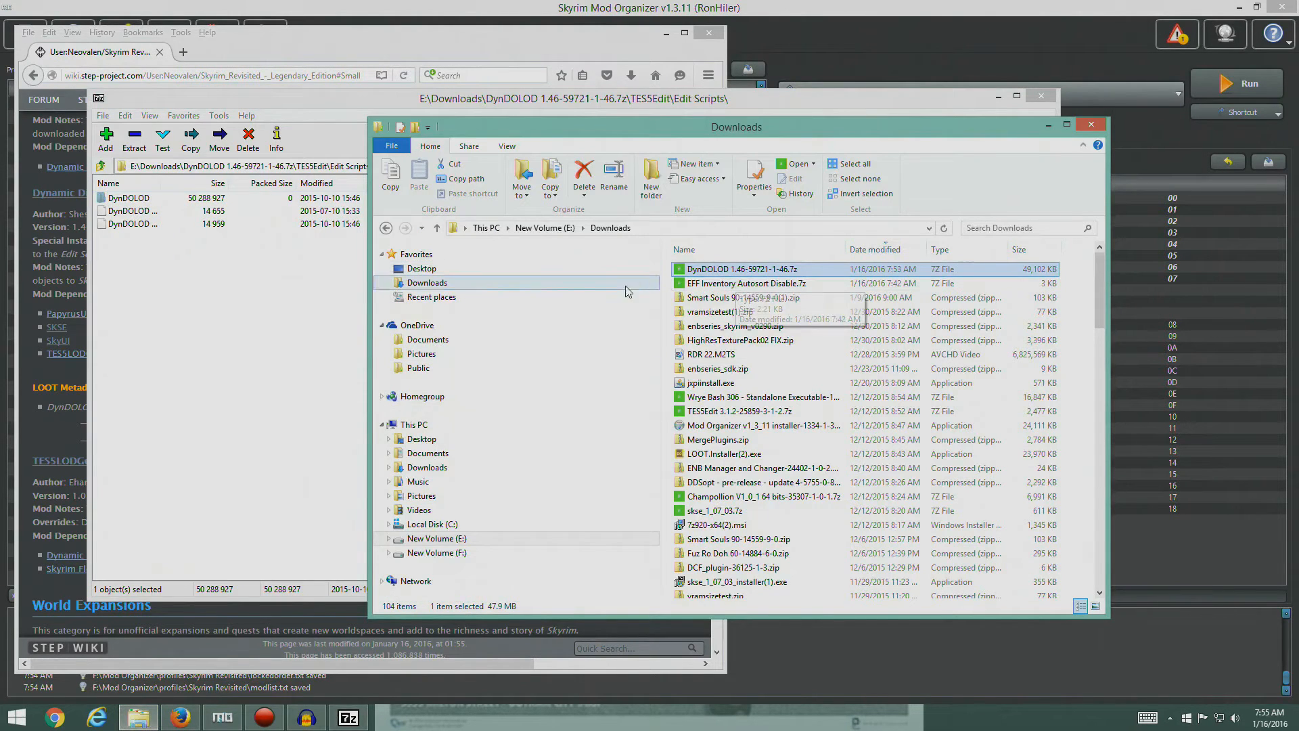
{"action": "left_click", "coordinate": [467, 553]}
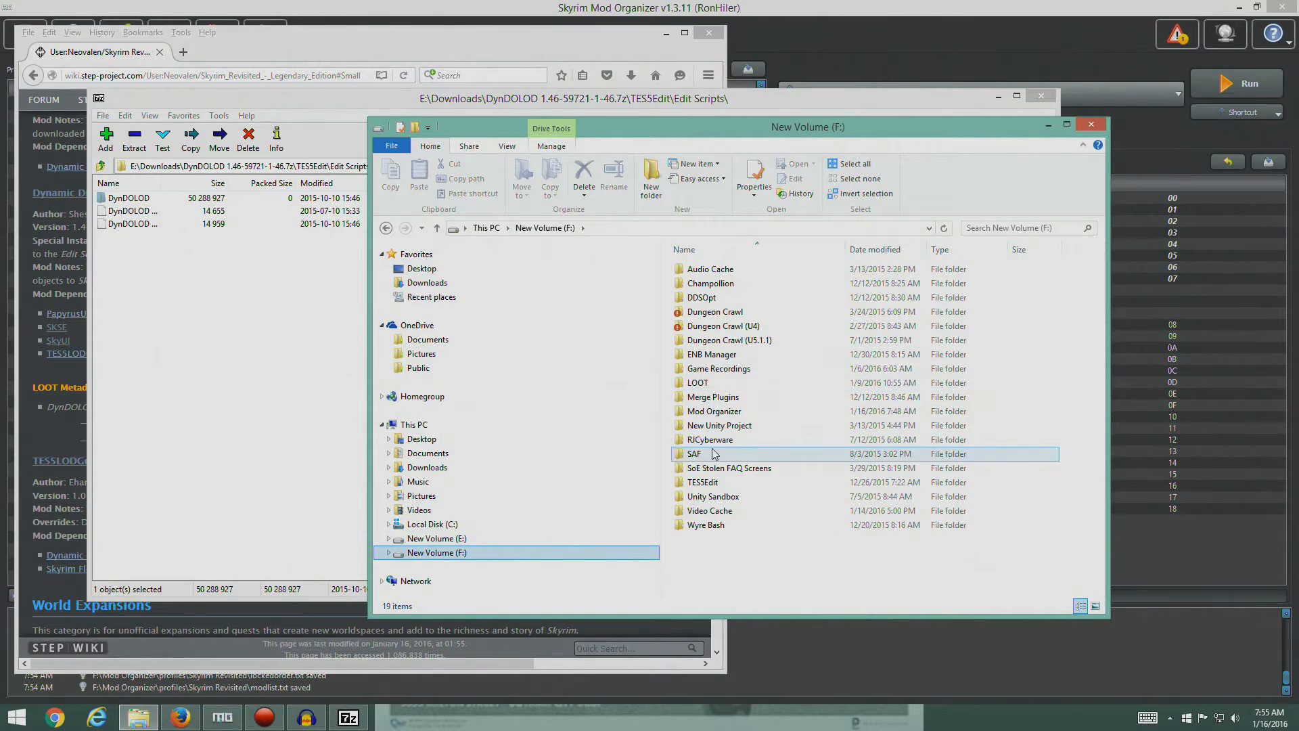
{"action": "double_click", "coordinate": [724, 481]}
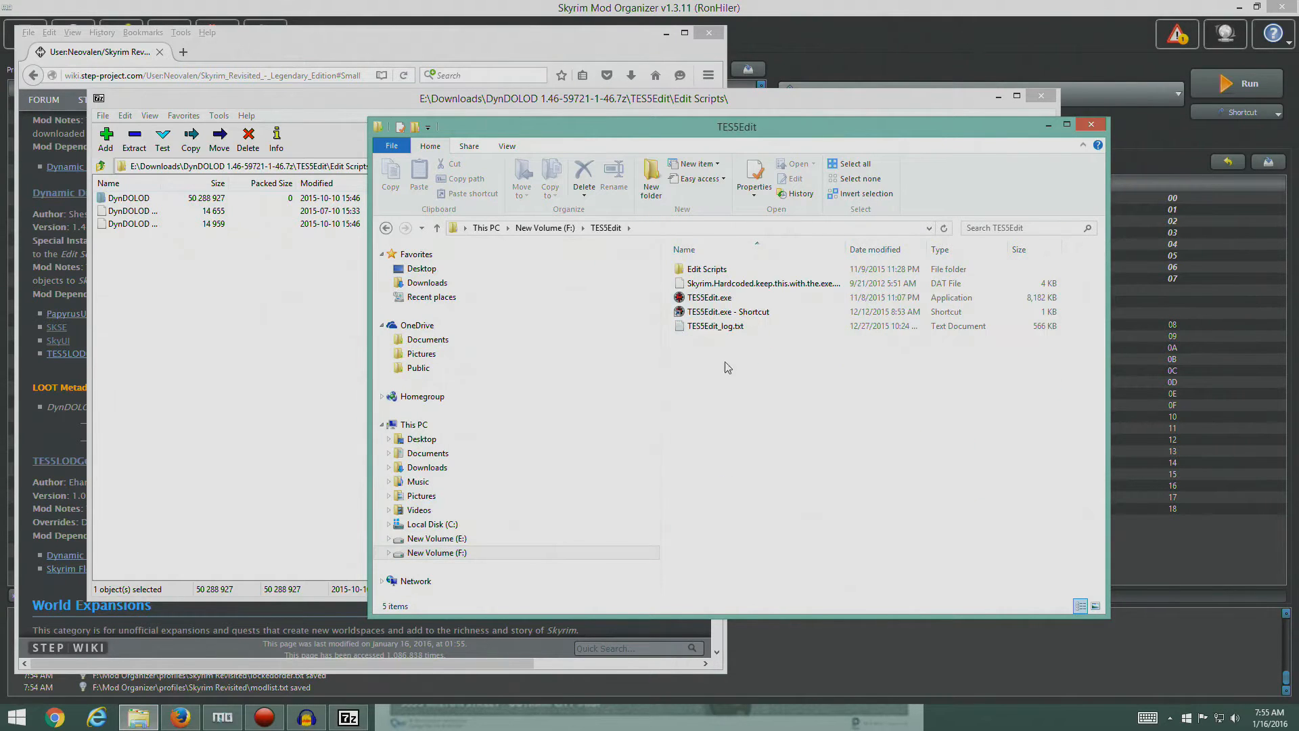
{"action": "double_click", "coordinate": [707, 269]}
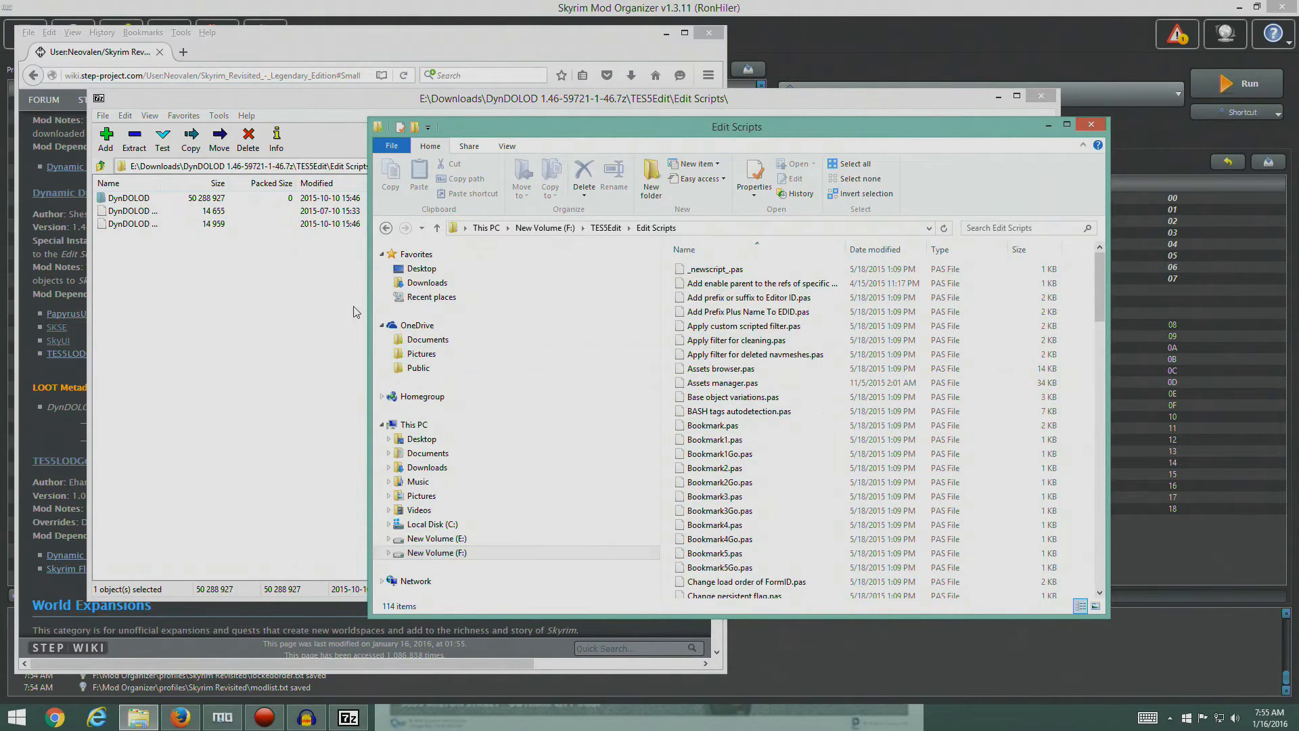
- Examine the full file names and the DynDOLOD folder's contents in the archive, and return to the archive's root
{"action": "left_click_drag", "start_coordinate": [162, 184], "coordinate": [304, 199]}
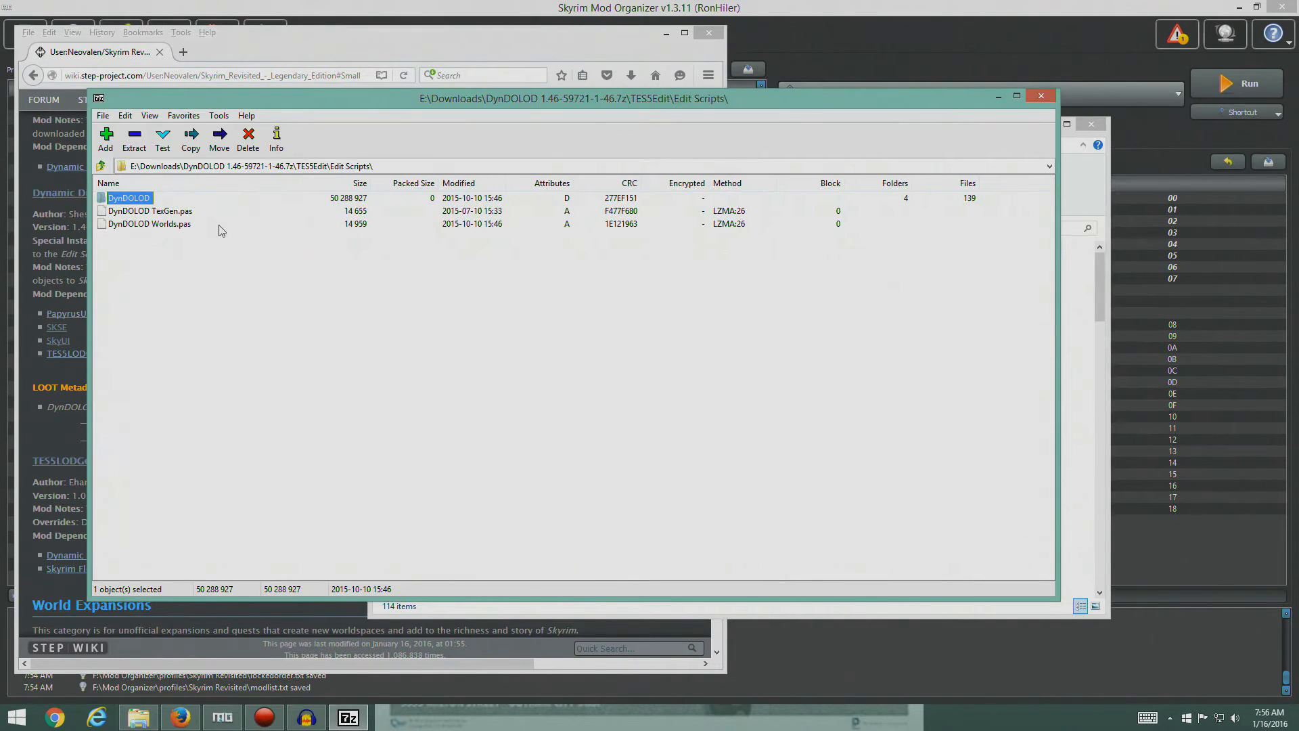
{"action": "double_click", "coordinate": [132, 200]}
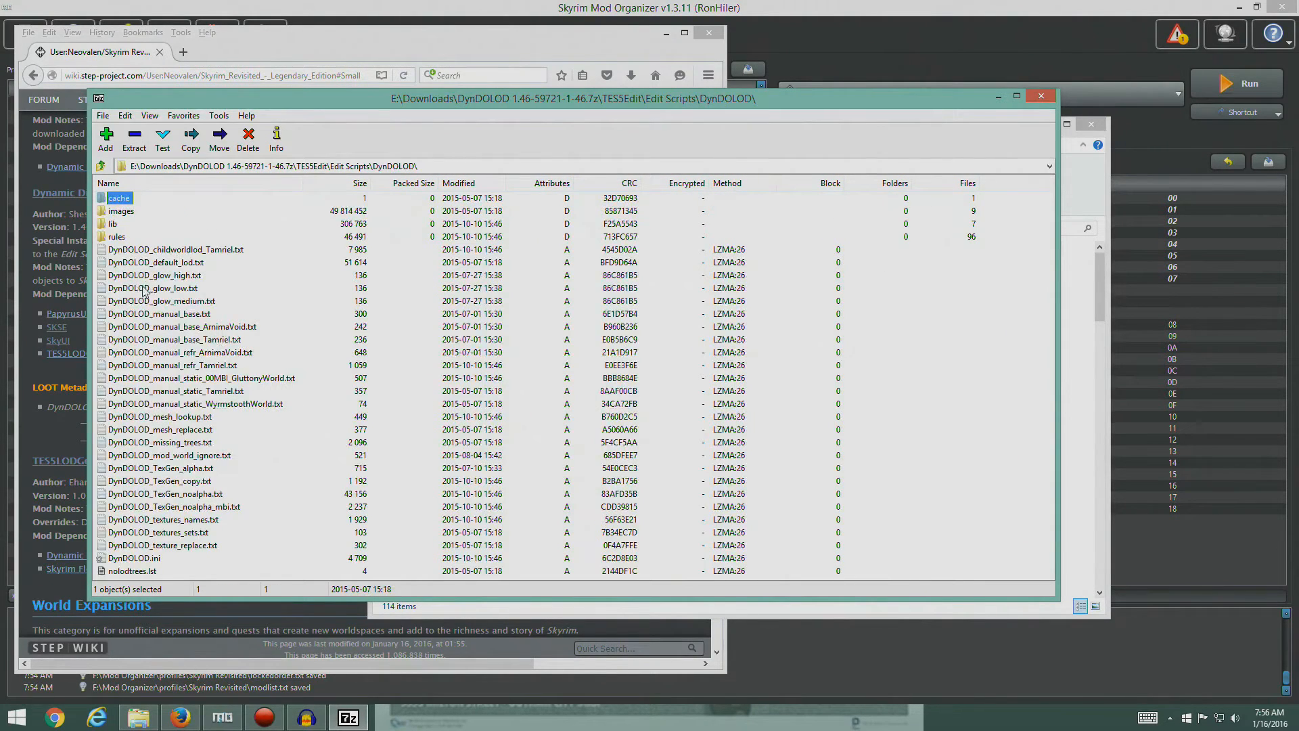
{"action": "double_click", "coordinate": [341, 167]}
{"action": "left_click", "coordinate": [101, 168]}
{"action": "left_click", "coordinate": [101, 167]}
{"action": "left_click", "coordinate": [101, 167]}
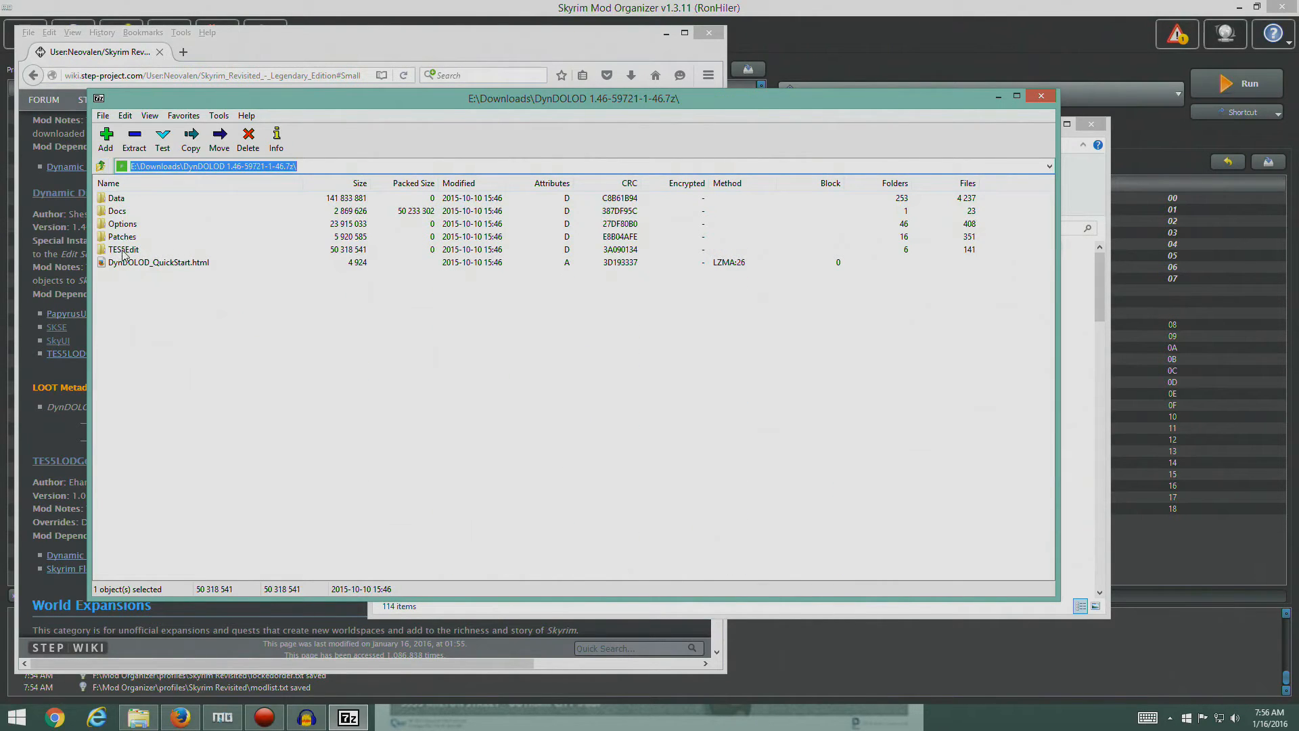
- Extract the Edit Scripts folder from the archive's TES5Edit folder into the TES5Edit folder on drive F
{"action": "double_click", "coordinate": [124, 249]}
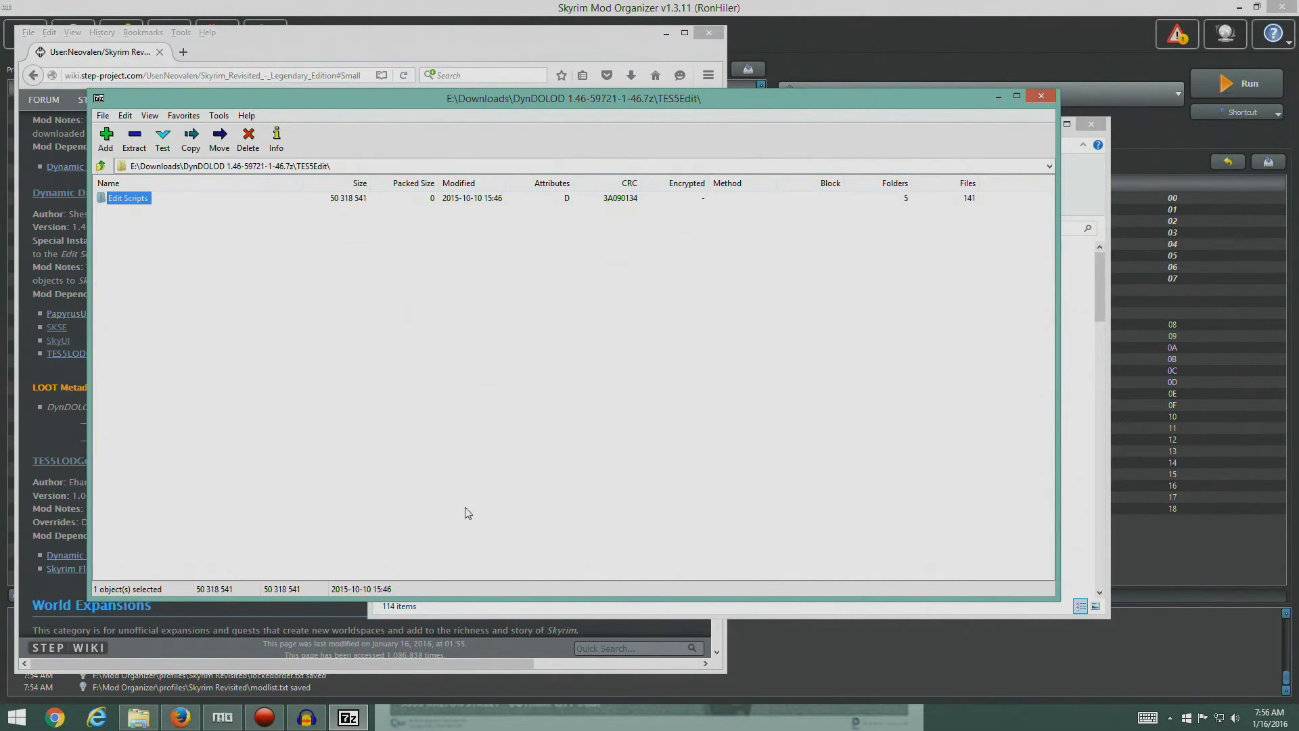
{"action": "left_click", "coordinate": [138, 717]}
{"action": "left_click", "coordinate": [605, 227]}
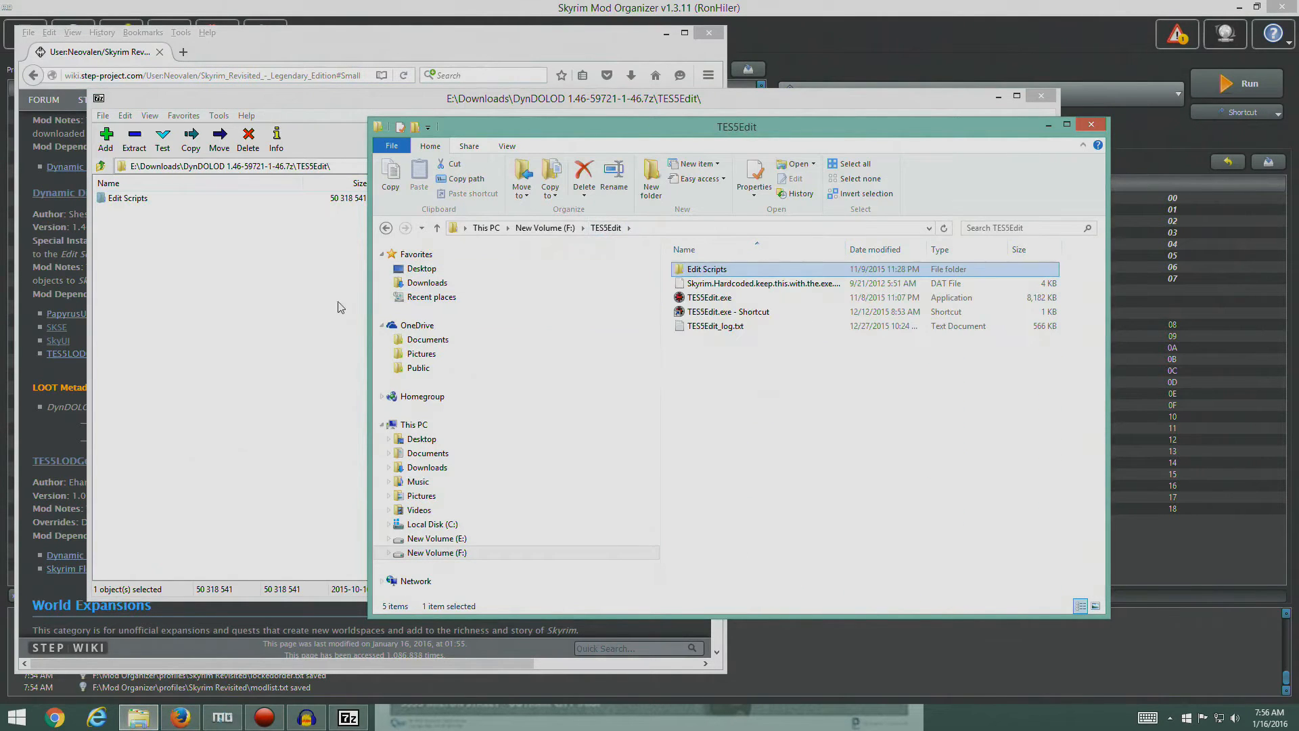
{"action": "left_click", "coordinate": [120, 202]}
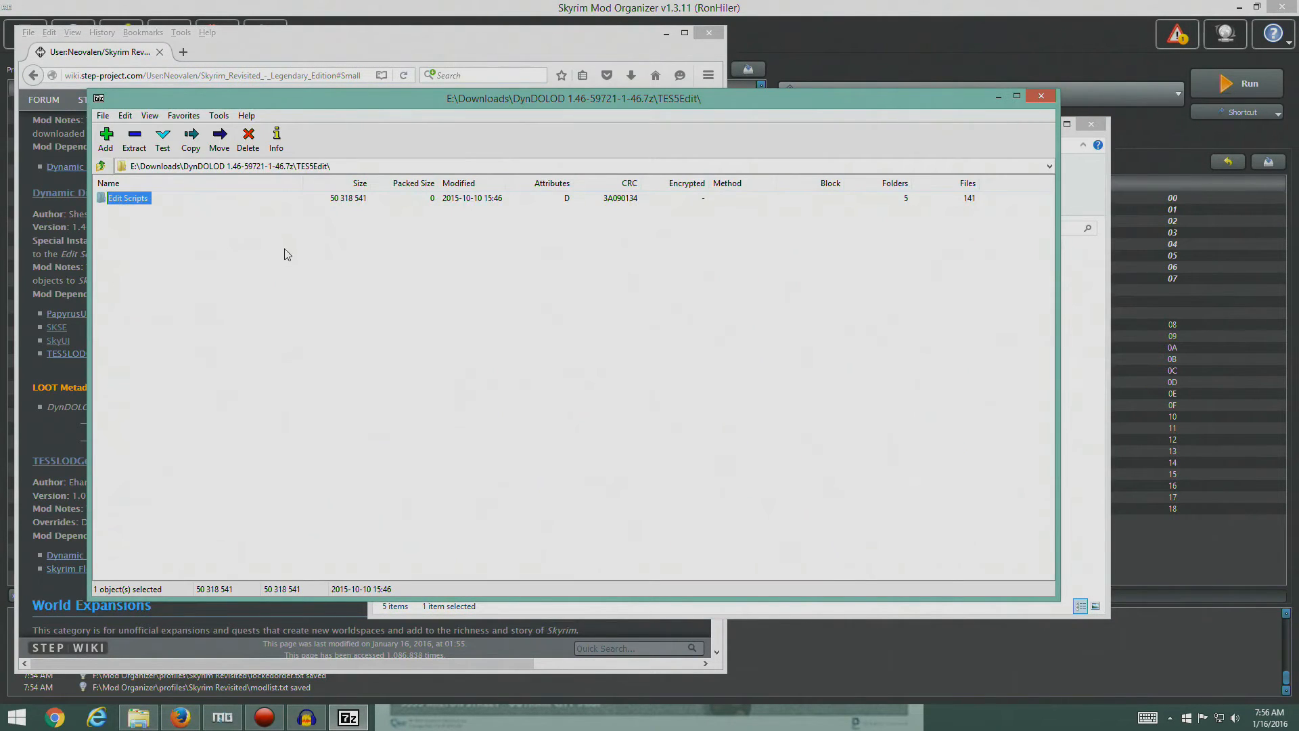
{"action": "left_click_drag", "start_coordinate": [1057, 190], "coordinate": [592, 260]}
{"action": "left_click_drag", "start_coordinate": [105, 204], "coordinate": [763, 440]}
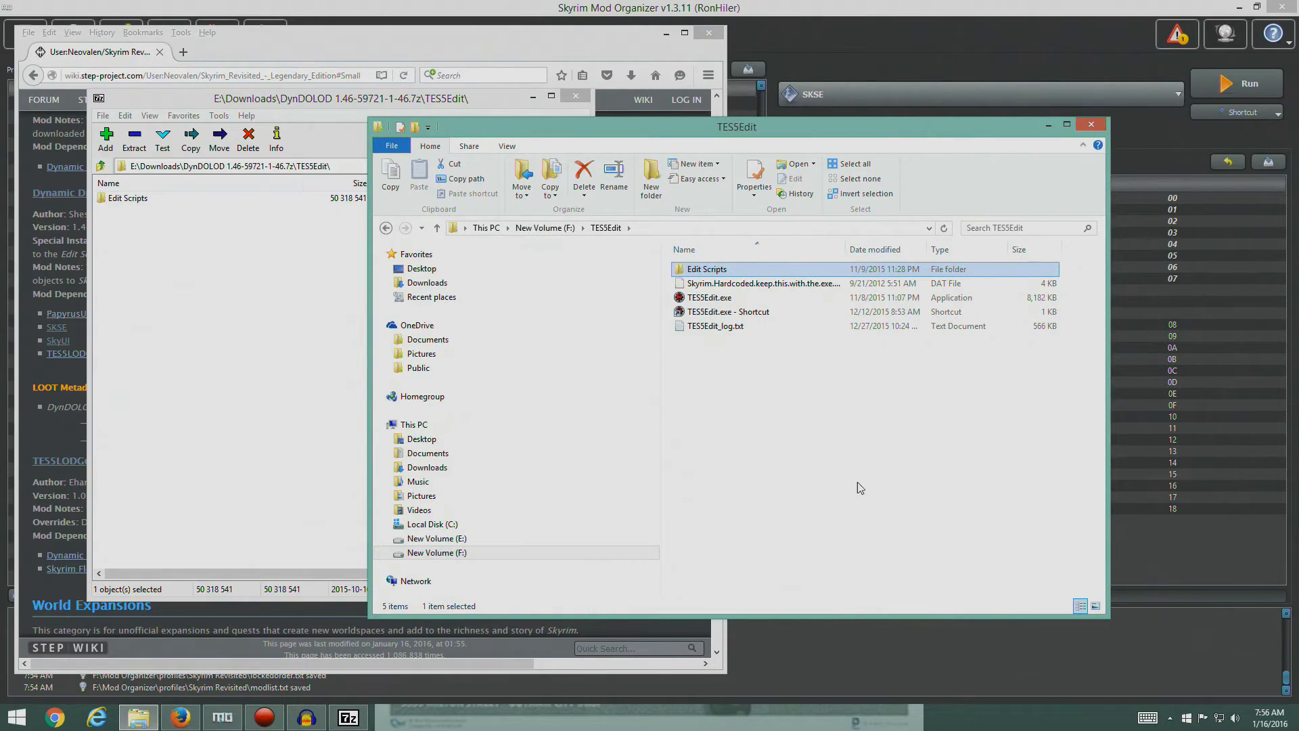
- Check the extracted Edit Scripts folder on drive F against the archive's DynDOLOD files, and close both File Explorer and 7-Zip
{"action": "double_click", "coordinate": [720, 271]}
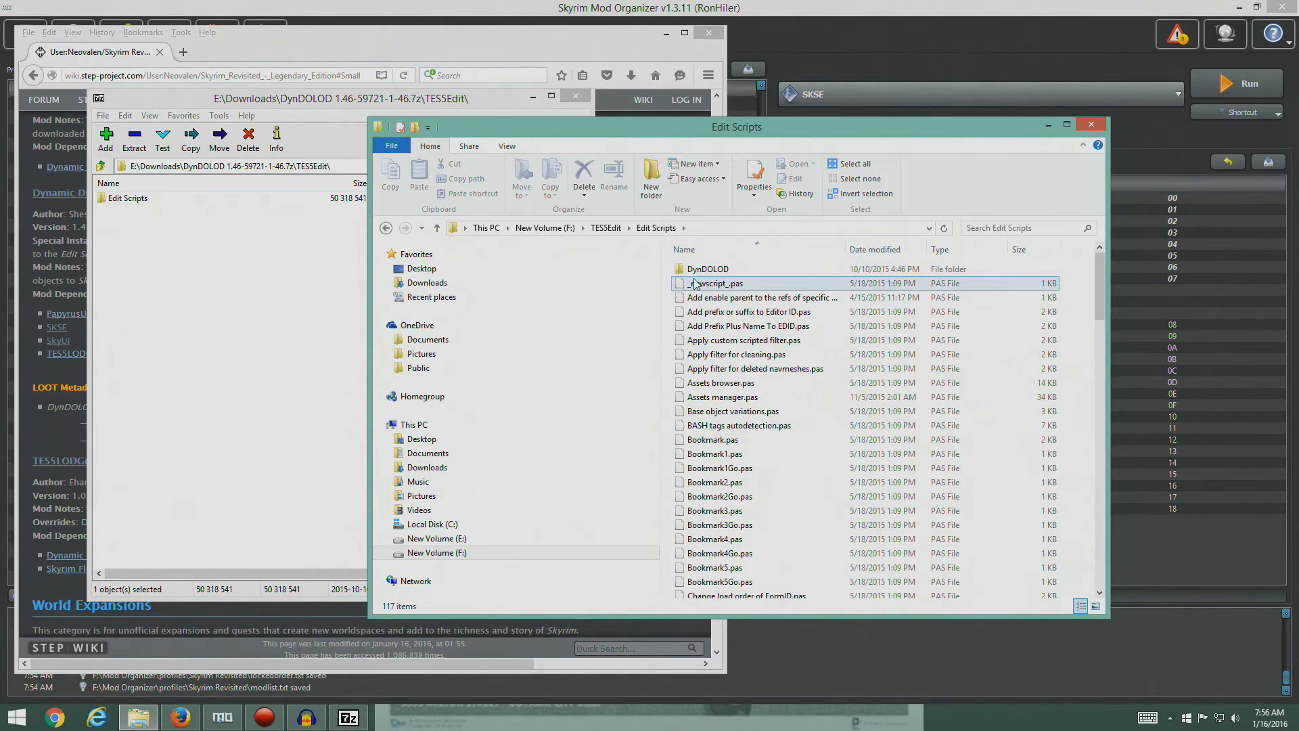
{"action": "double_click", "coordinate": [135, 201]}
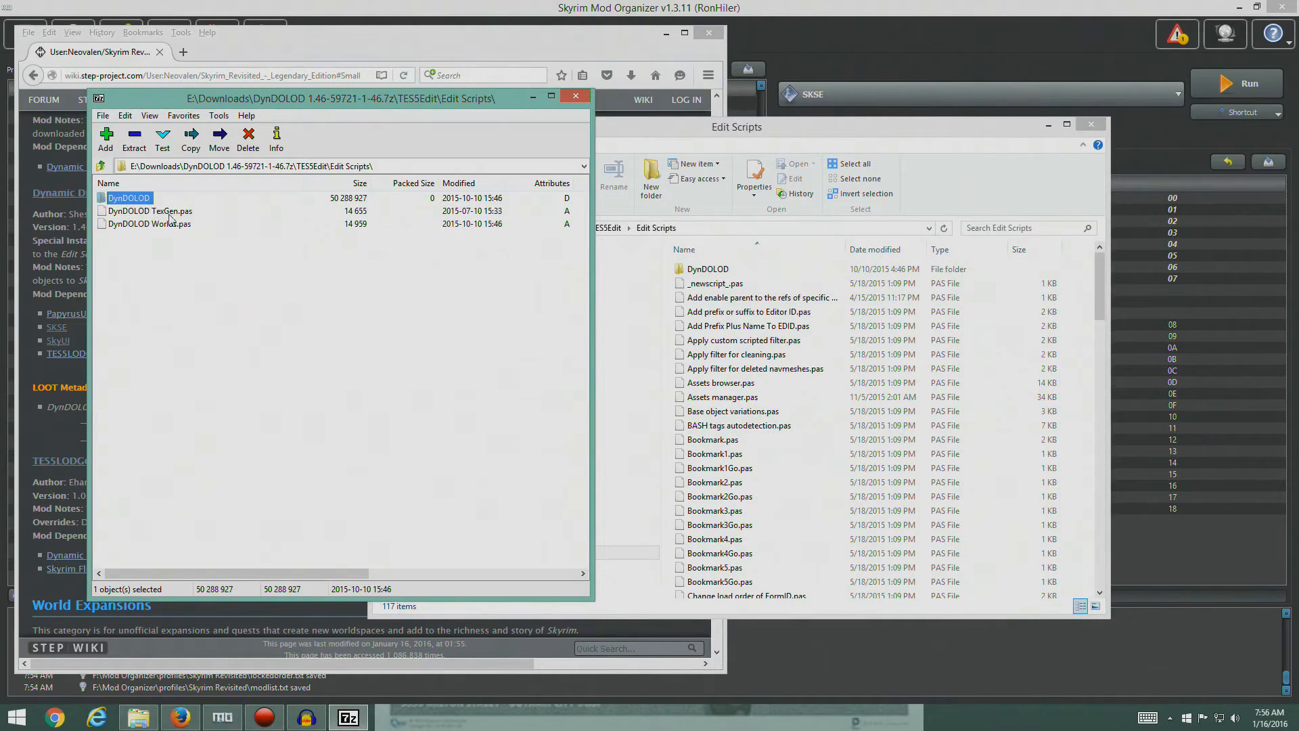
{"action": "left_click", "coordinate": [180, 277]}
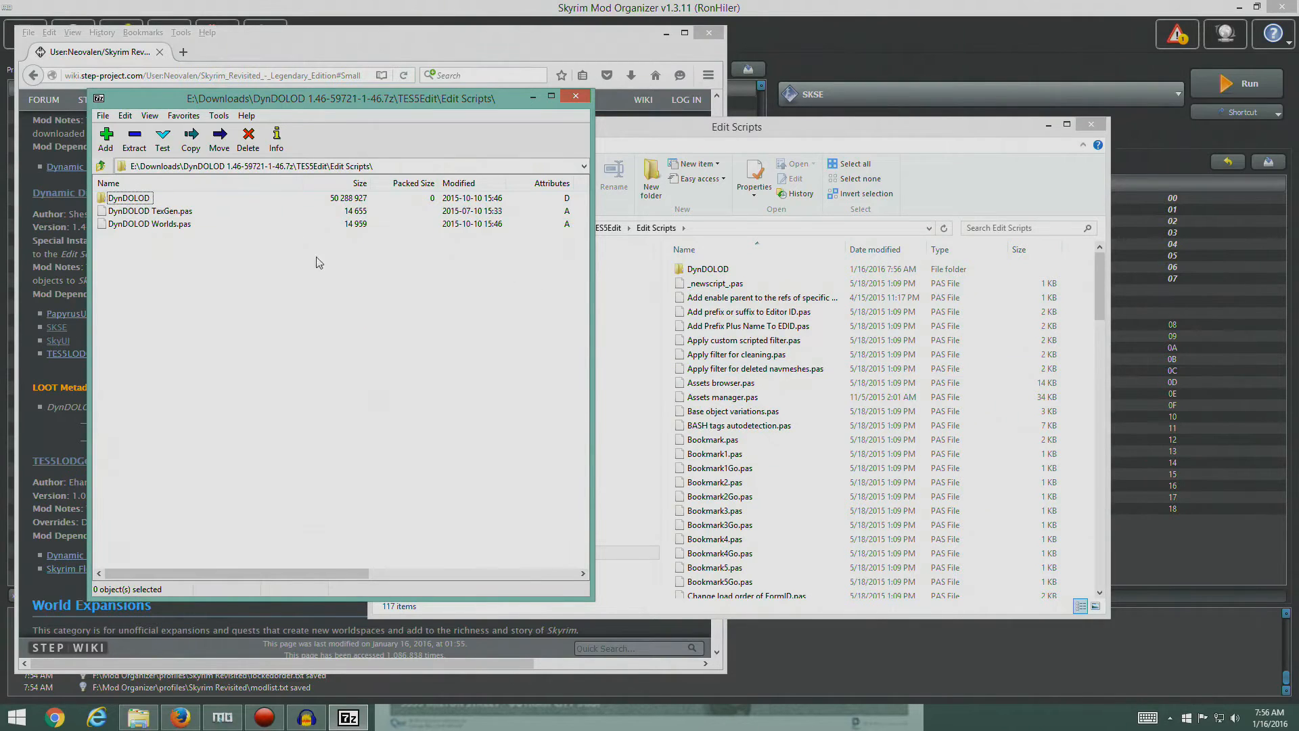
{"action": "left_click_drag", "start_coordinate": [1099, 303], "coordinate": [1094, 364]}
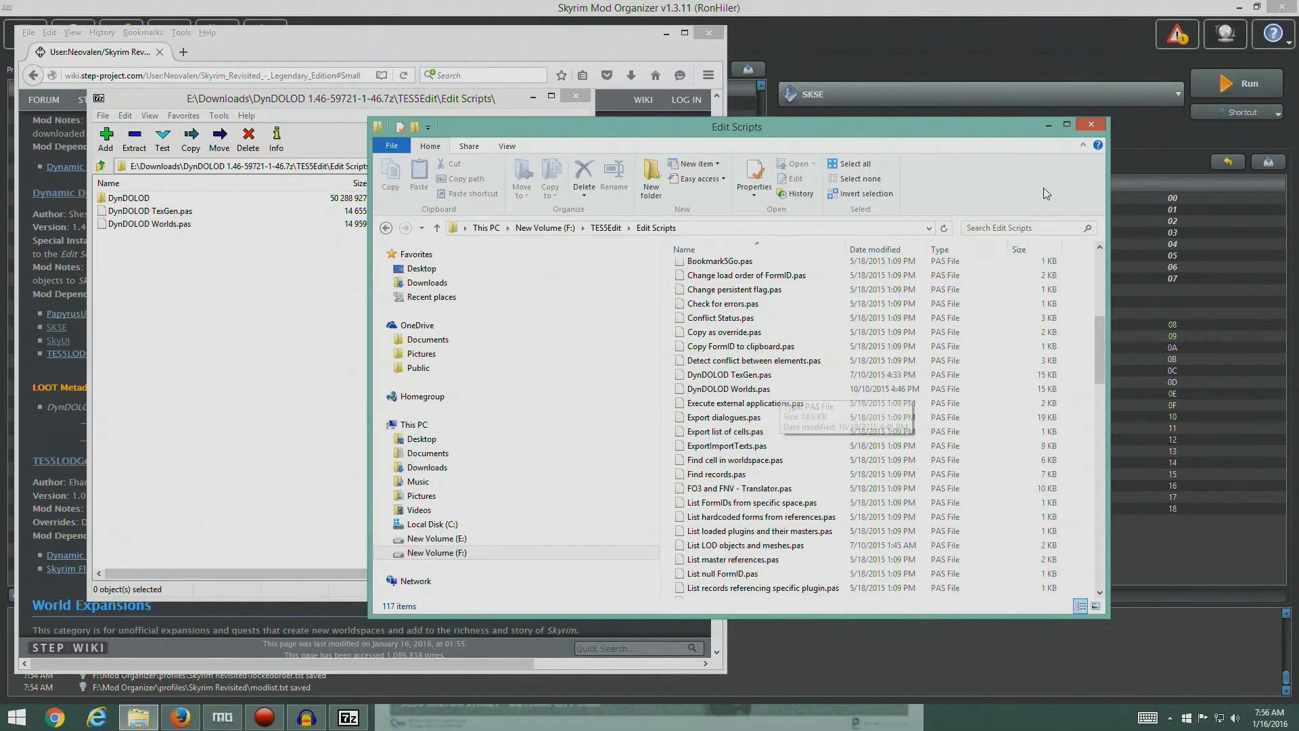
{"action": "left_click", "coordinate": [1092, 127]}
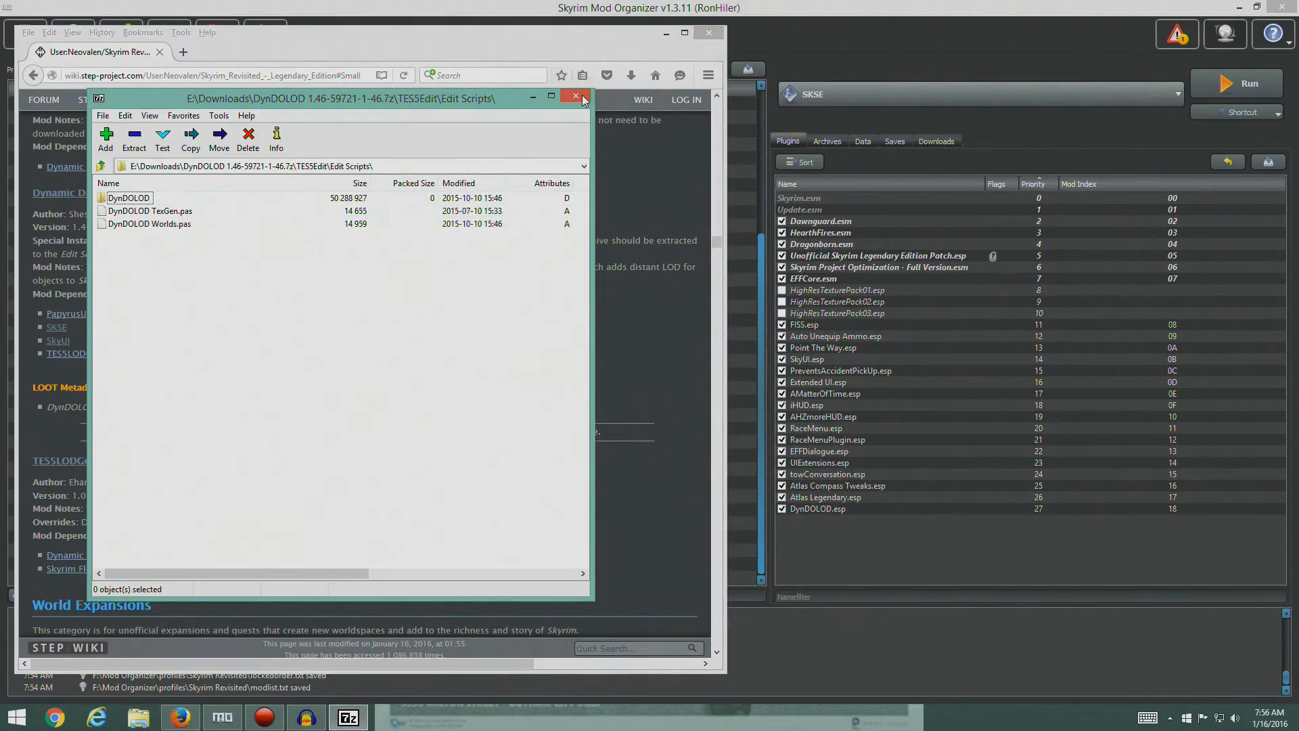
{"action": "left_click", "coordinate": [576, 96]}
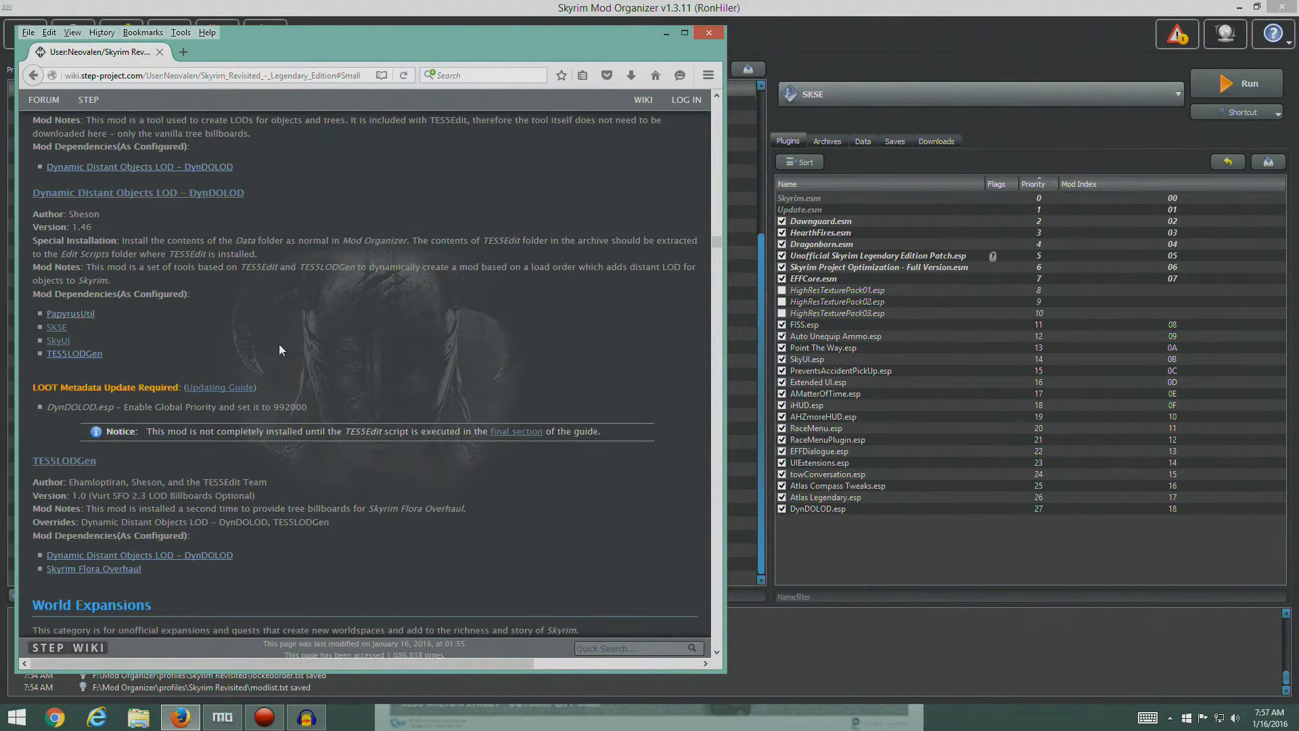
- Recheck the guide's DynDOLOD notes in Firefox, switch to Mod Organizer, and run LOOT from it
{"action": "scroll", "coordinate": [281, 343], "scroll_direction": "up", "scroll_amount": 3}
{"action": "scroll", "coordinate": [254, 460], "scroll_direction": "down", "scroll_amount": 3}
{"action": "left_click", "coordinate": [1178, 96]}
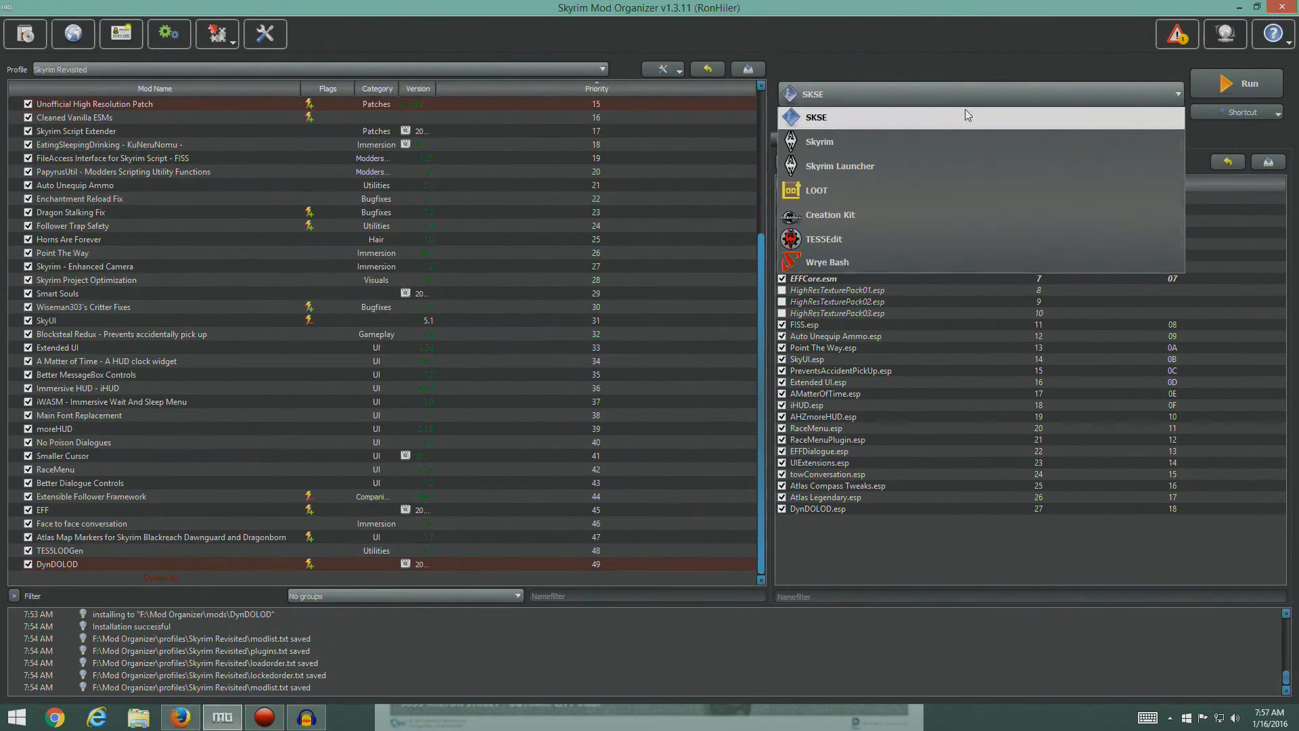
{"action": "left_click", "coordinate": [919, 215]}
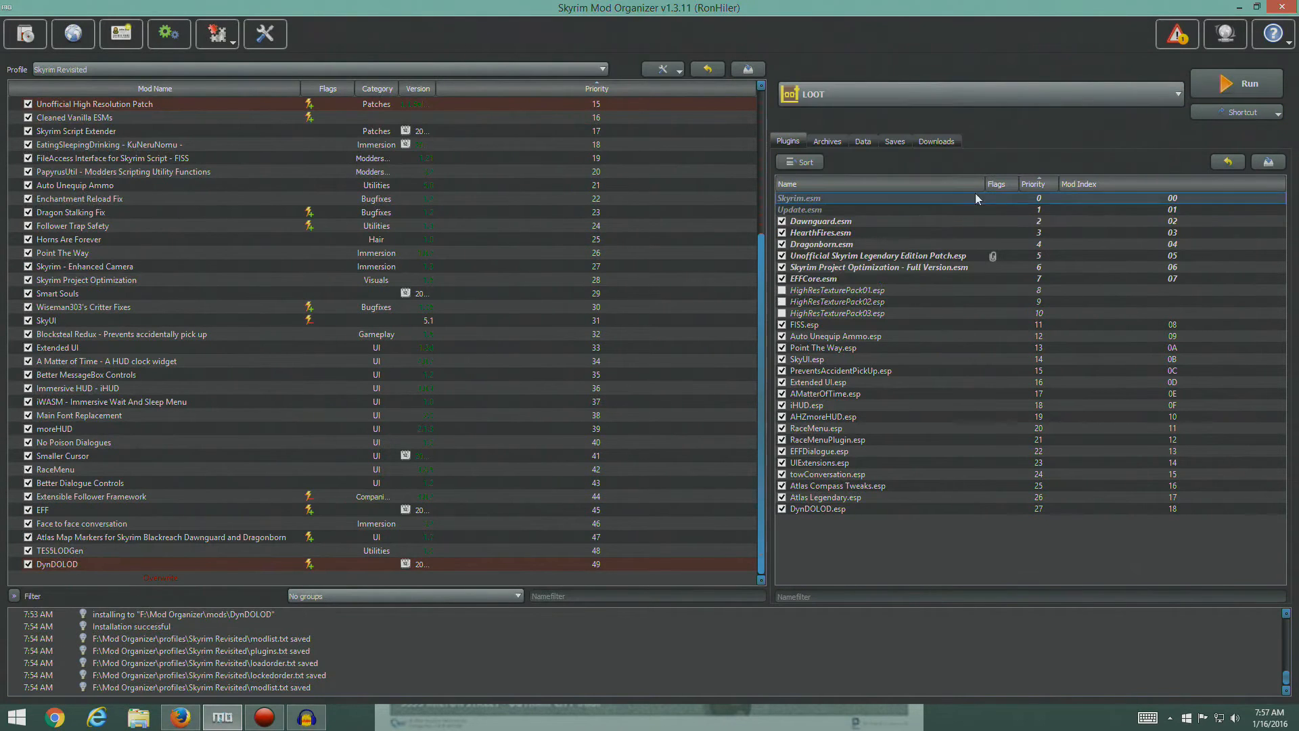
{"action": "left_click", "coordinate": [1236, 83]}
- Find DynDOLOD.esp in LOOT's plugin list, check the guide's metadata instruction in Firefox, and open the plugin's metadata for editing
{"action": "left_click_drag", "start_coordinate": [1137, 230], "coordinate": [1133, 552]}
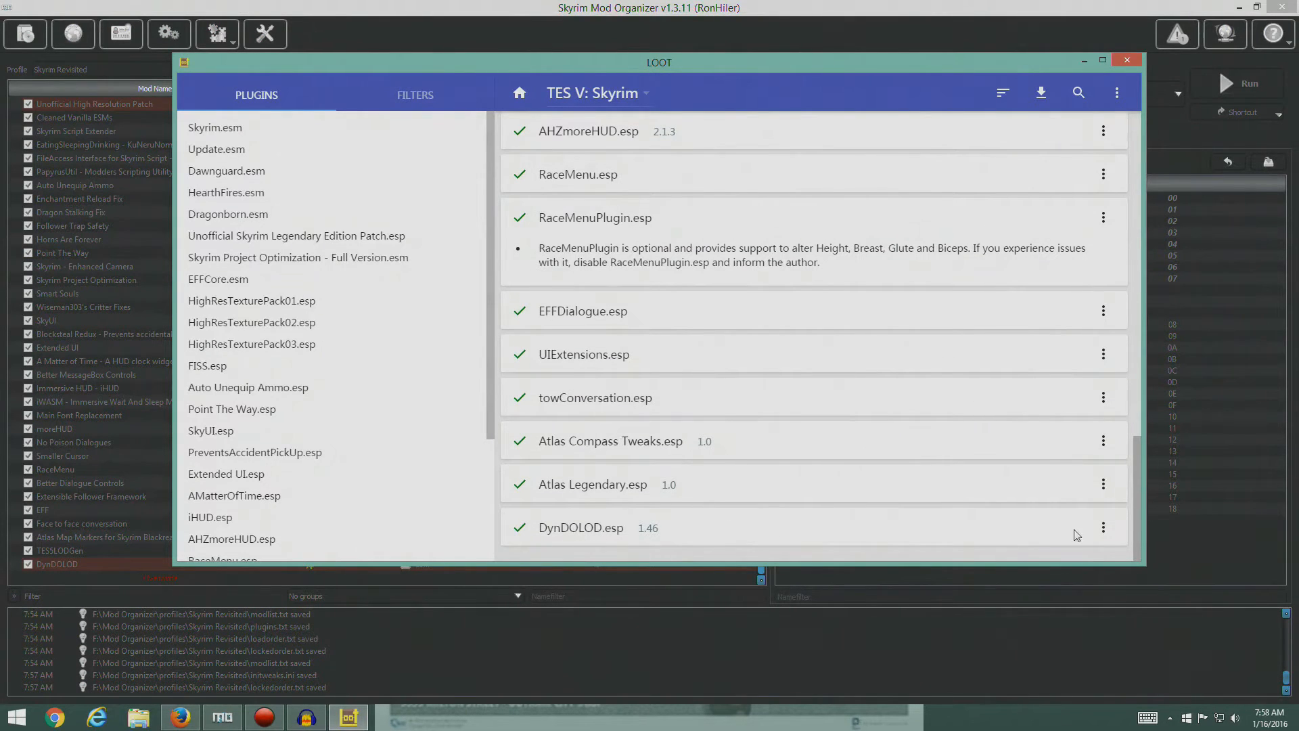
{"action": "left_click", "coordinate": [1103, 535]}
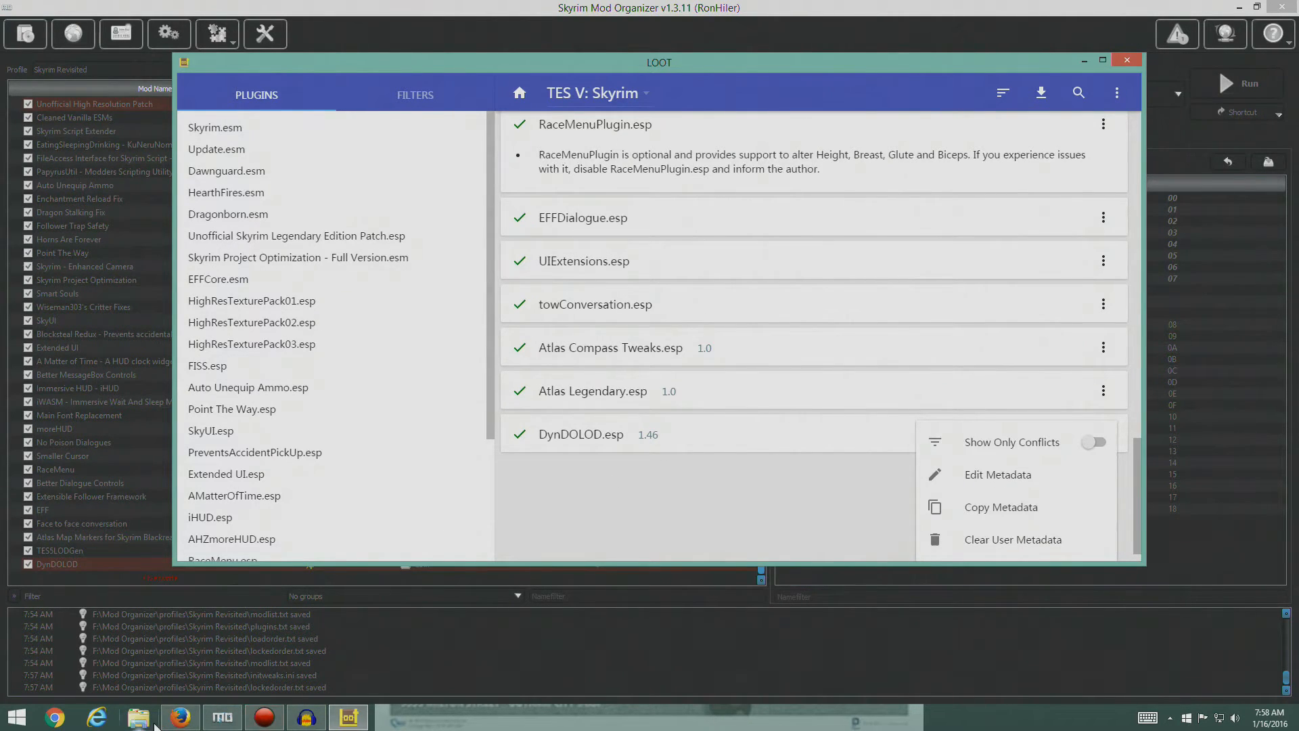
{"action": "left_click", "coordinate": [180, 717]}
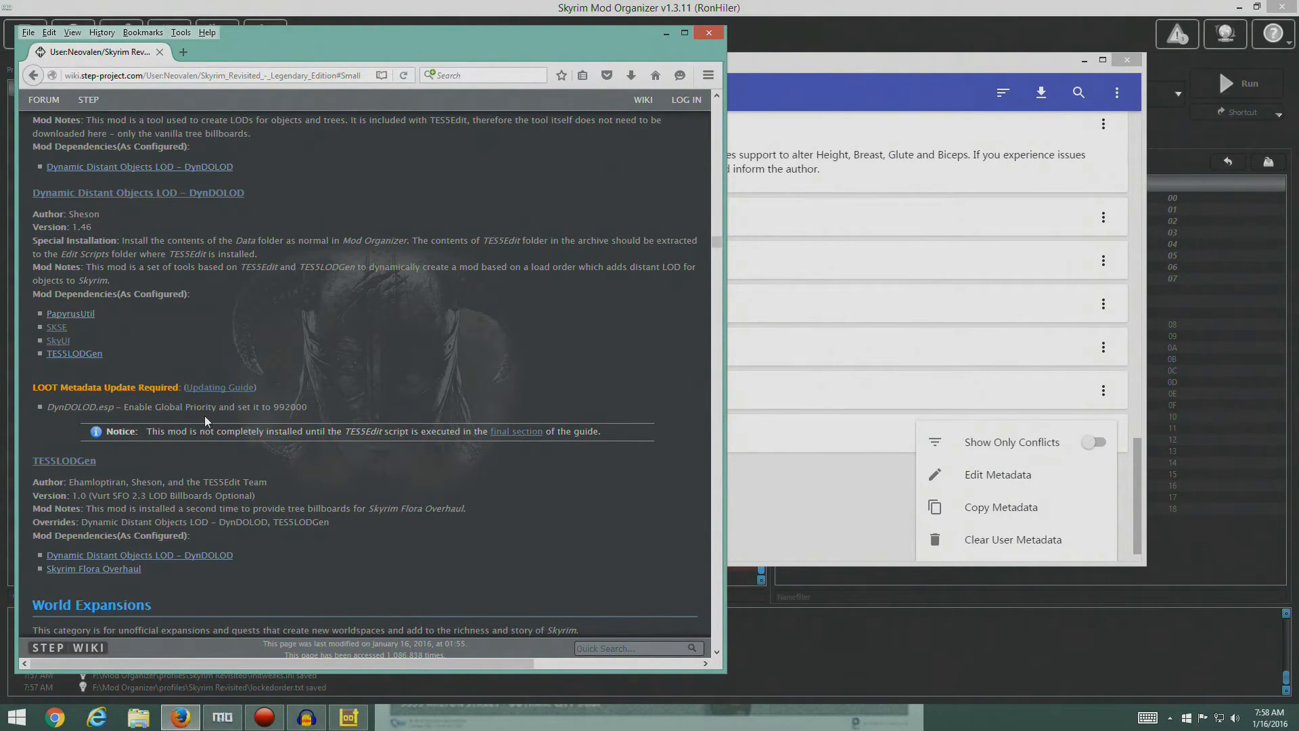
{"action": "left_click", "coordinate": [985, 475]}
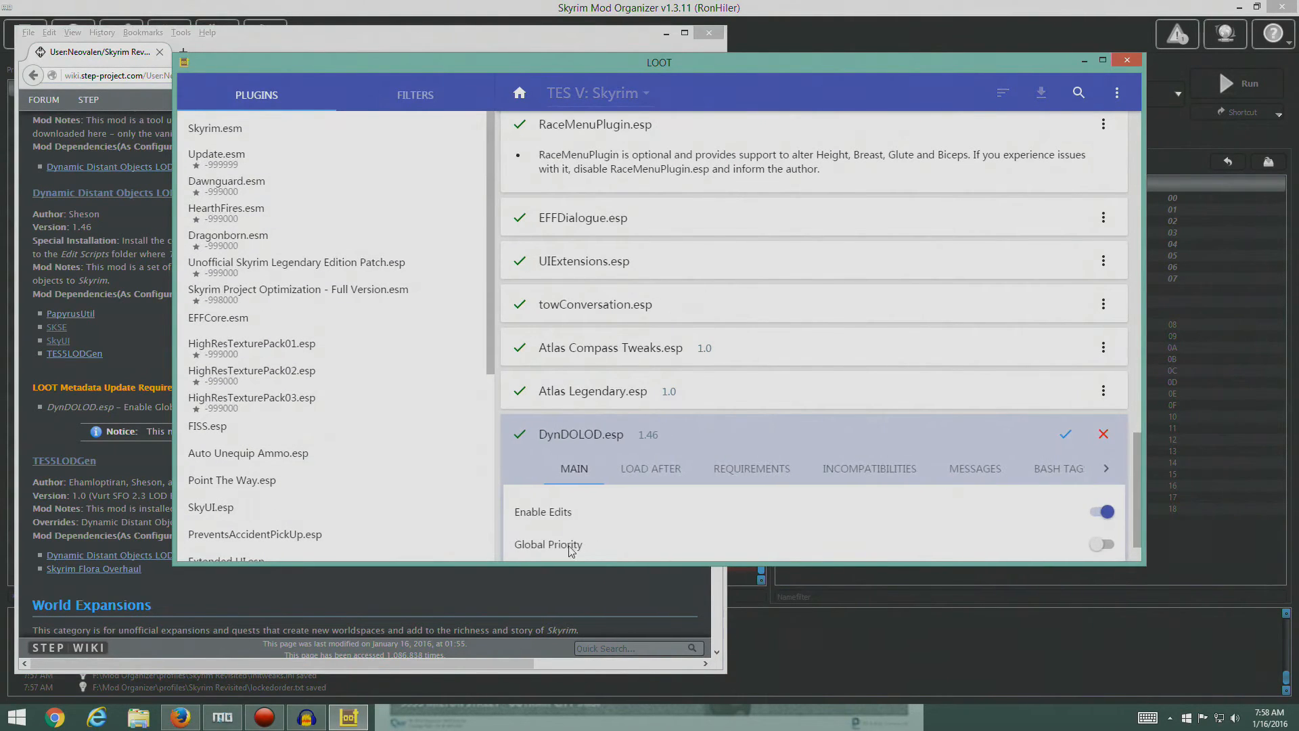
- Enable Global Priority for DynDOLOD.esp, set its priority value to 992000, and save the metadata edits
{"action": "left_click", "coordinate": [553, 545]}
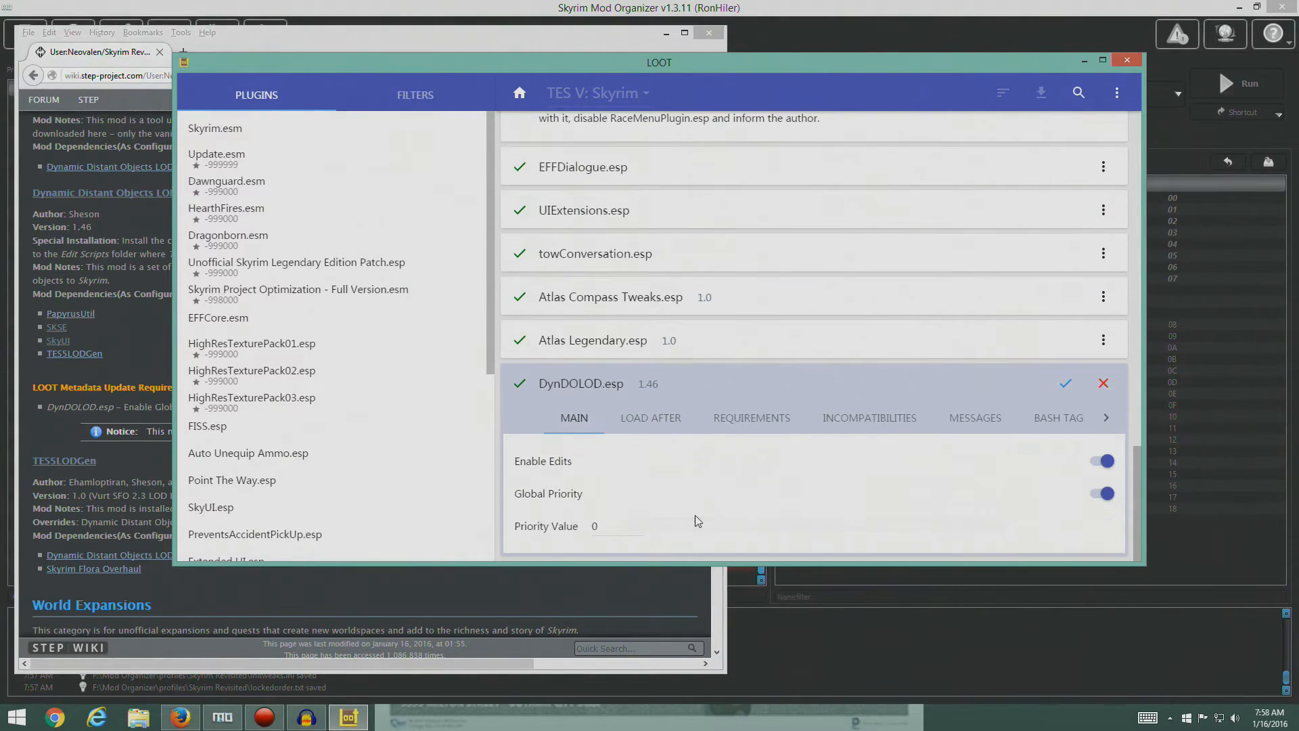
{"action": "left_click", "coordinate": [612, 526]}
{"action": "left_click_drag", "start_coordinate": [603, 527], "coordinate": [586, 530]}
{"action": "left_click_drag", "start_coordinate": [564, 66], "coordinate": [735, 54]}
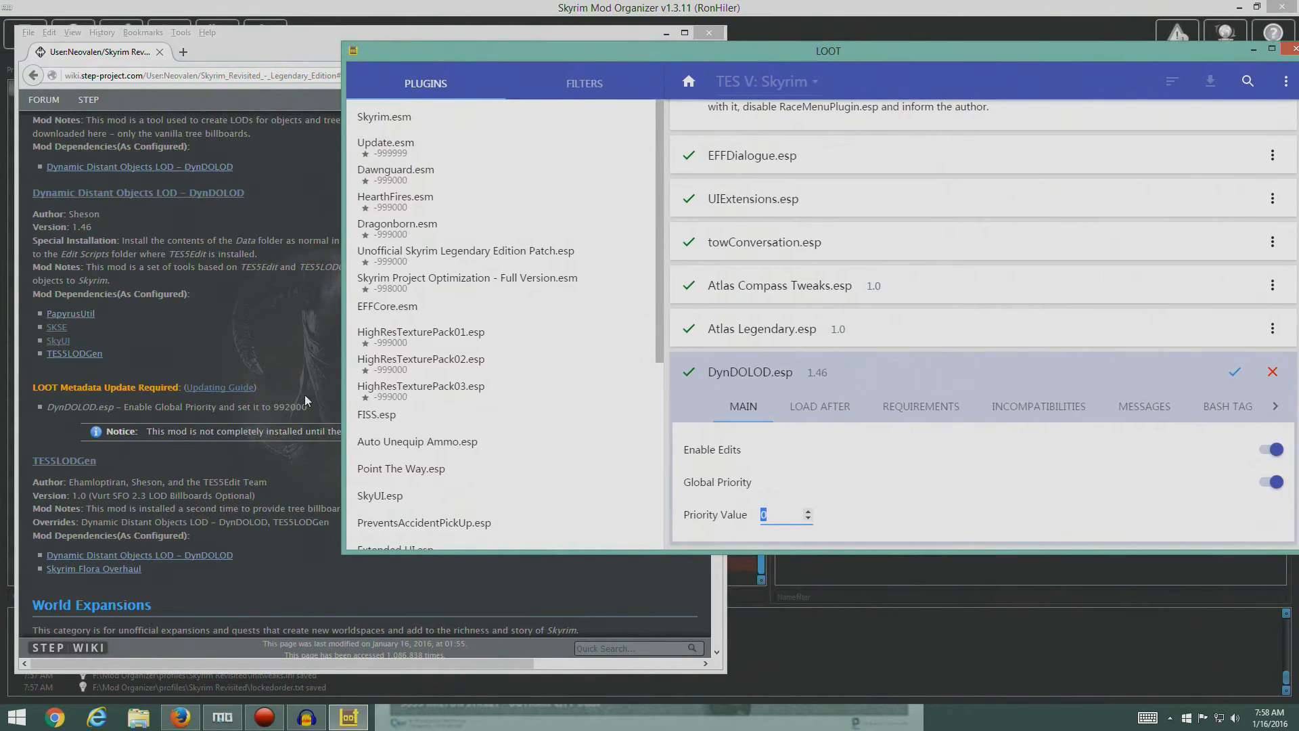
{"action": "type", "text": "992000"}
{"action": "left_click", "coordinate": [1271, 482]}
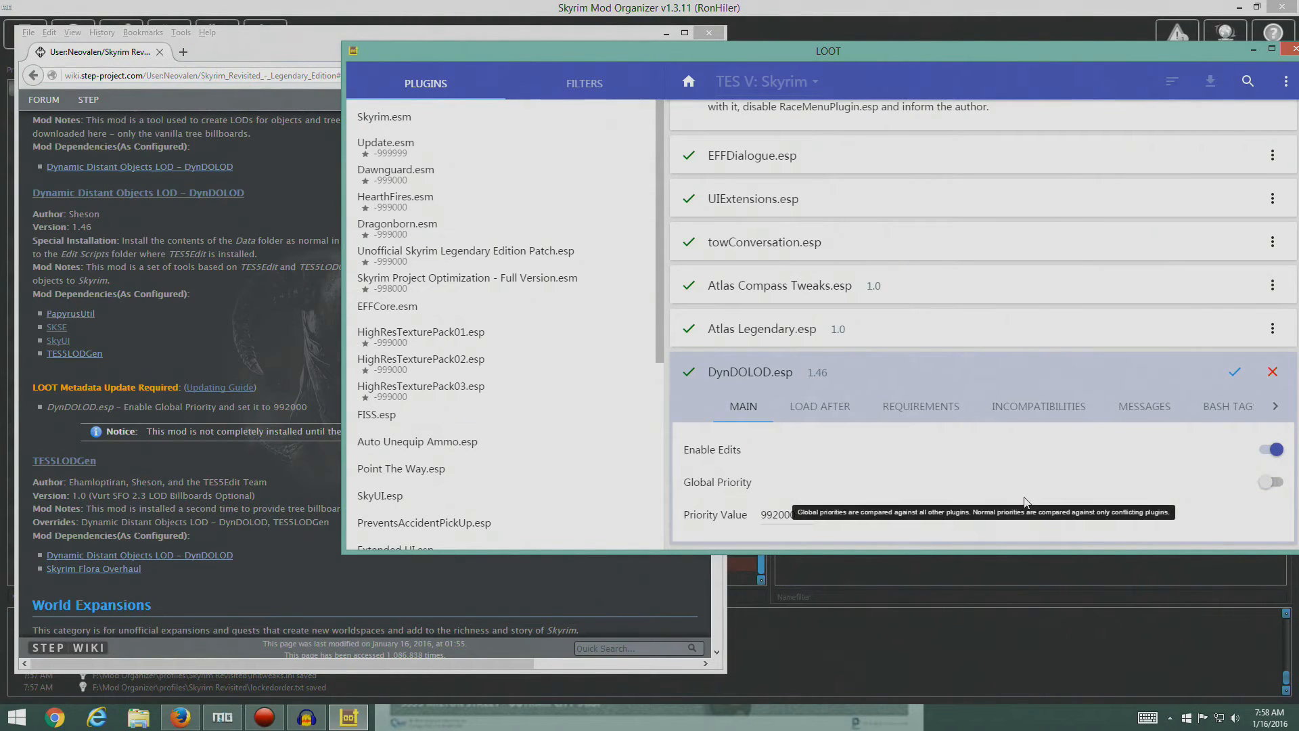
{"action": "left_click", "coordinate": [1272, 482]}
{"action": "left_click", "coordinate": [1231, 374]}
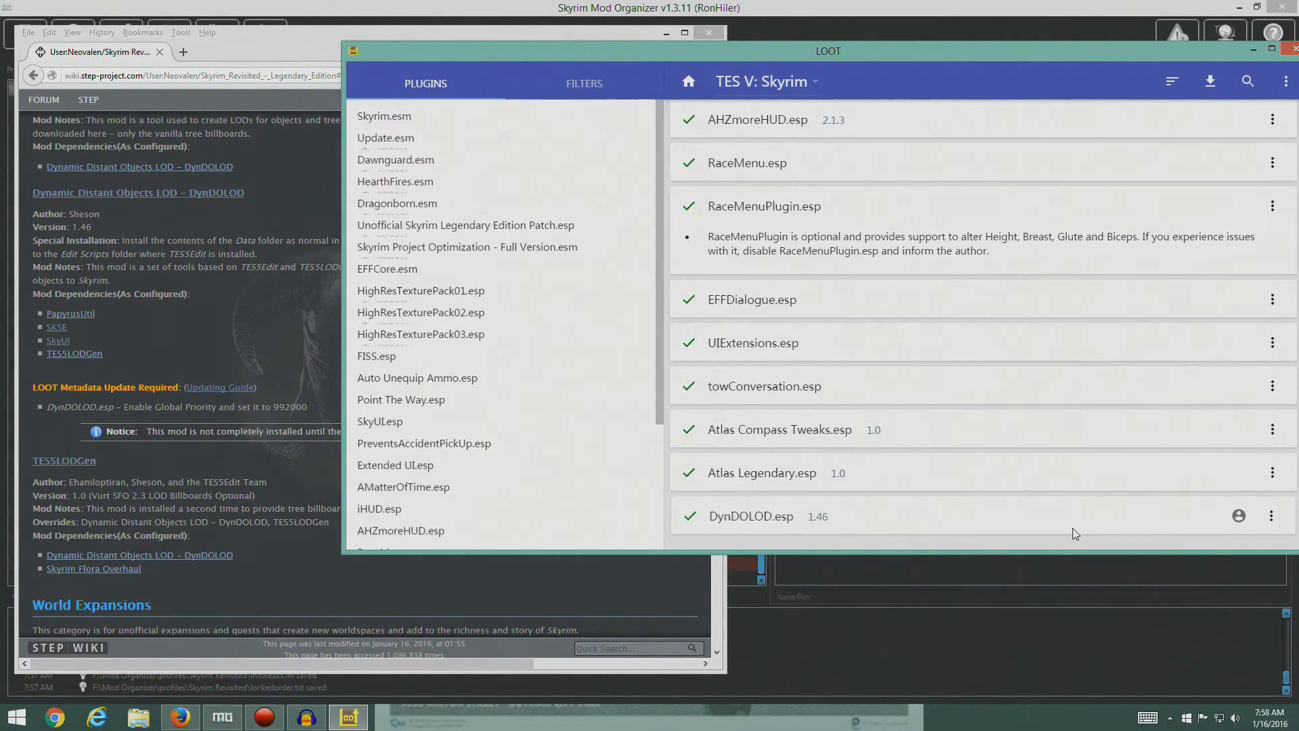
- Check DynDOLOD.esp's entry at the end of the plugin list and close LOOT
{"action": "scroll", "coordinate": [527, 498], "scroll_direction": "down", "scroll_amount": 3}
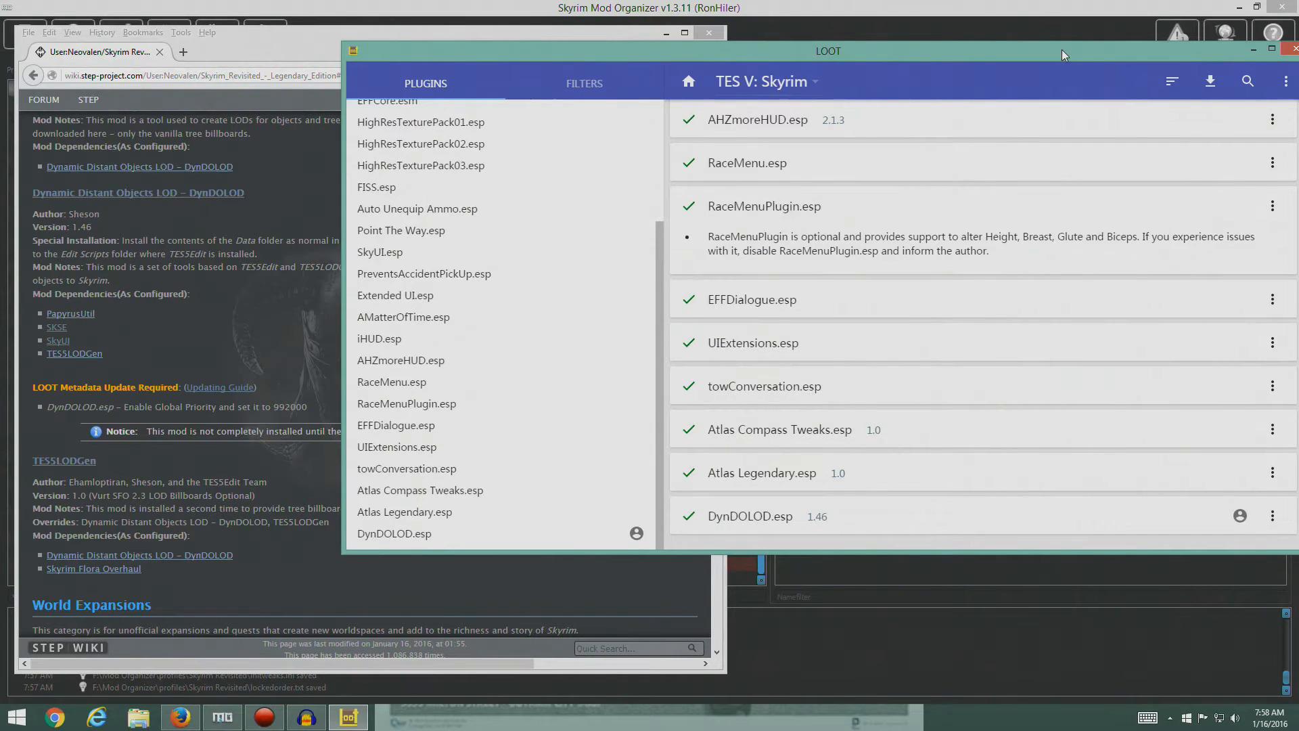
{"action": "left_click_drag", "start_coordinate": [1061, 50], "coordinate": [941, 58]}
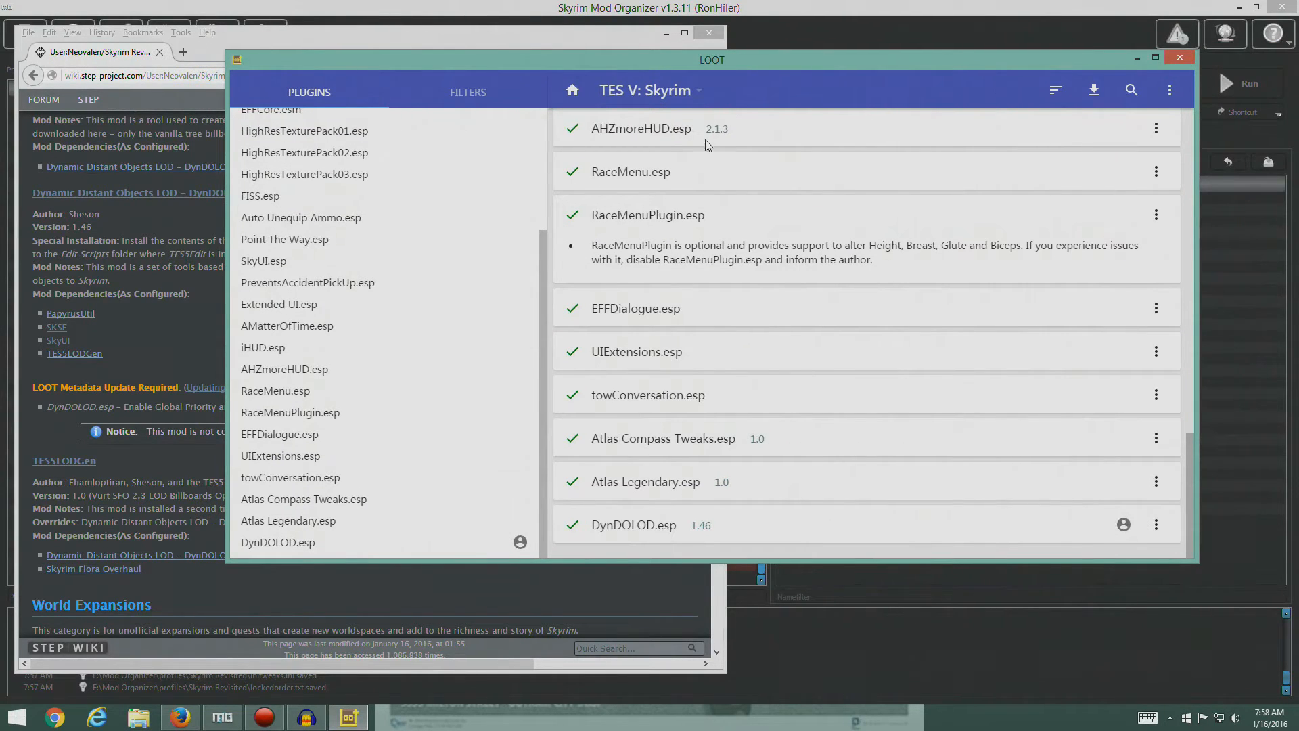
{"action": "left_click", "coordinate": [1179, 57]}
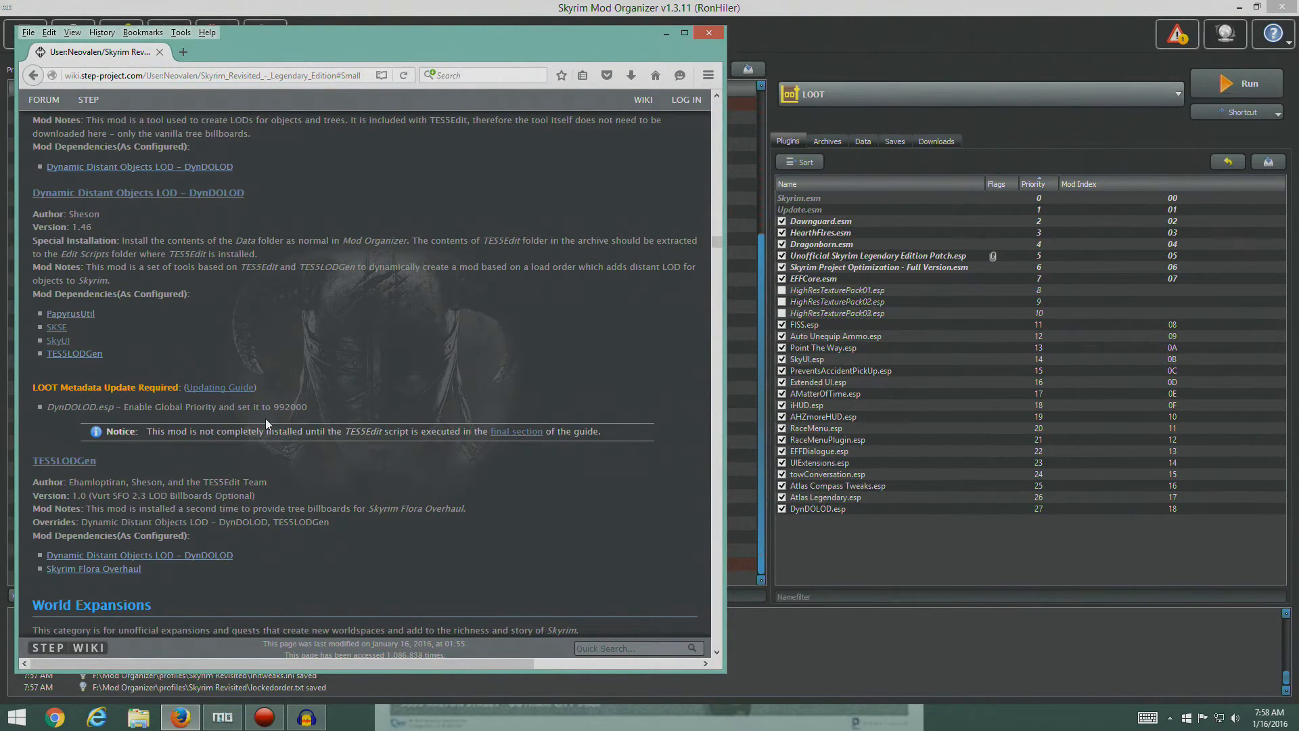
- Reread the guide's DynDOLOD and second TES5LODGen entries in Firefox, and open the TES5LODGen mod's files on Nexus Mods
{"action": "scroll", "coordinate": [308, 395], "scroll_direction": "down", "scroll_amount": 2}
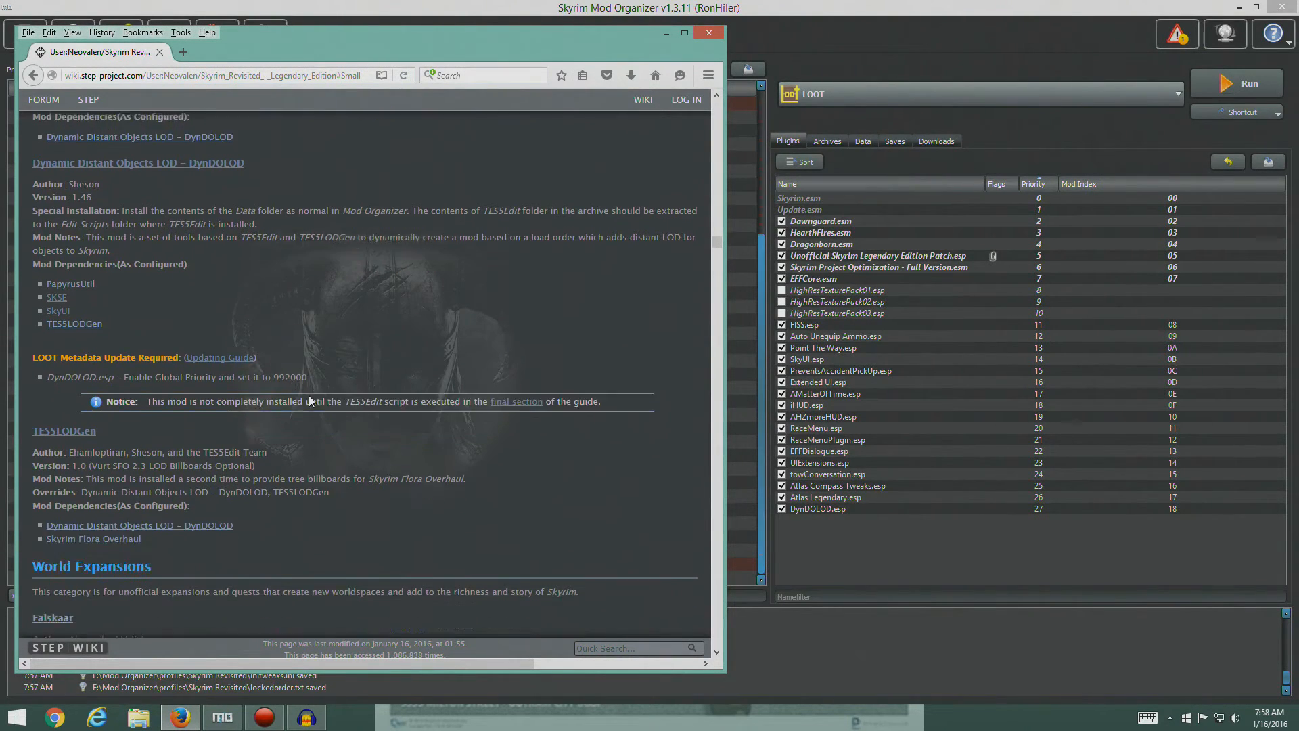
{"action": "scroll", "coordinate": [286, 346], "scroll_direction": "up", "scroll_amount": 2}
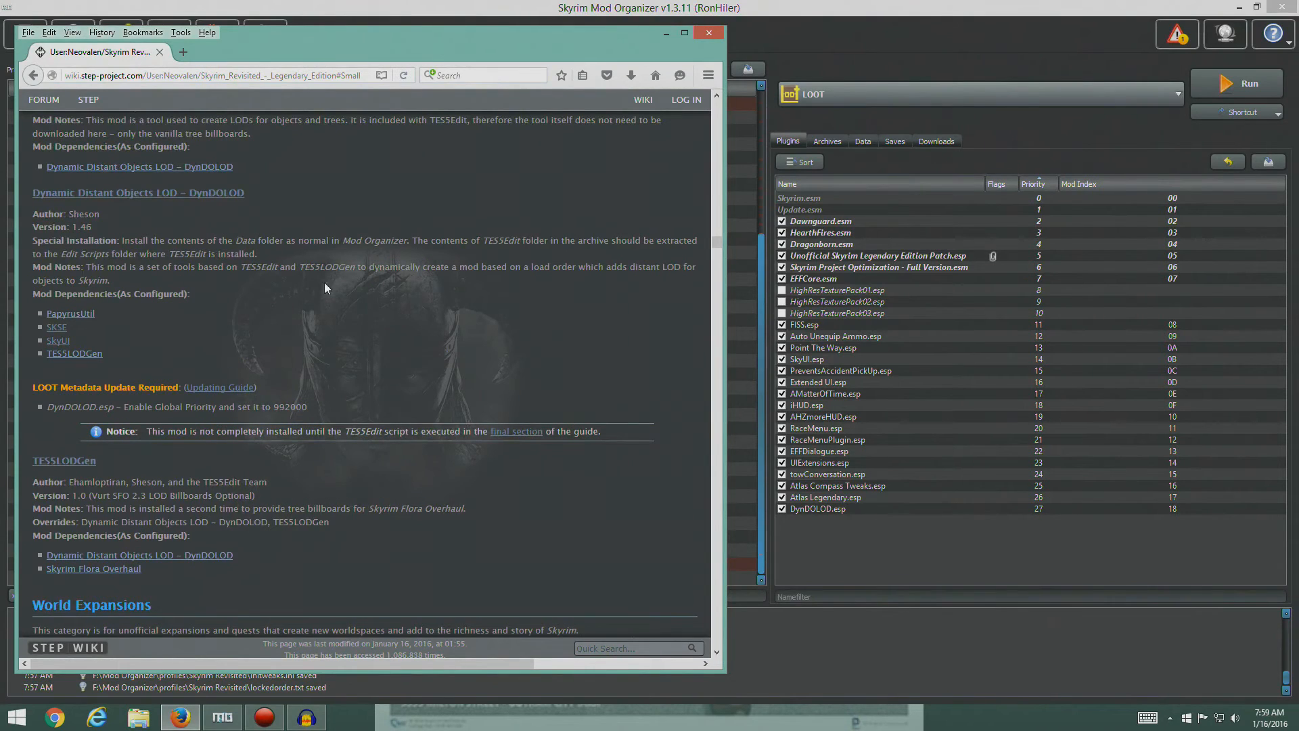
{"action": "scroll", "coordinate": [324, 287], "scroll_direction": "down", "scroll_amount": 2}
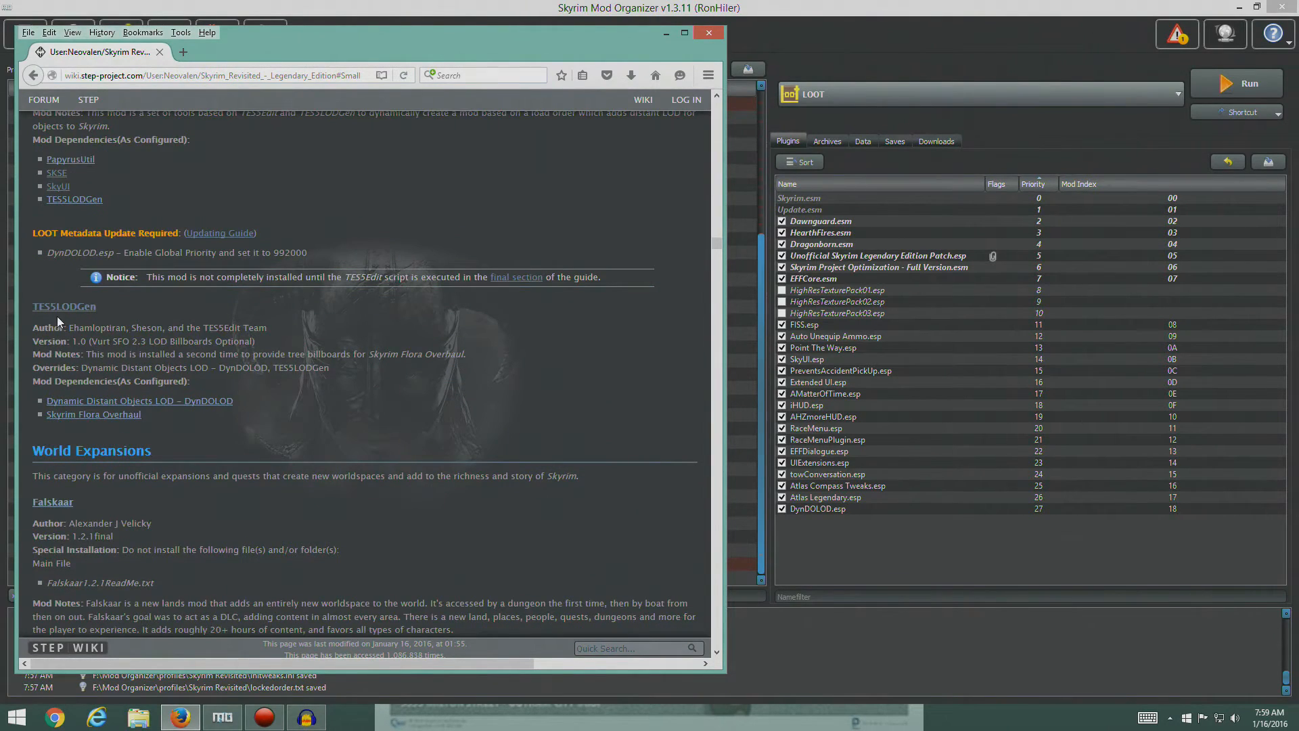
{"action": "scroll", "coordinate": [188, 318], "scroll_direction": "up", "scroll_amount": 2}
{"action": "scroll", "coordinate": [188, 318], "scroll_direction": "up", "scroll_amount": 4}
{"action": "scroll", "coordinate": [188, 318], "scroll_direction": "down", "scroll_amount": 7}
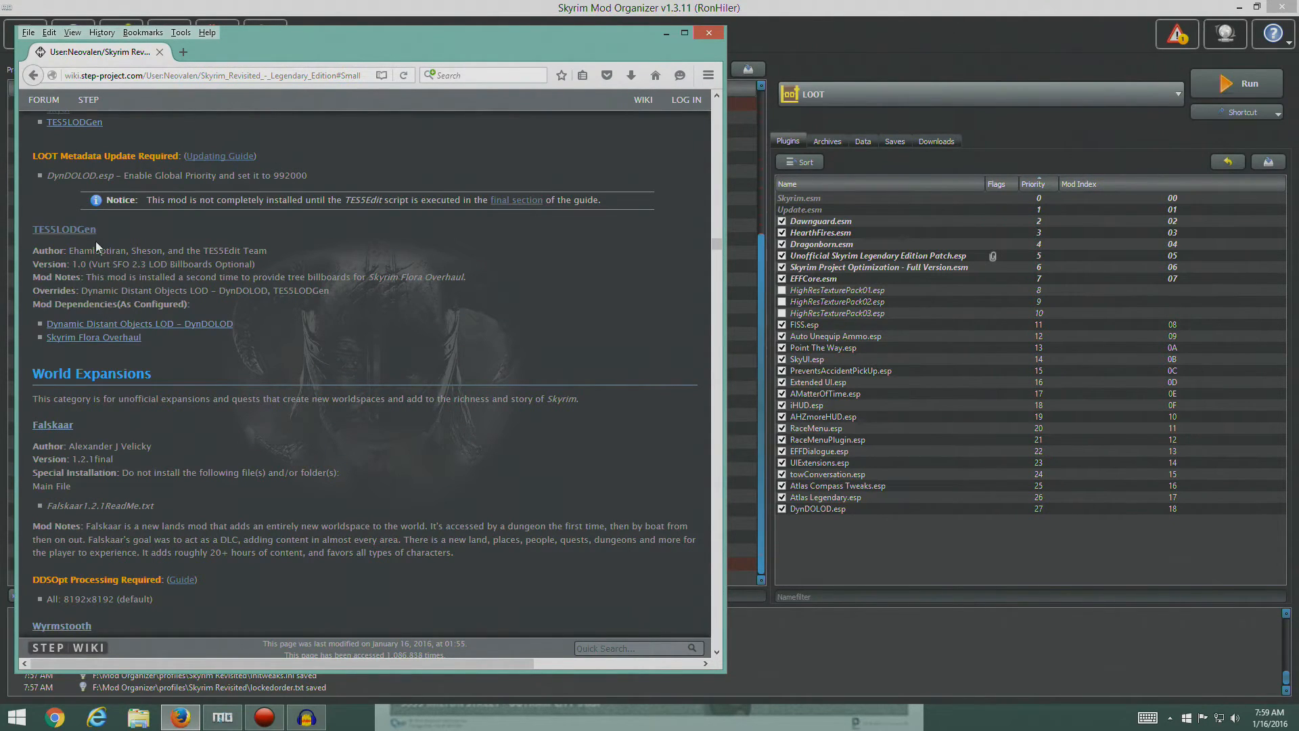
{"action": "left_click", "coordinate": [68, 230]}
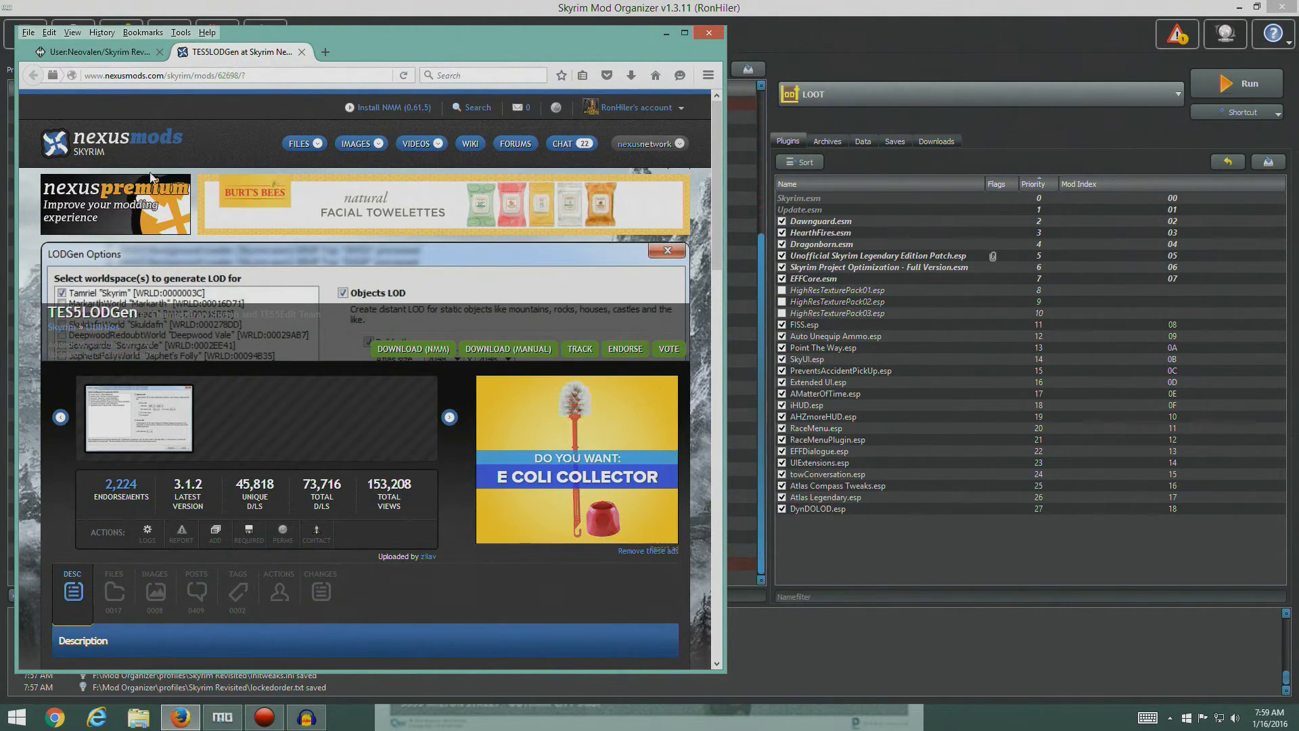
{"action": "left_click", "coordinate": [114, 591]}
- Look through the optional LOD billboard files for the Vurt SFO version named in the guide's TES5LODGen entry
{"action": "scroll", "coordinate": [237, 406], "scroll_direction": "down", "scroll_amount": 5}
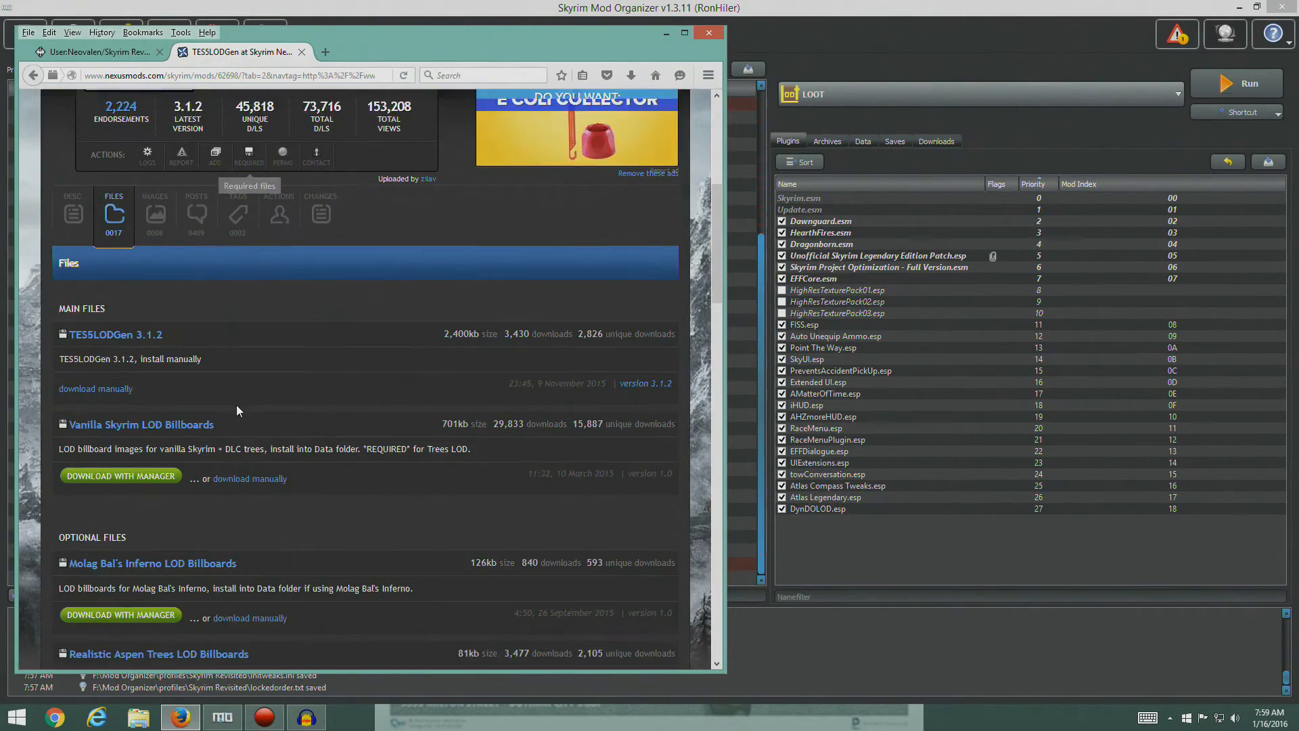
{"action": "scroll", "coordinate": [237, 405], "scroll_direction": "down", "scroll_amount": 5}
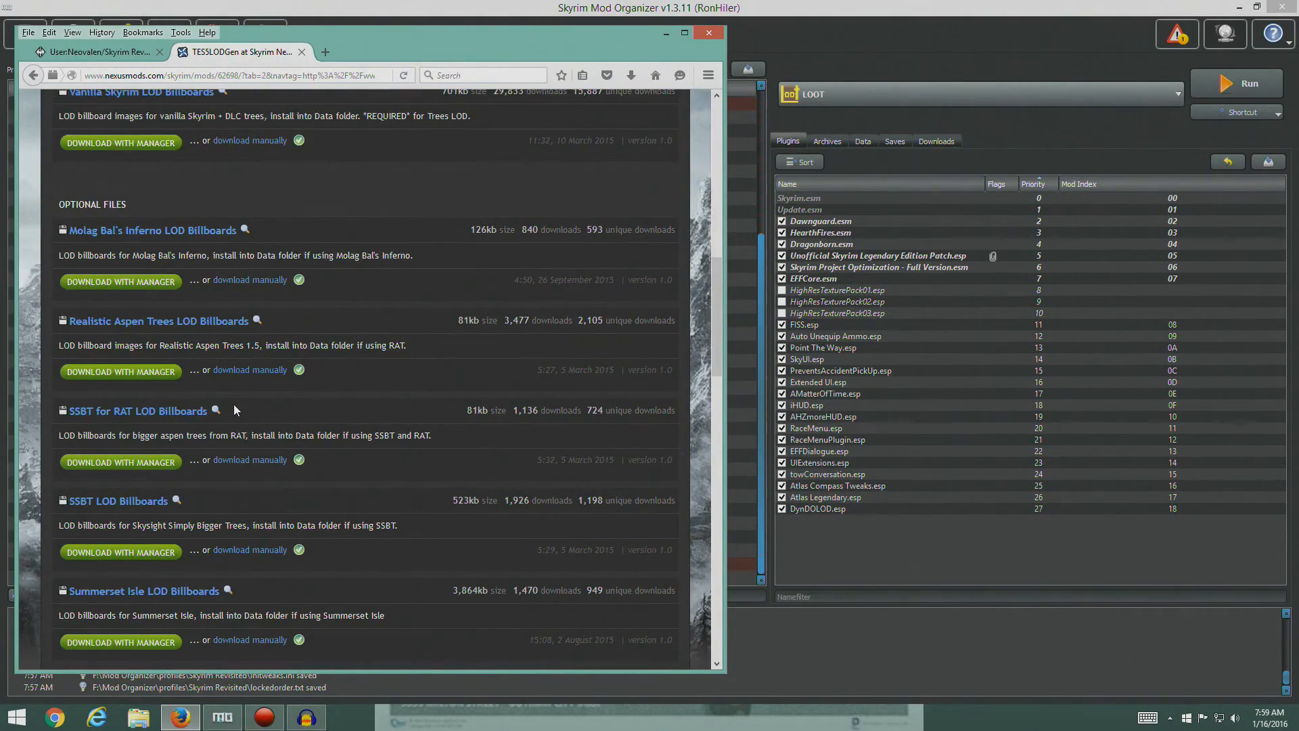
{"action": "scroll", "coordinate": [230, 406], "scroll_direction": "down", "scroll_amount": 7}
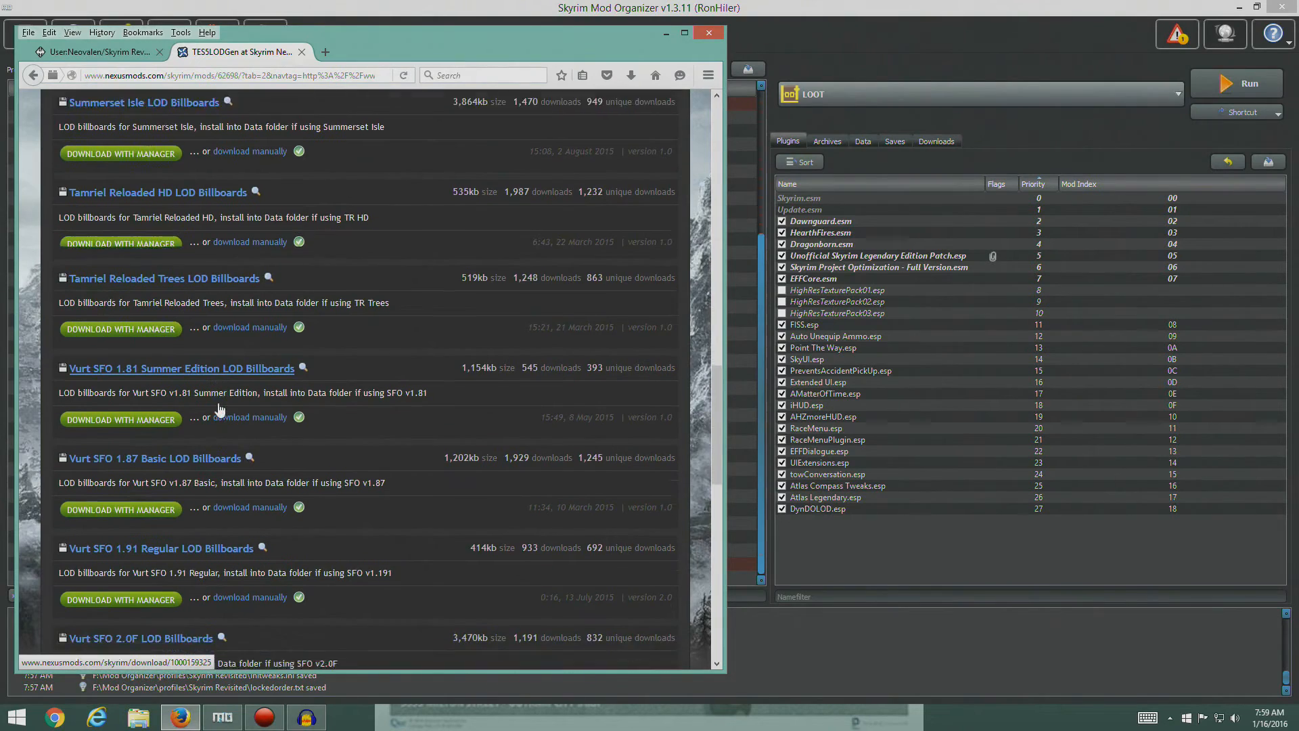
{"action": "scroll", "coordinate": [220, 408], "scroll_direction": "down", "scroll_amount": 4}
{"action": "key", "text": "ctrl+shift+Tab"}
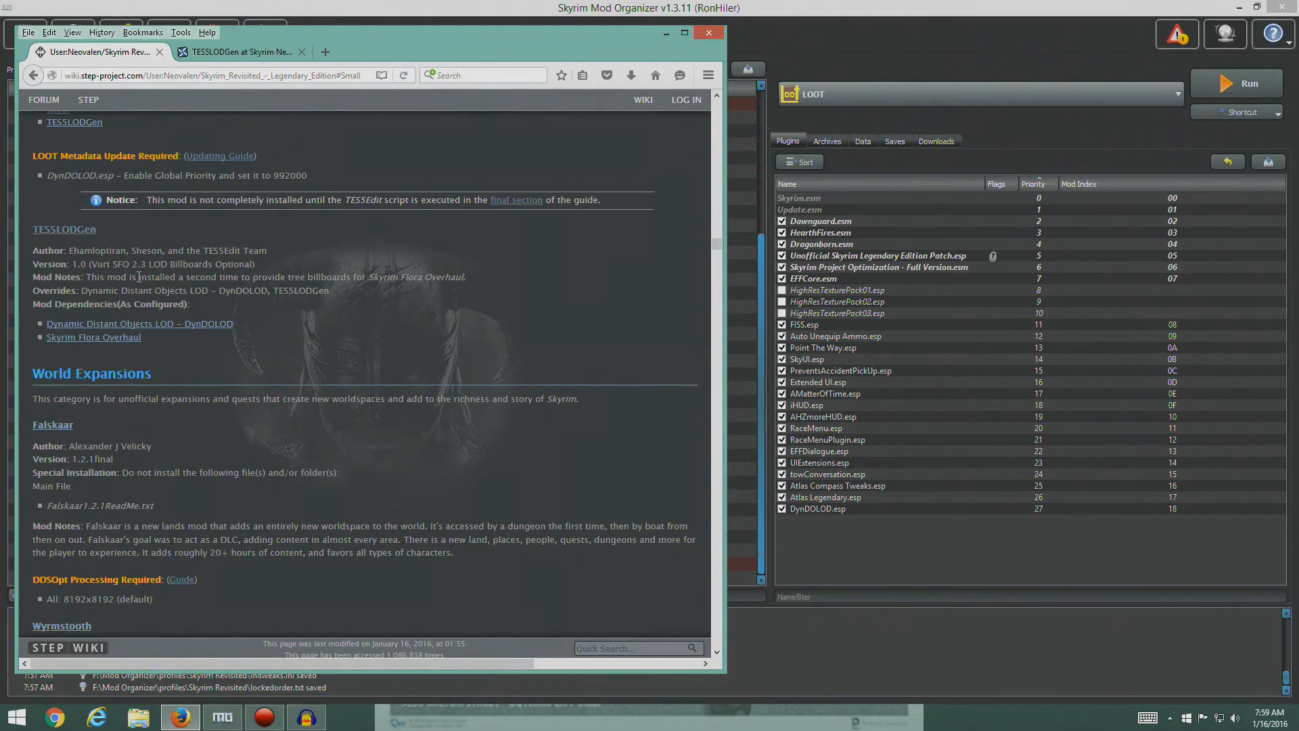
{"action": "key", "text": "ctrl+Tab"}
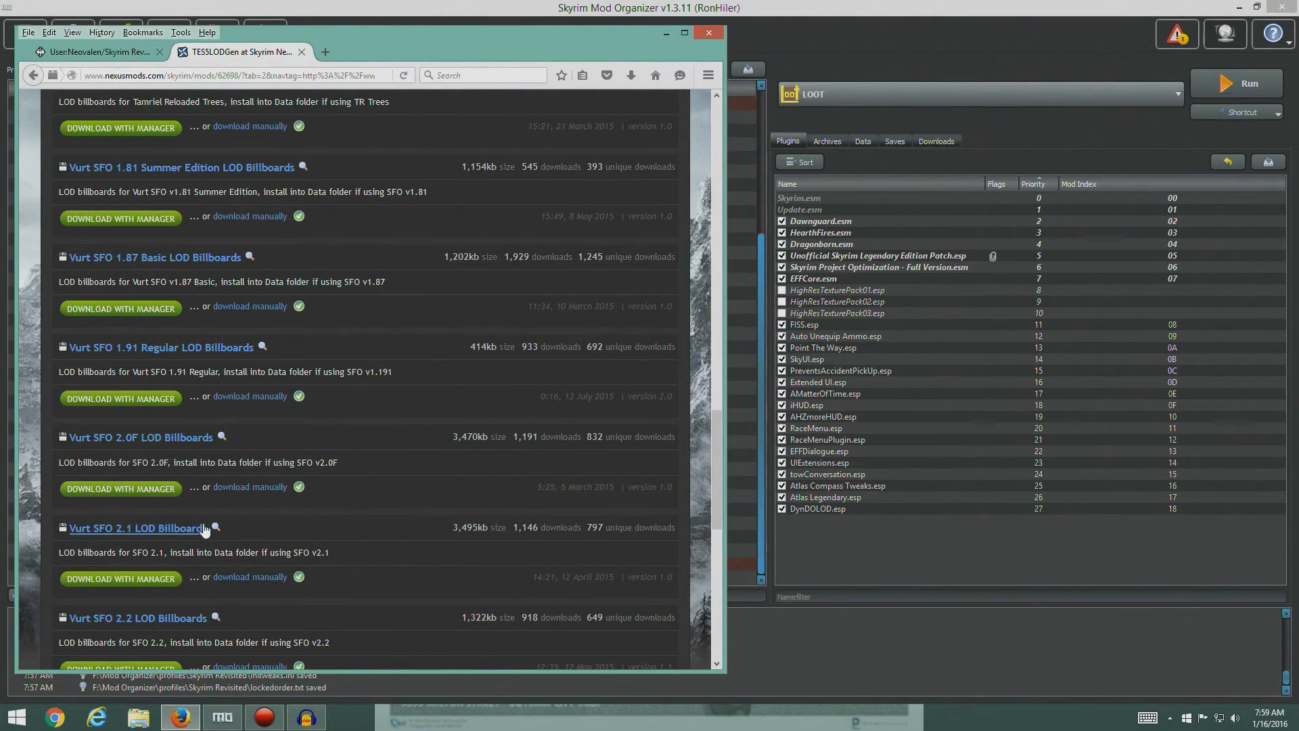
{"action": "scroll", "coordinate": [206, 515], "scroll_direction": "down", "scroll_amount": 3}
{"action": "scroll", "coordinate": [206, 514], "scroll_direction": "down", "scroll_amount": 2}
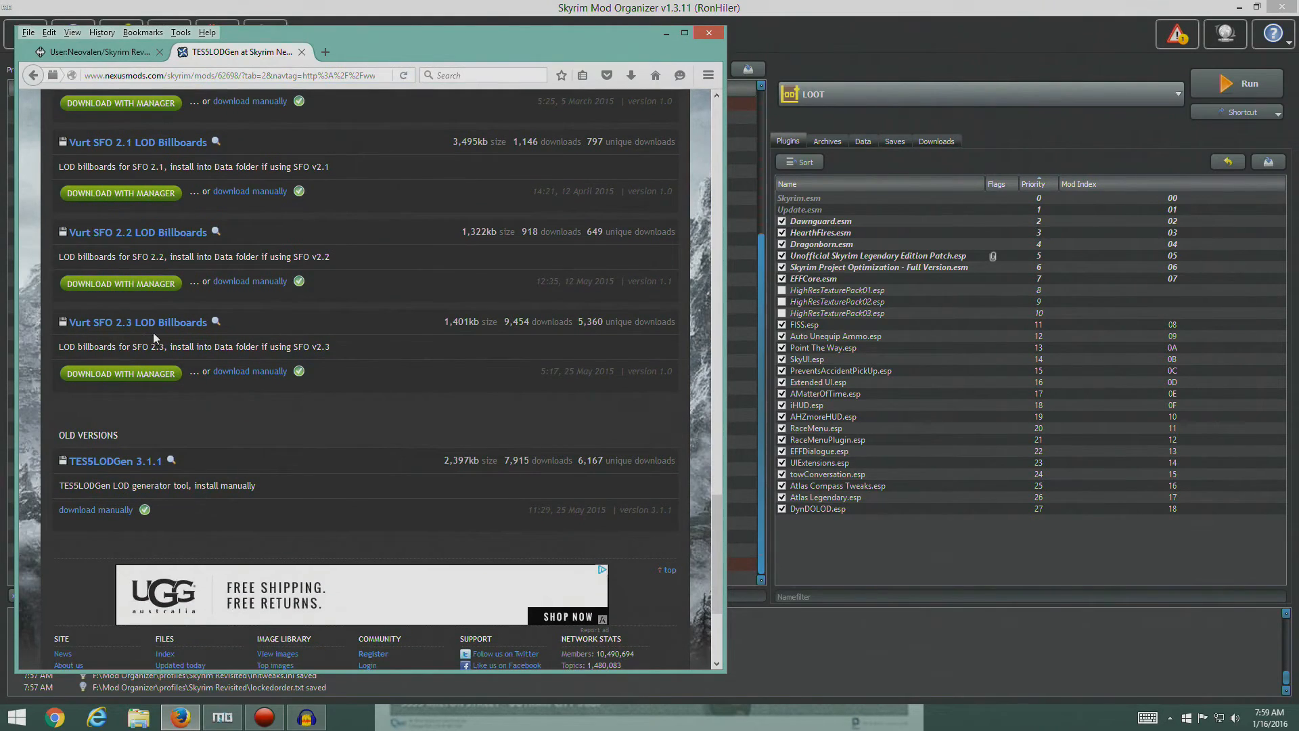
- Recheck the guide's TES5LODGen notes, download Vurt SFO 2.3 LOD Billboards with the manager, close the mod page, and show Mod Organizer's downloads
{"action": "left_click", "coordinate": [99, 53]}
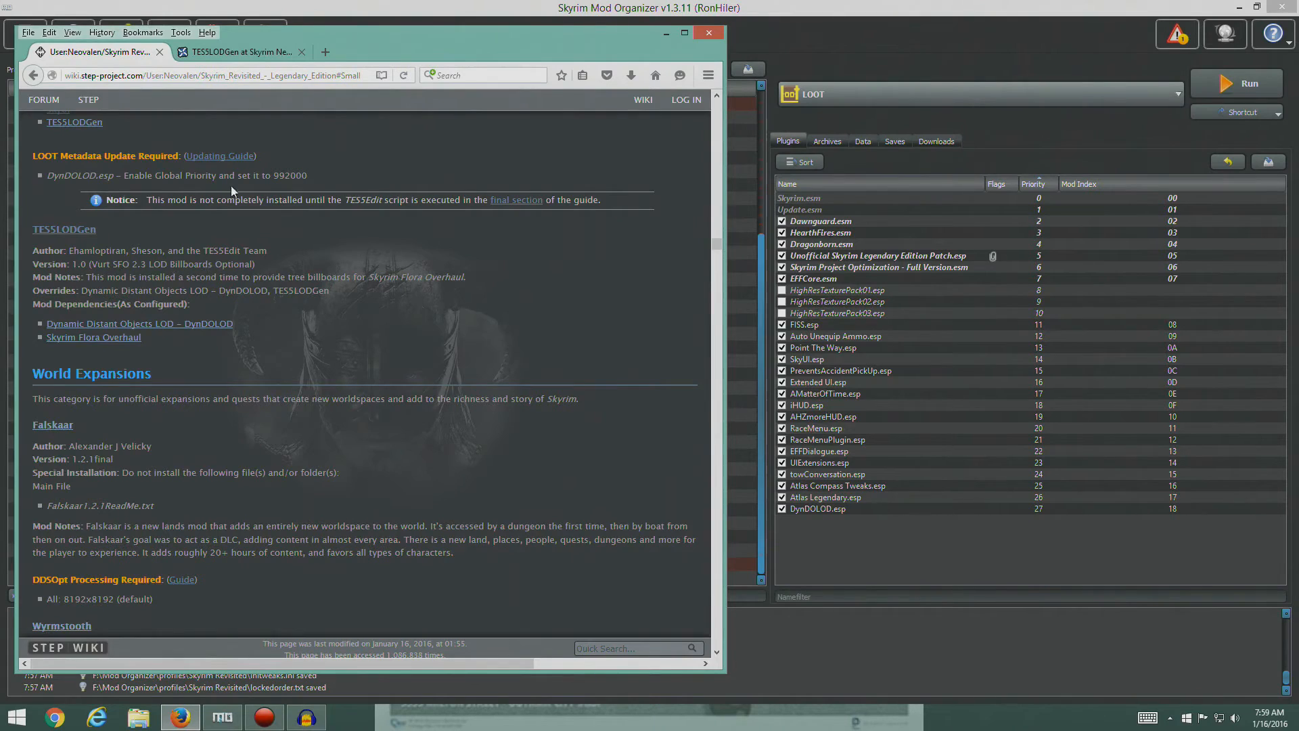
{"action": "left_click", "coordinate": [240, 52]}
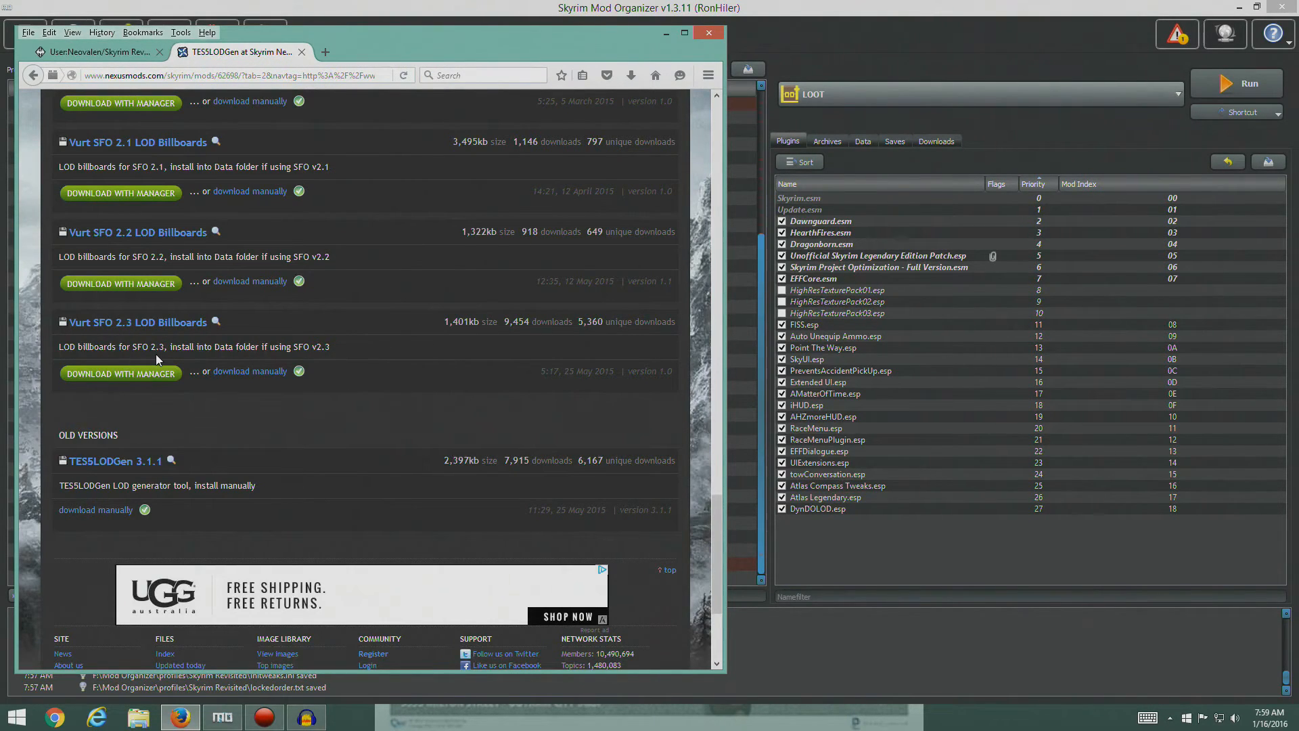
{"action": "left_click", "coordinate": [102, 52]}
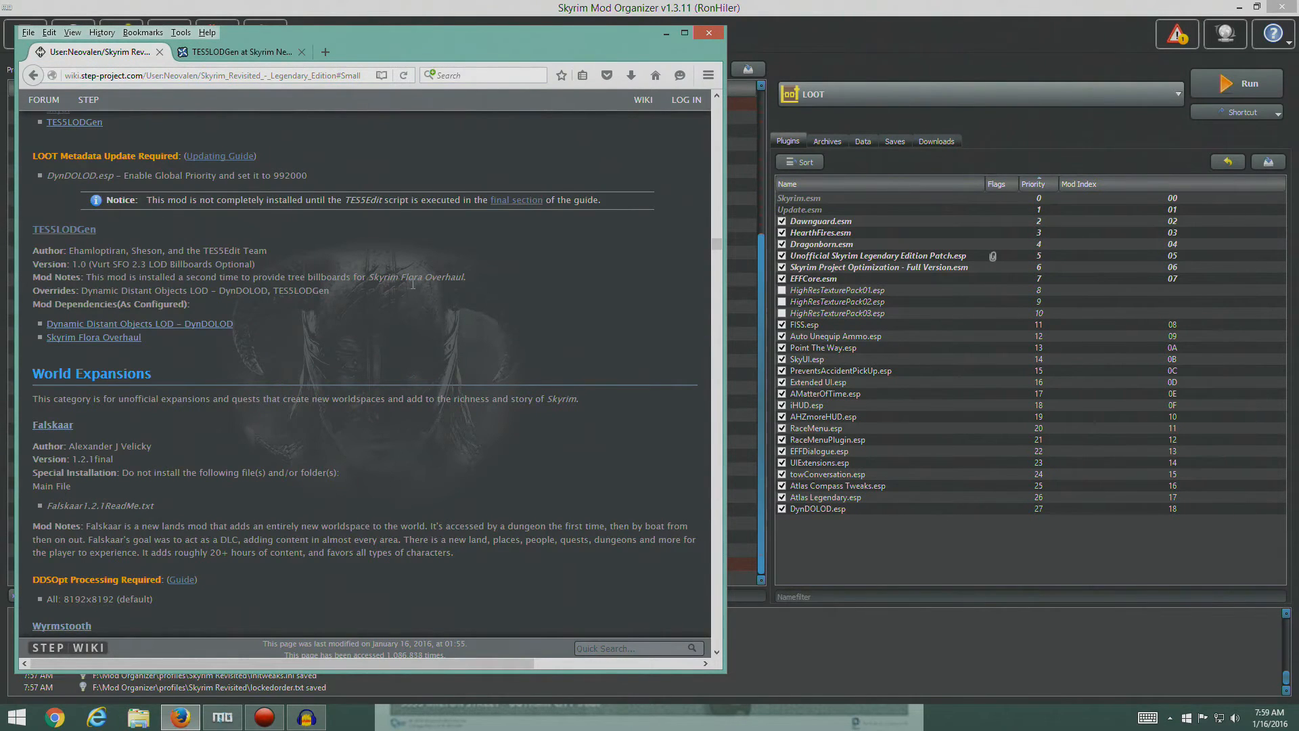
{"action": "left_click", "coordinate": [212, 52]}
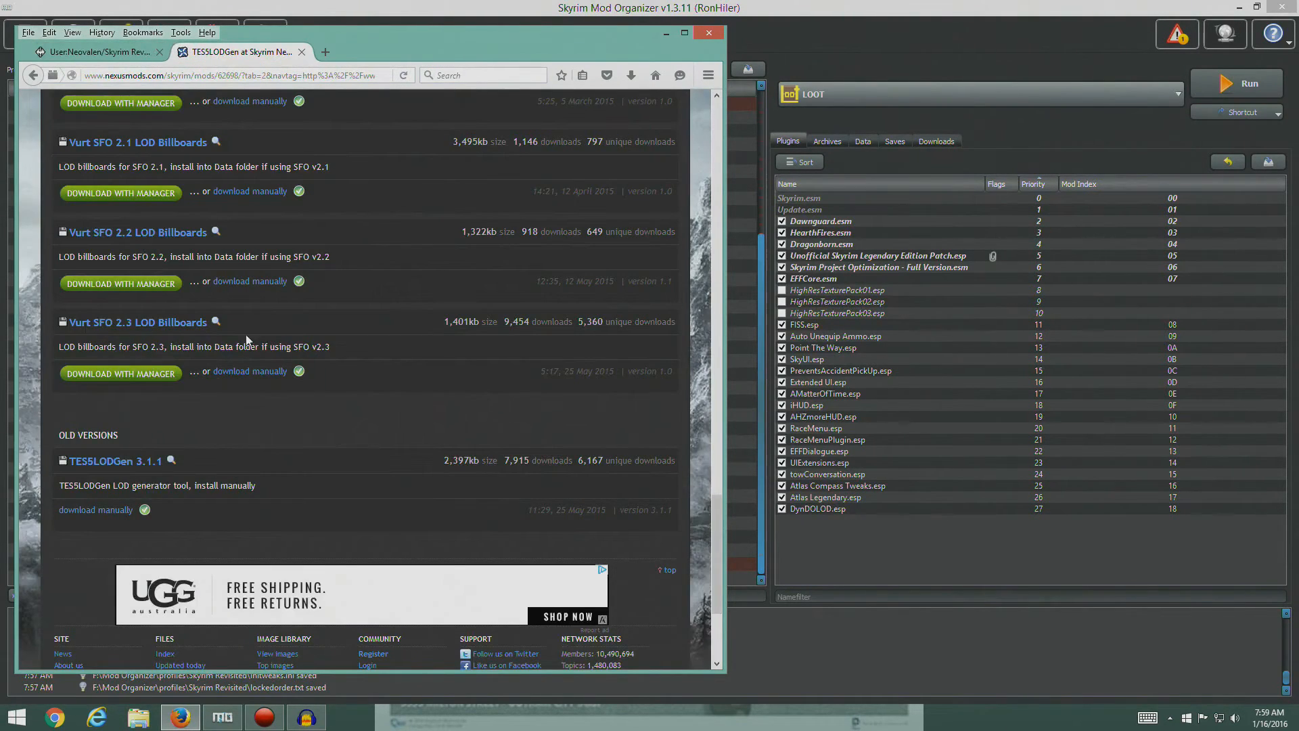
{"action": "left_click", "coordinate": [130, 373]}
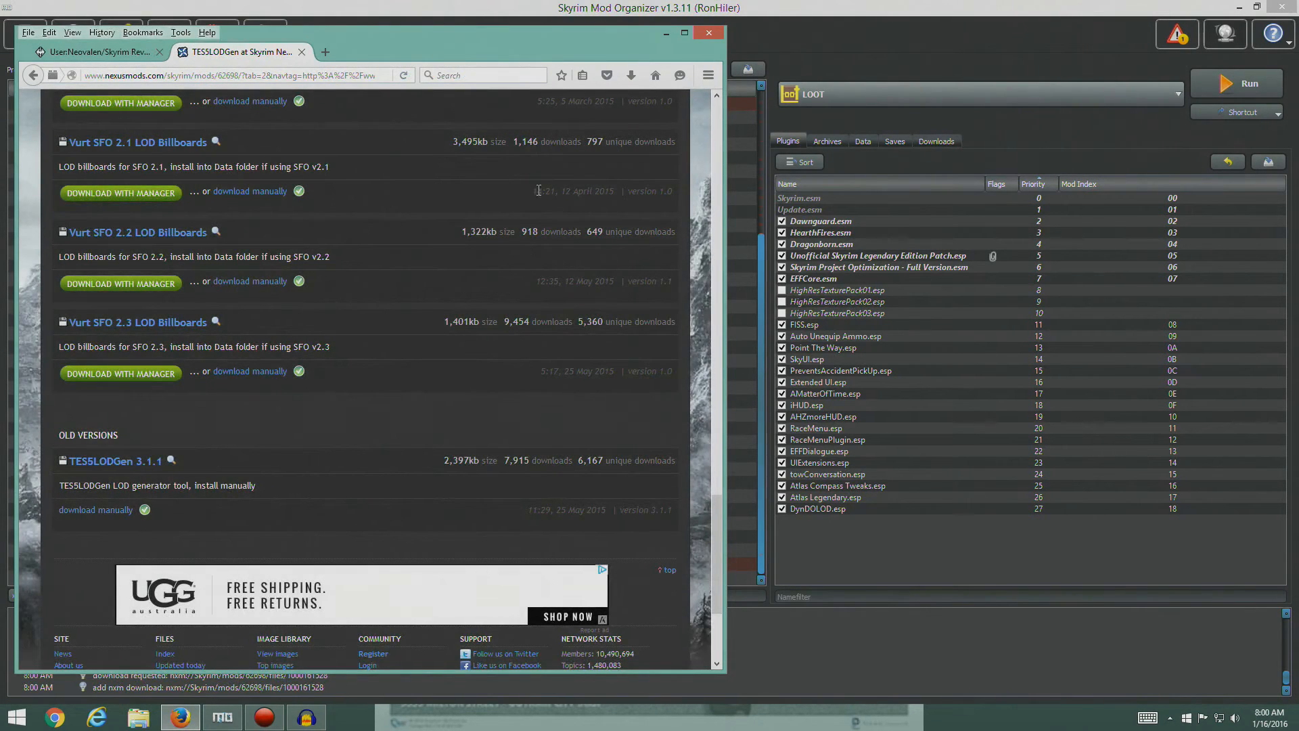
{"action": "left_click", "coordinate": [301, 52]}
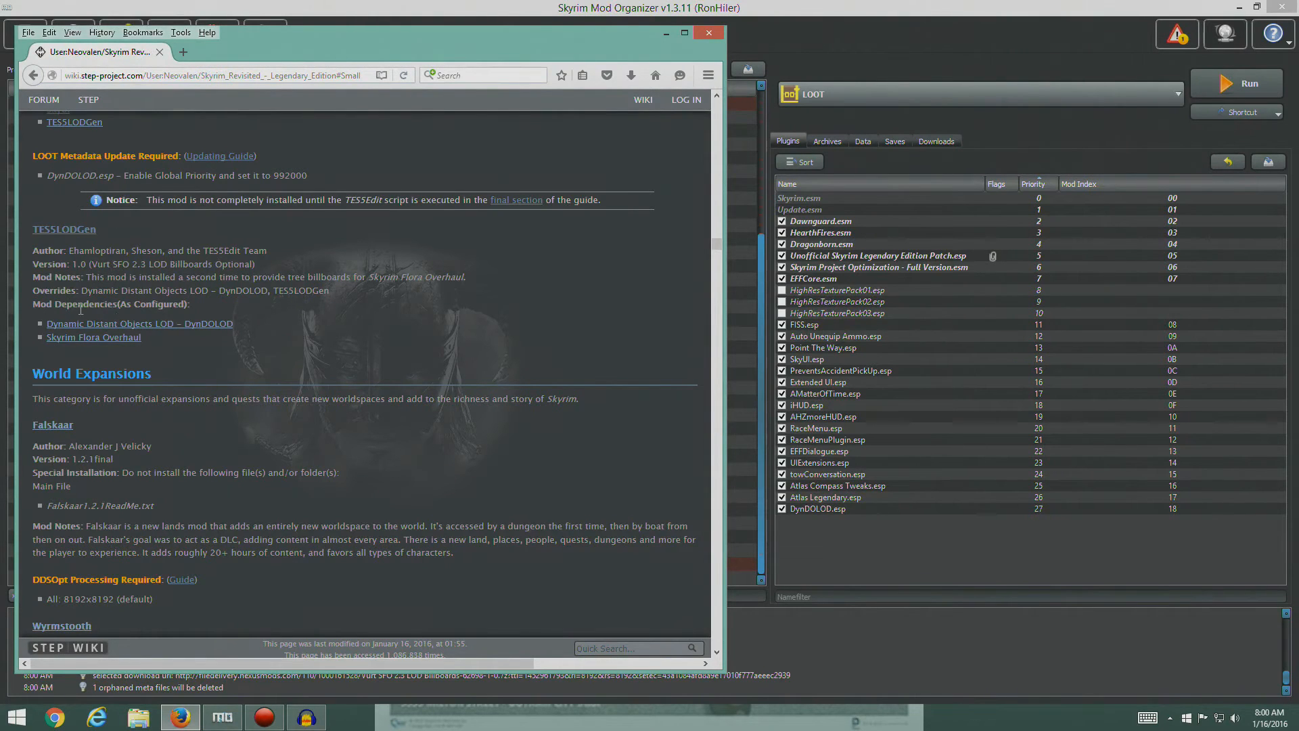
{"action": "left_click", "coordinate": [933, 141]}
{"action": "double_click", "coordinate": [827, 555]}
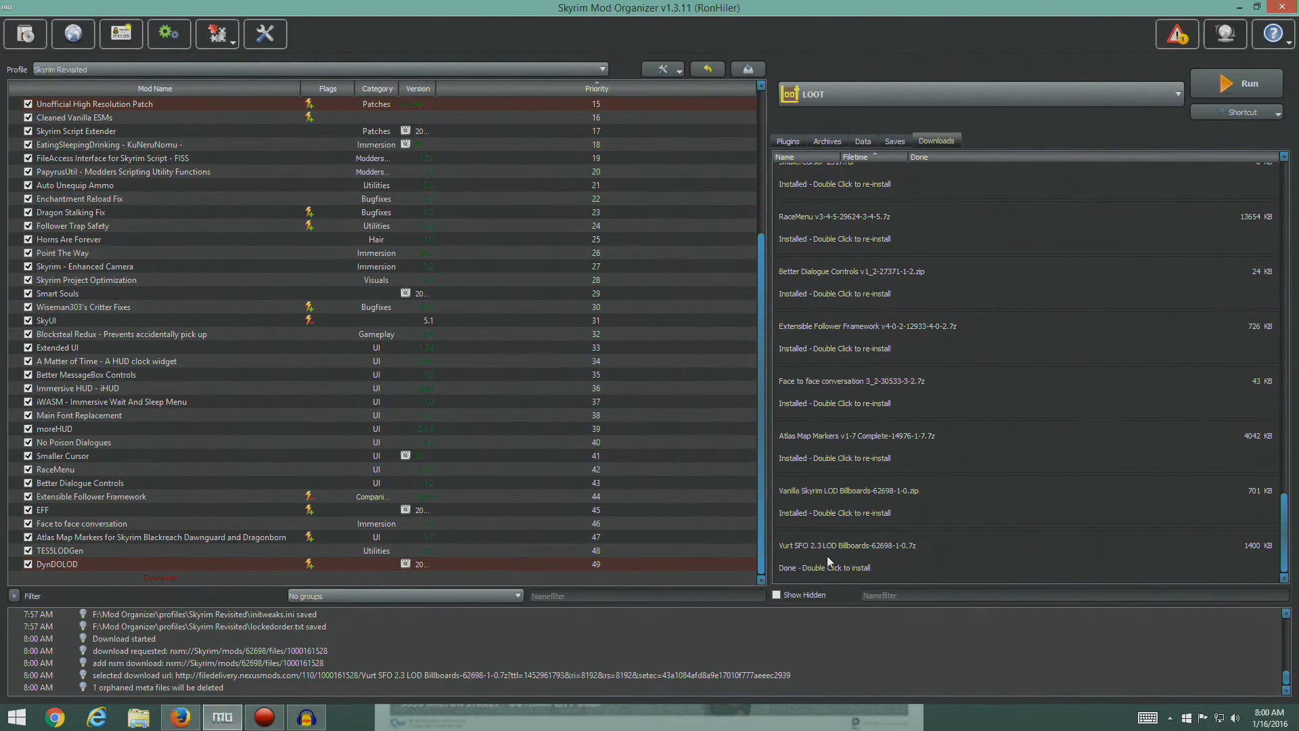
{"action": "left_click", "coordinate": [684, 413]}
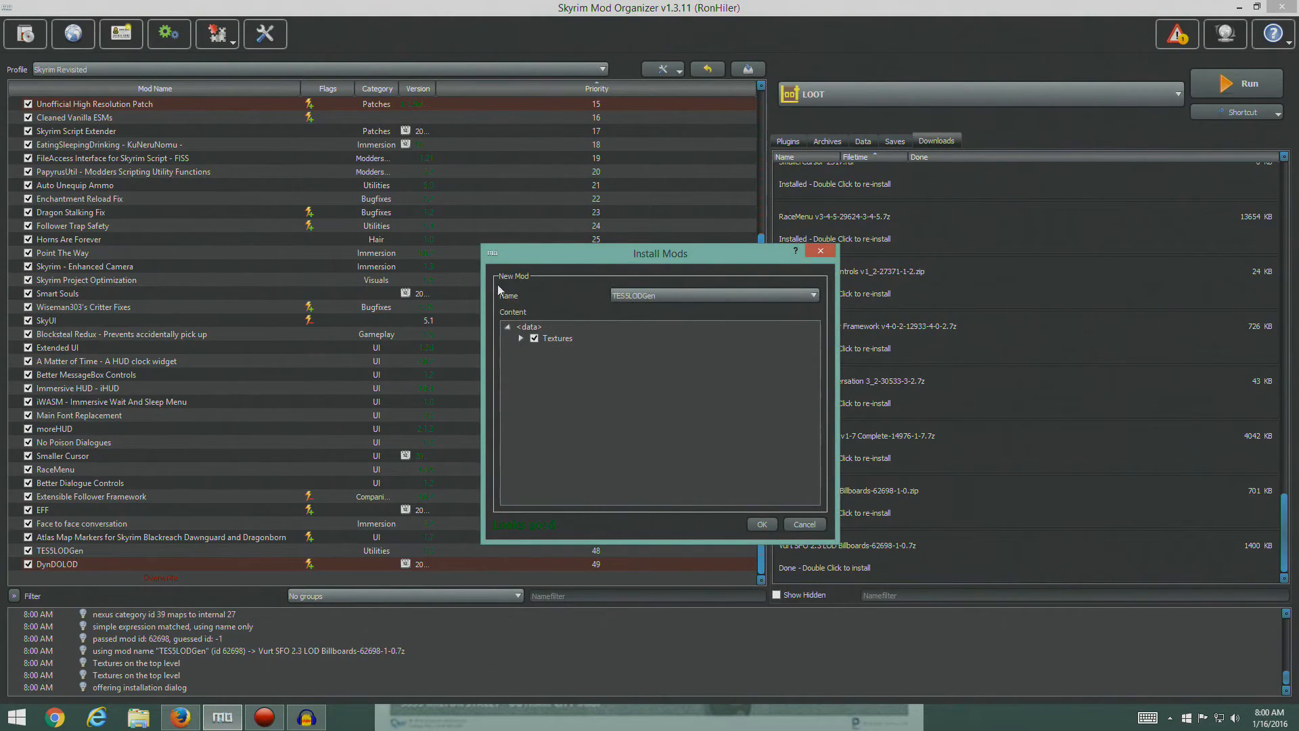
{"action": "left_click", "coordinate": [755, 528]}
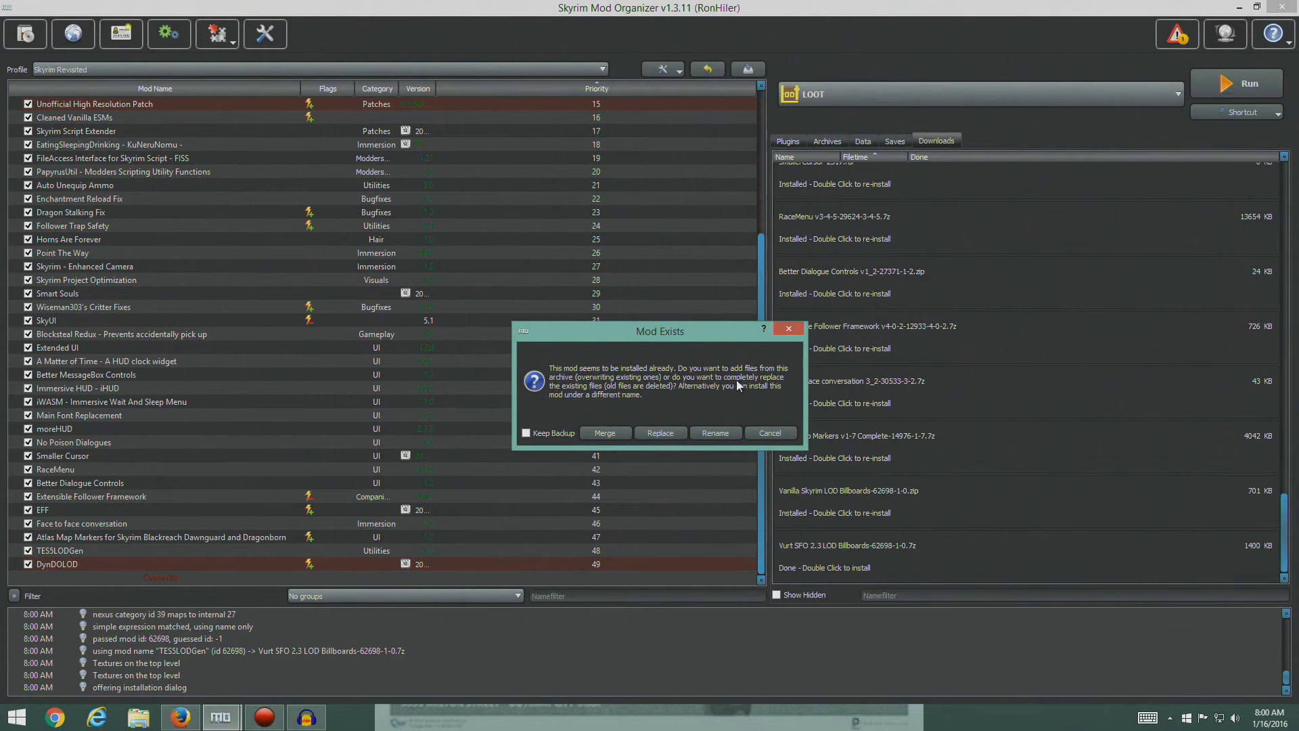
{"action": "mouse_move", "coordinate": [223, 710]}
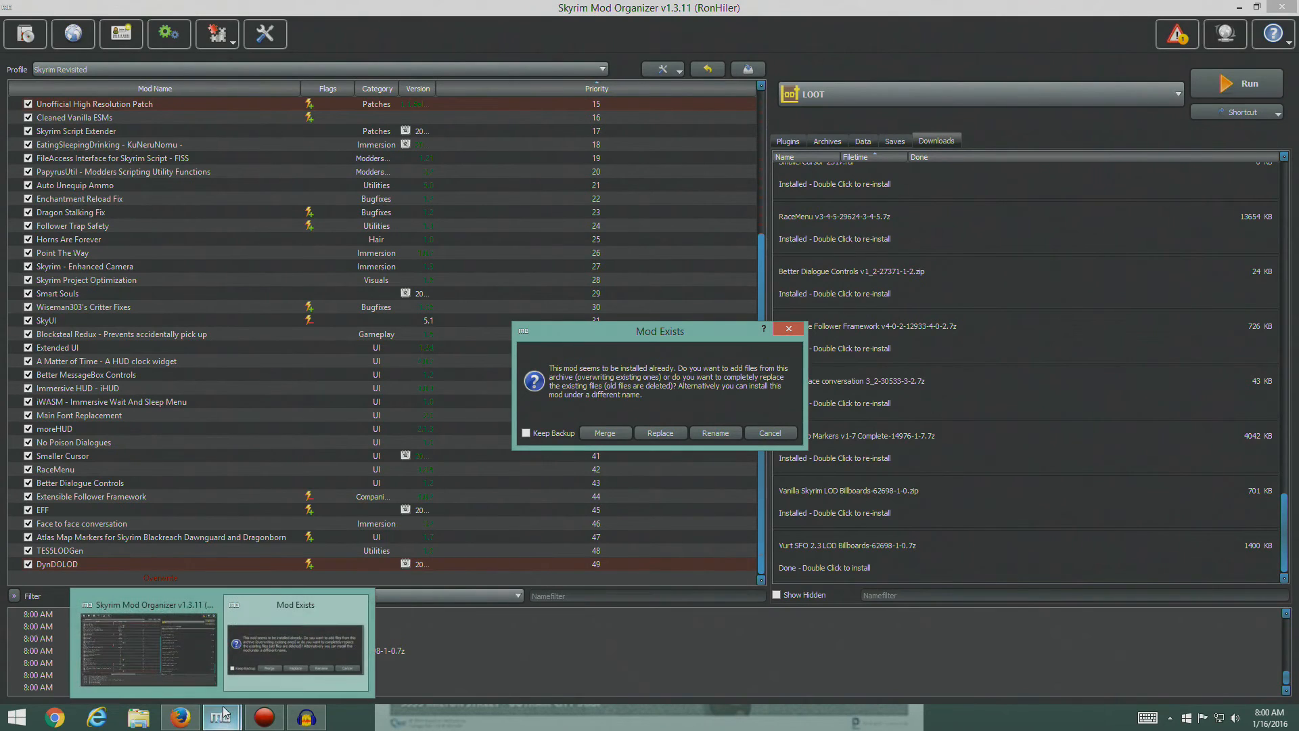
{"action": "left_click", "coordinate": [769, 433]}
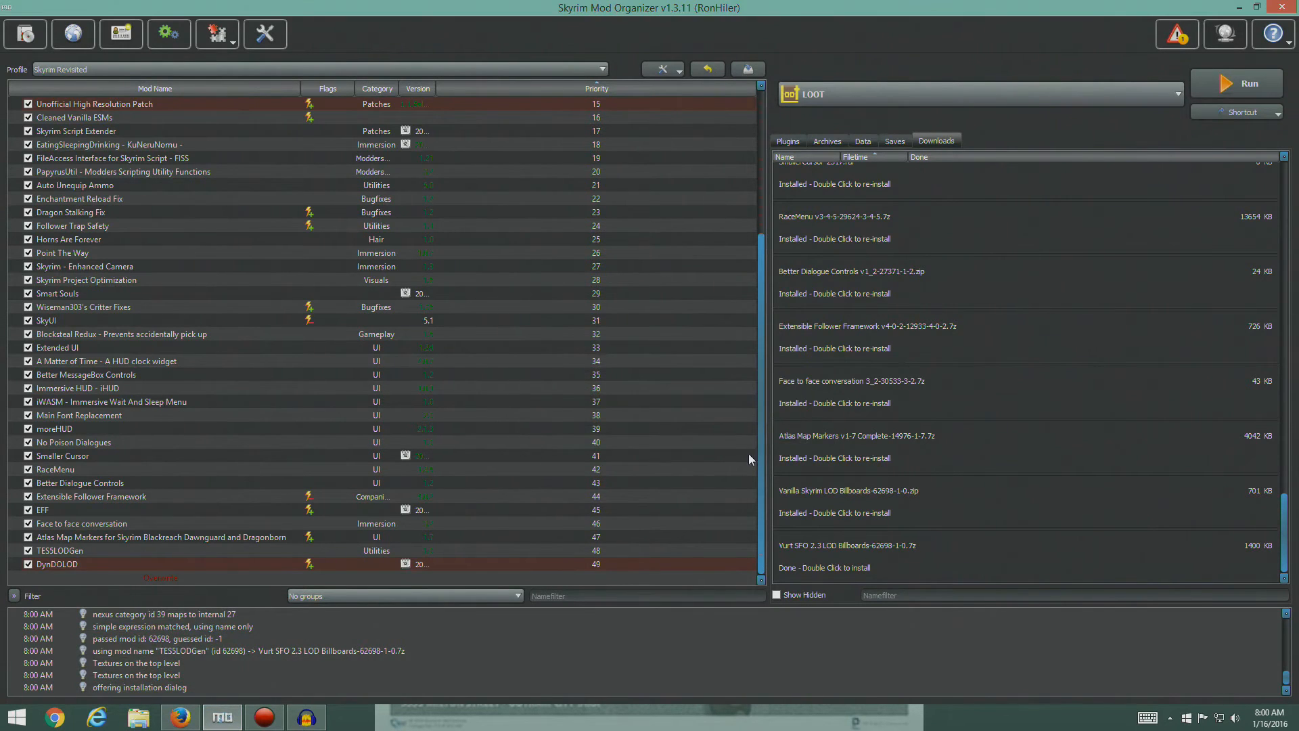
- Install the Vurt SFO 2.3 LOD Billboards archive as "TES5LODGen - Vurt SFO", enable the mod, and return to the plugin list
{"action": "double_click", "coordinate": [837, 552]}
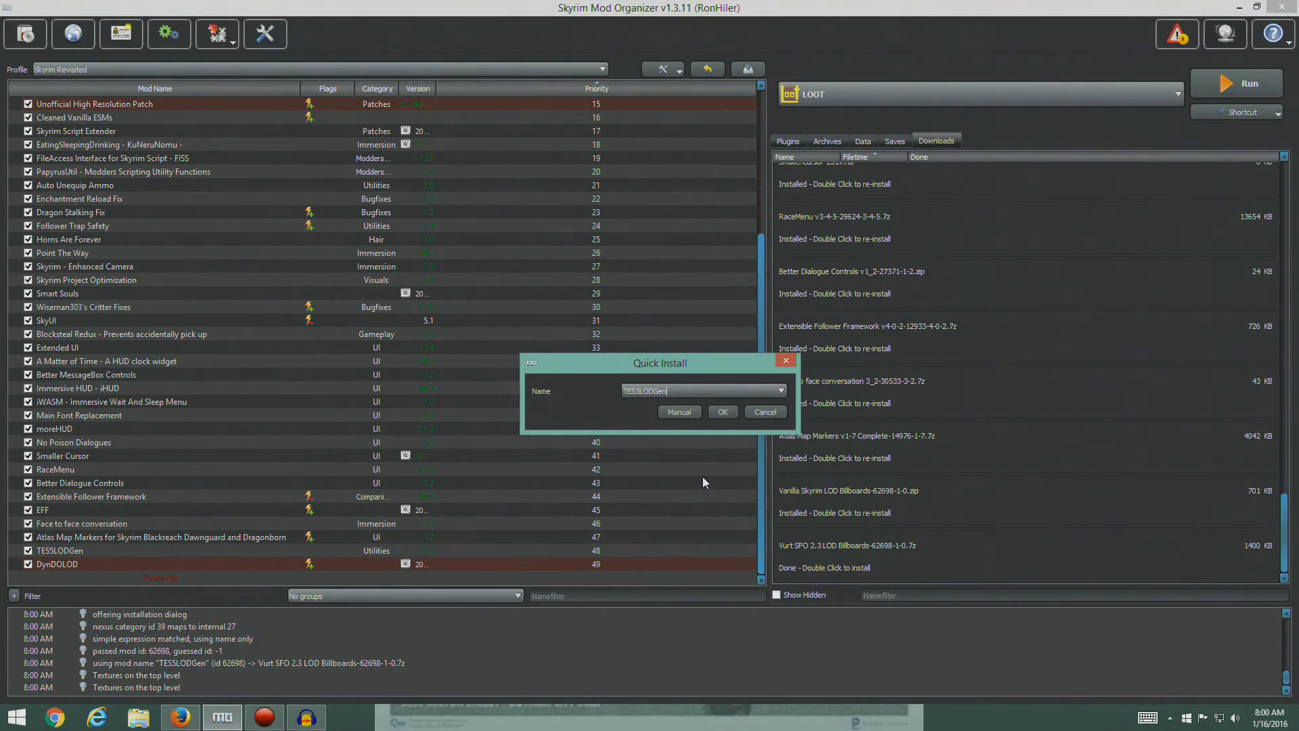
{"action": "type", "text": "-"}
{"action": "left_click", "coordinate": [678, 413]}
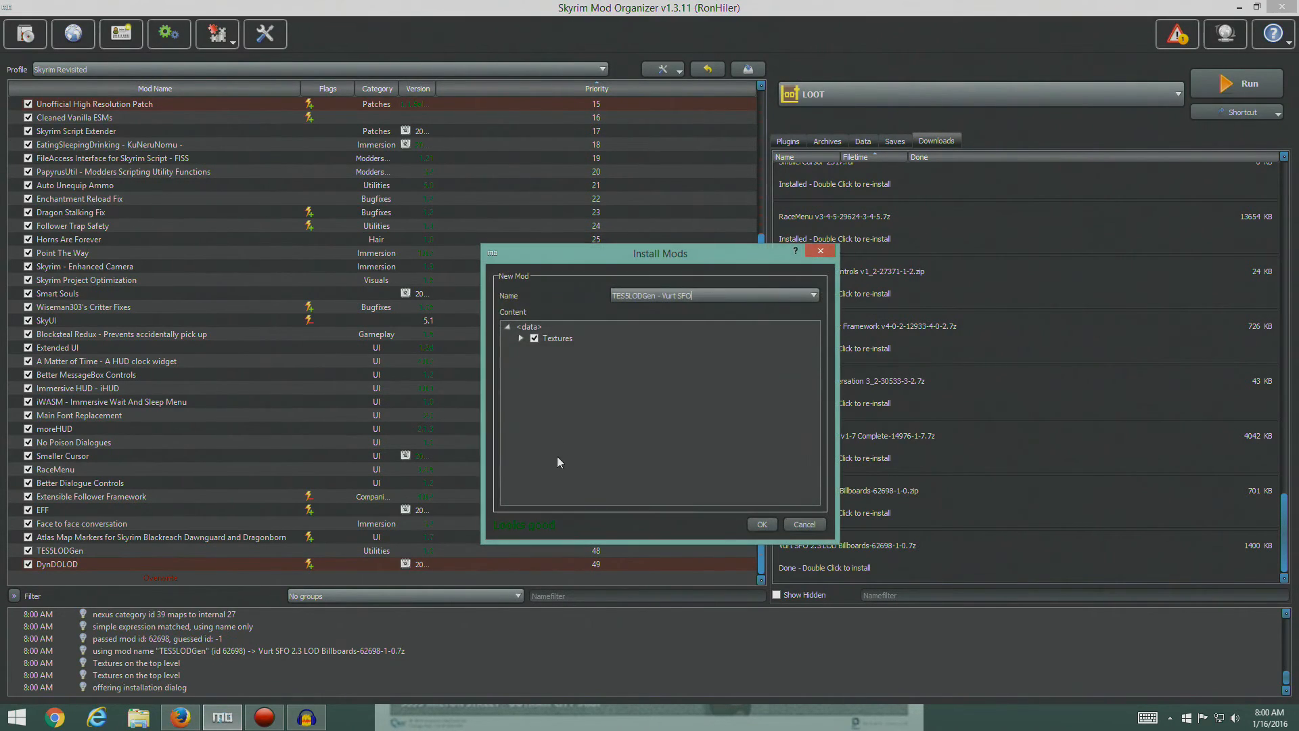
{"action": "left_click", "coordinate": [747, 518]}
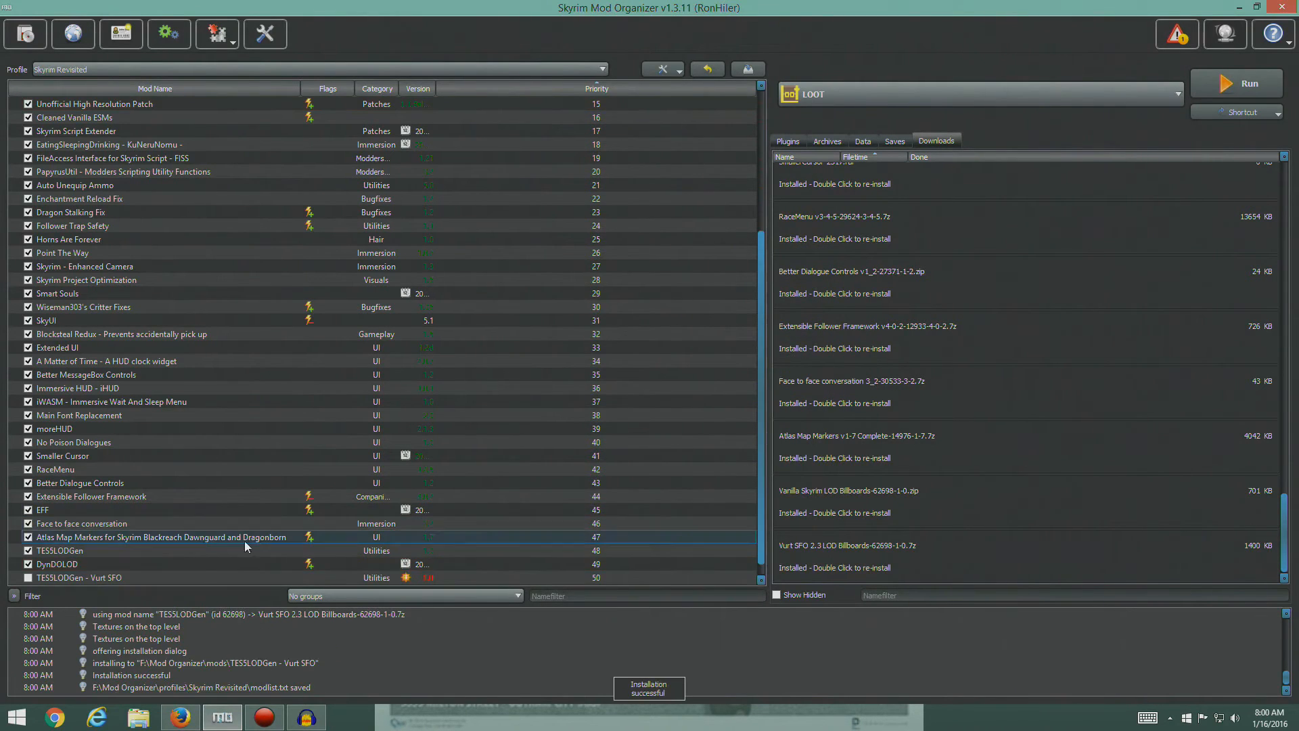
{"action": "left_click", "coordinate": [28, 577]}
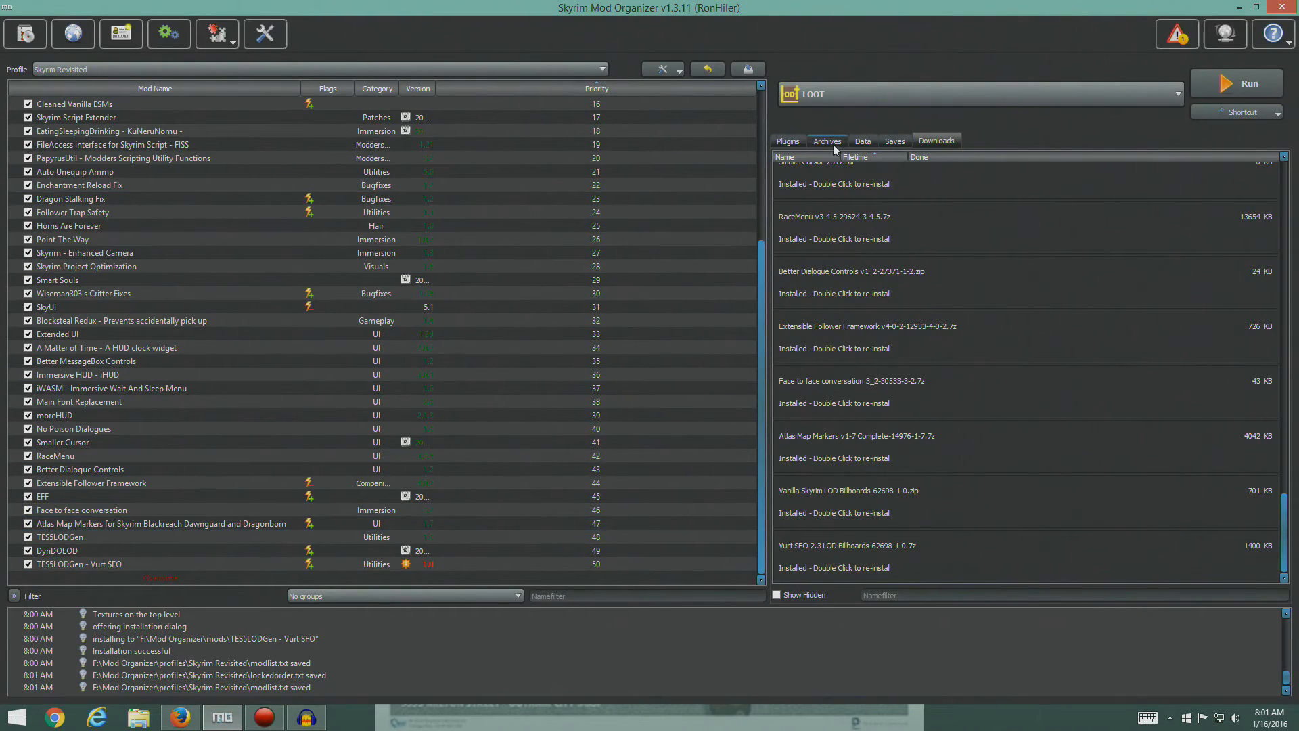
{"action": "left_click", "coordinate": [793, 140]}
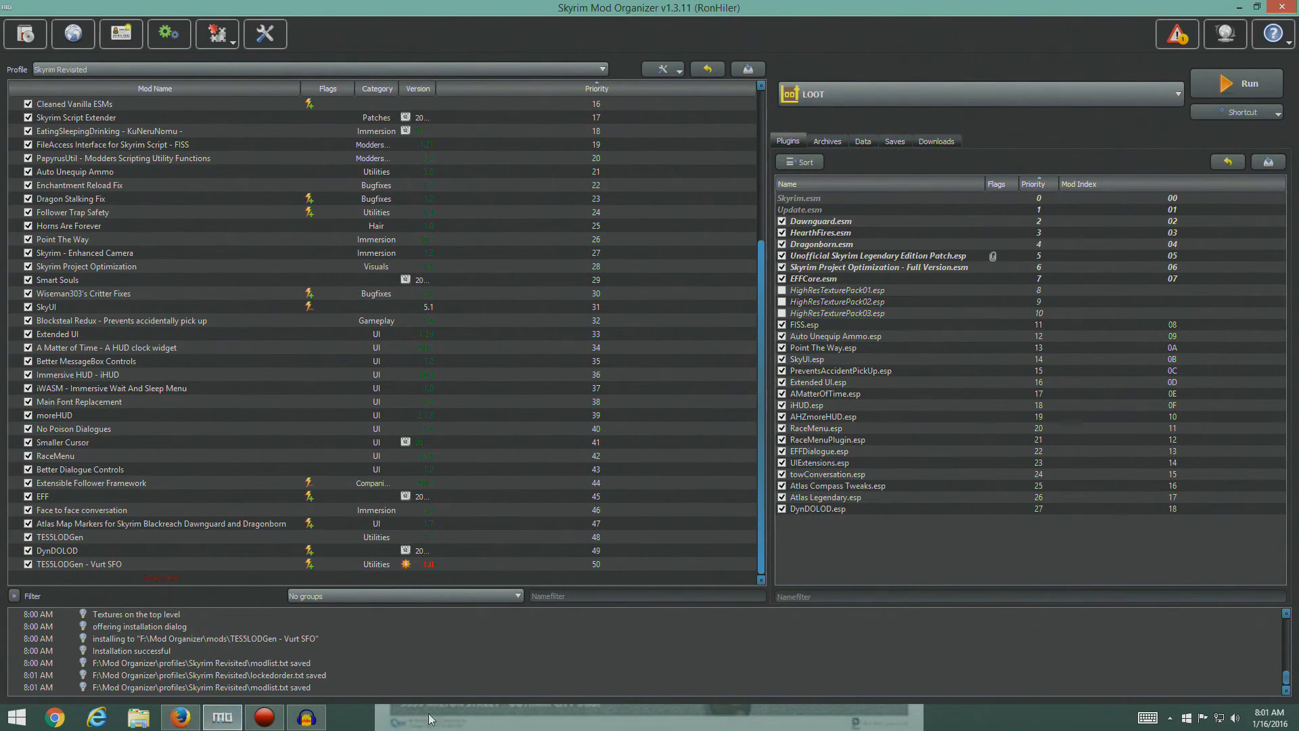
- Review the guide's Dynamic LOD section and its table of contents in Firefox, and close the browser window
{"action": "left_click", "coordinate": [182, 720]}
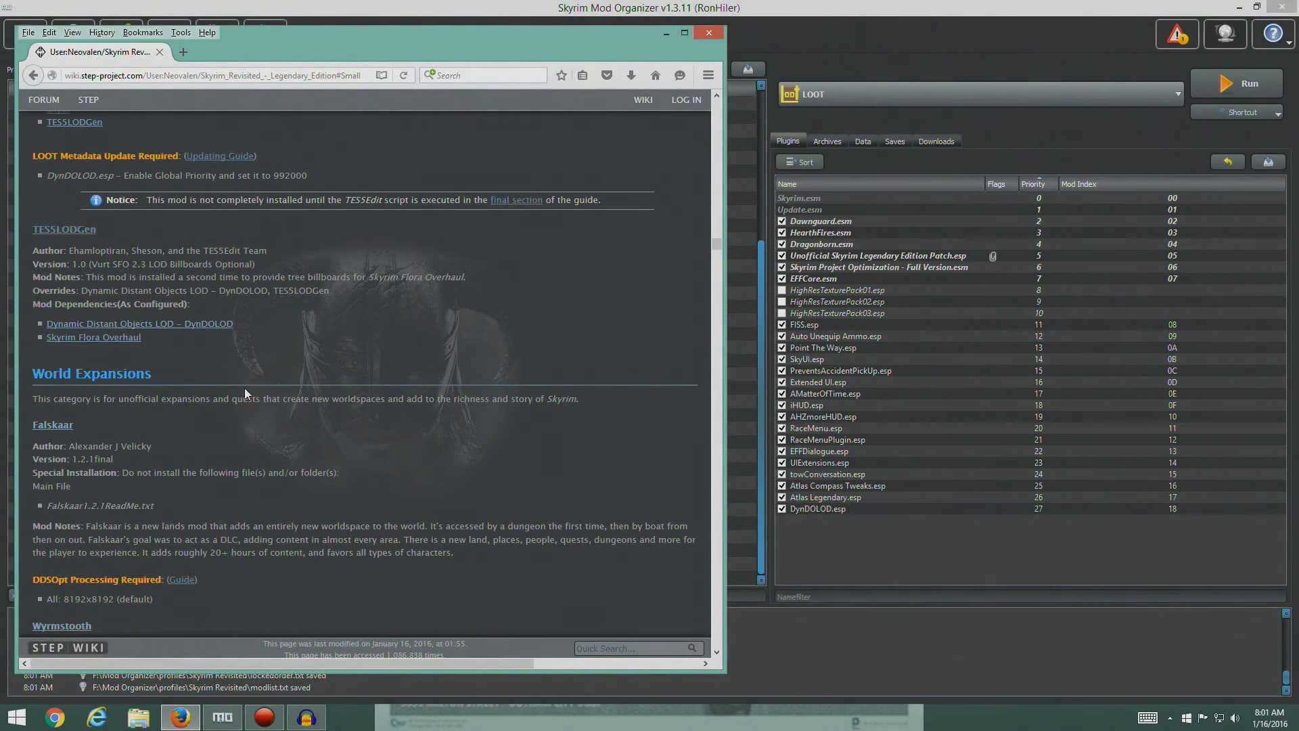
{"action": "scroll", "coordinate": [232, 388], "scroll_direction": "up", "scroll_amount": 10}
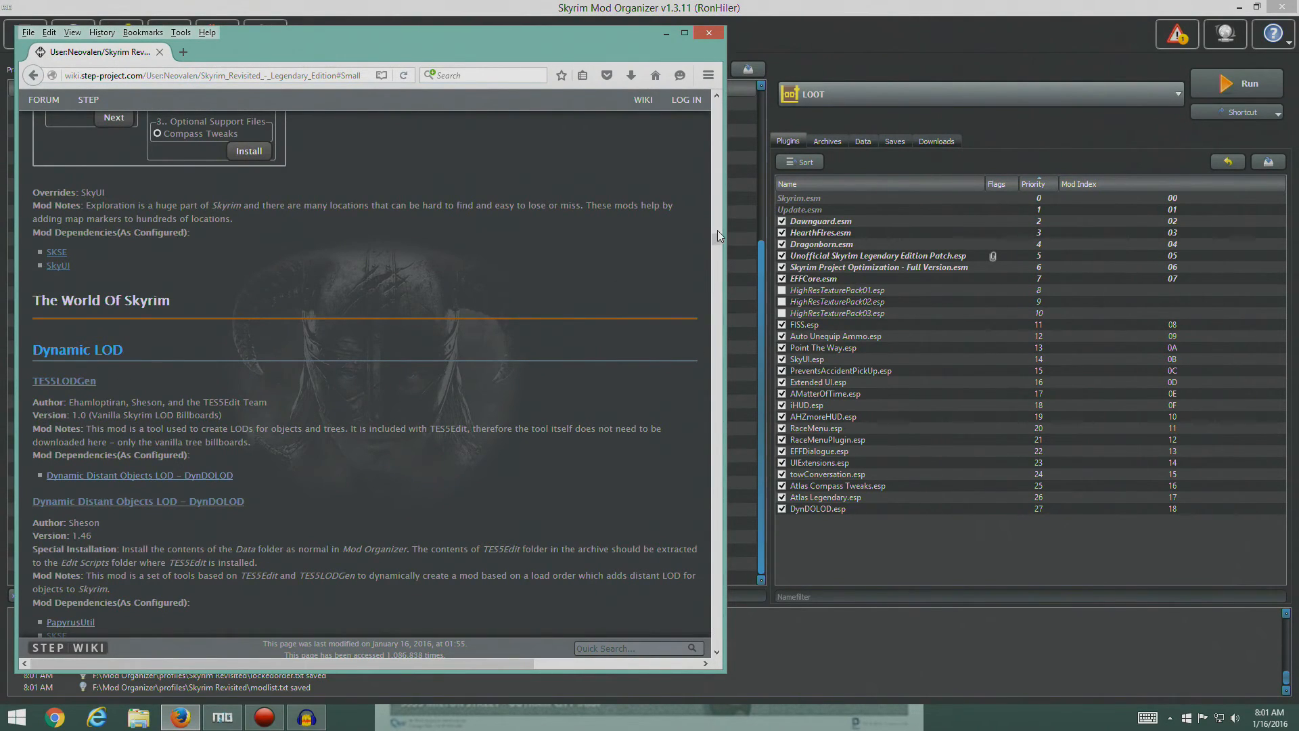
{"action": "left_click_drag", "start_coordinate": [717, 236], "coordinate": [715, 106]}
{"action": "scroll", "coordinate": [521, 330], "scroll_direction": "down", "scroll_amount": 5}
{"action": "scroll", "coordinate": [521, 329], "scroll_direction": "down", "scroll_amount": 5}
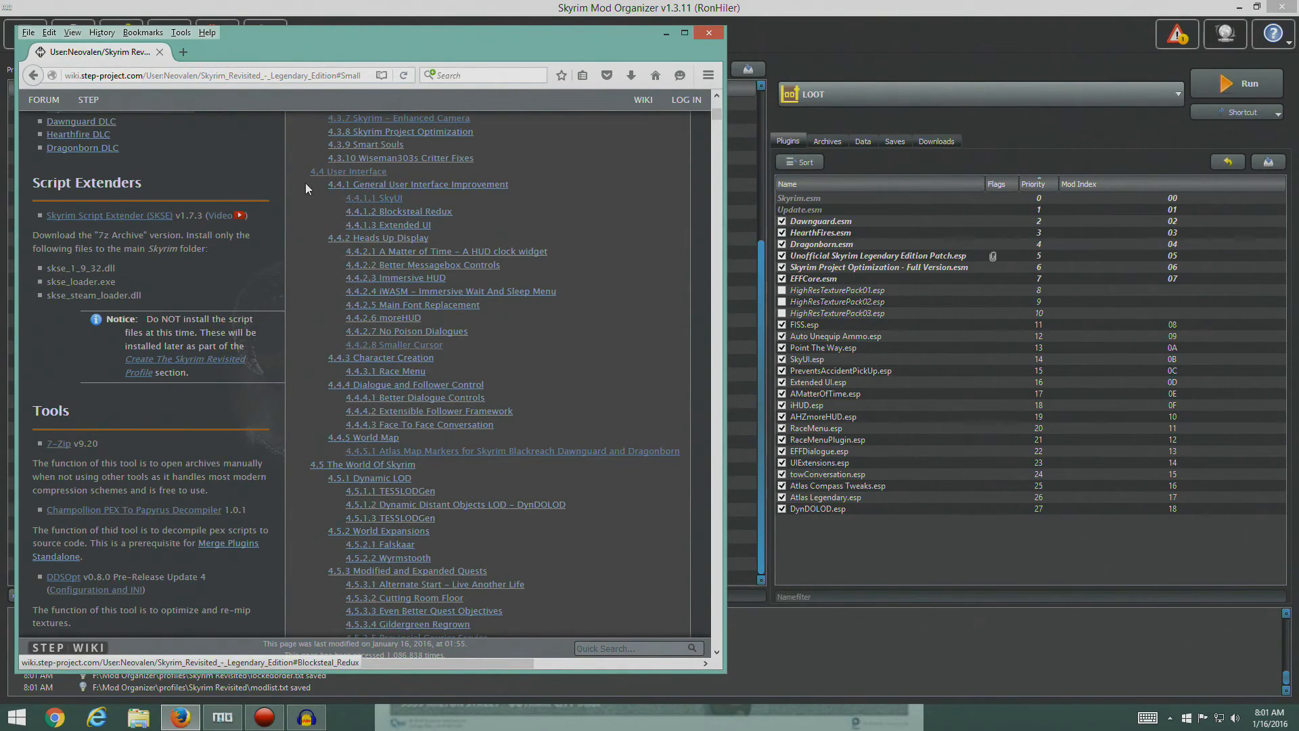
{"action": "left_click", "coordinate": [706, 34]}
- Run LOOT from Mod Organizer and look through its general information and the full plugin list
{"action": "left_click", "coordinate": [1246, 87]}
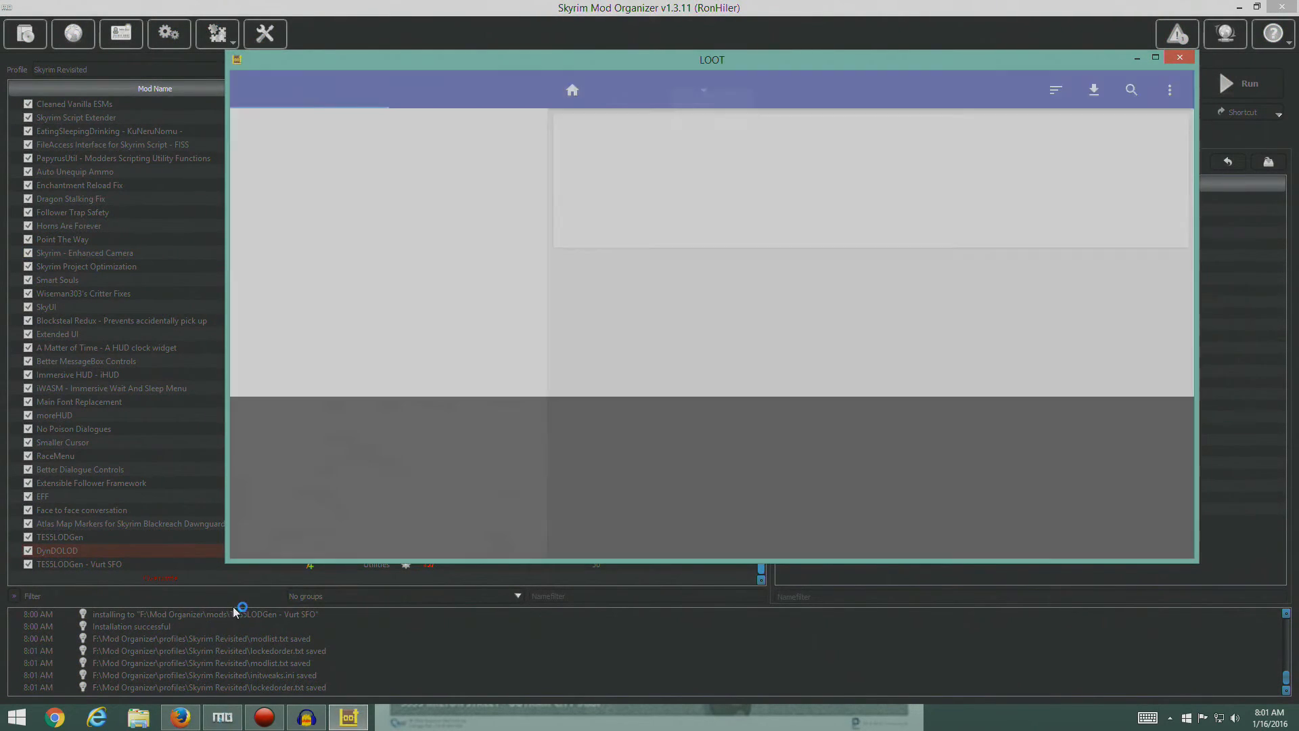
{"action": "scroll", "coordinate": [793, 395], "scroll_direction": "down", "scroll_amount": 12}
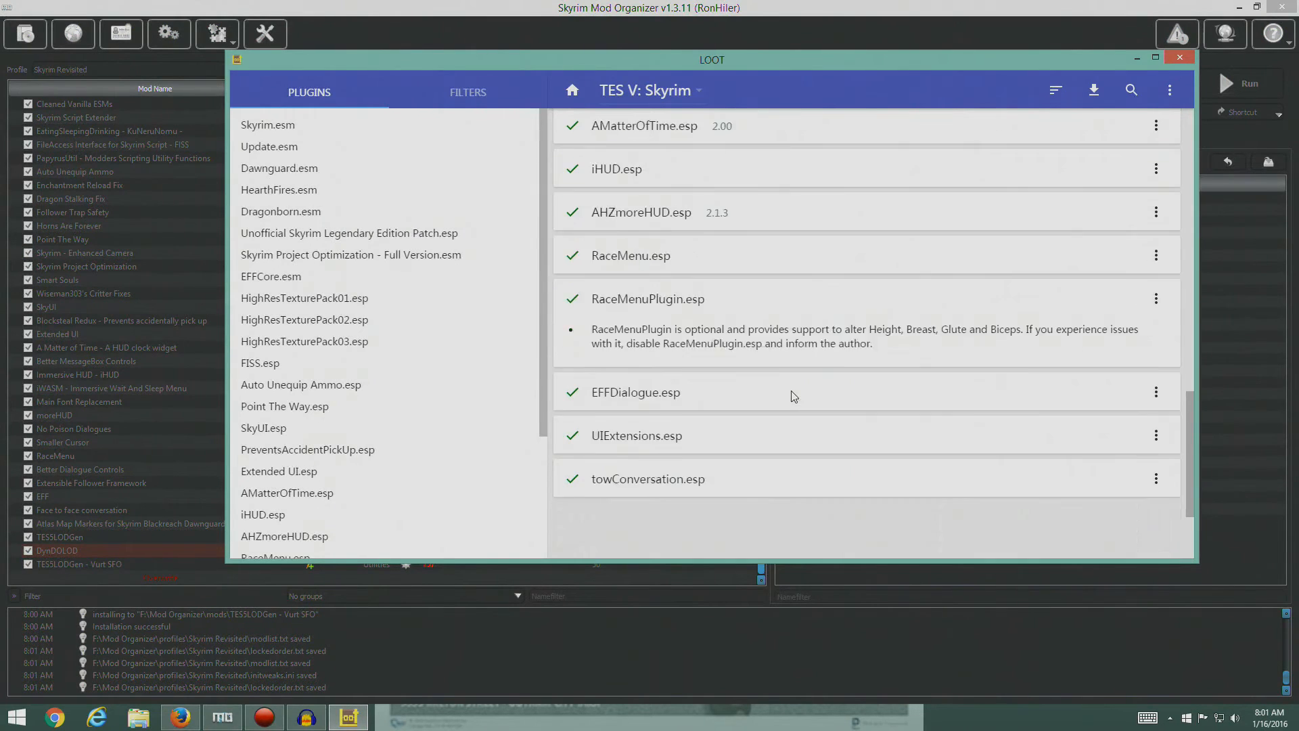
{"action": "scroll", "coordinate": [794, 396], "scroll_direction": "down", "scroll_amount": 2}
{"action": "scroll", "coordinate": [633, 469], "scroll_direction": "up", "scroll_amount": 15}
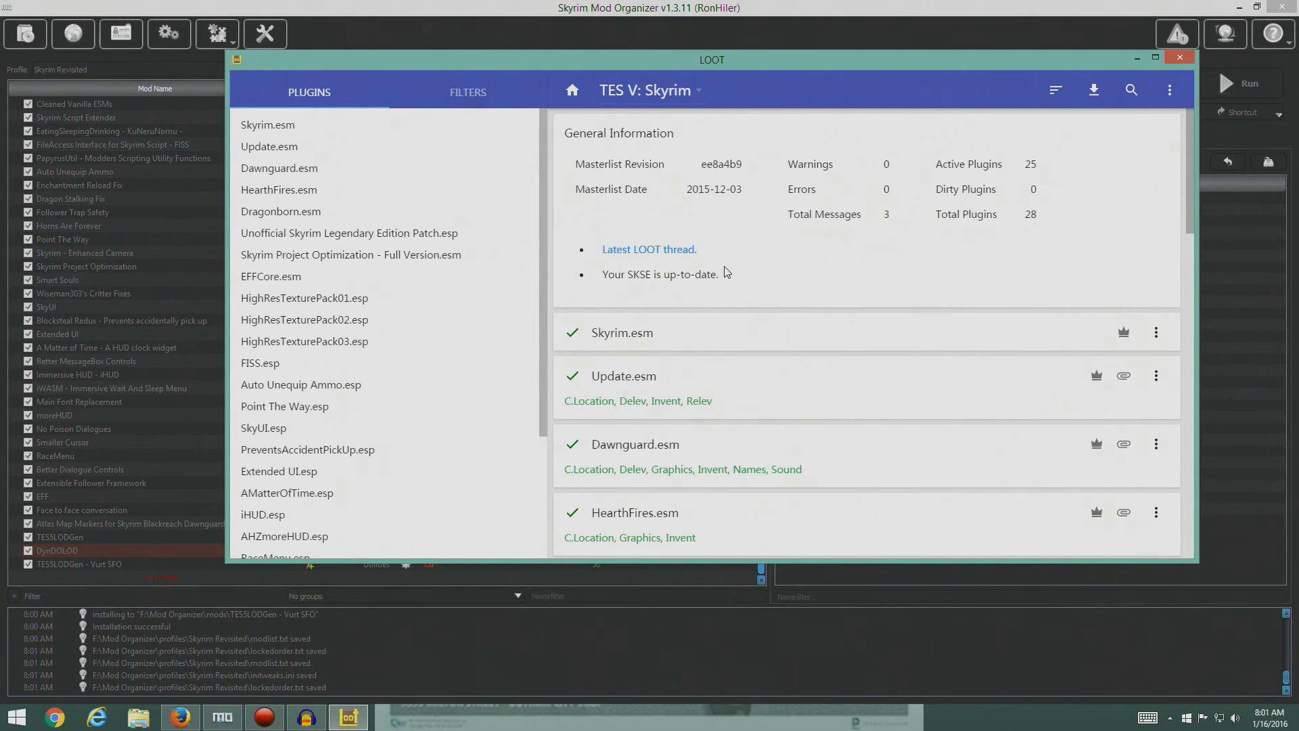
{"action": "scroll", "coordinate": [692, 377], "scroll_direction": "down", "scroll_amount": 10}
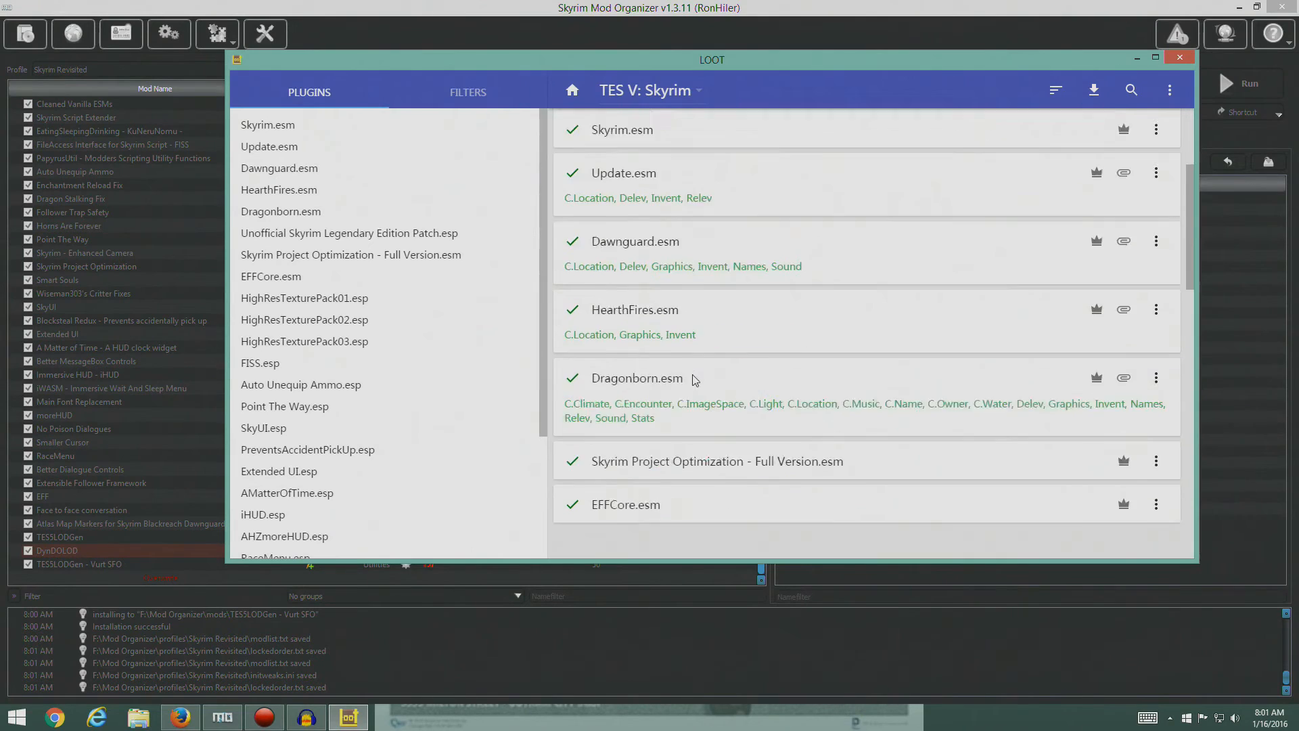
{"action": "scroll", "coordinate": [694, 381], "scroll_direction": "up", "scroll_amount": 3}
{"action": "scroll", "coordinate": [695, 380], "scroll_direction": "up", "scroll_amount": 8}
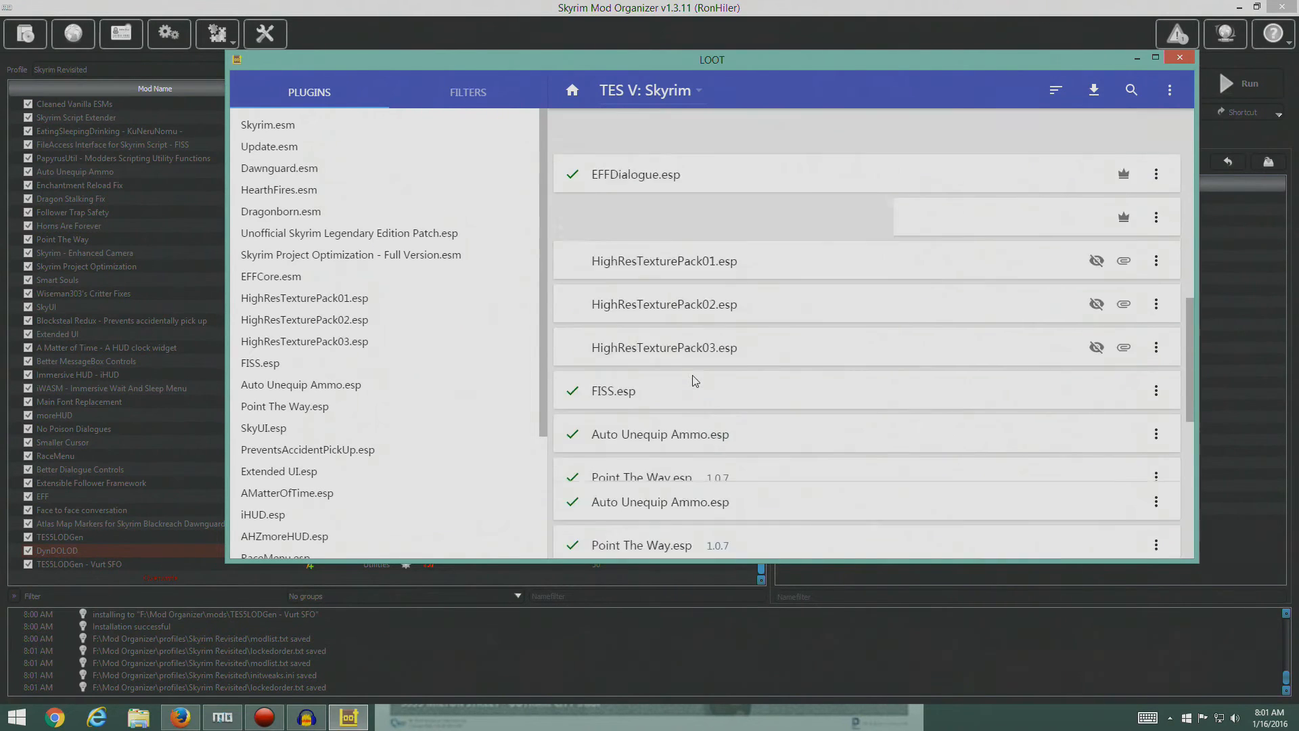
{"action": "scroll", "coordinate": [695, 380], "scroll_direction": "down", "scroll_amount": 3}
{"action": "scroll", "coordinate": [694, 380], "scroll_direction": "down", "scroll_amount": 8}
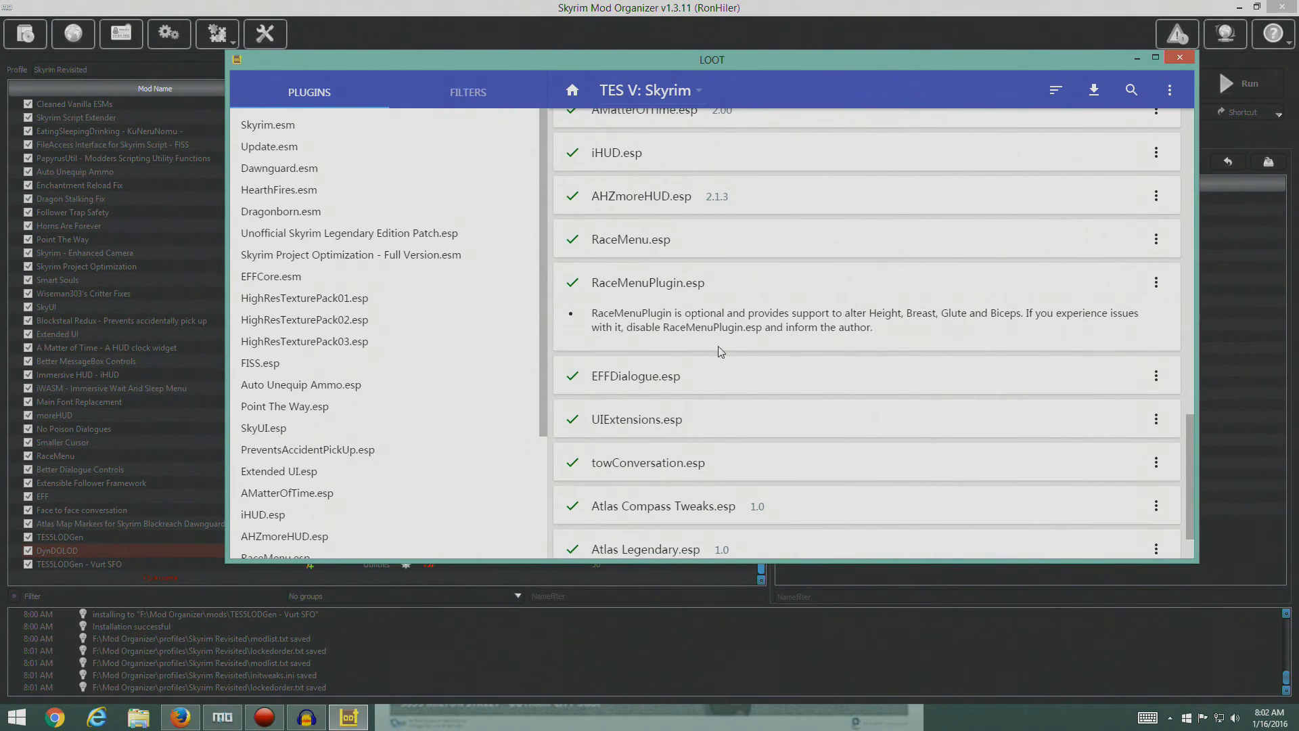
{"action": "scroll", "coordinate": [721, 352], "scroll_direction": "up", "scroll_amount": 10}
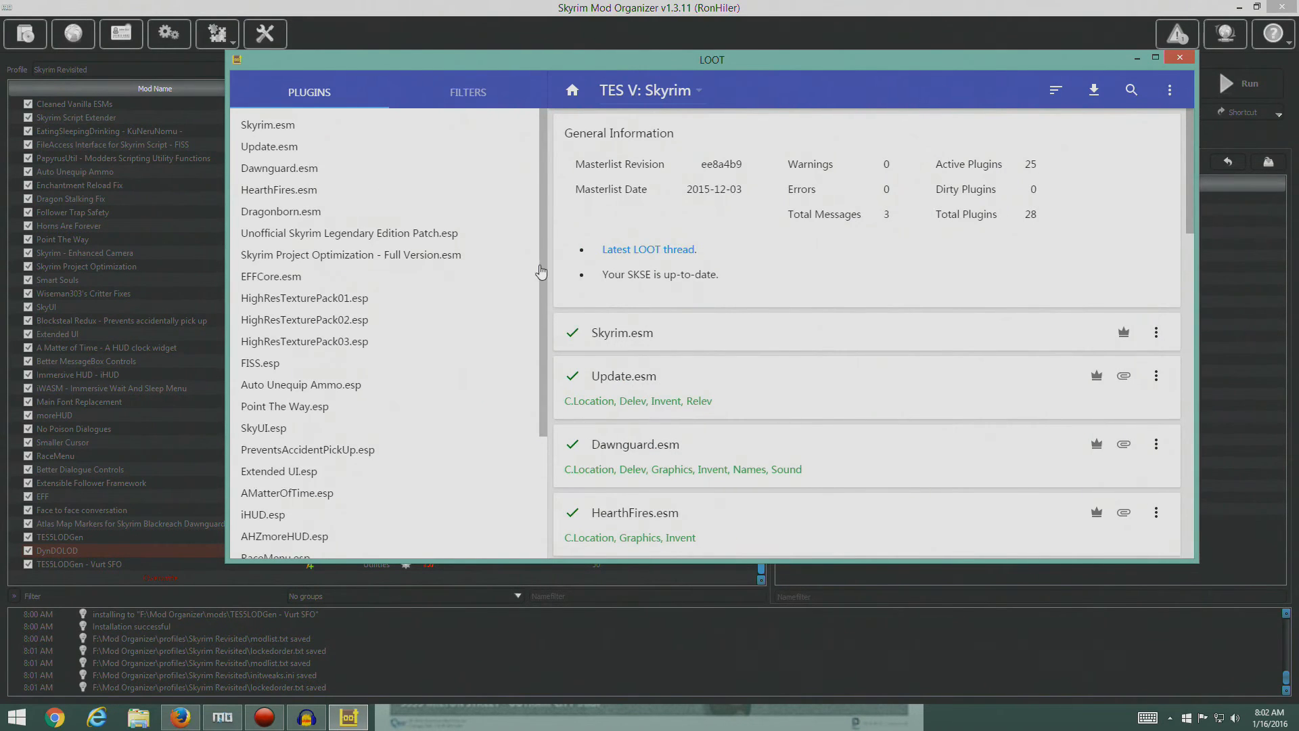
- Sort the plugins in LOOT, check DynDOLOD.esp's place in the order, apply the sorted load order, and close LOOT
{"action": "left_click", "coordinate": [1054, 91]}
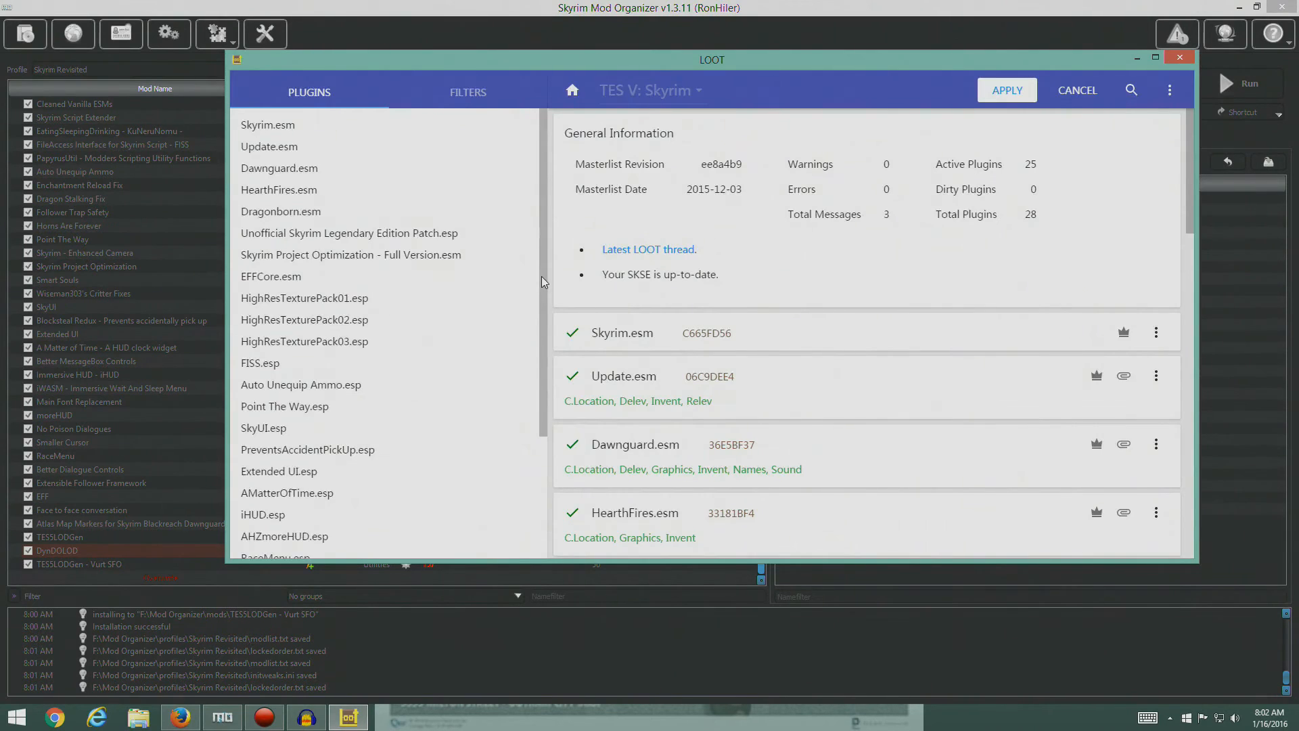
{"action": "left_click_drag", "start_coordinate": [541, 281], "coordinate": [541, 440]}
{"action": "scroll", "coordinate": [844, 365], "scroll_direction": "down", "scroll_amount": 15}
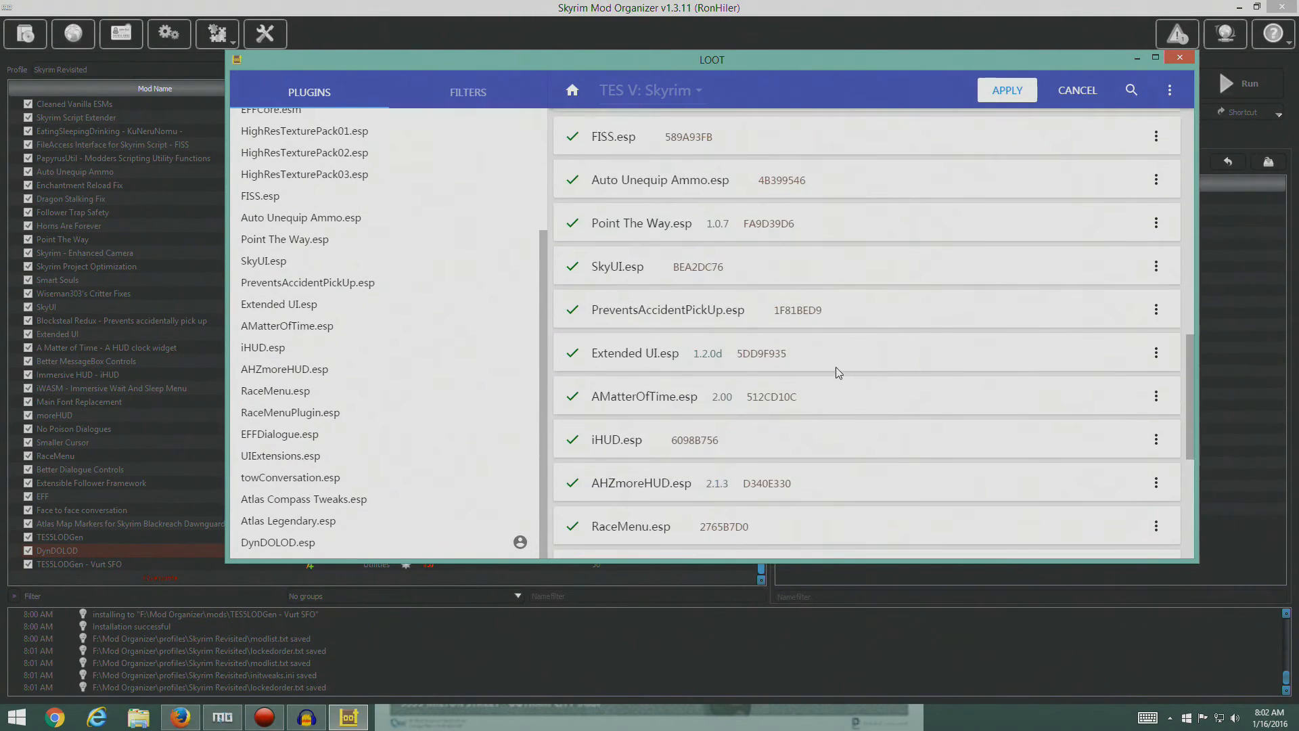
{"action": "left_click", "coordinate": [1007, 90]}
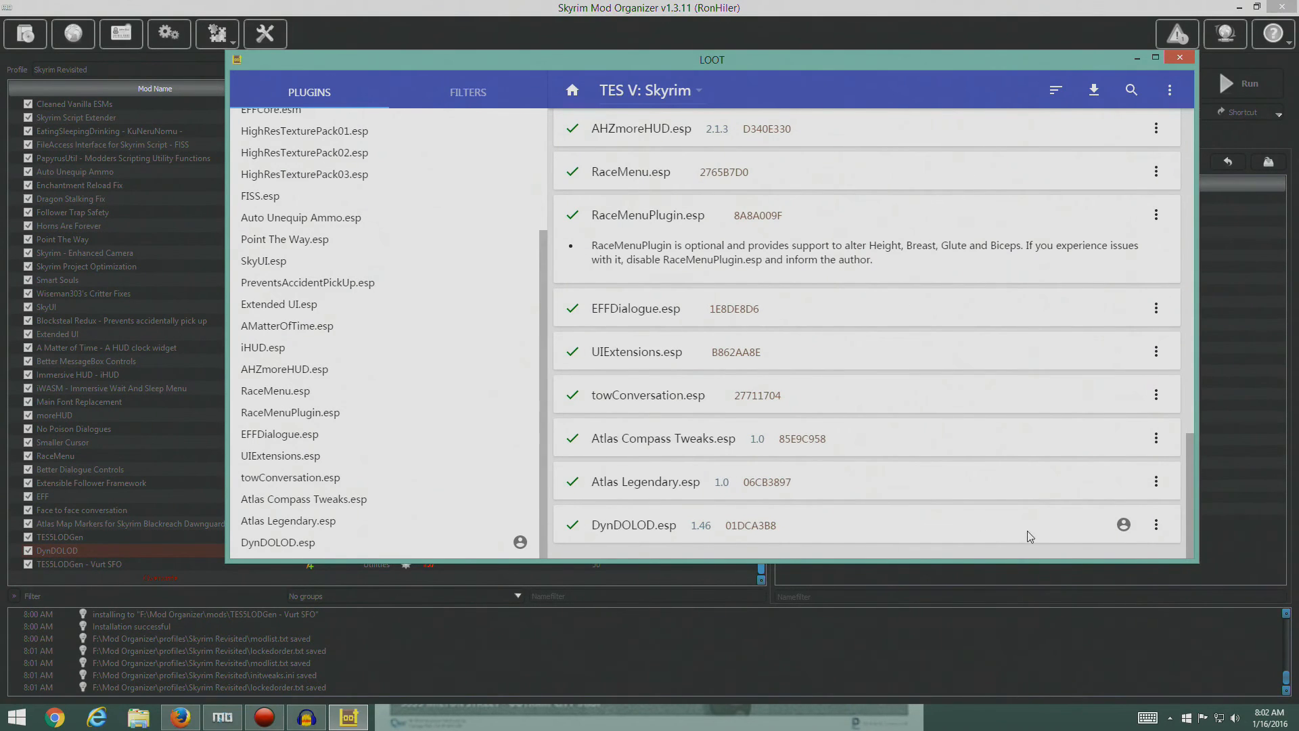
{"action": "left_click", "coordinate": [1170, 63]}
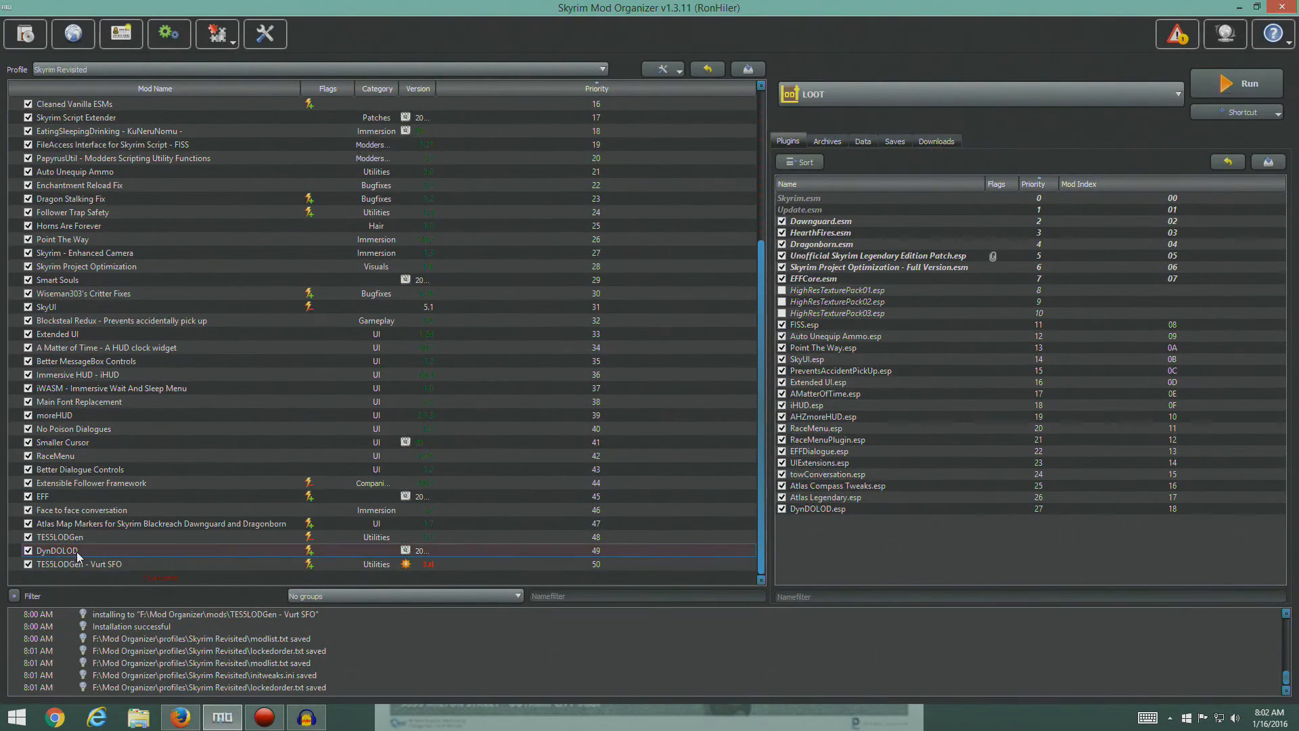
- Clear the update flag on the version of the "TES5LODGen - Vurt SFO" mod in Mod Organizer's mod list
{"action": "left_click", "coordinate": [159, 554]}
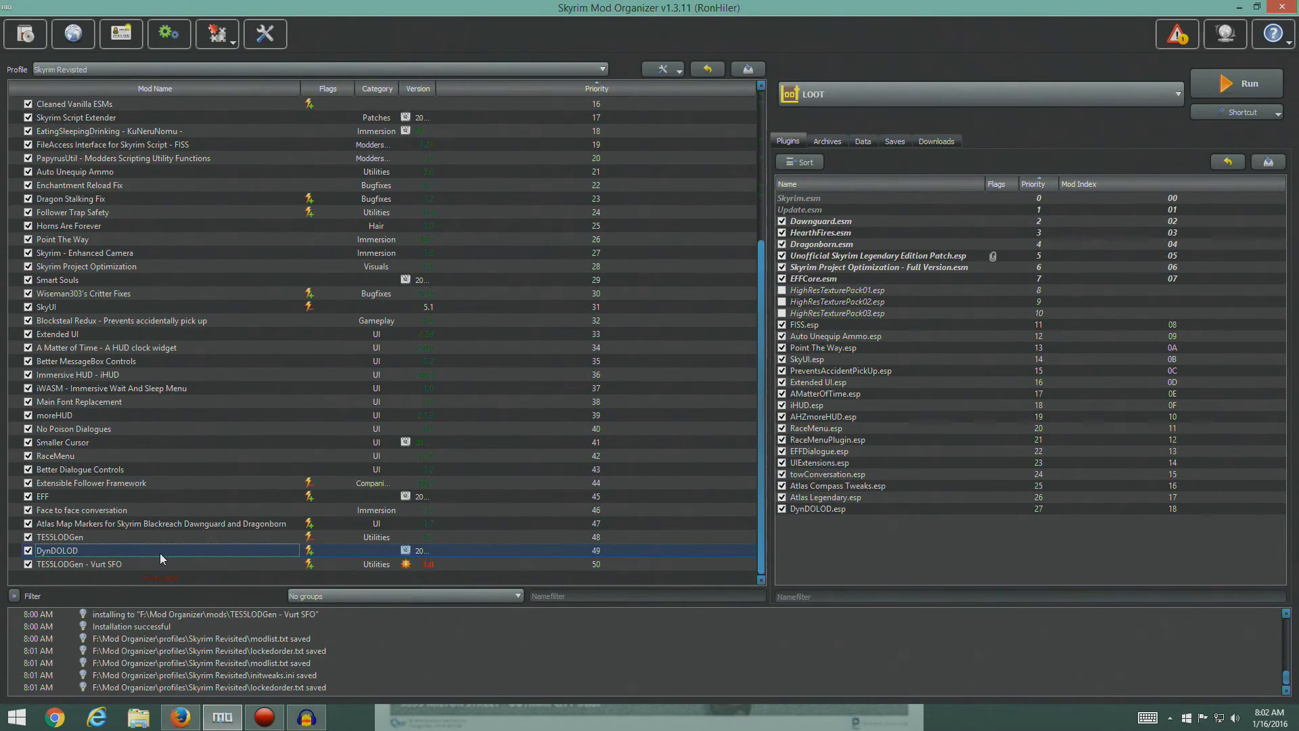
{"action": "right_click", "coordinate": [427, 567]}
{"action": "left_click", "coordinate": [474, 617]}
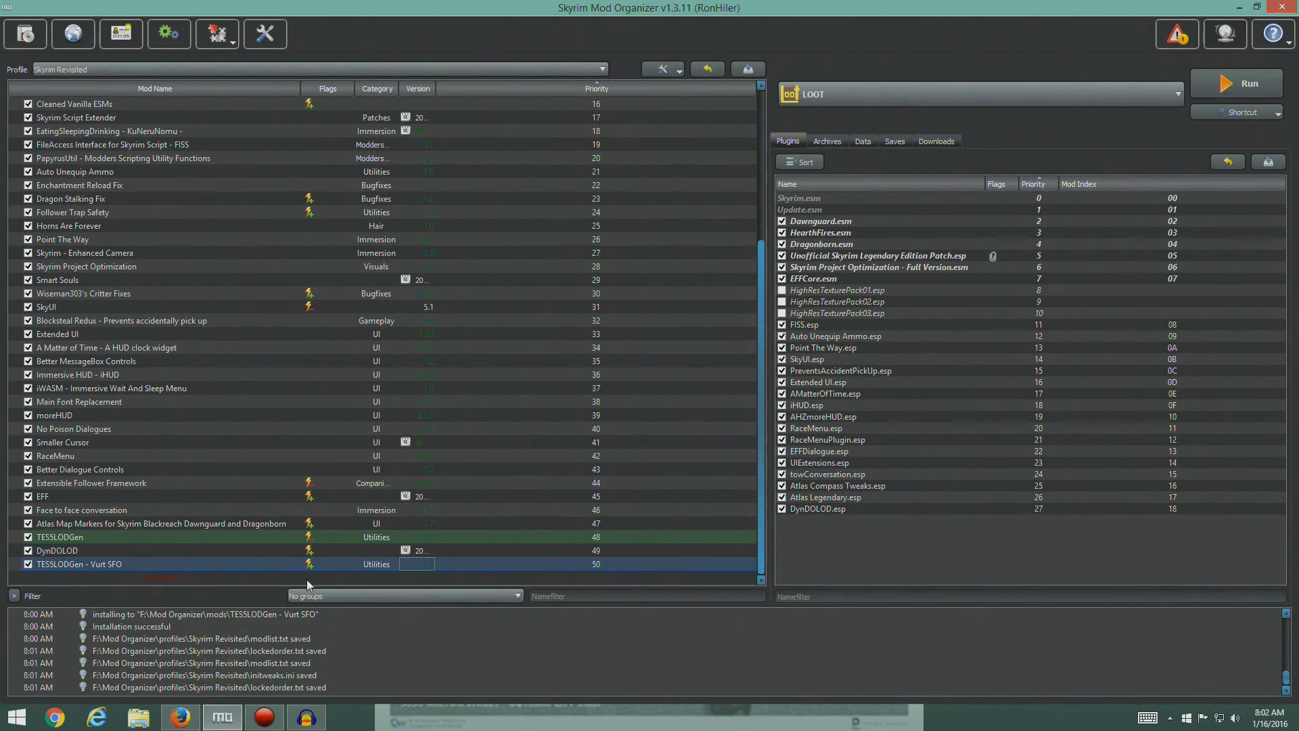
{"action": "left_click", "coordinate": [148, 561]}
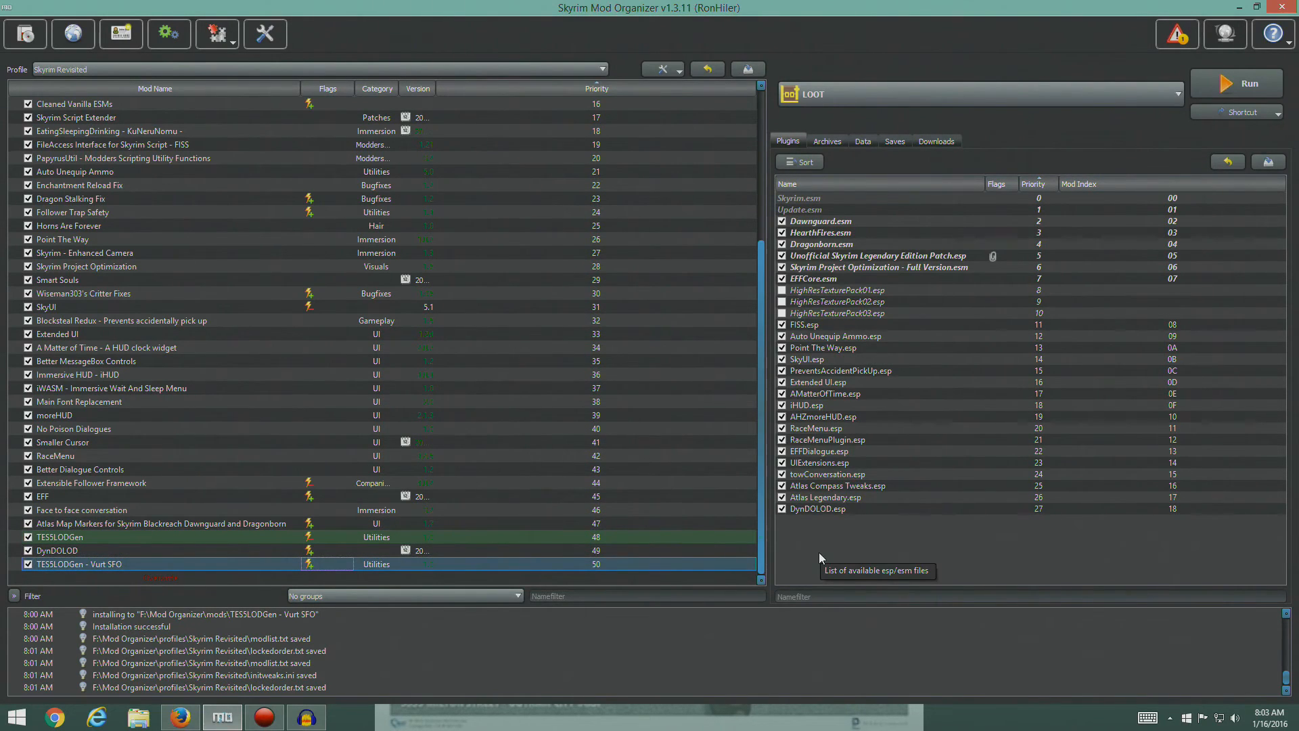
- Choose SKSE as the executable, launch Skyrim with it, and continue from the last saved game
{"action": "left_click", "coordinate": [1177, 95]}
{"action": "left_click", "coordinate": [938, 144]}
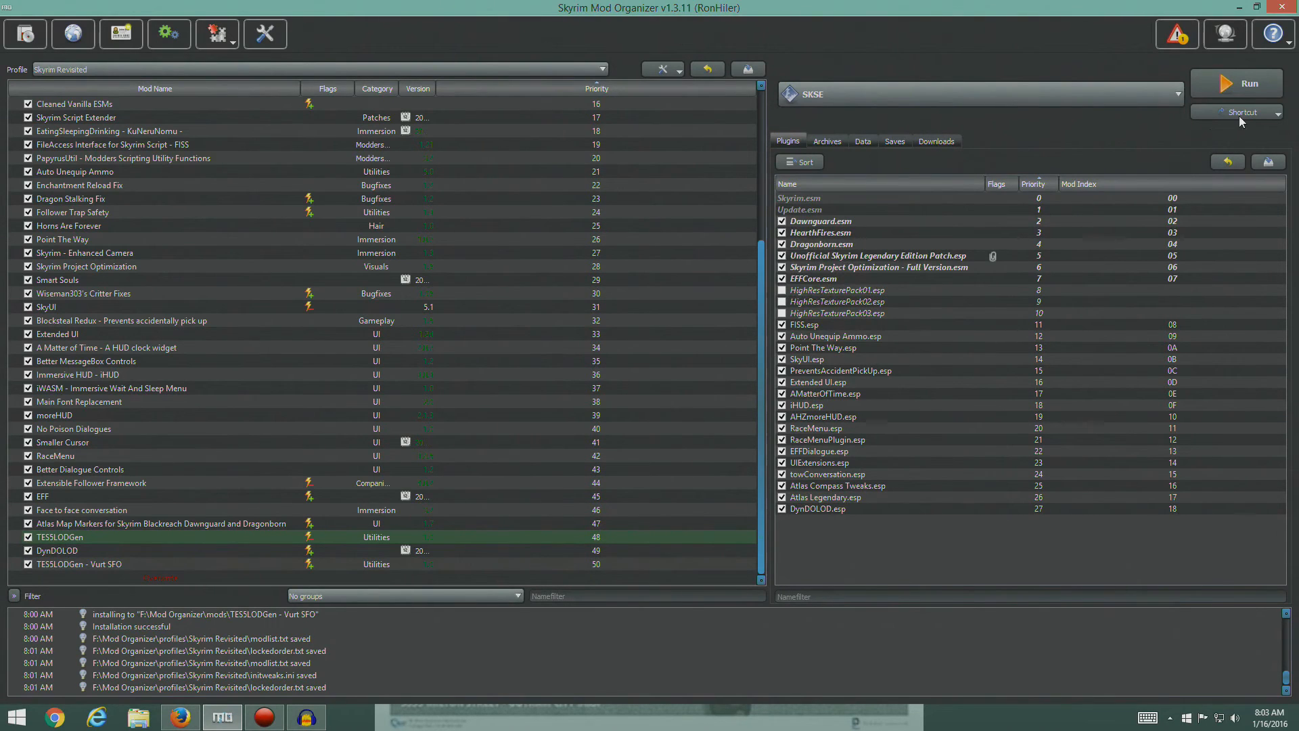
{"action": "left_click", "coordinate": [1249, 84]}
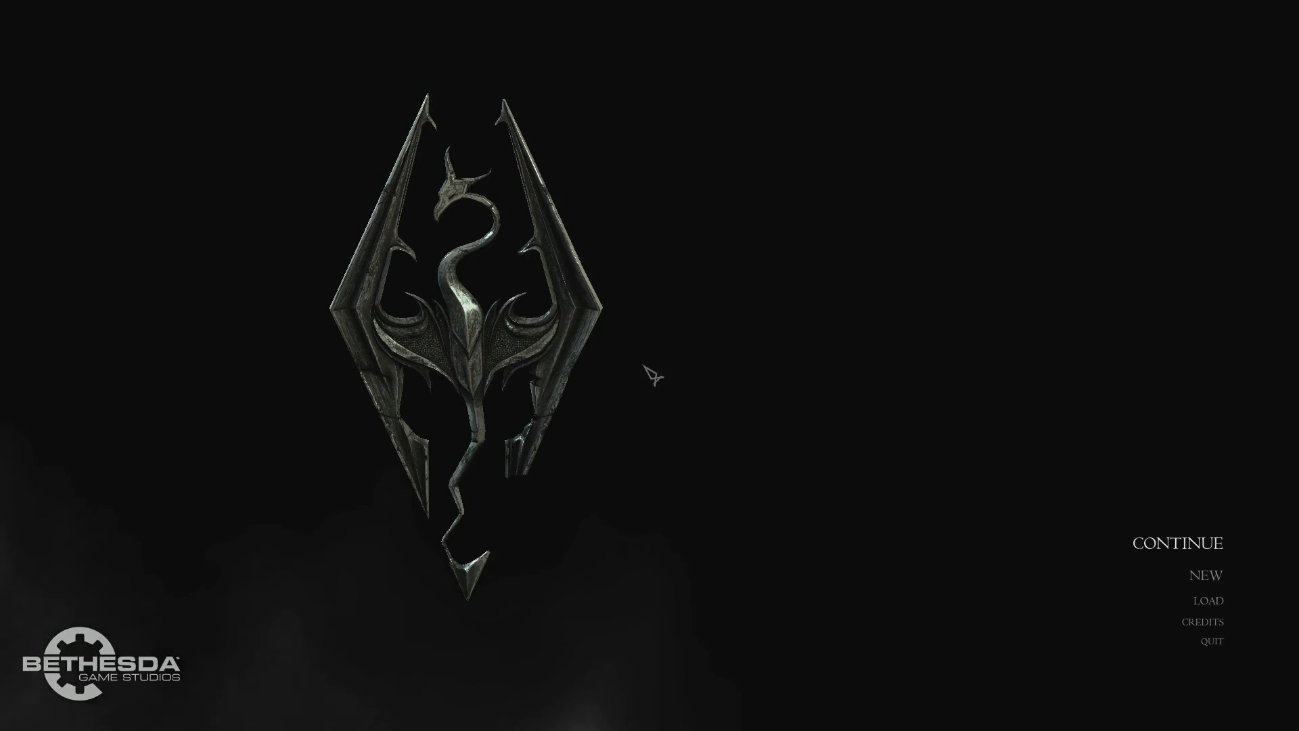
{"action": "left_click", "coordinate": [1190, 545]}
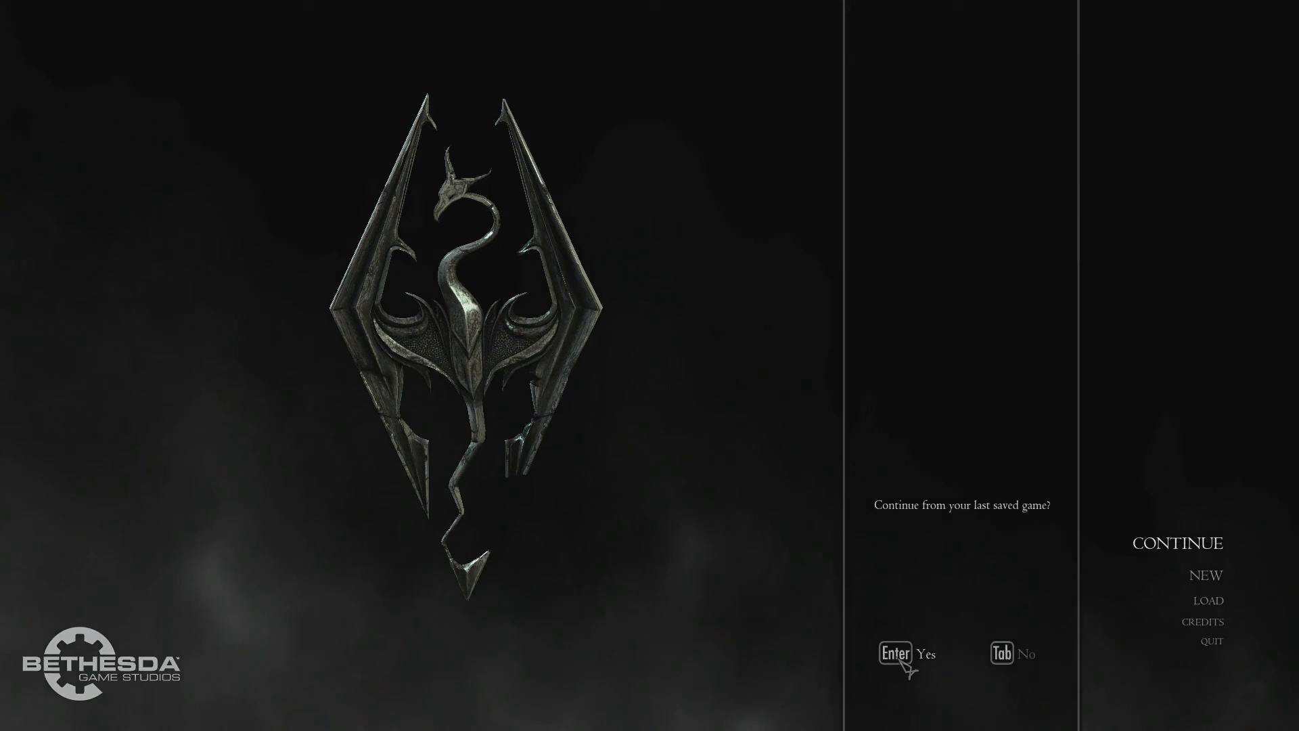
{"action": "left_click", "coordinate": [906, 656]}
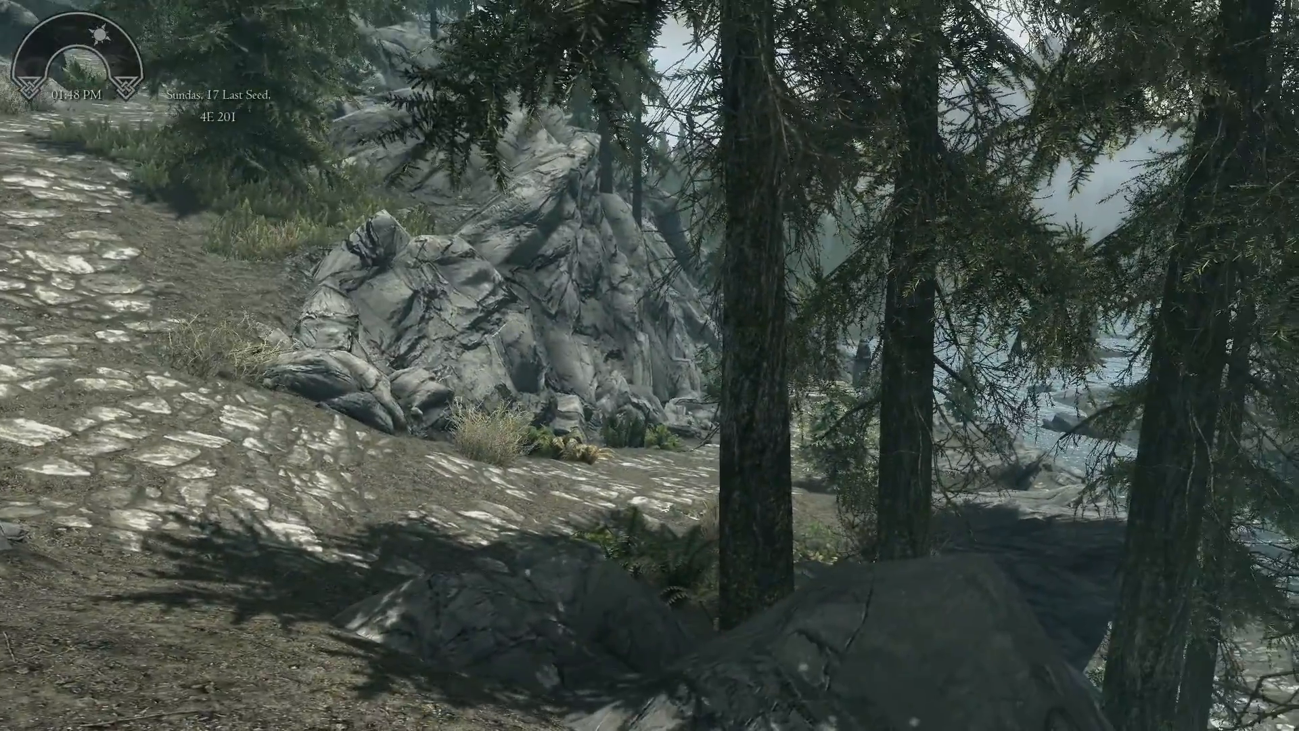
- Examine the in-game world map, including the terrain around the current location, and return to the game
{"action": "key", "text": "Tab"}
{"action": "key", "text": "Tab"}
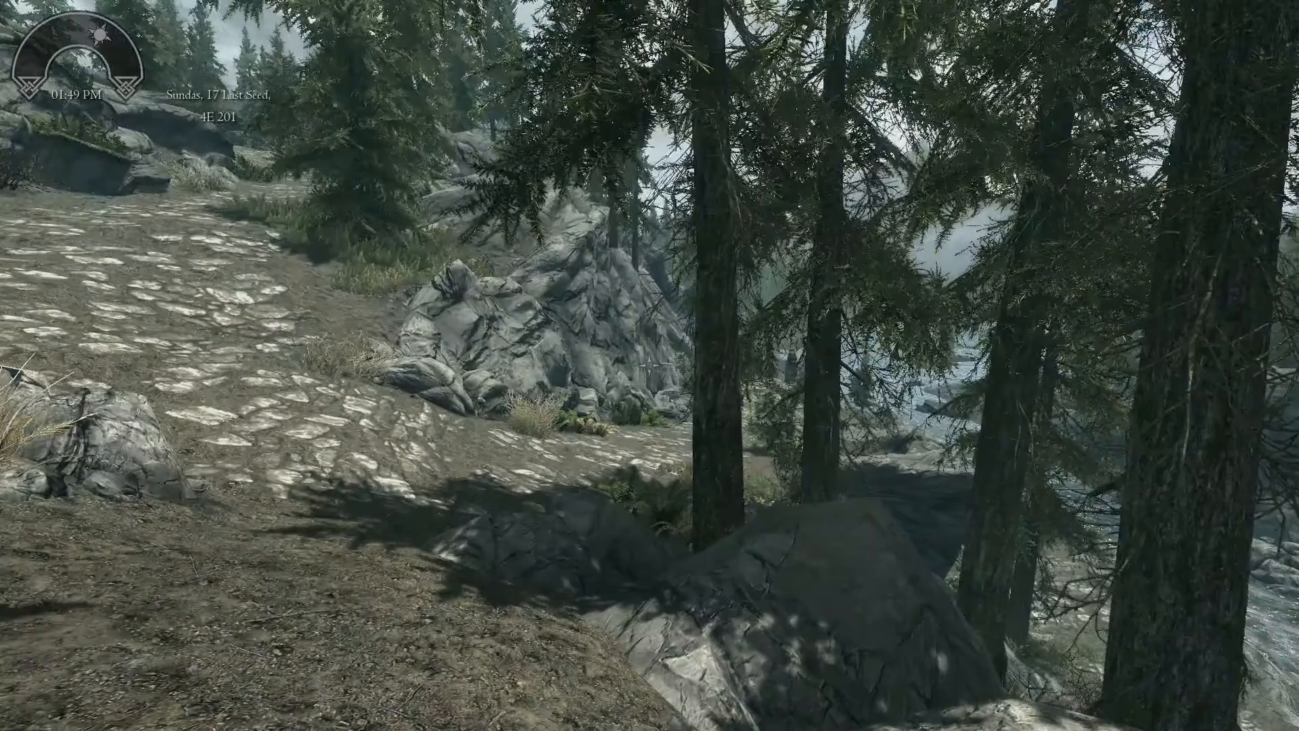
{"action": "key", "text": "m"}
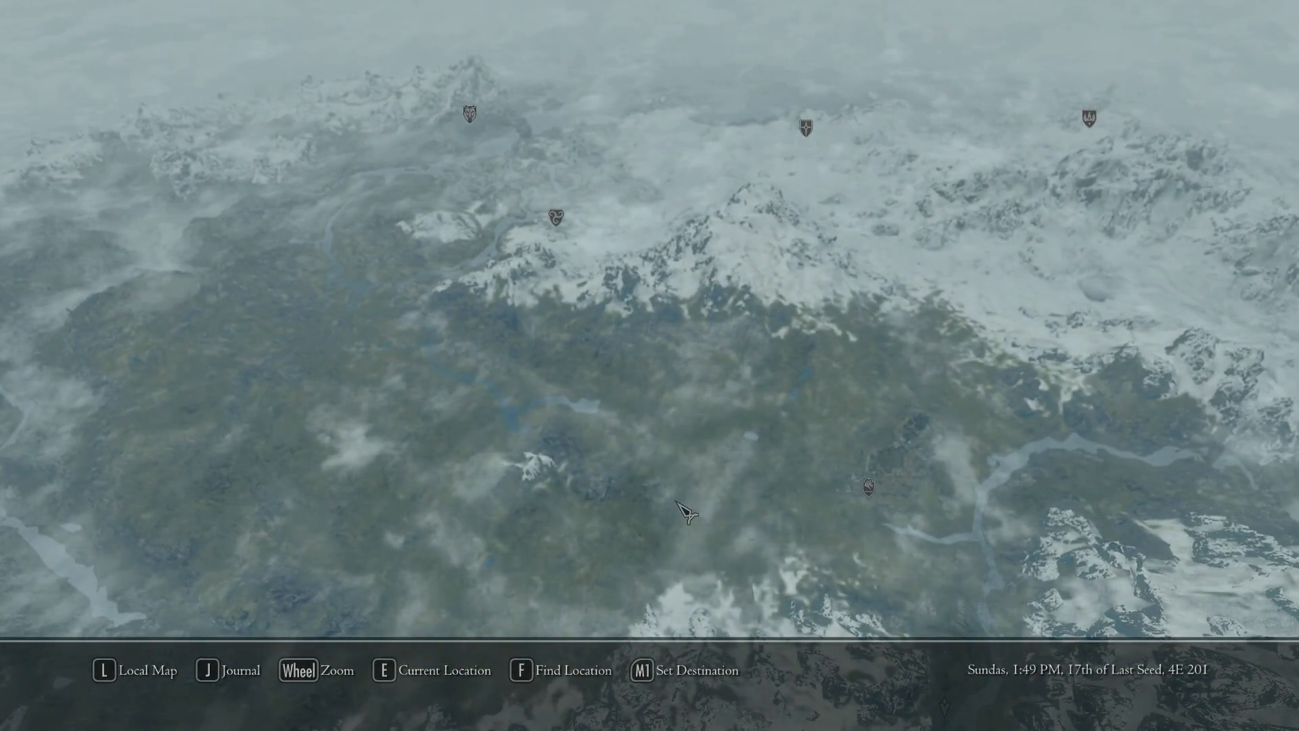
{"action": "key", "text": "m"}
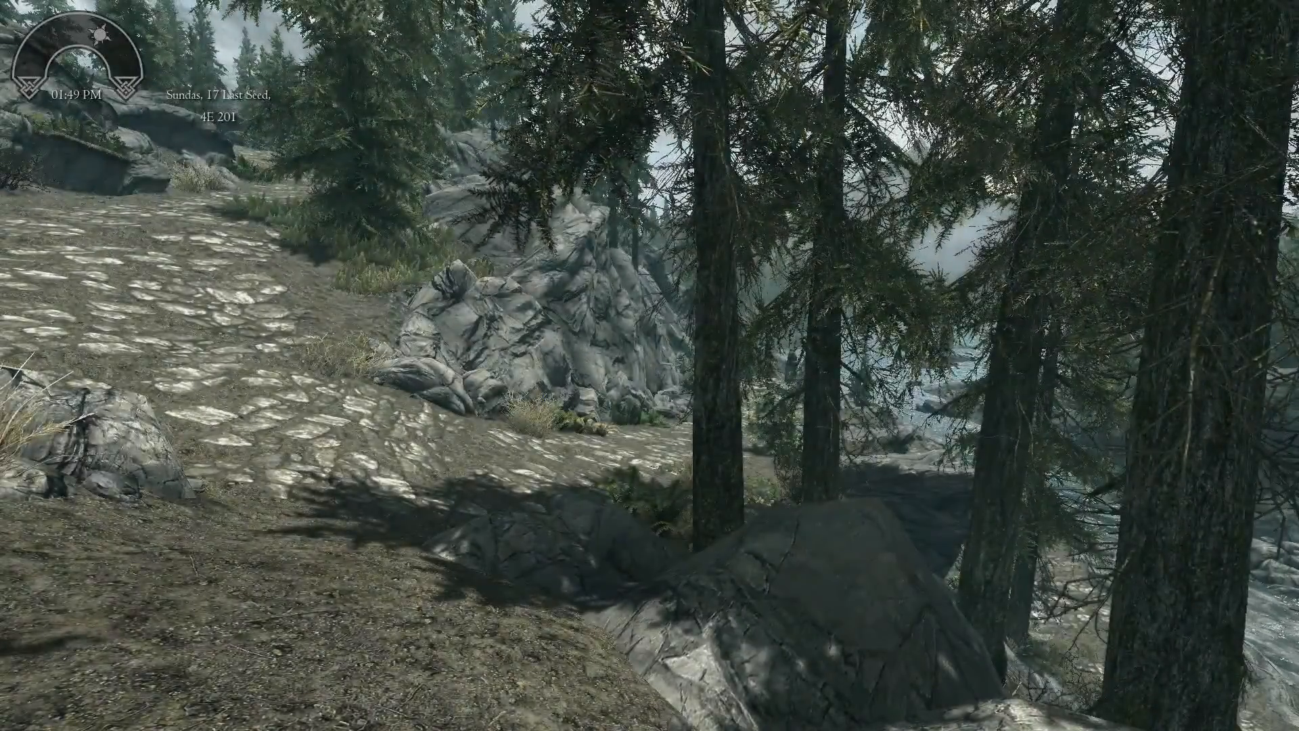
{"action": "key", "text": "m"}
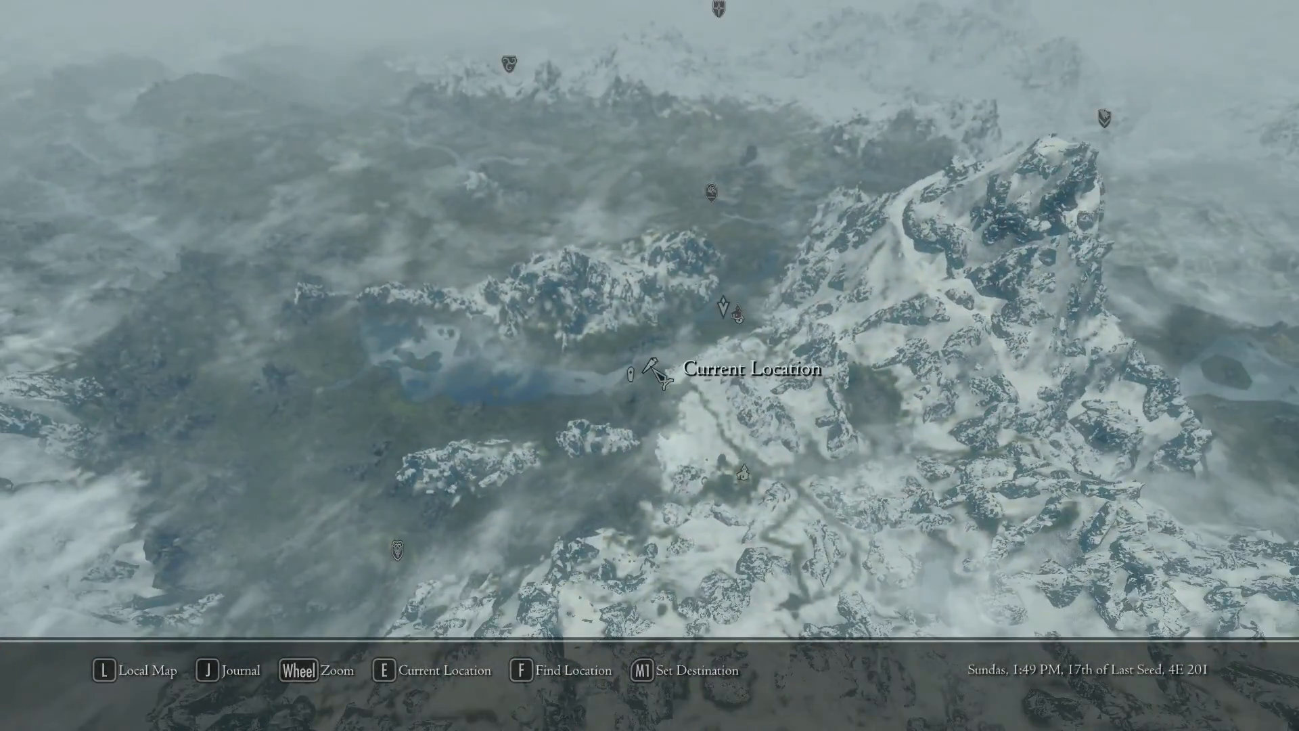
{"action": "key", "text": "m"}
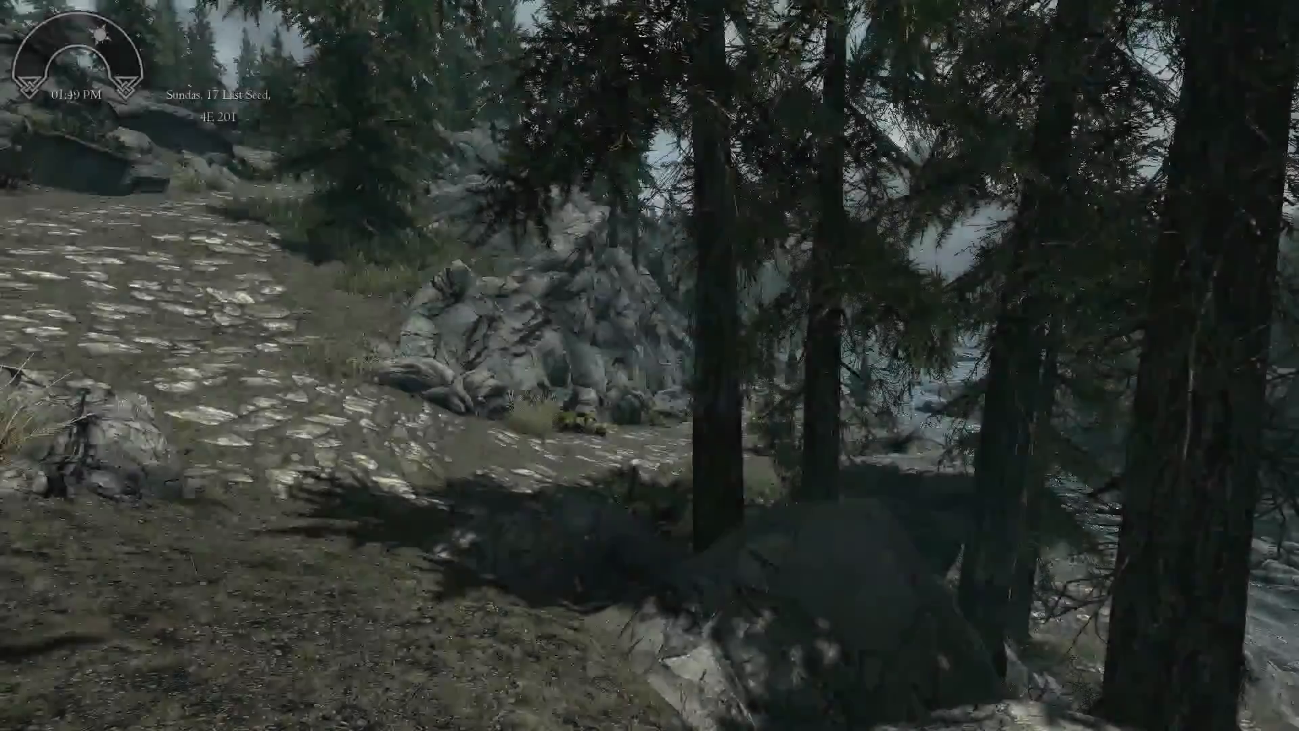
{"action": "key", "text": "Tab"}
{"action": "key", "text": "Tab"}
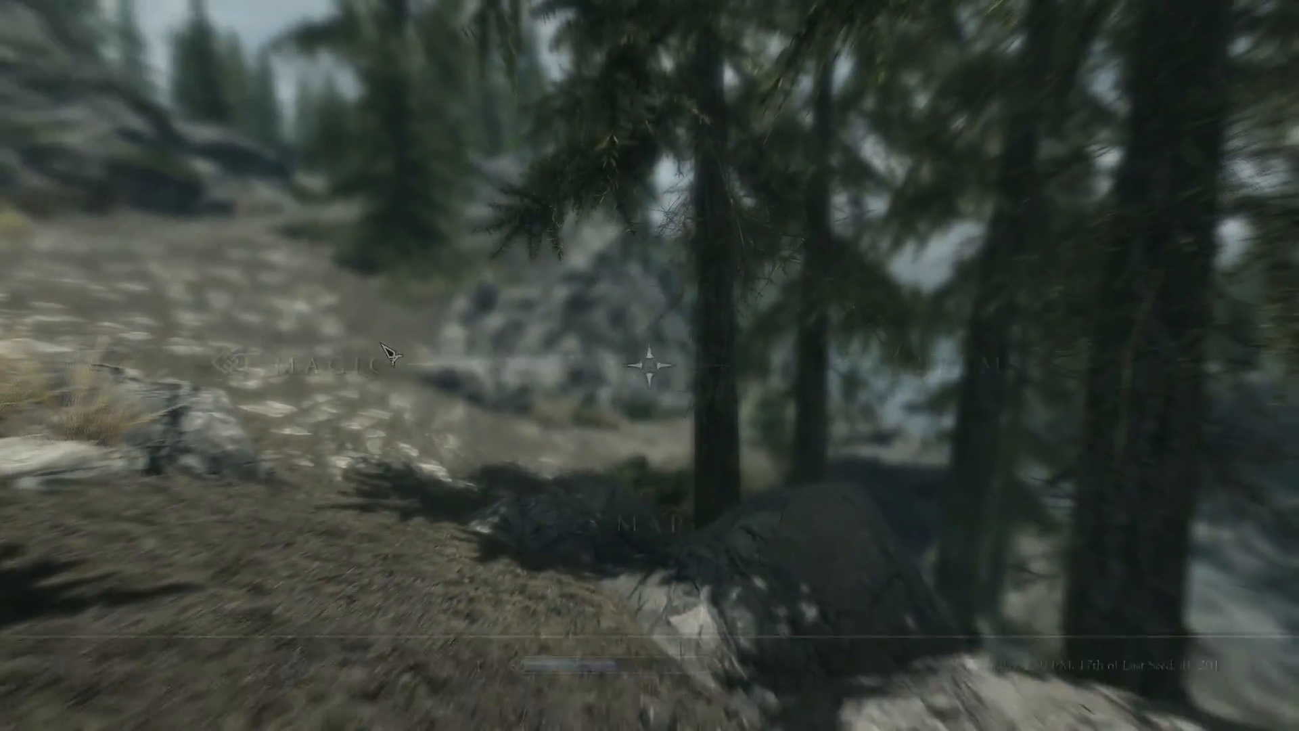
- Review DynDOLOD's Main, You Are Here and Settings pages in the game's Mod Configuration, and return to the mod list
{"action": "key", "text": "Escape"}
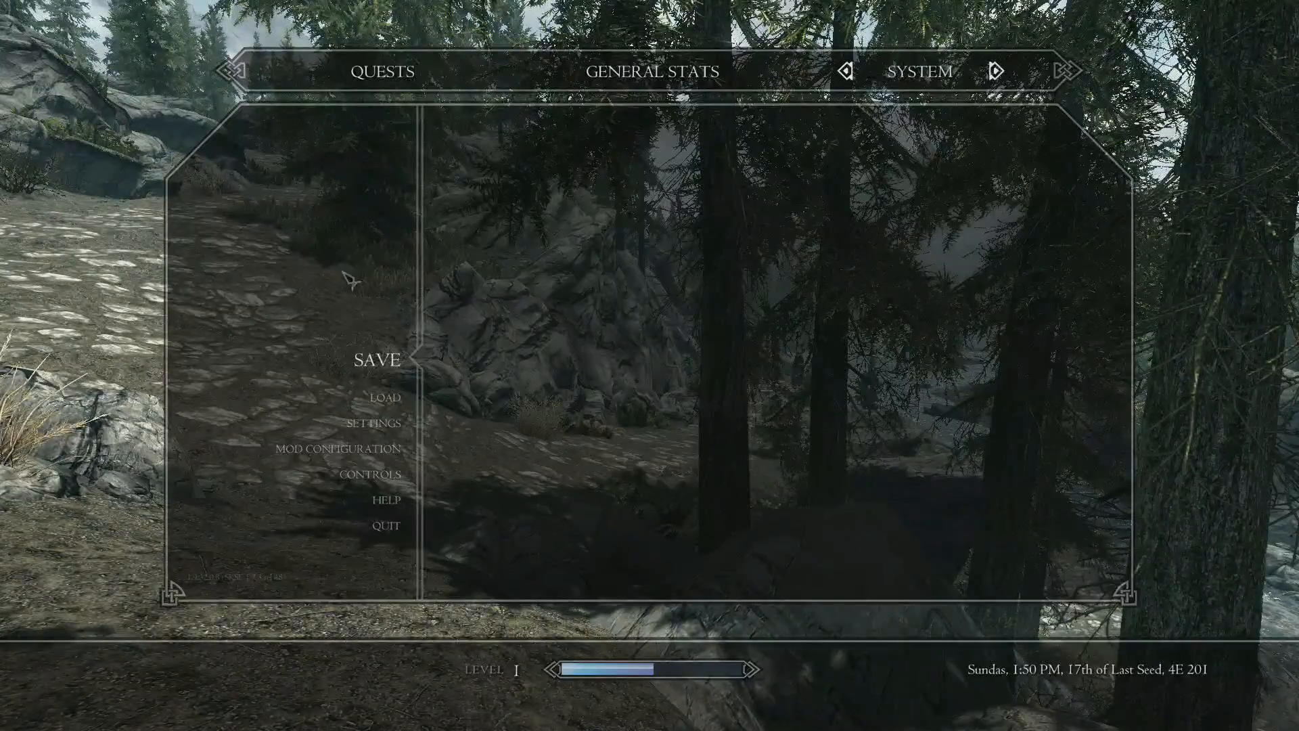
{"action": "left_click", "coordinate": [377, 457]}
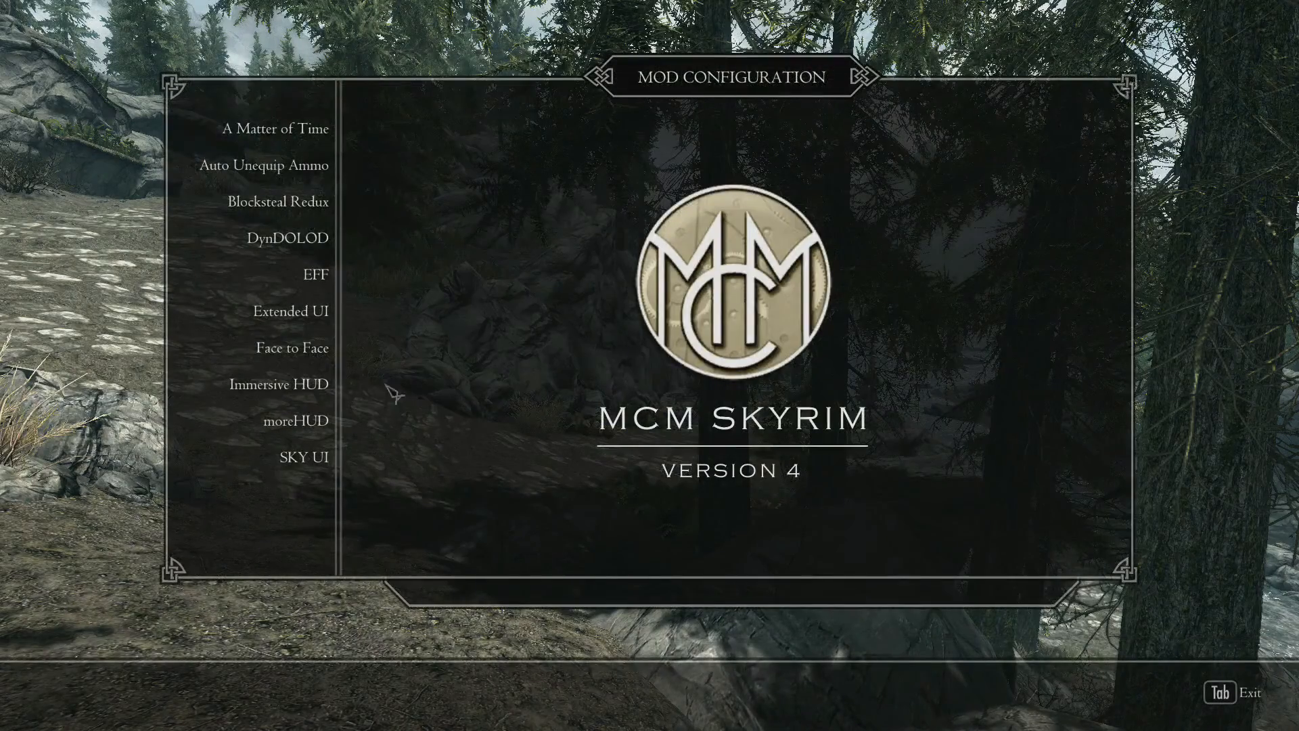
{"action": "left_click", "coordinate": [313, 254]}
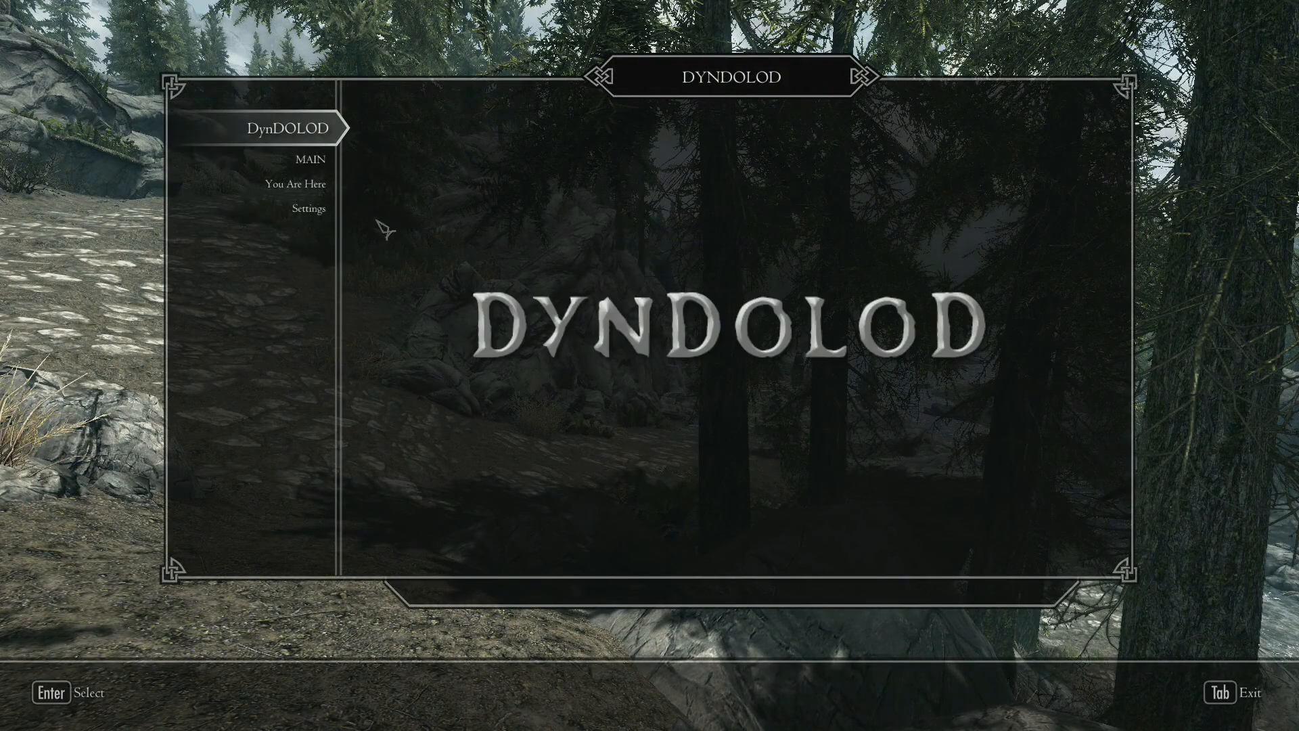
{"action": "left_click", "coordinate": [310, 158]}
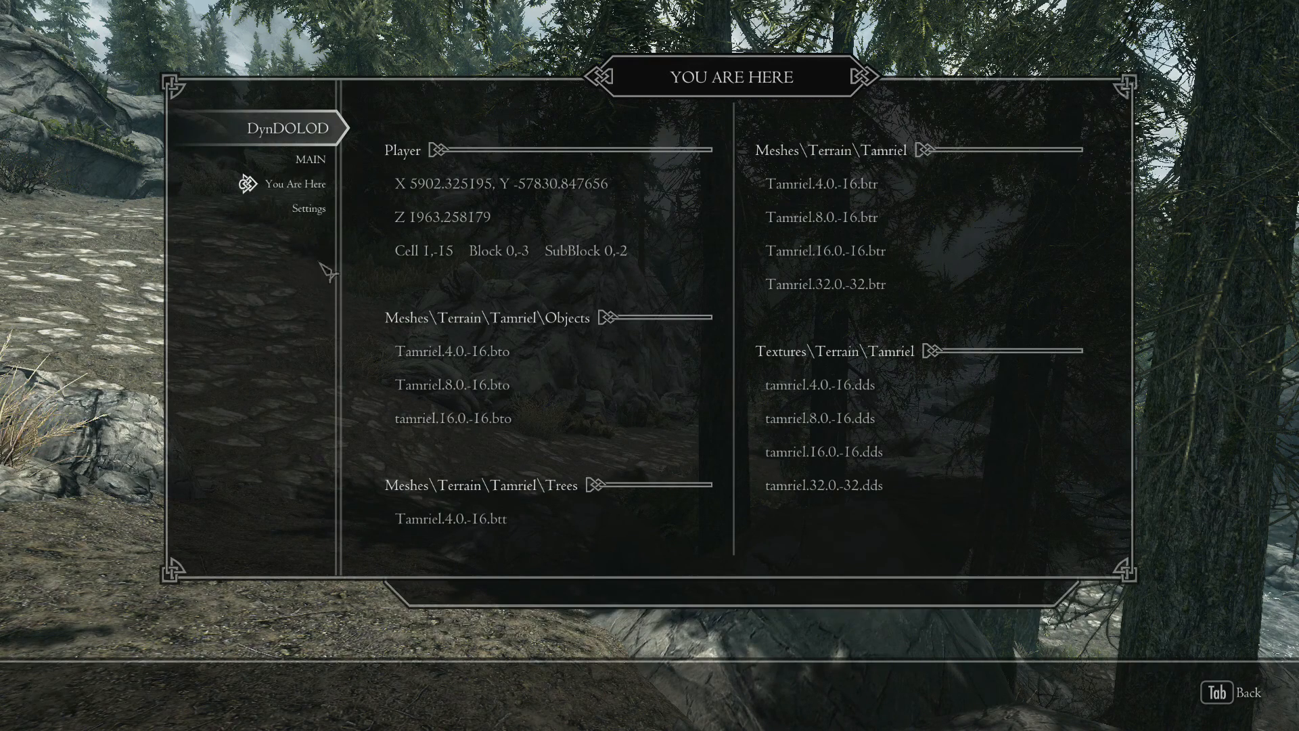
{"action": "left_click", "coordinate": [308, 208]}
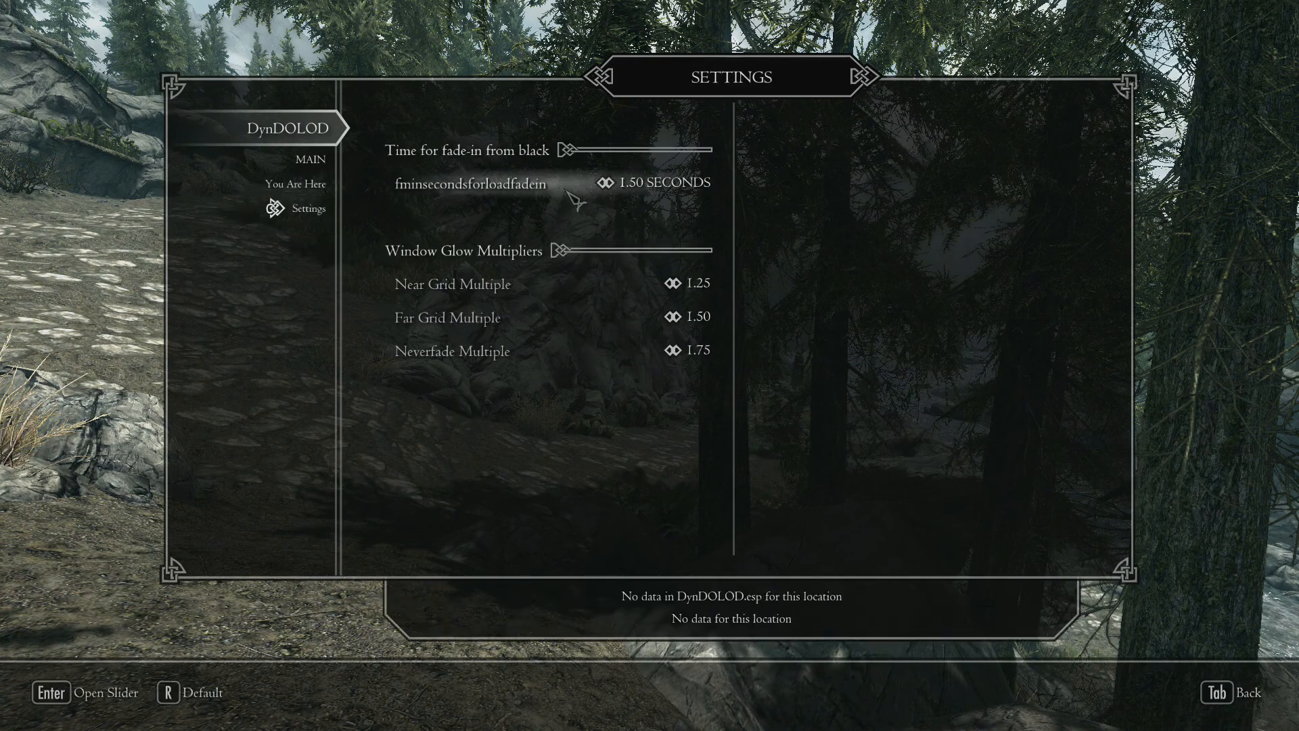
{"action": "left_click", "coordinate": [311, 161]}
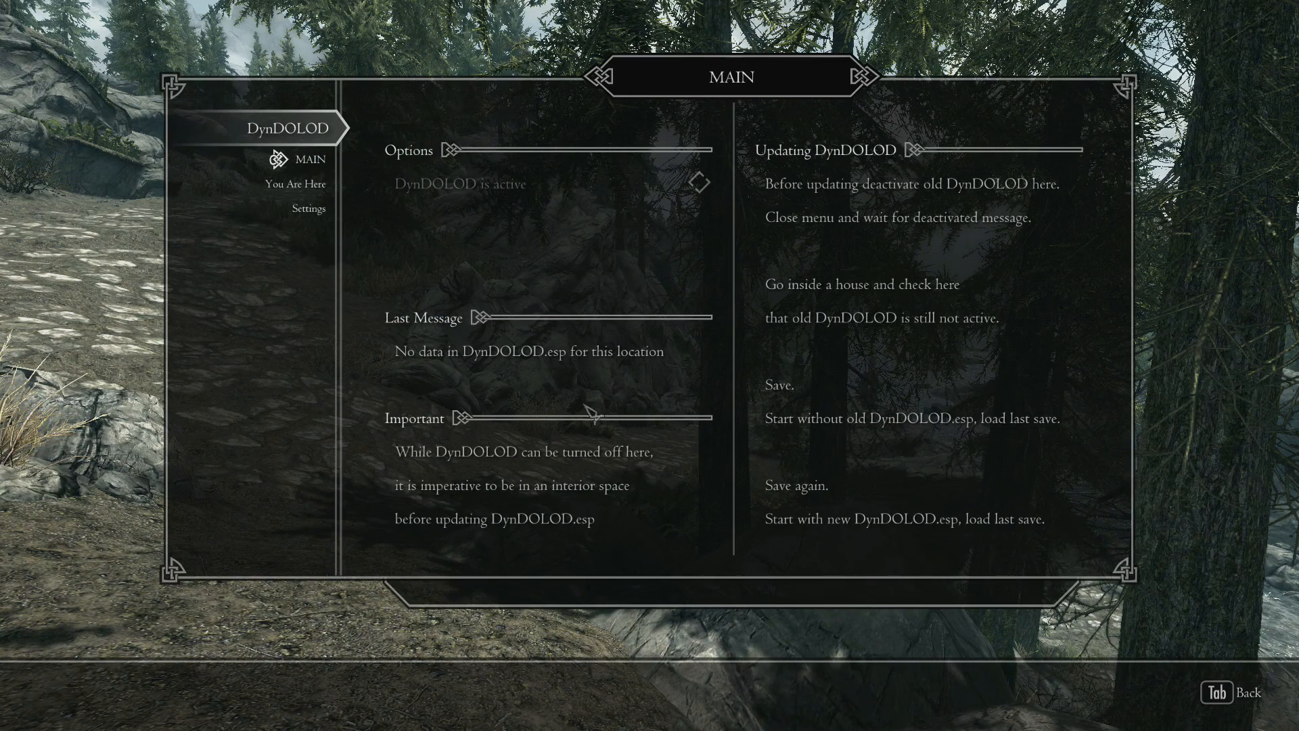
{"action": "key", "text": "Tab"}
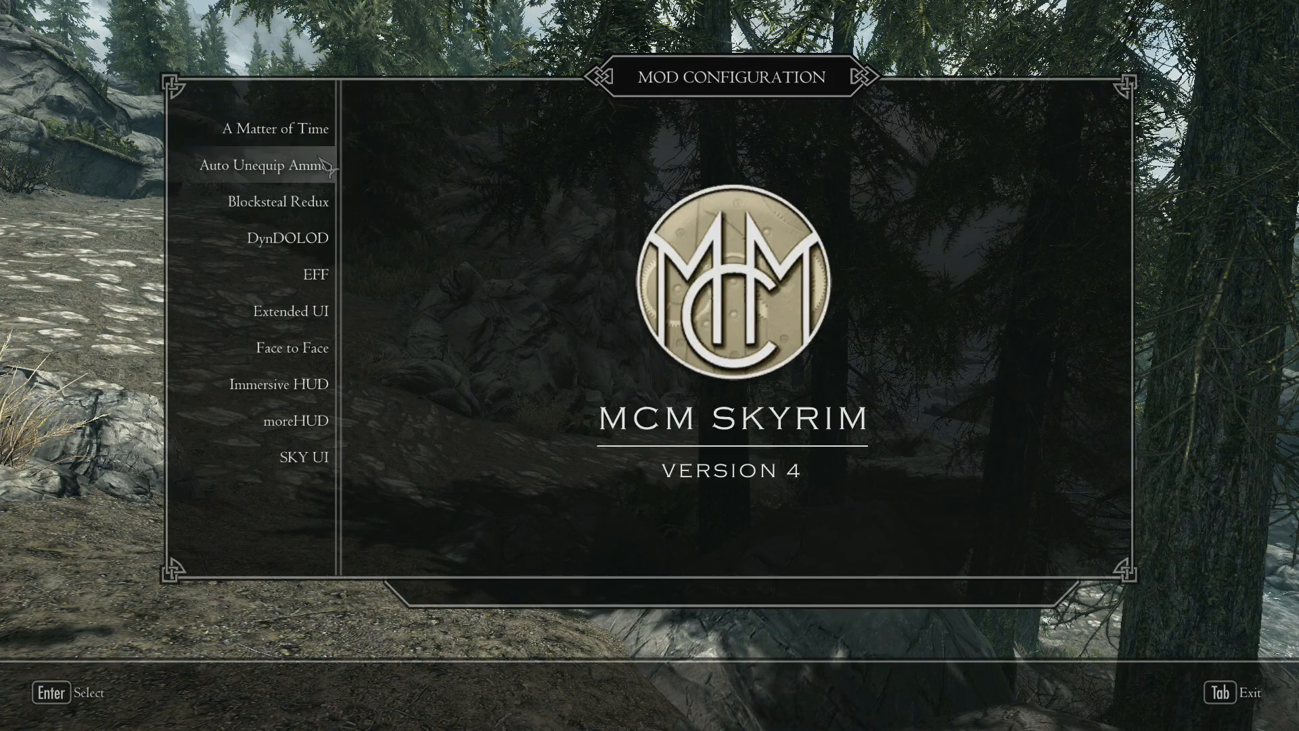
- Review EFF's Features, Plugins and Settings pages in the Mod Configuration, and return to the mod list
{"action": "left_click", "coordinate": [331, 276]}
{"action": "left_click", "coordinate": [316, 168]}
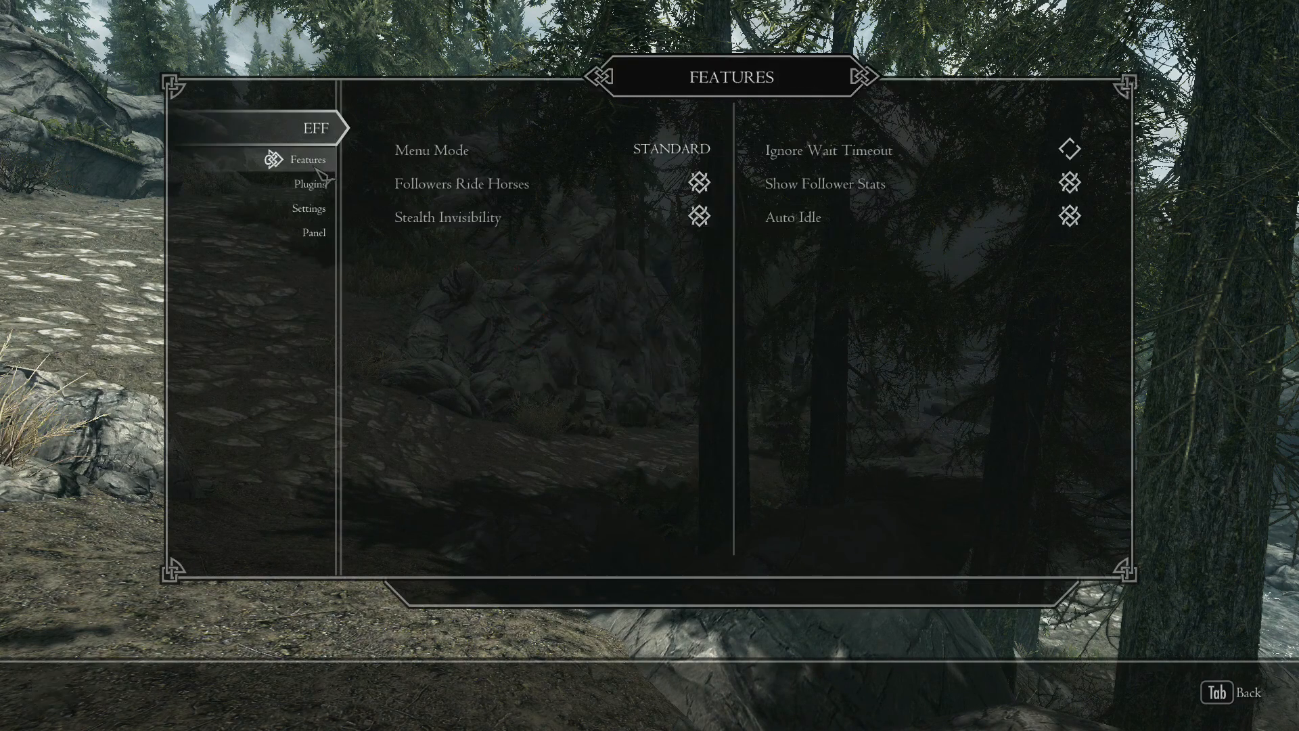
{"action": "left_click", "coordinate": [329, 193]}
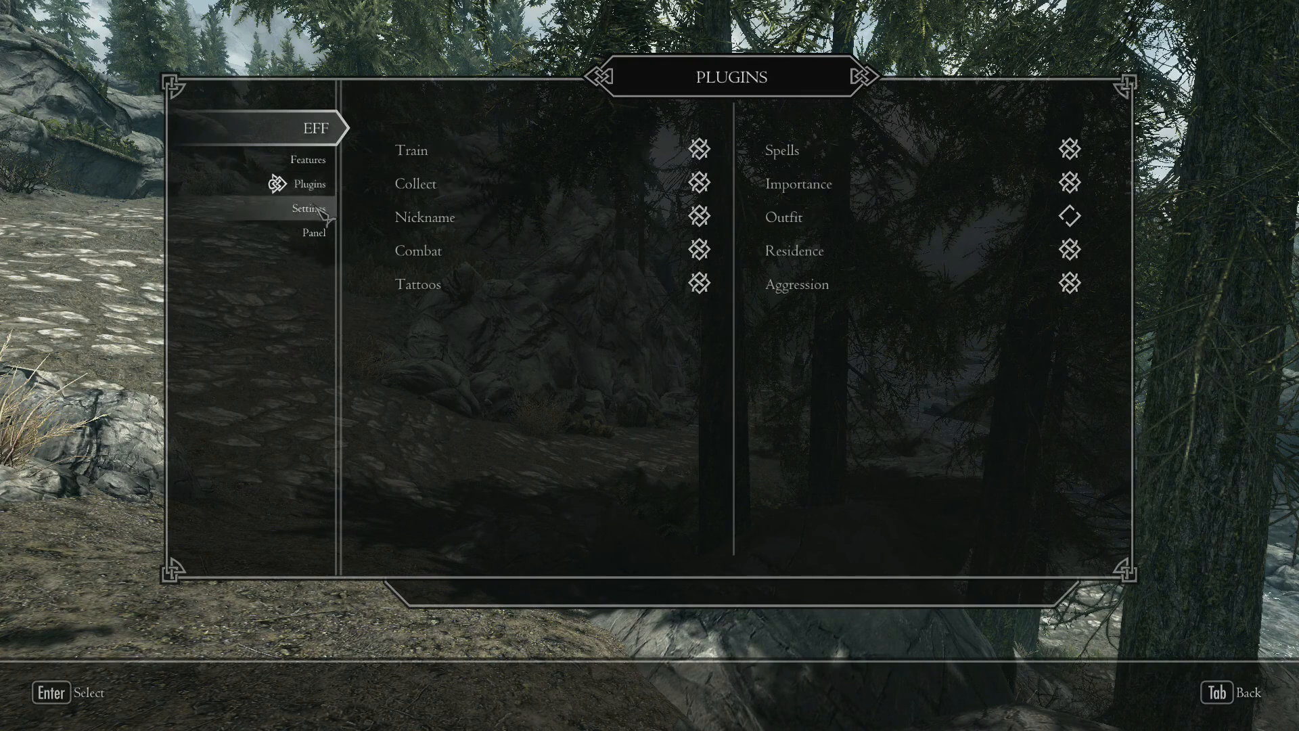
{"action": "left_click", "coordinate": [322, 223]}
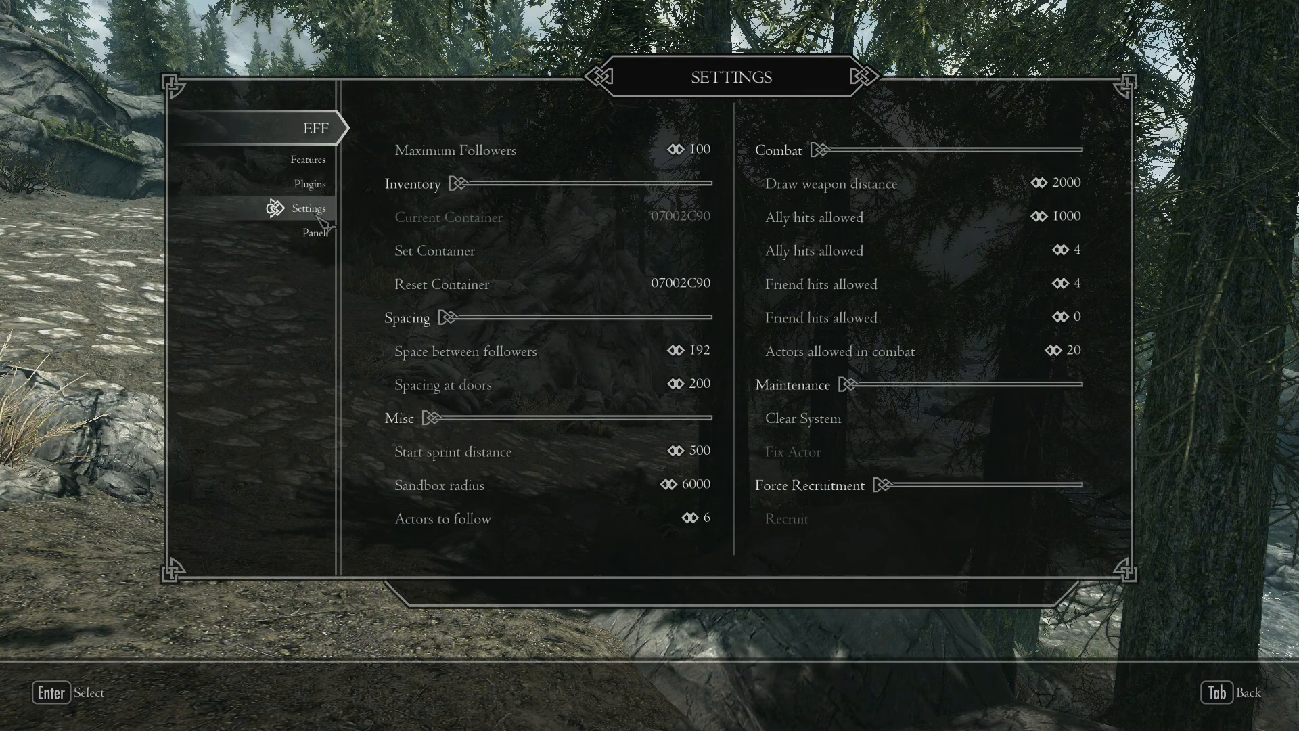
{"action": "key", "text": "Tab"}
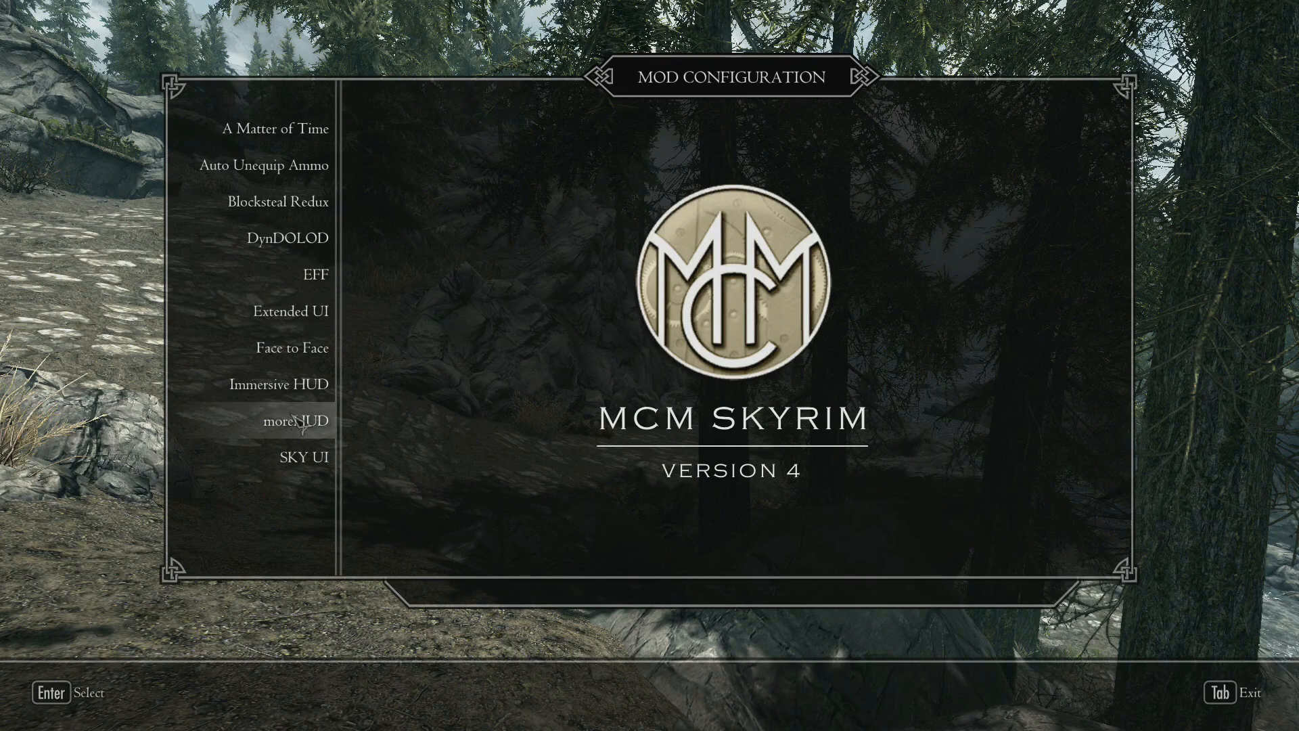
- Review moreHUD's General, Player's Data, Target's Data and Target's Count pages, and return to the mod list
{"action": "left_click", "coordinate": [313, 422]}
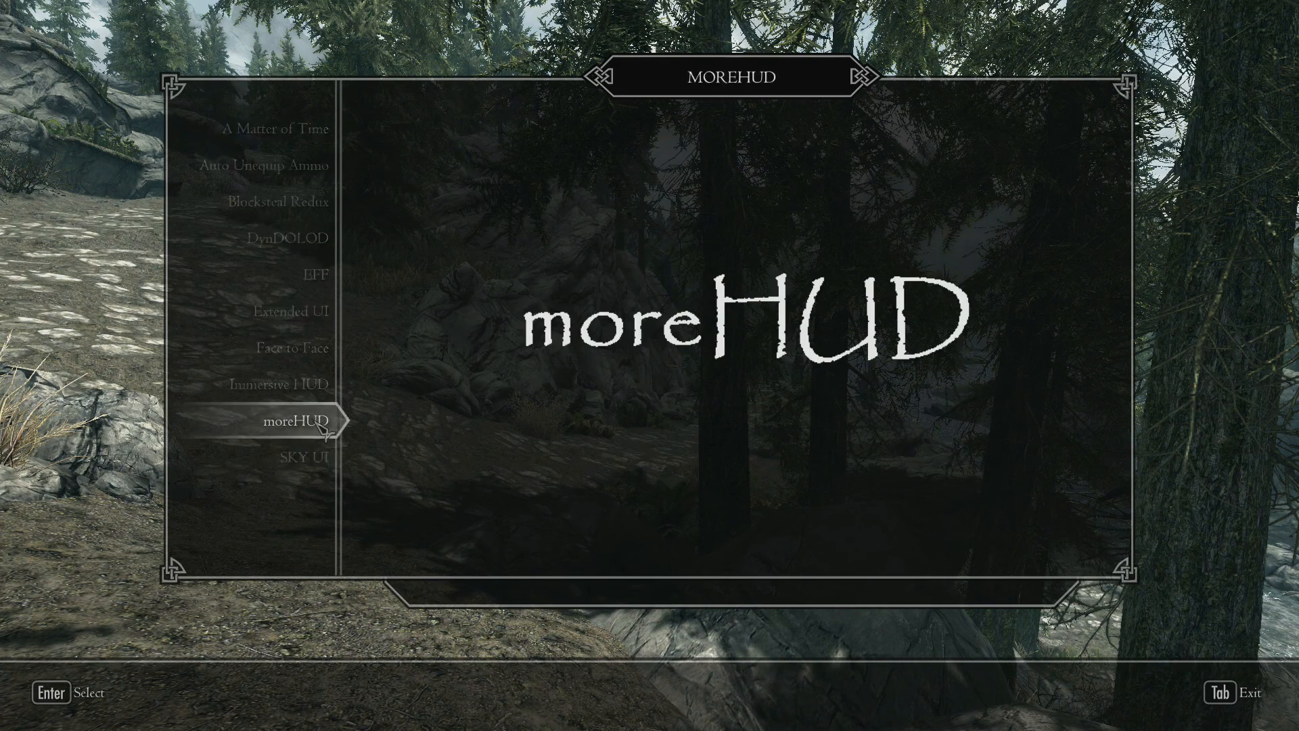
{"action": "left_click", "coordinate": [303, 162]}
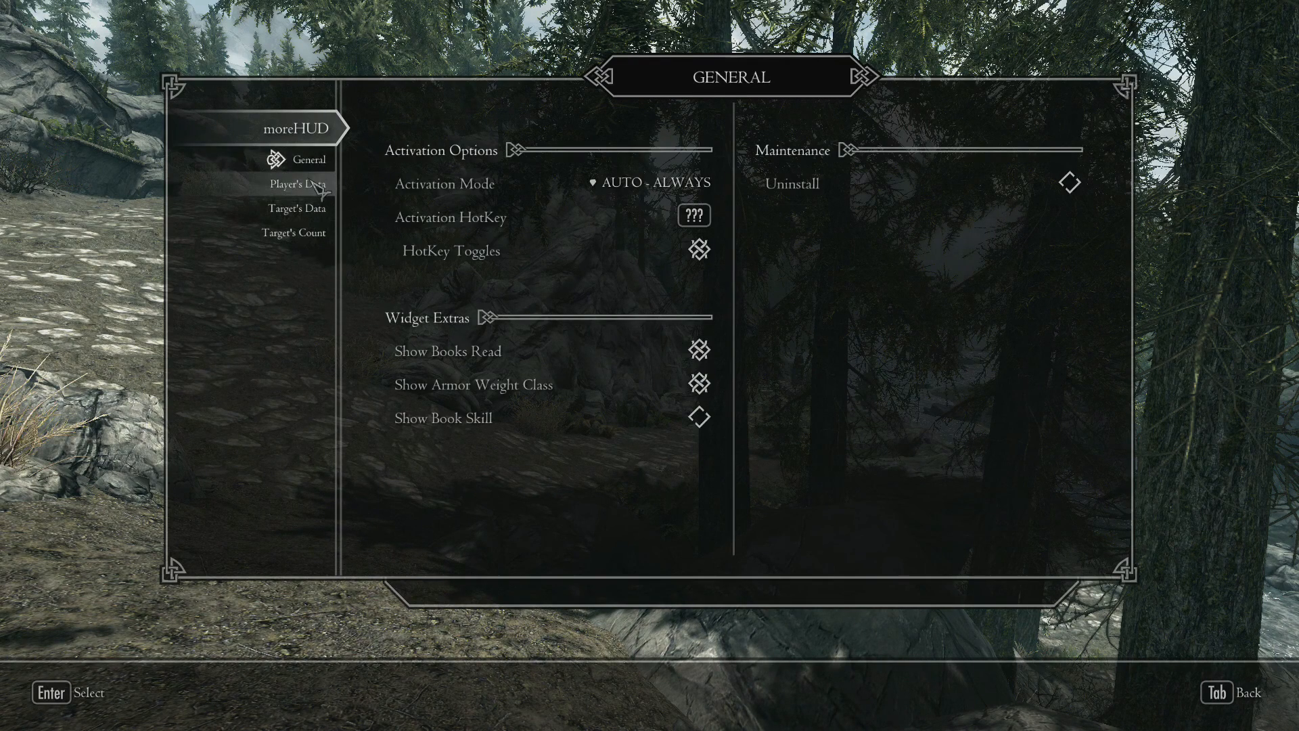
{"action": "left_click", "coordinate": [316, 186]}
{"action": "left_click", "coordinate": [313, 210]}
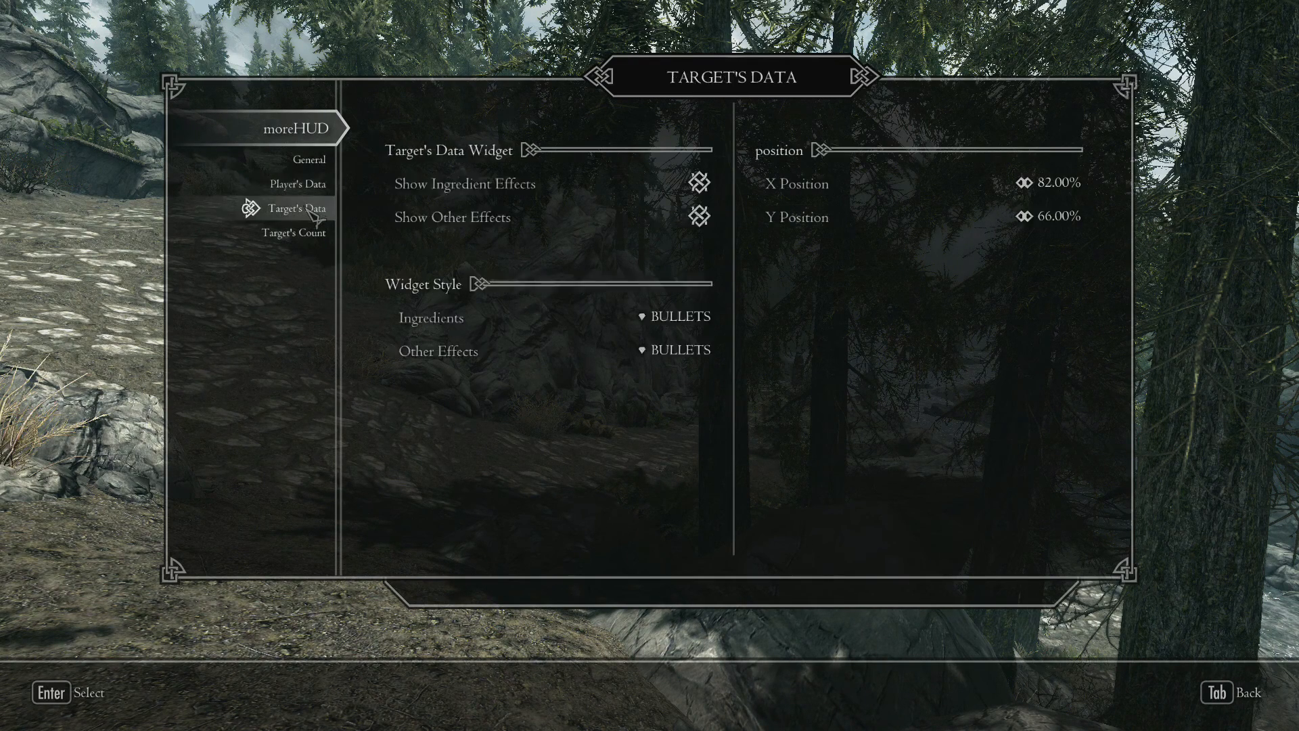
{"action": "left_click", "coordinate": [307, 236]}
{"action": "key", "text": "Tab"}
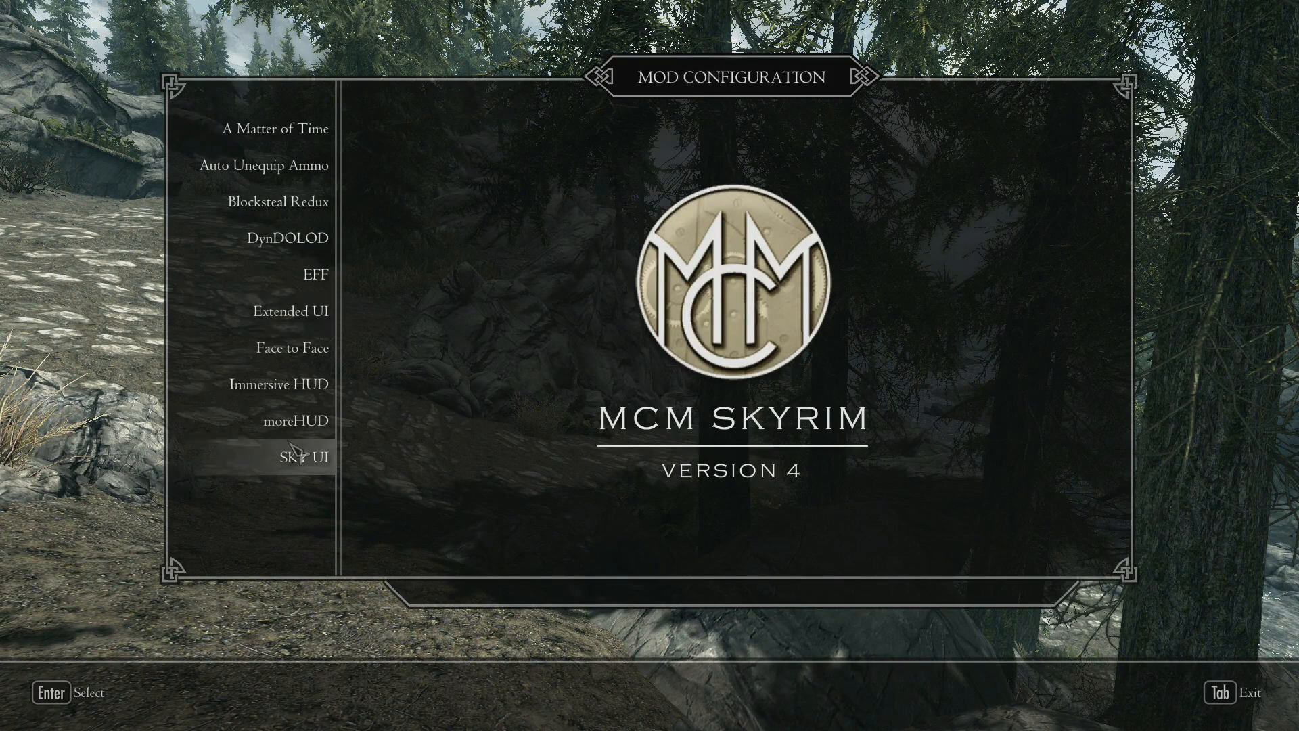
- Leave the Mod Configuration and quit Skyrim to the desktop, returning to Mod Organizer
{"action": "key", "text": "Tab"}
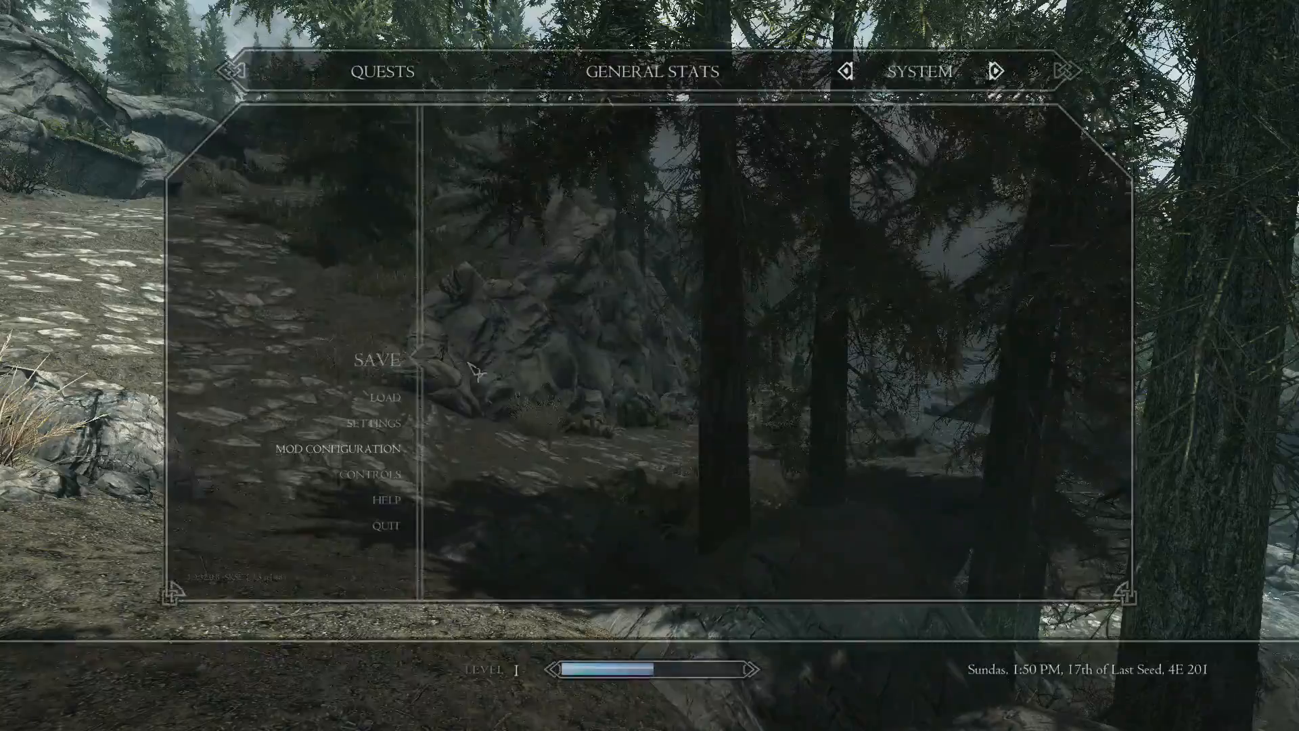
{"action": "key", "text": "Tab"}
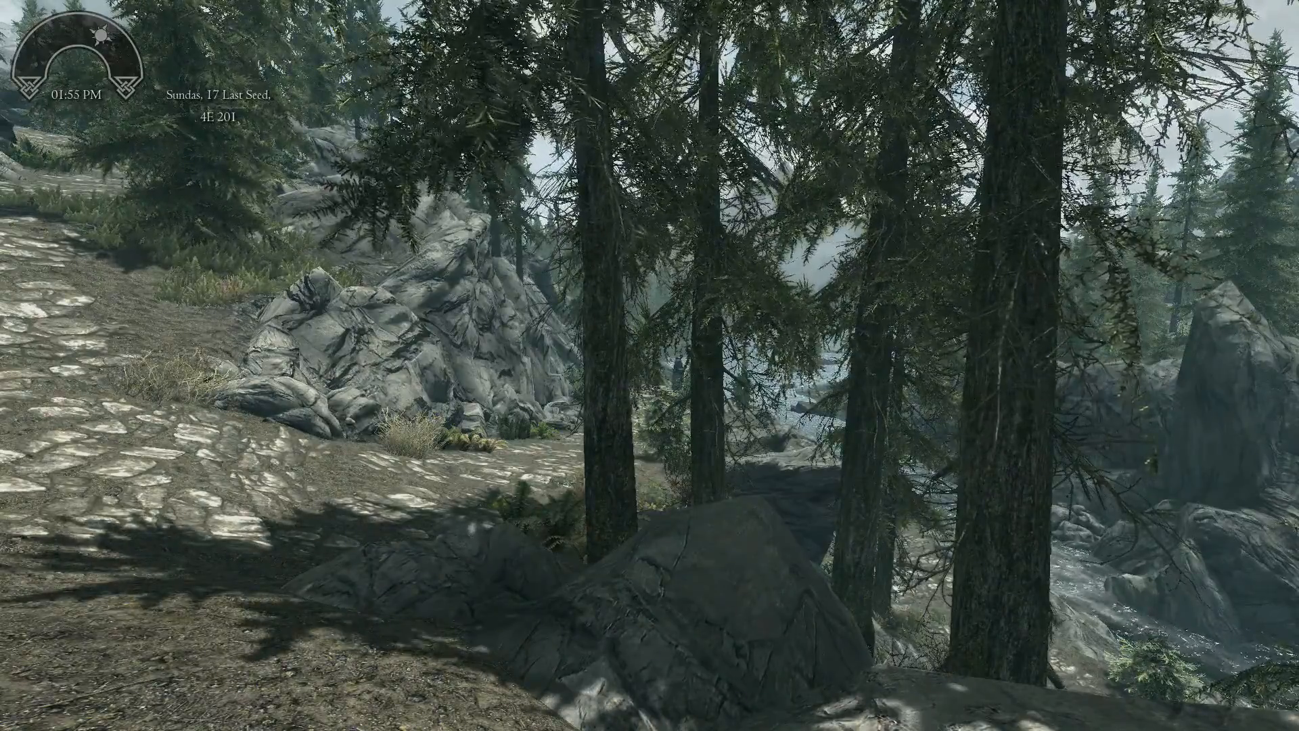
{"action": "key", "text": "Escape"}
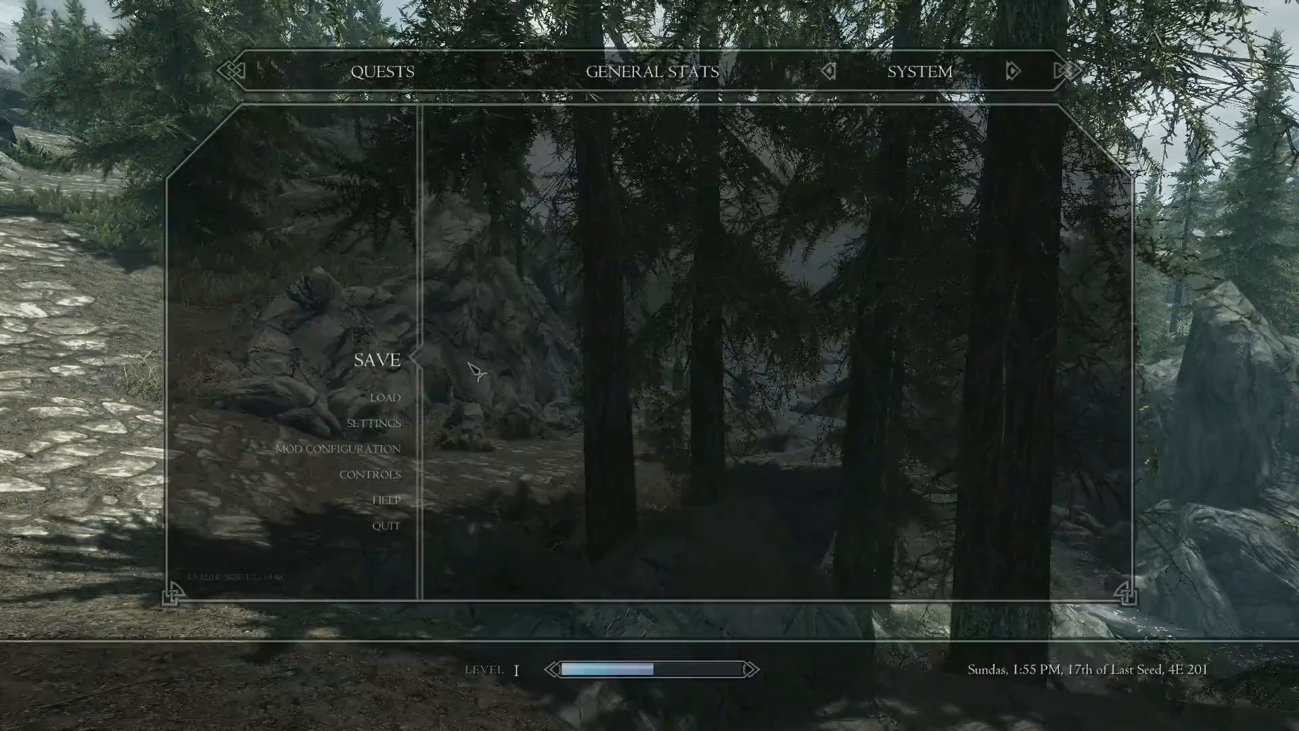
{"action": "left_click", "coordinate": [477, 378]}
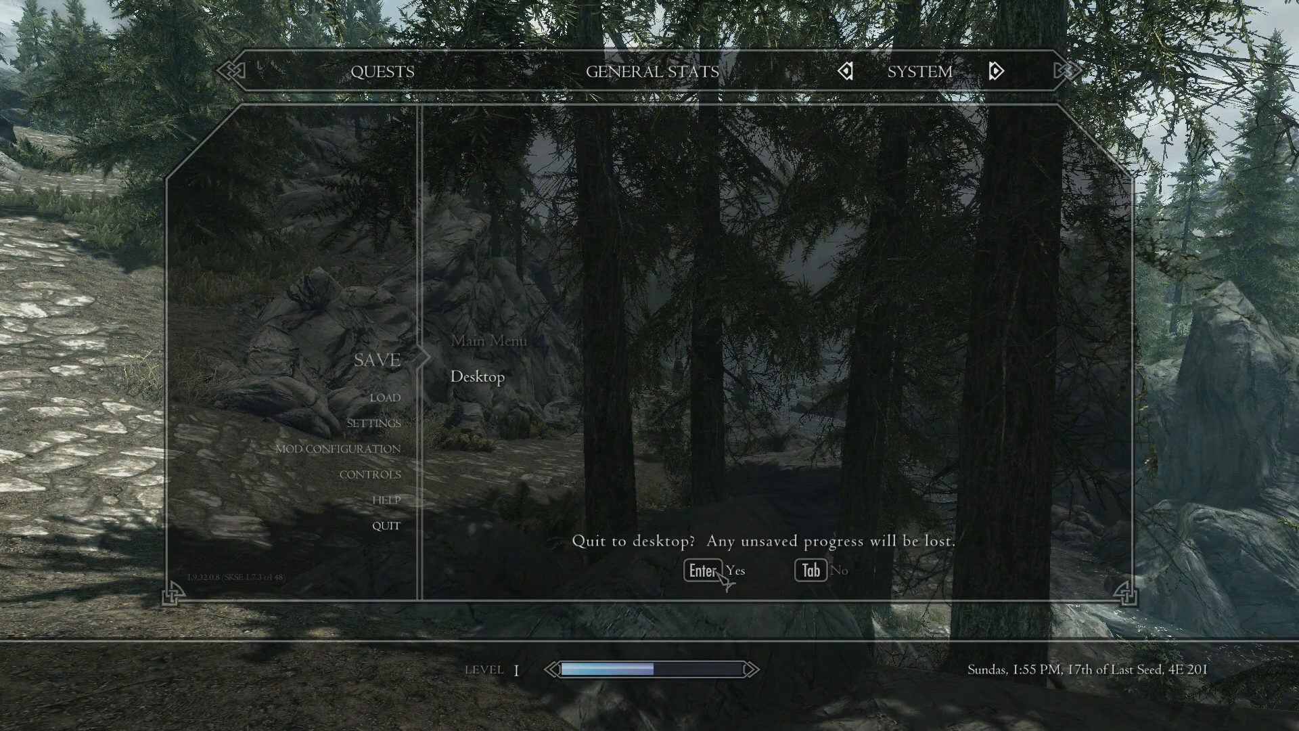
{"action": "left_click", "coordinate": [722, 575]}
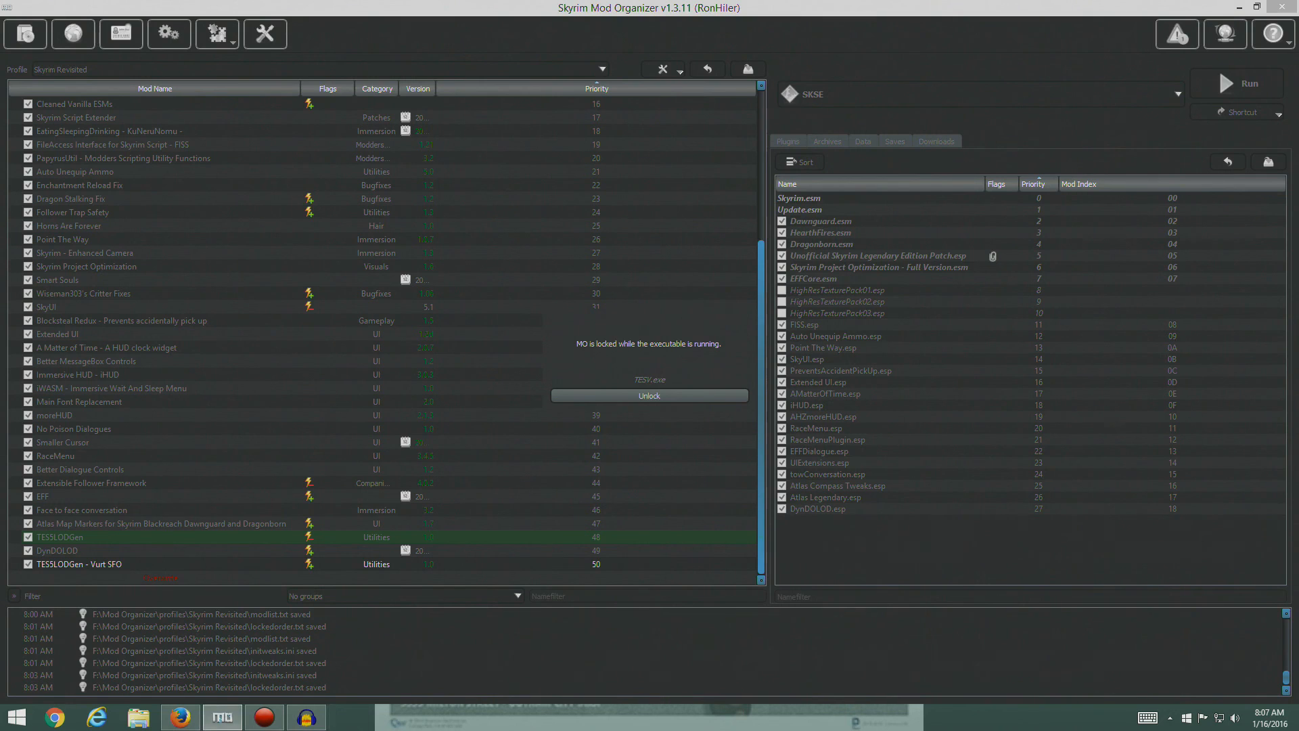